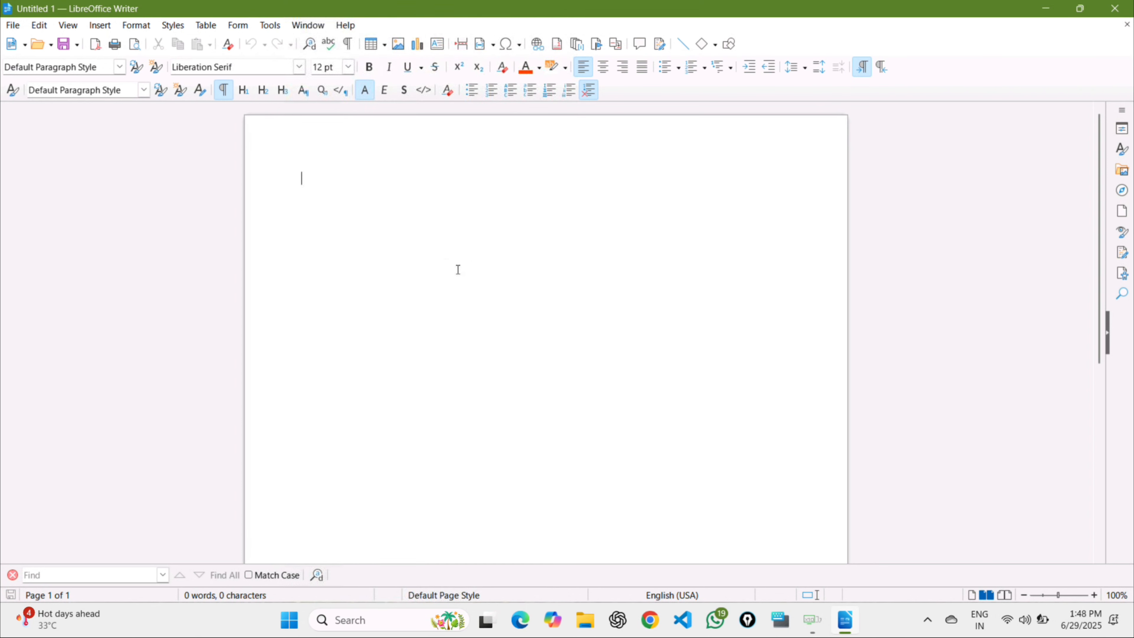
Insert the dummy text from the dt AutoText entry and paste copies of the paragraph until the document fills four pages.
text(d t)
key(F3)
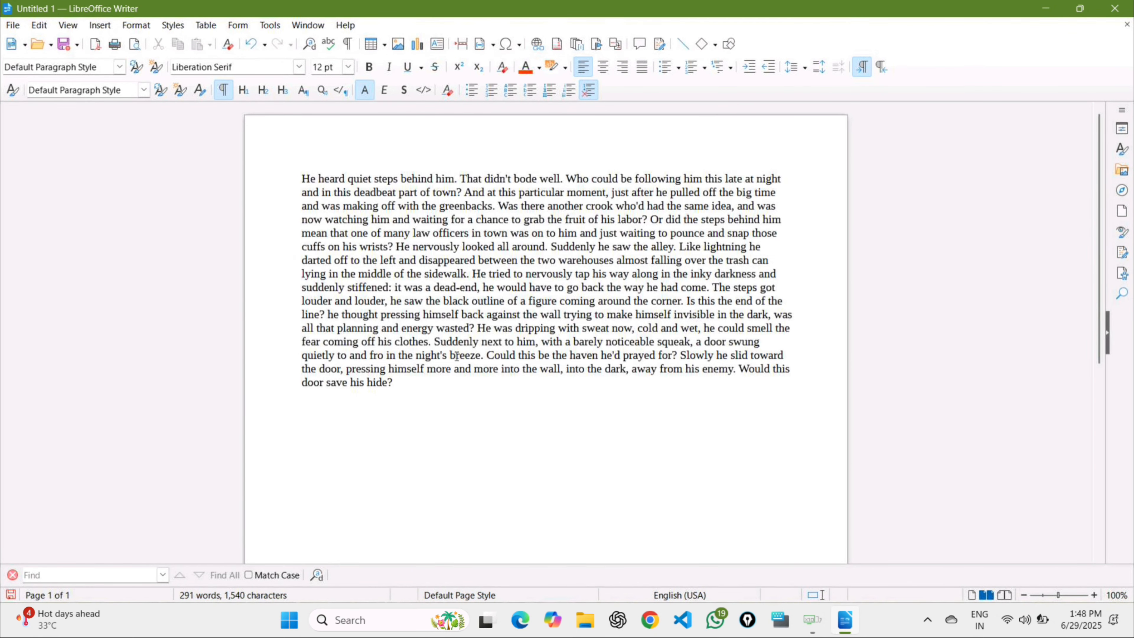
key(ctrl+a)
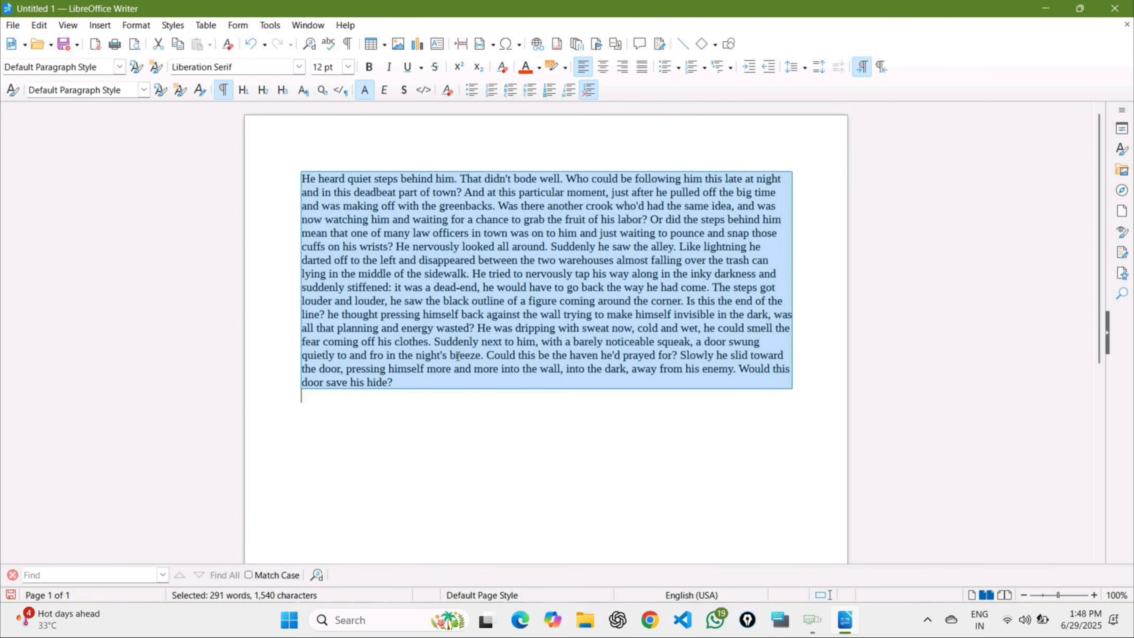
key(ctrl+c)
click(364, 406)
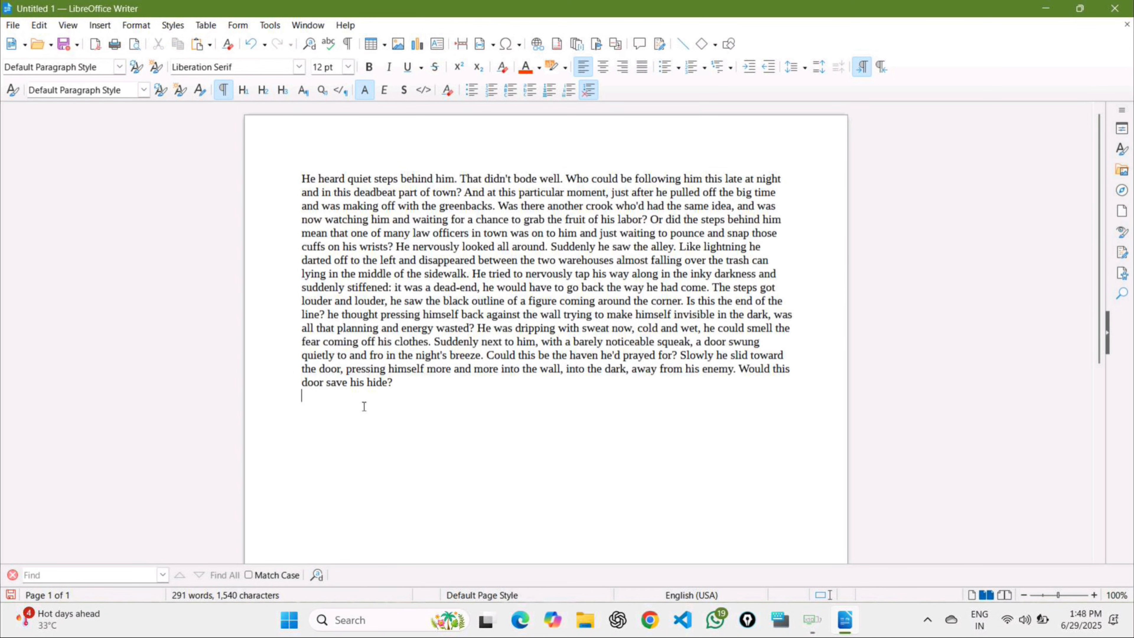
key(ctrl+v)
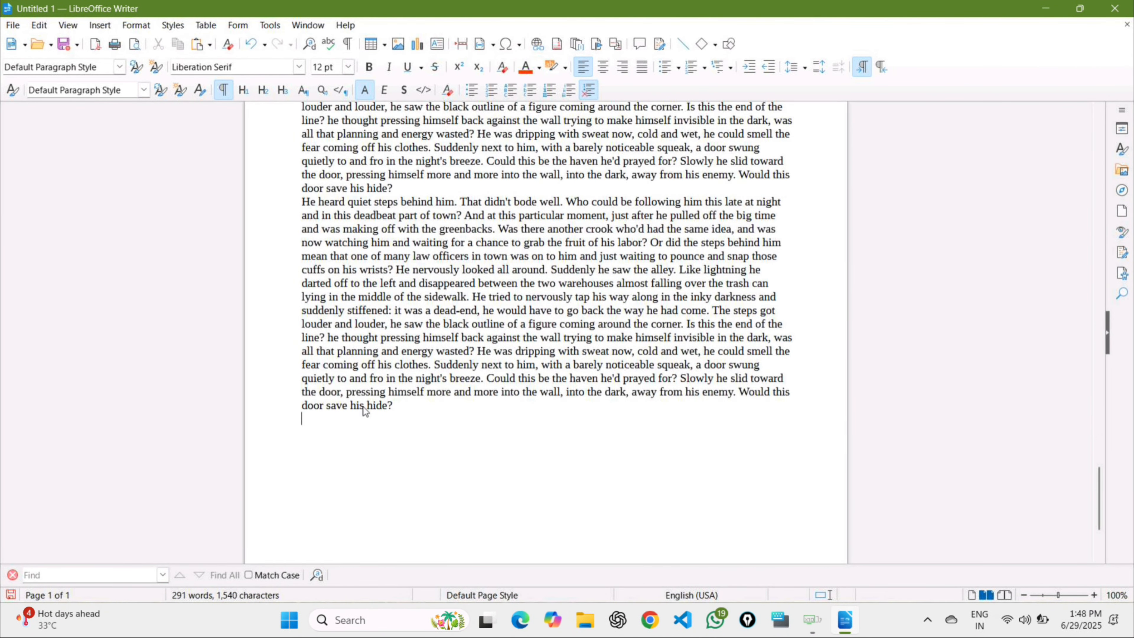
key(ctrl+v)
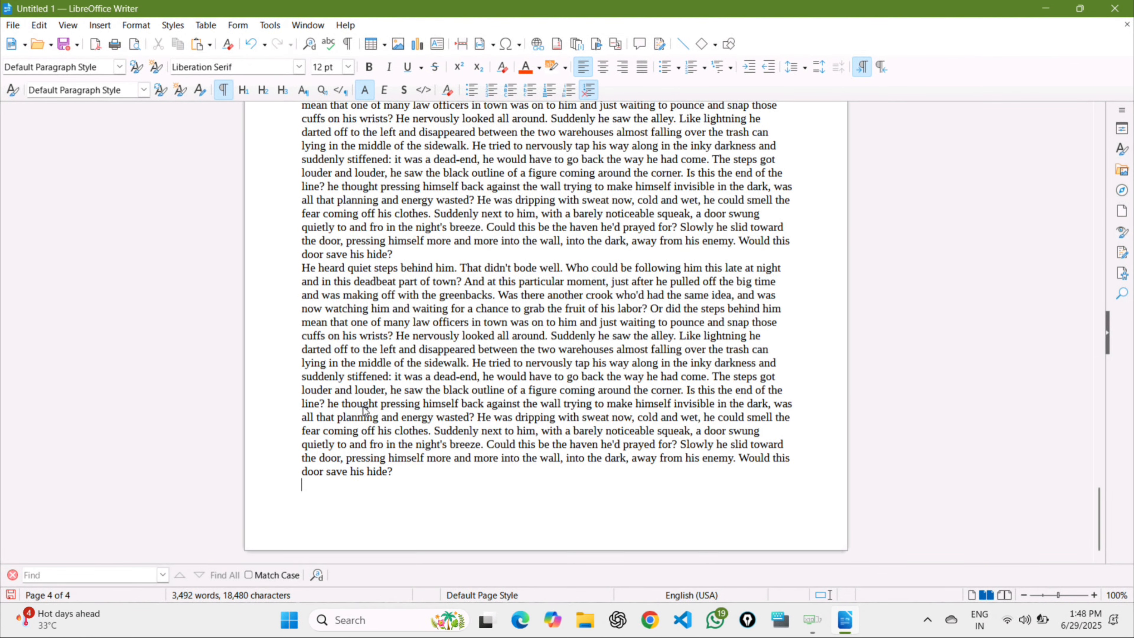
Return to the start of the document and enlarge the page view to 160%.
scroll(365, 411, up, 10)
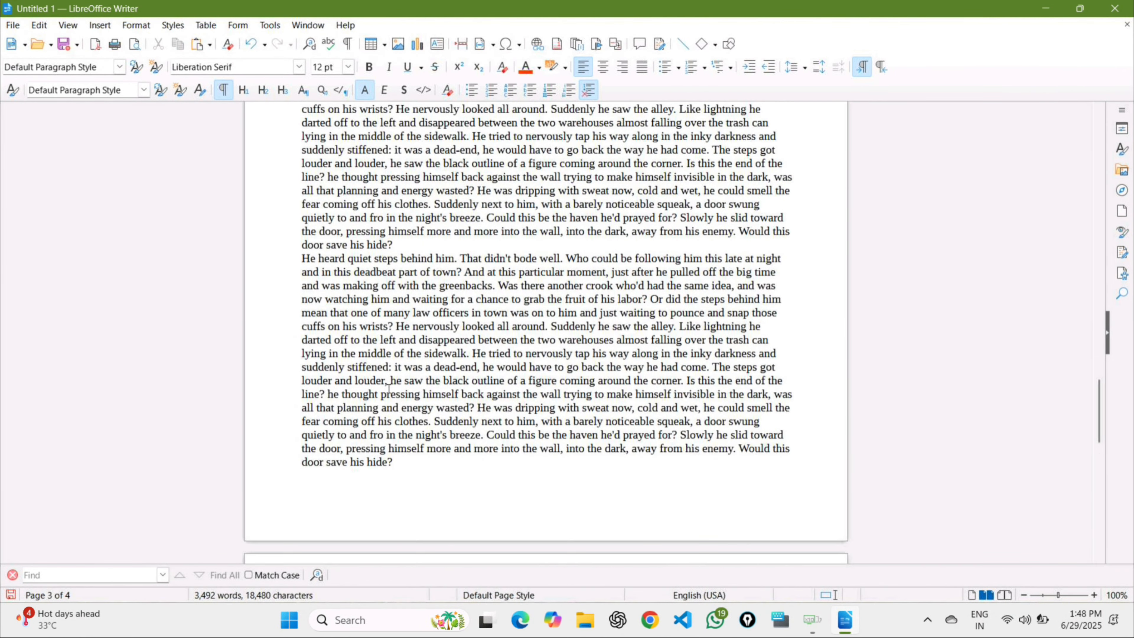
scroll(388, 389, up, 20)
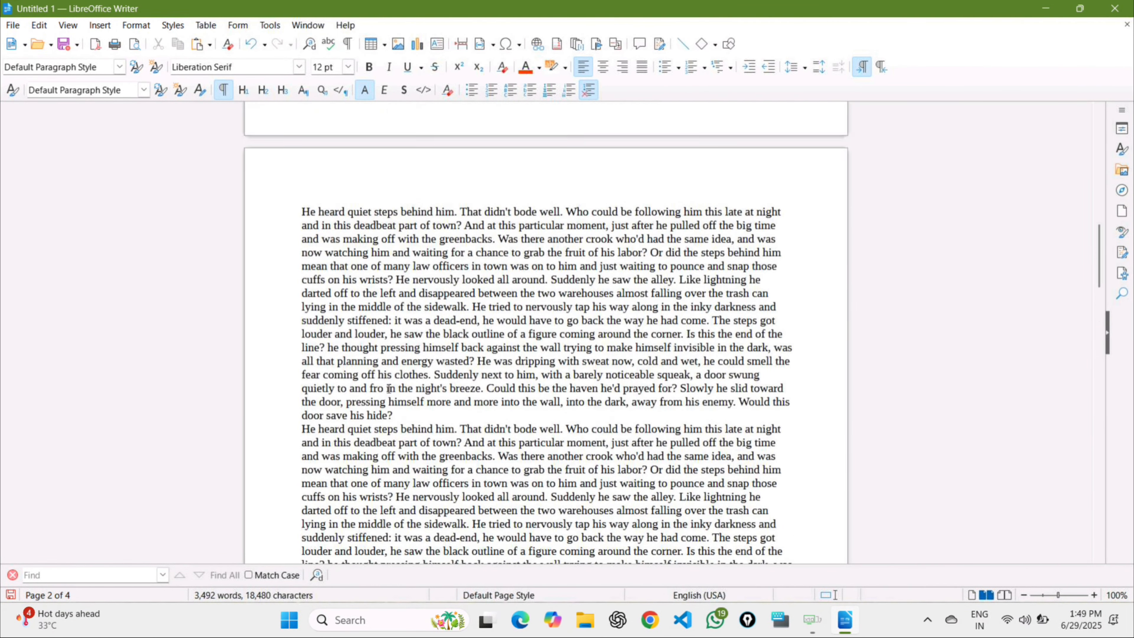
scroll(388, 388, up, 2)
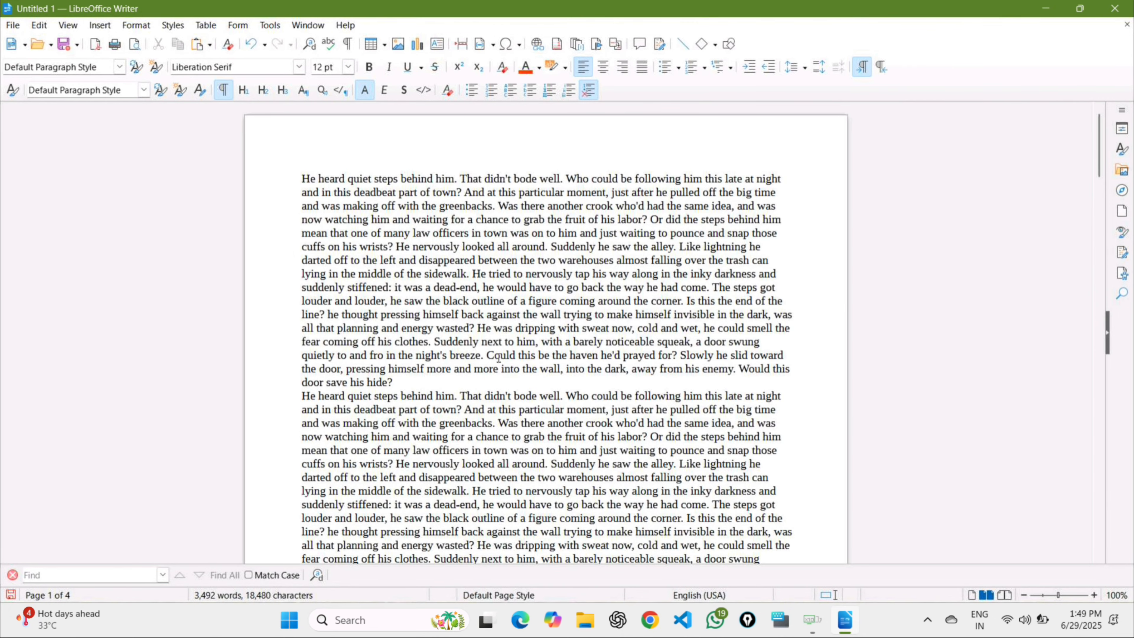
ctrl+scroll(499, 355, up, 2)
ctrl+scroll(500, 355, up, 4)
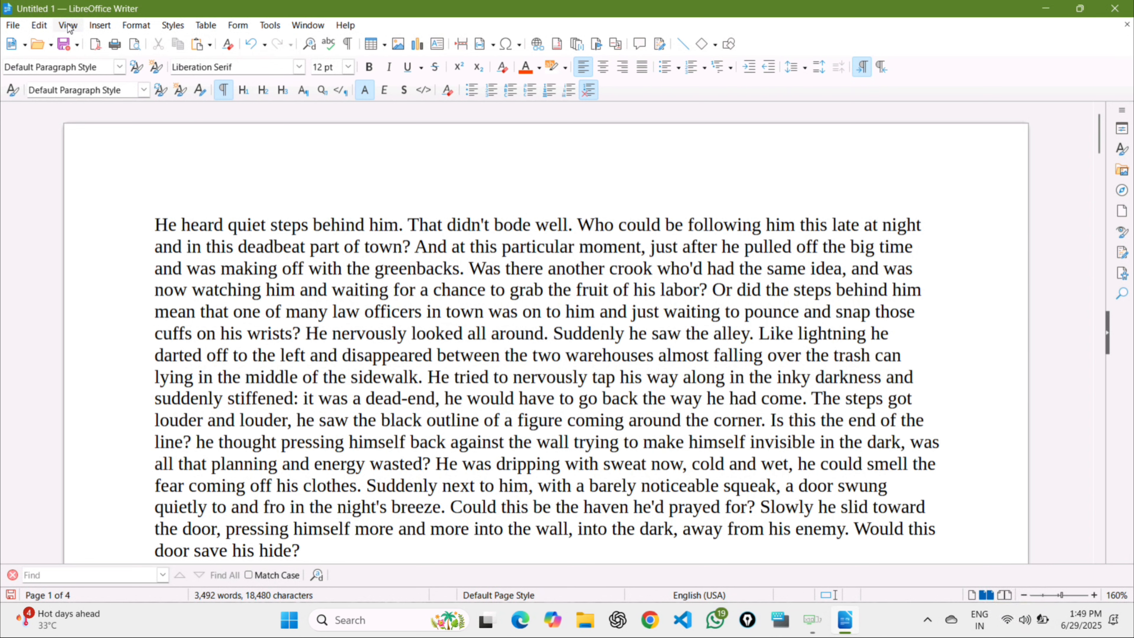
click(99, 25)
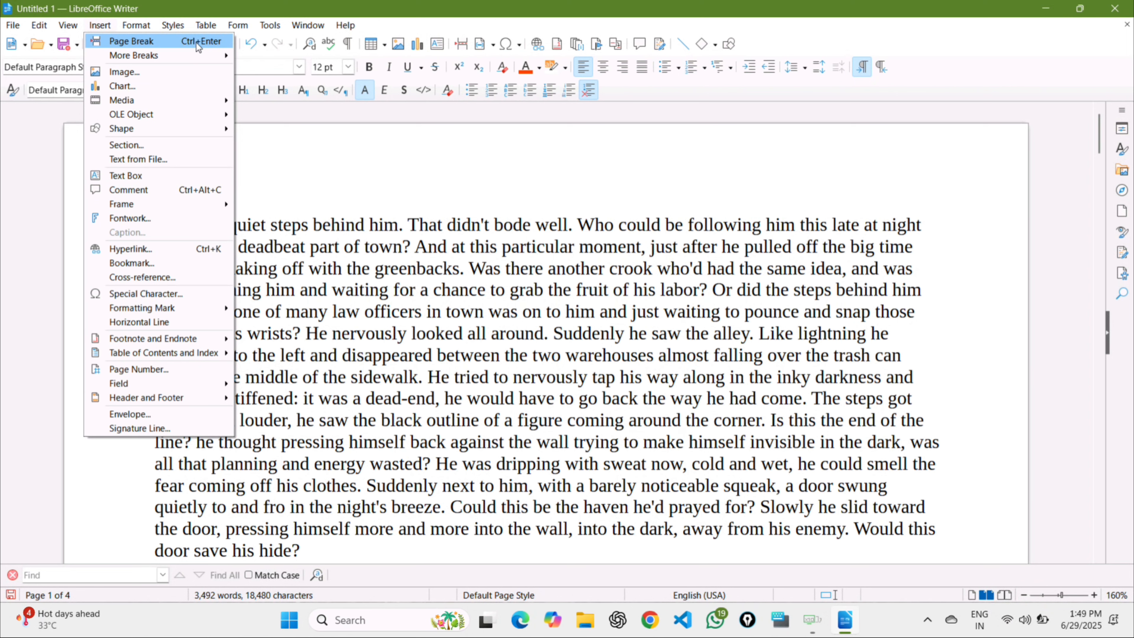
click(415, 364)
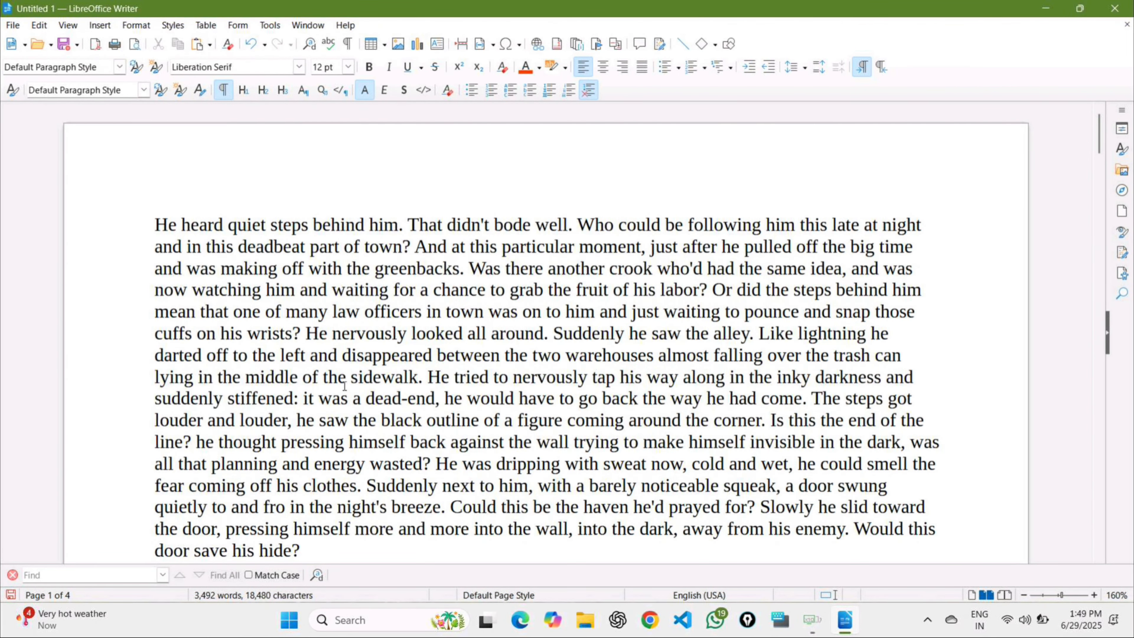
scroll(344, 386, down, 4)
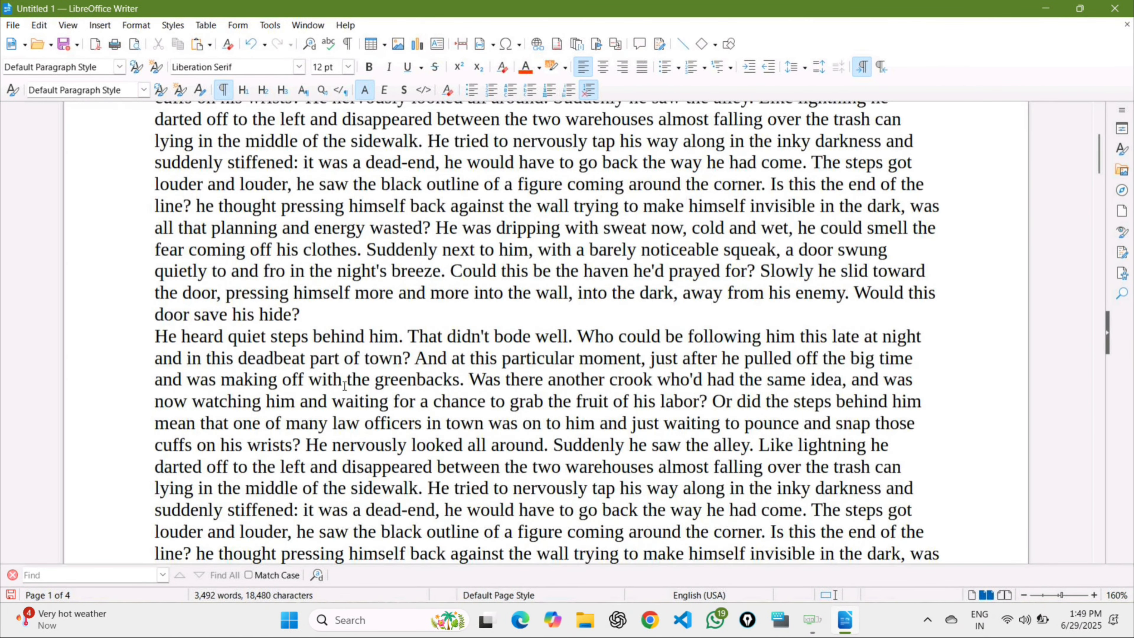
click(304, 311)
drag(147, 334, 936, 520)
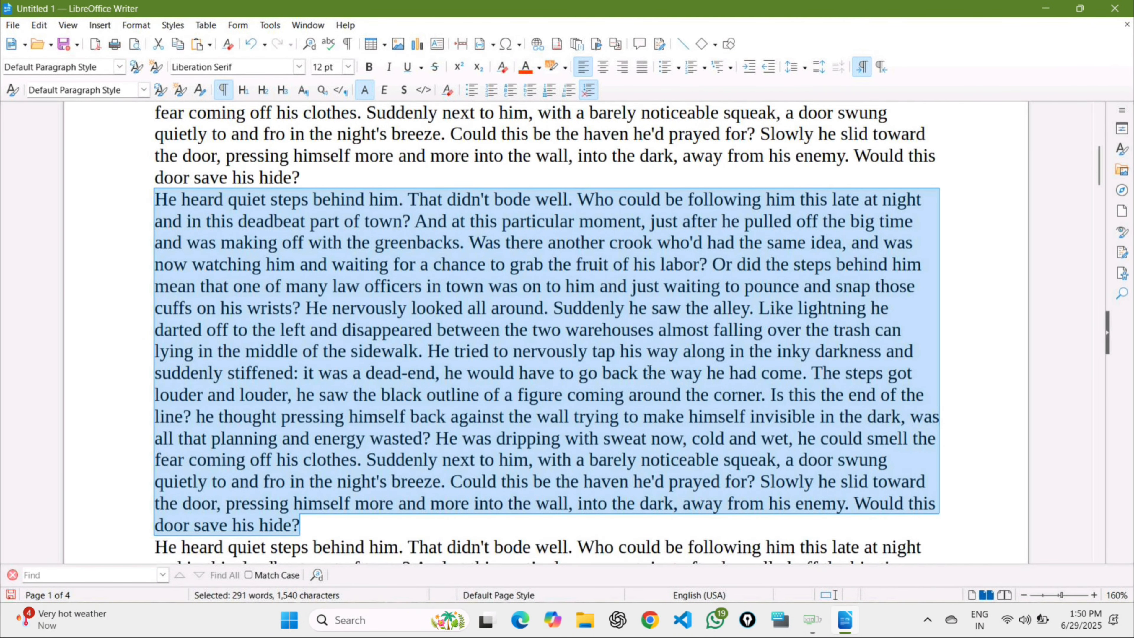
scroll(643, 368, up, 5)
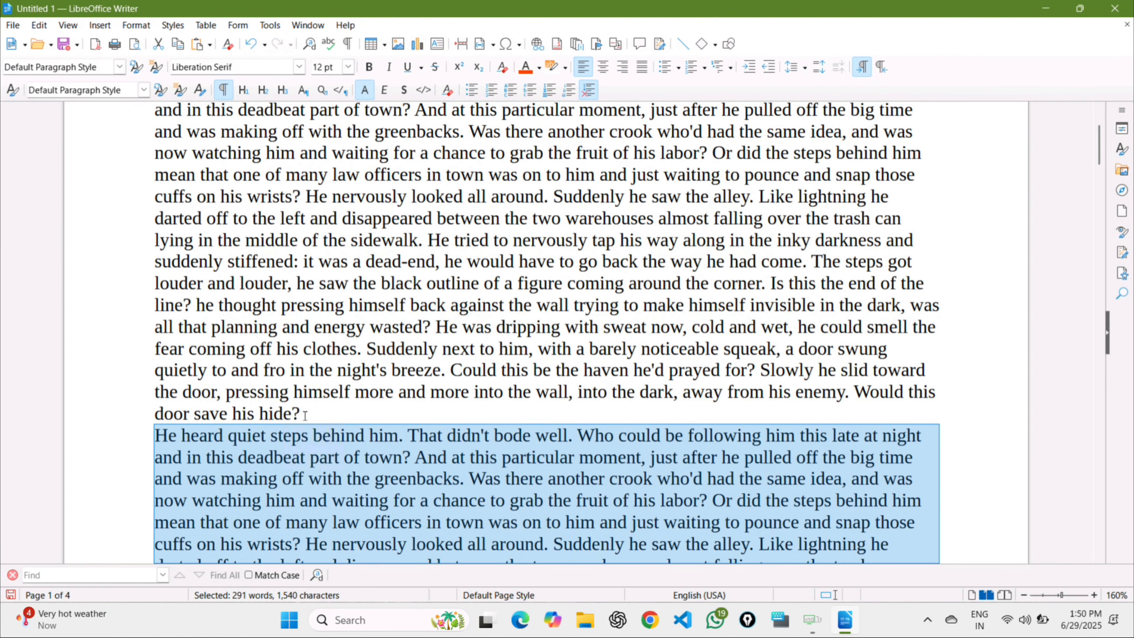
drag(305, 415, 164, 154)
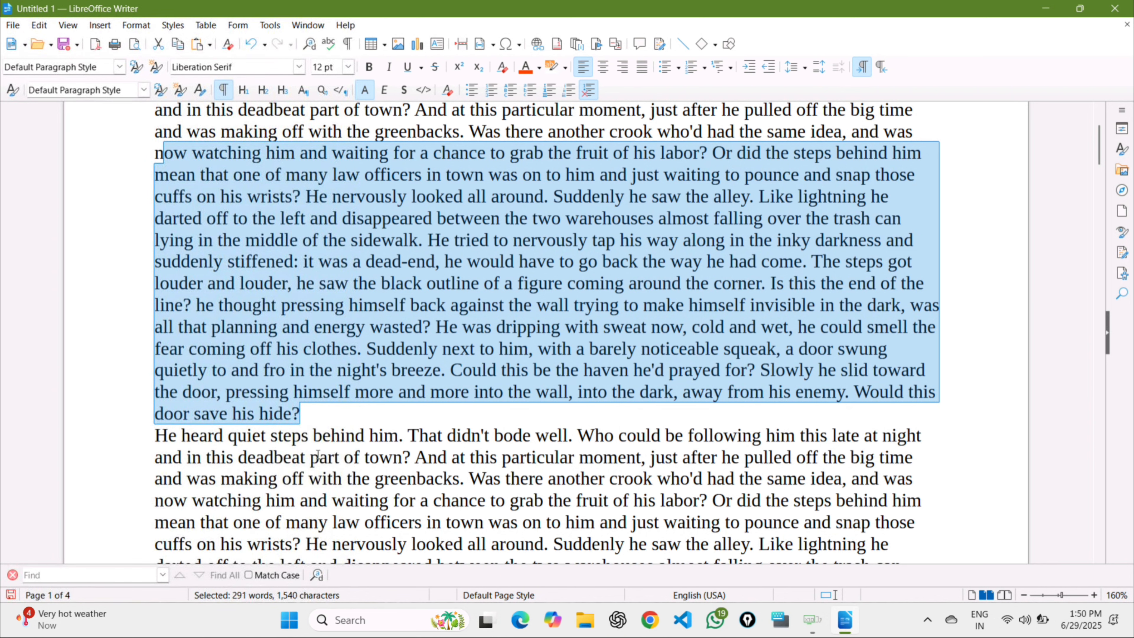
Try separating the first two paragraphs with four empty lines, and remove those lines.
click(307, 417)
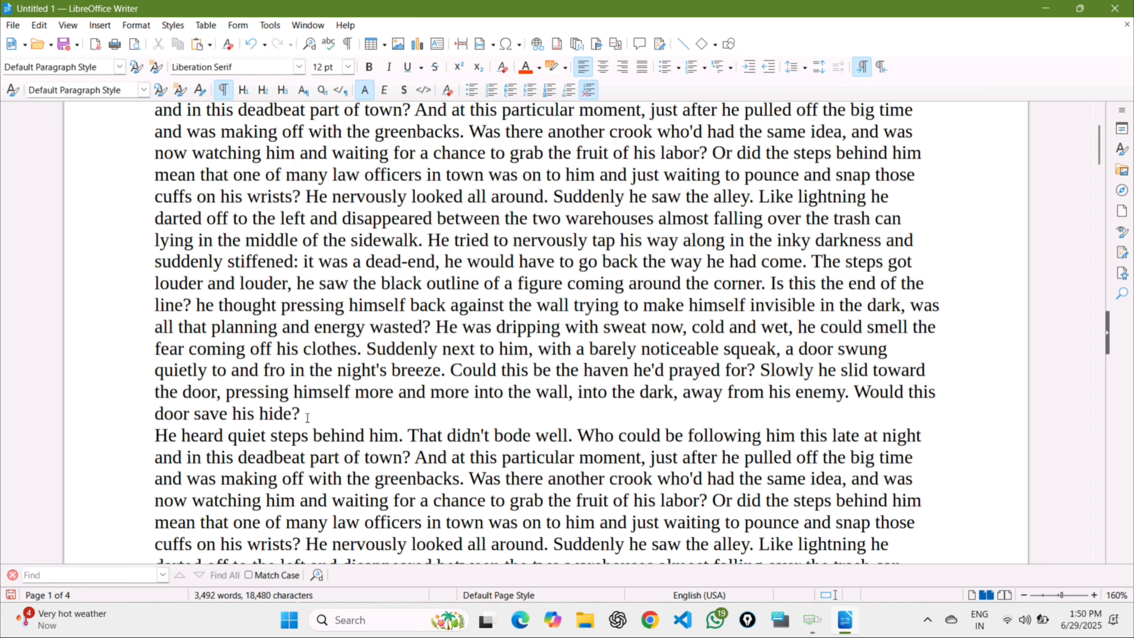
key(Return)
key(Return)
key(Return)
key(Return)
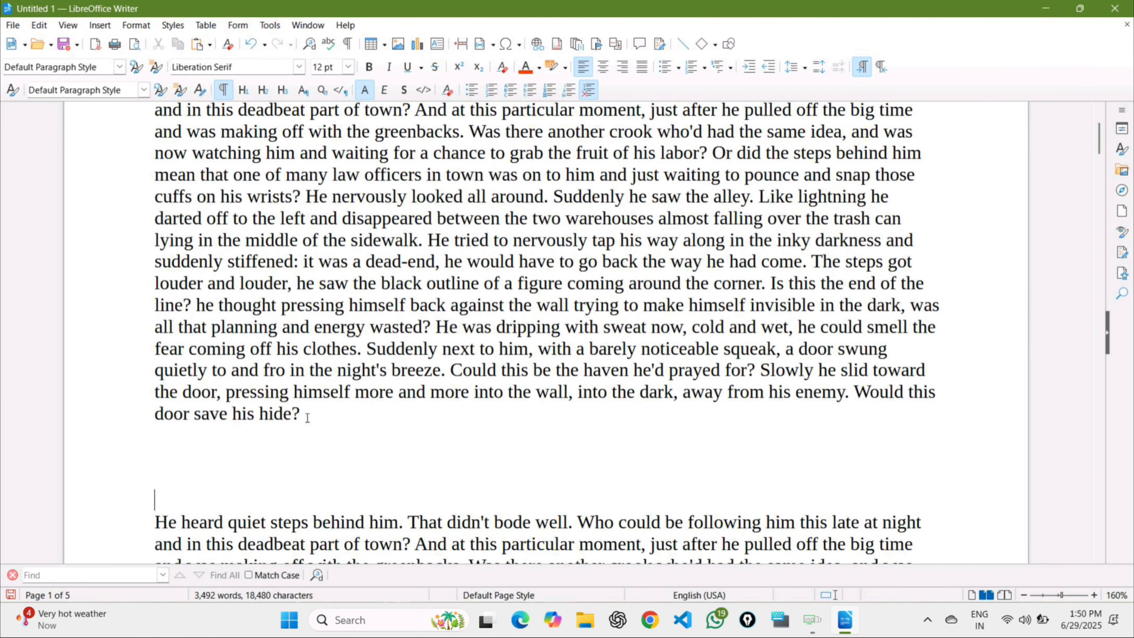
key(BackSpace)
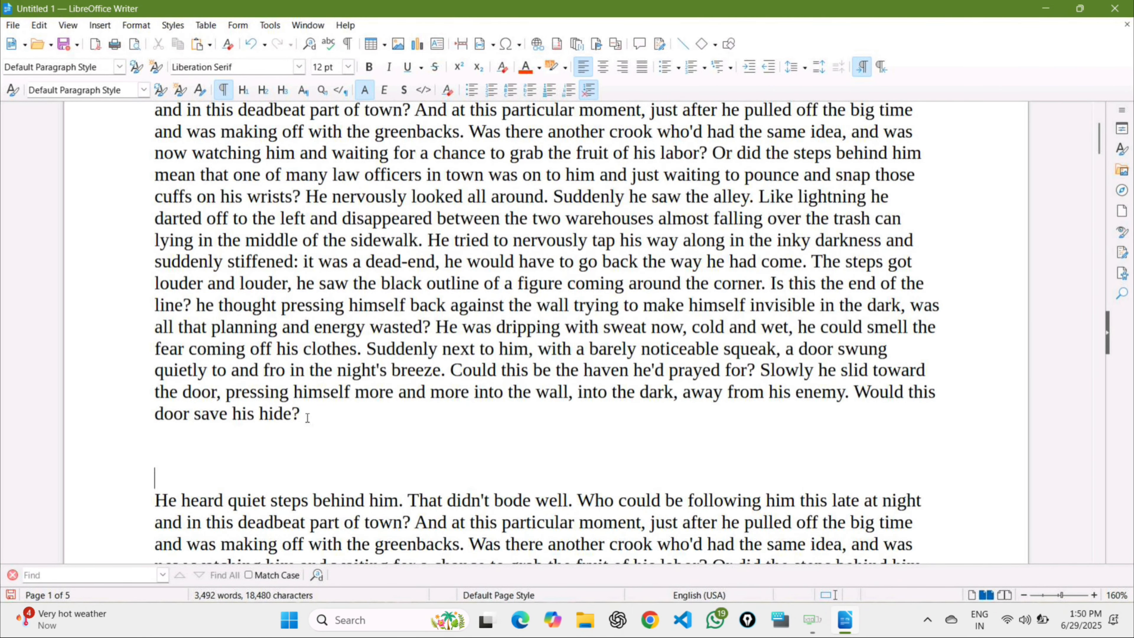
key(BackSpace)
key(BackSpace)
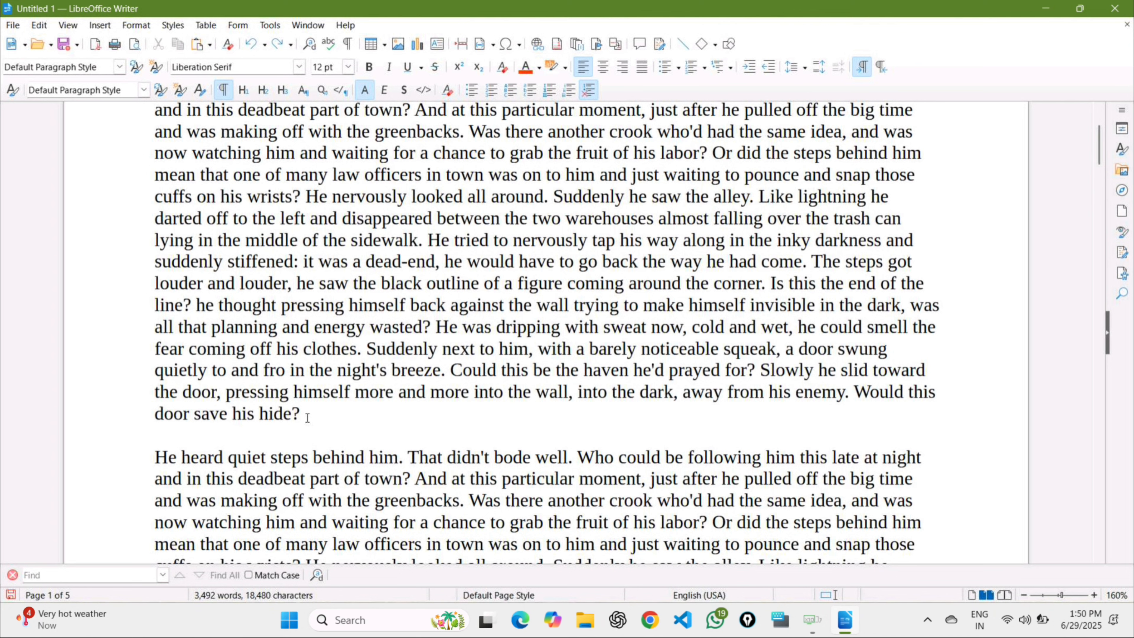
key(BackSpace)
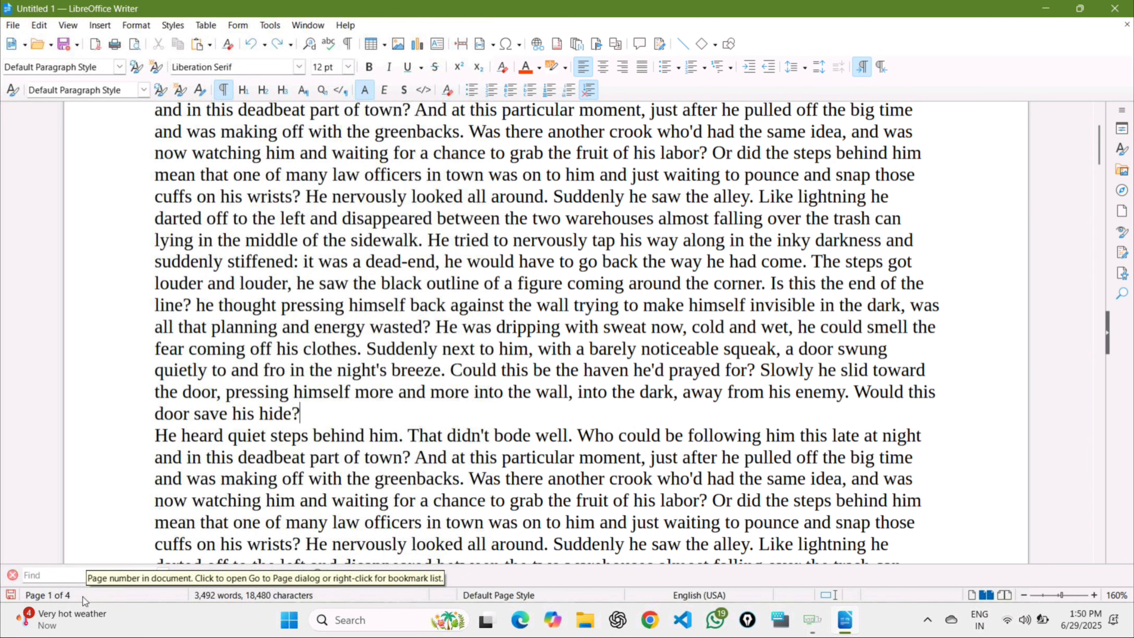
Insert a page break at the end of the first paragraph, review the pages around it, and undo the break.
click(104, 24)
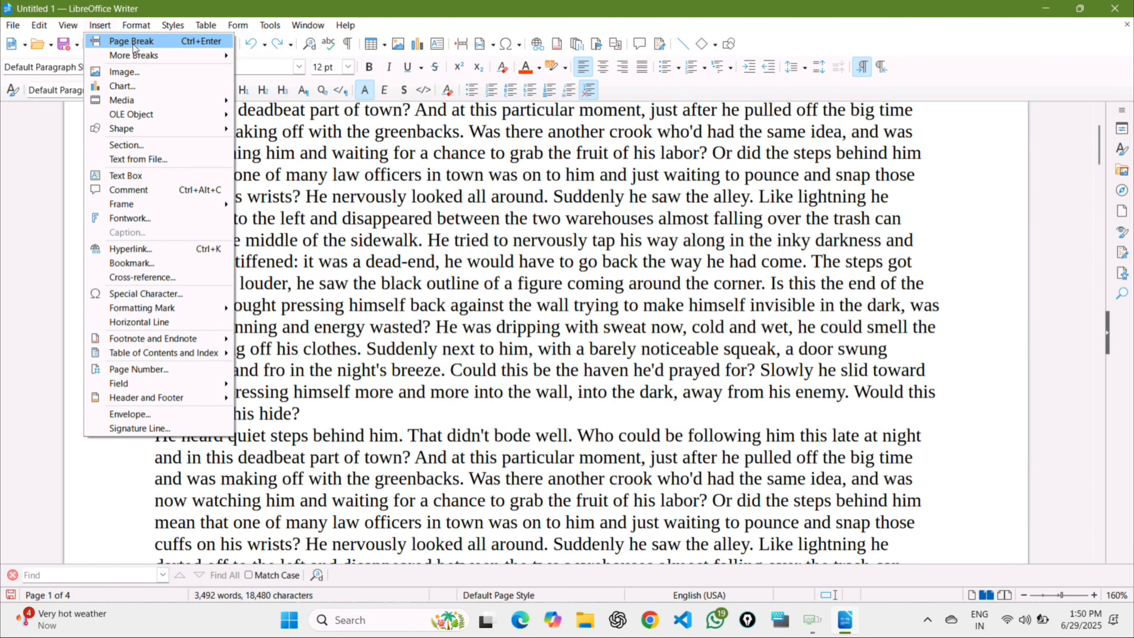
click(133, 42)
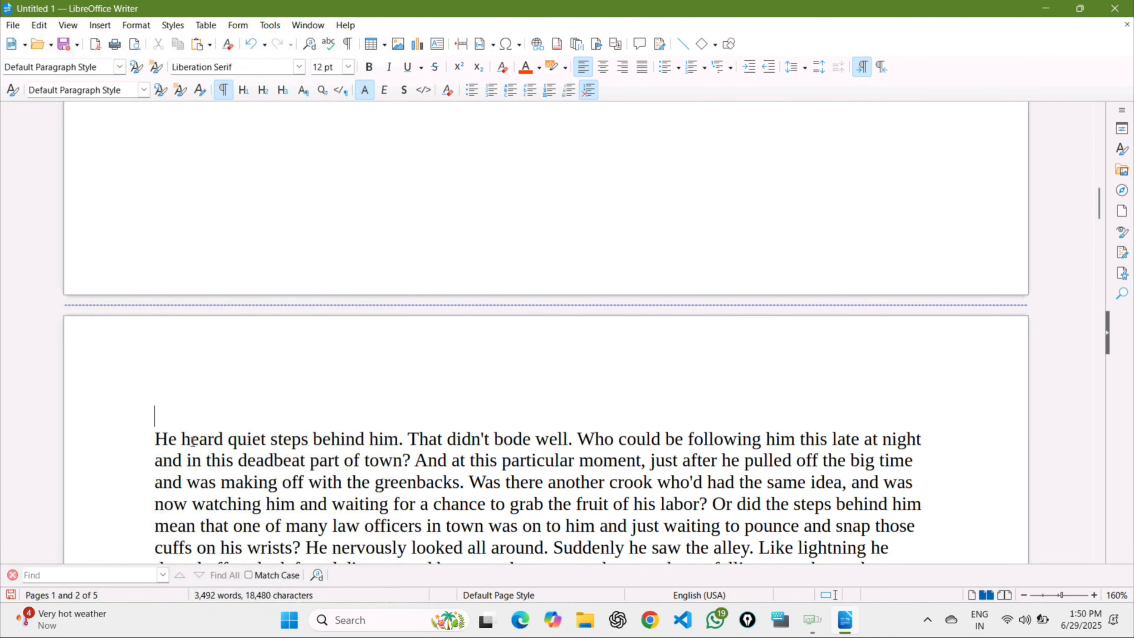
scroll(193, 442, up, 2)
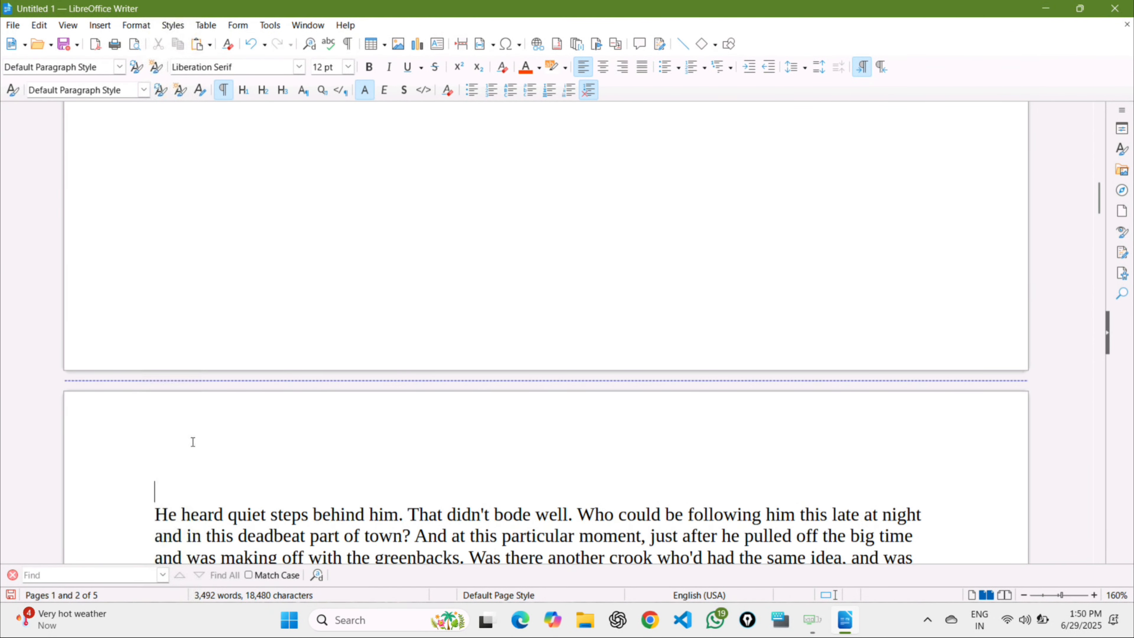
scroll(193, 441, up, 2)
scroll(193, 442, up, 4)
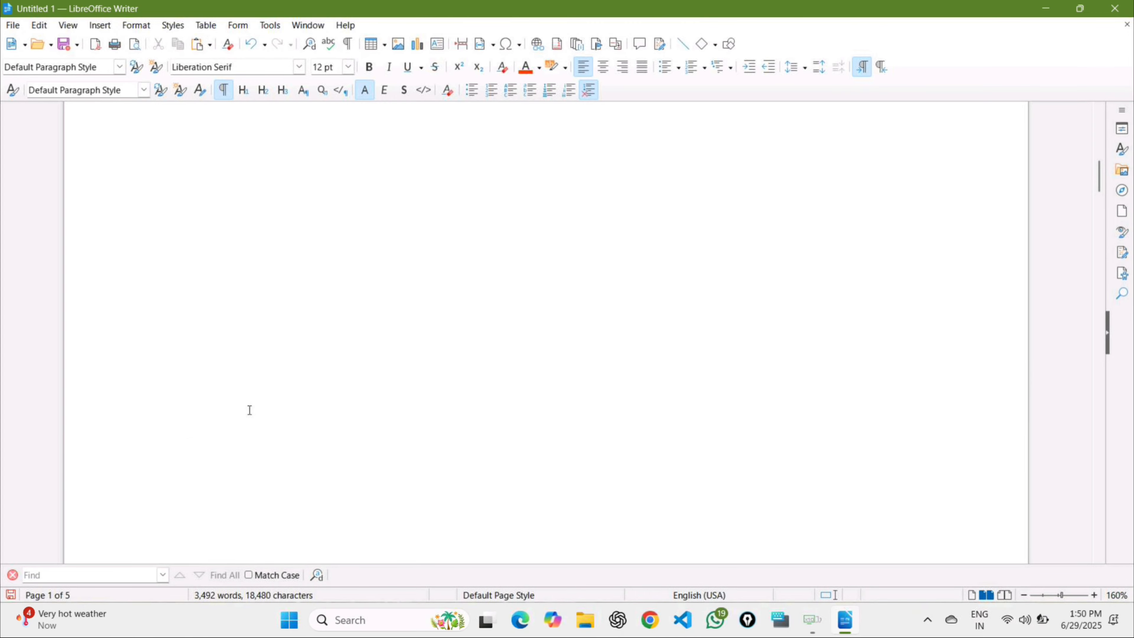
scroll(251, 409, up, 7)
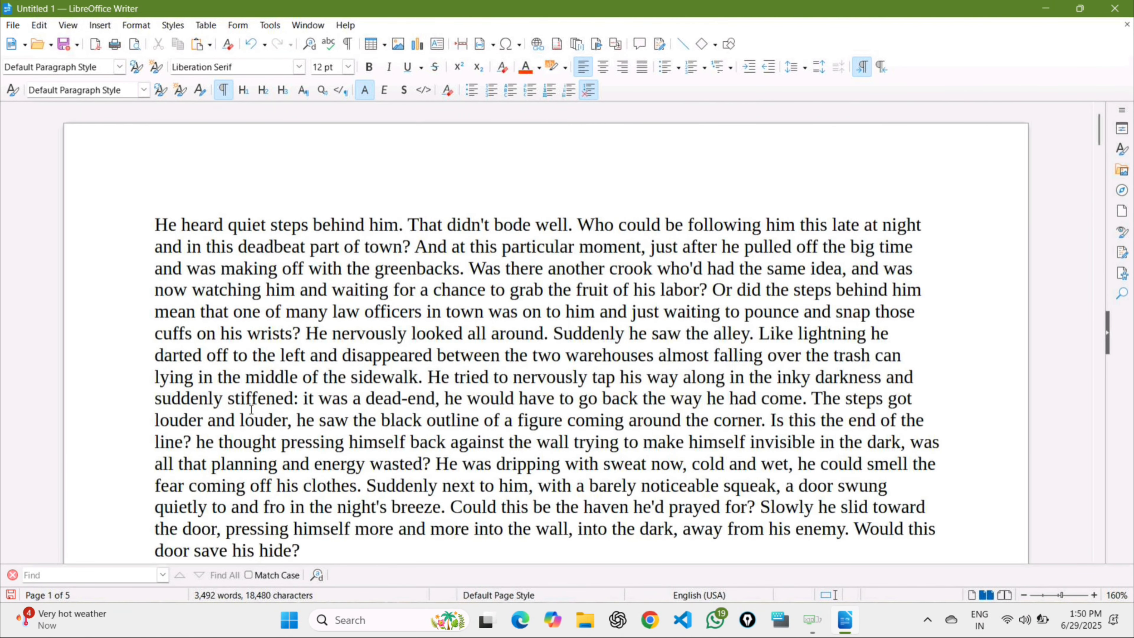
scroll(251, 409, down, 6)
scroll(252, 409, down, 5)
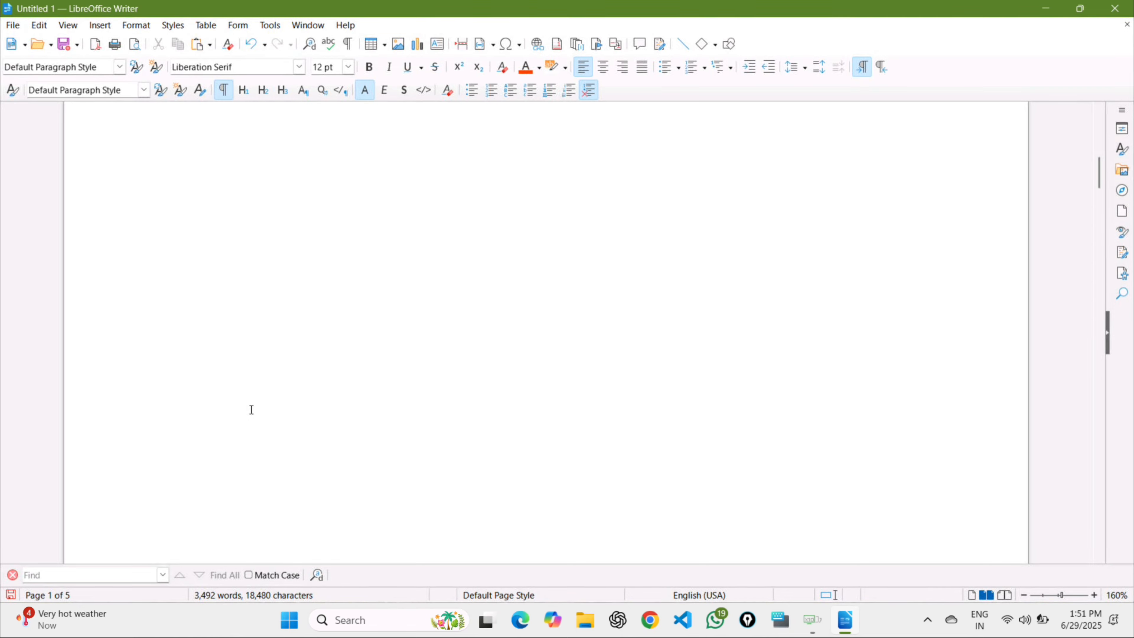
key(ctrl+z)
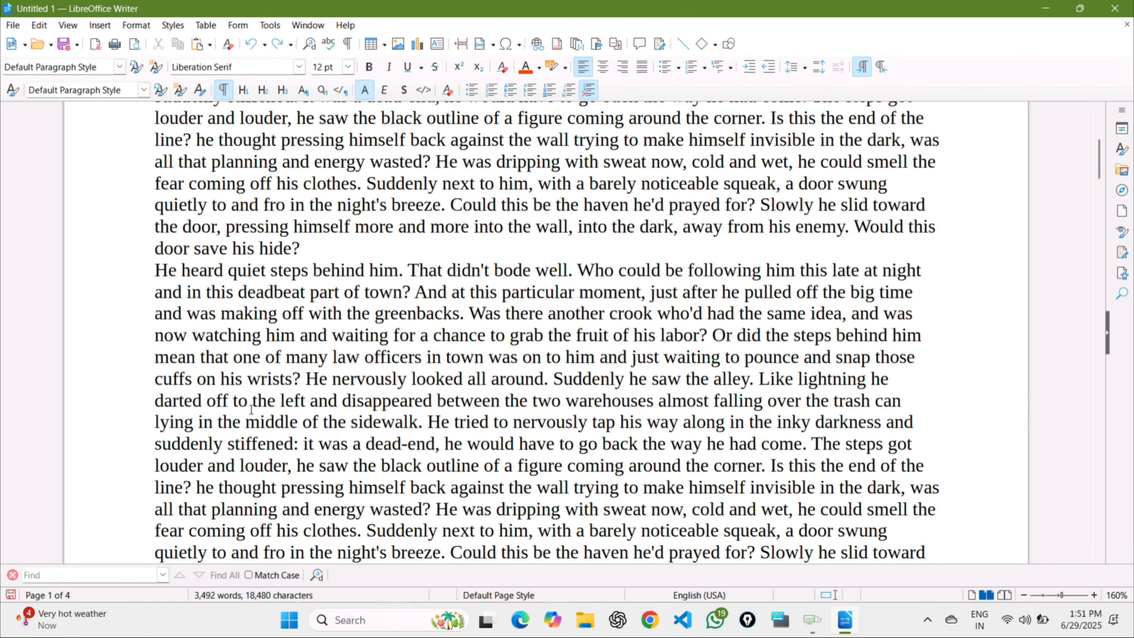
scroll(252, 409, up, 1)
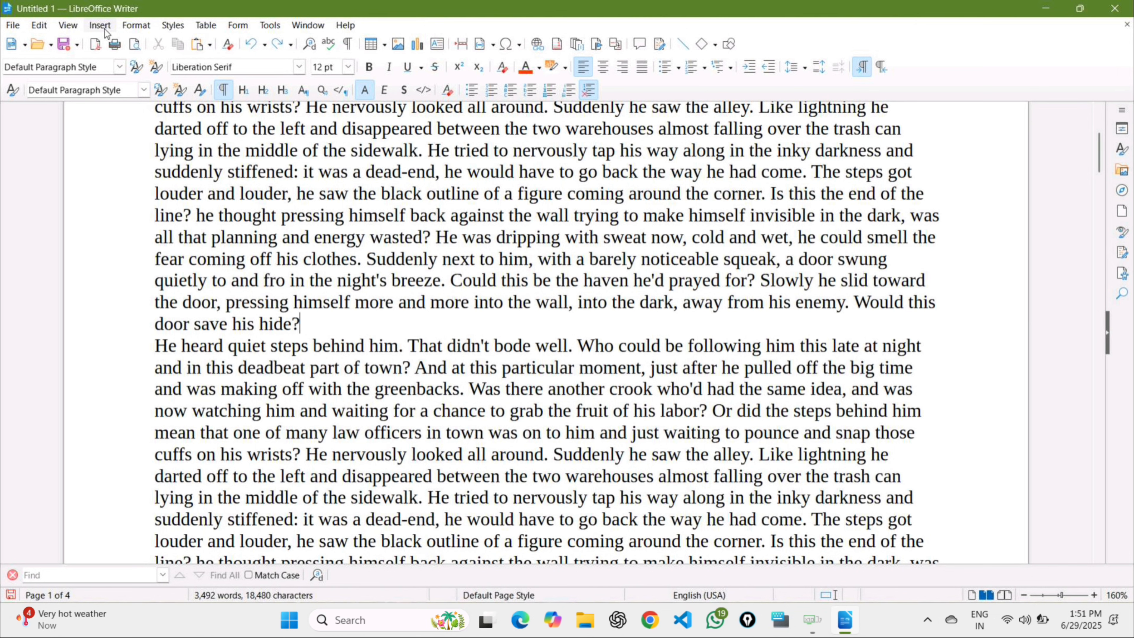
click(105, 29)
mouse_move(114, 55)
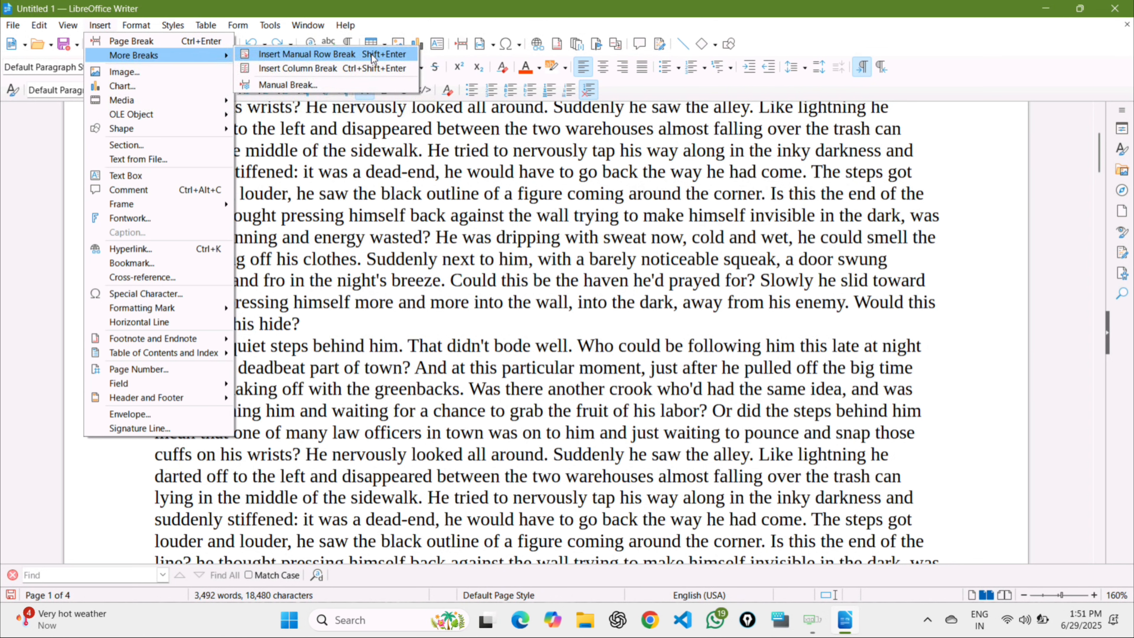
click(369, 314)
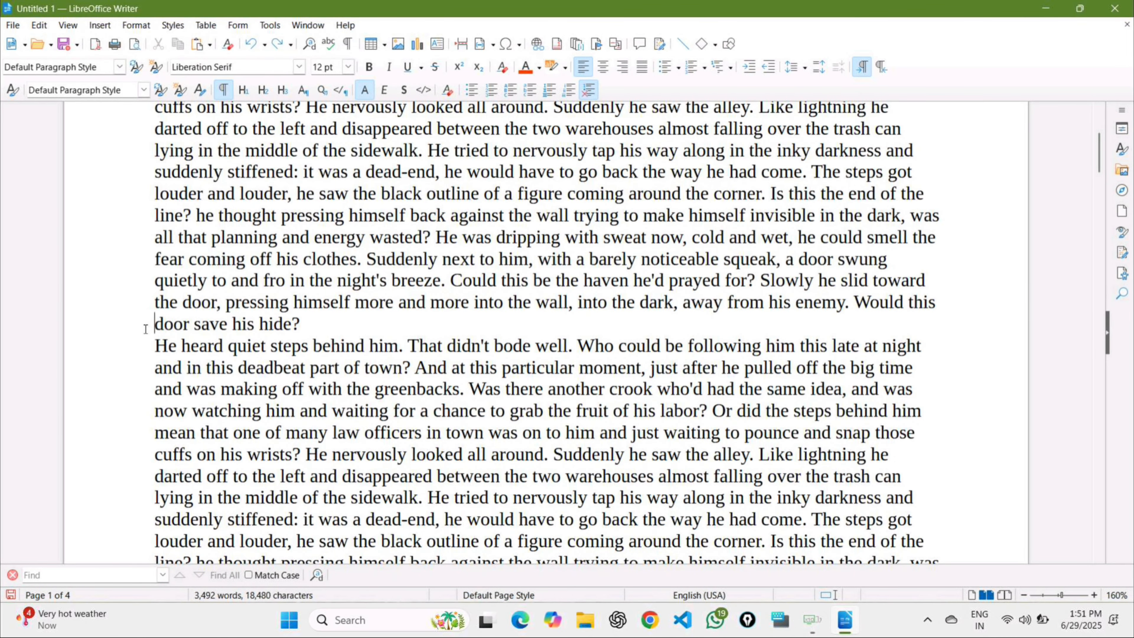
drag(146, 329, 623, 318)
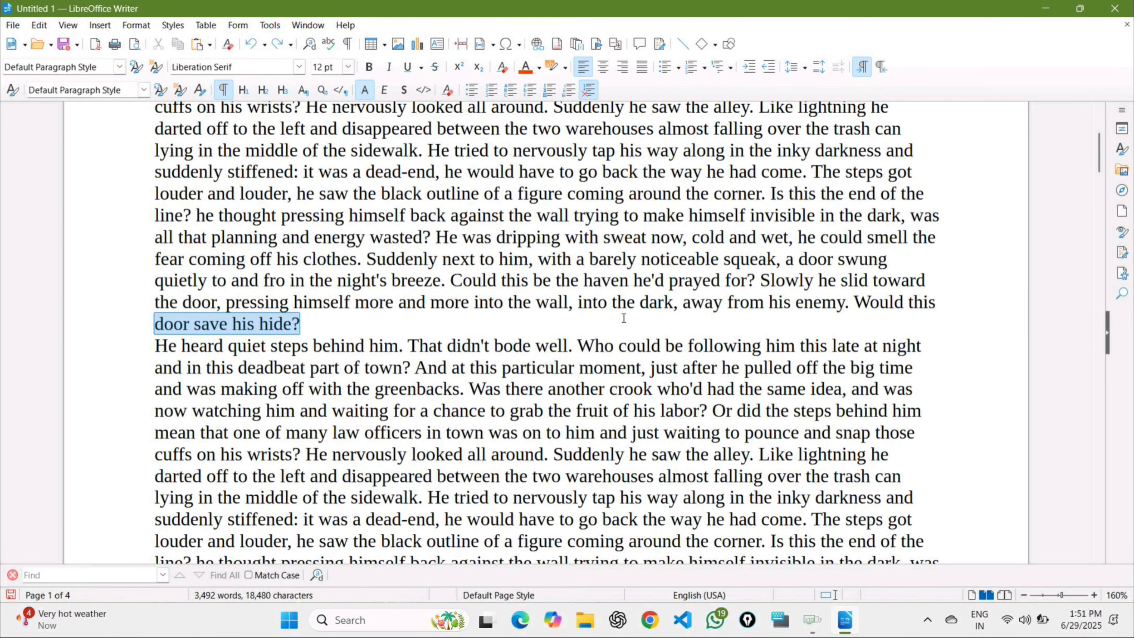
Add an empty line after the first paragraph and insert a manual row break there.
click(316, 325)
key(Return)
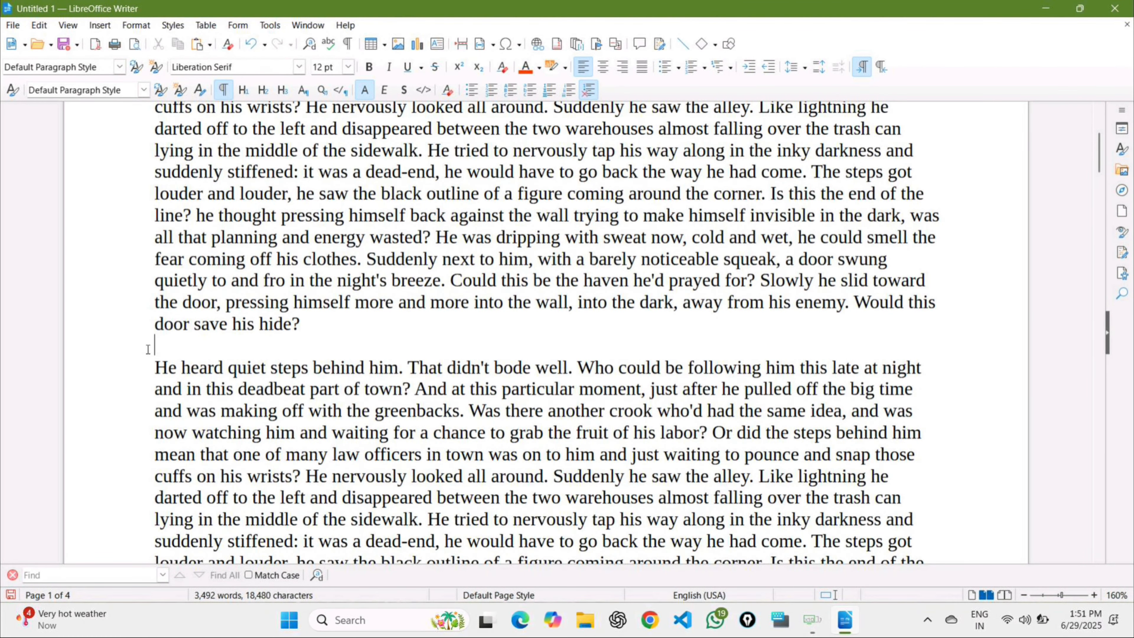
drag(147, 350, 817, 341)
click(99, 26)
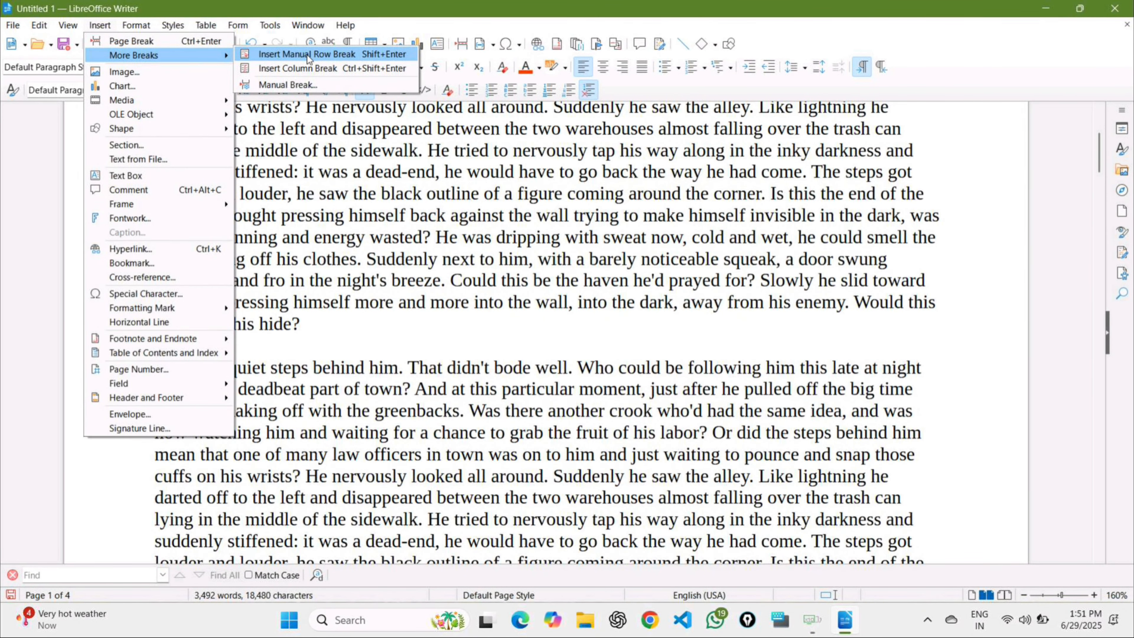
click(307, 54)
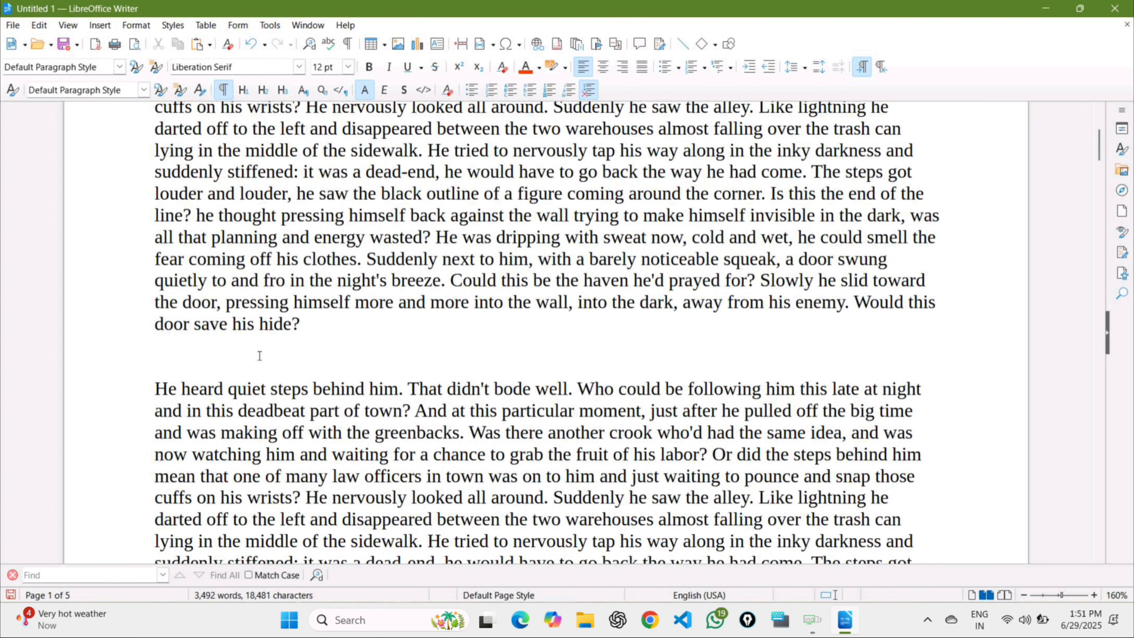
Insert another manual row break in the empty space between the first two paragraphs.
click(68, 25)
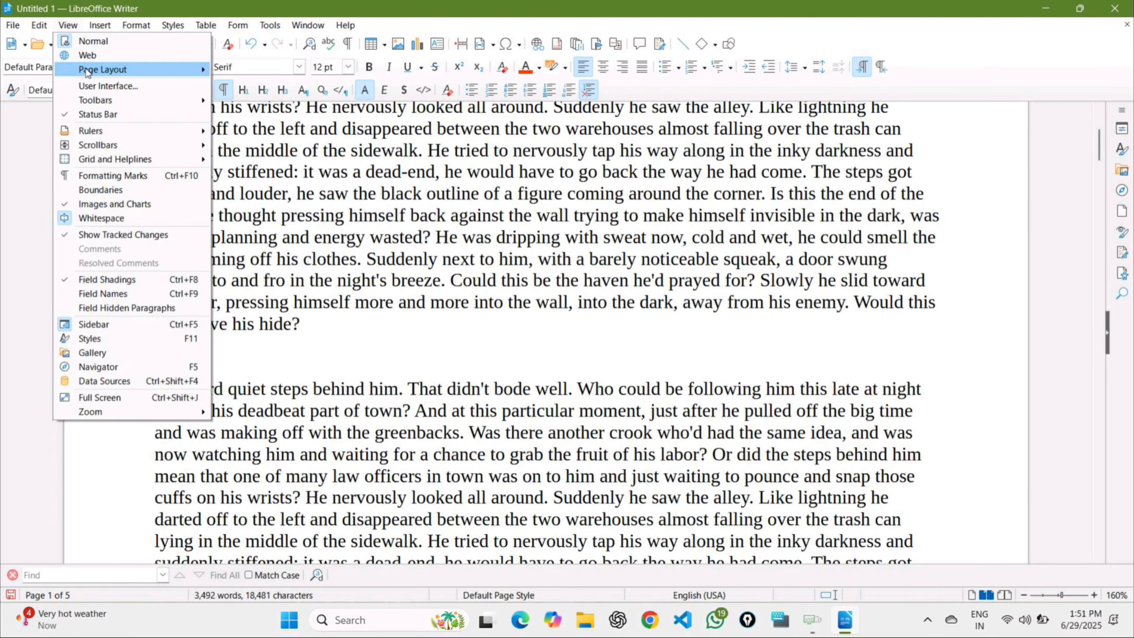
click(91, 42)
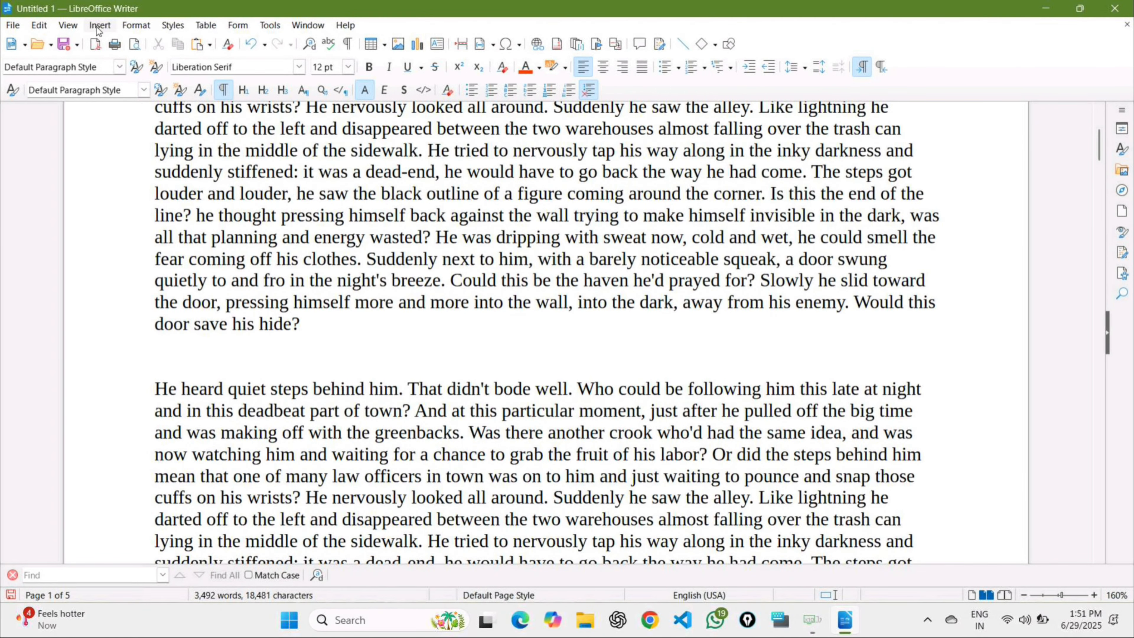
click(99, 25)
mouse_move(163, 56)
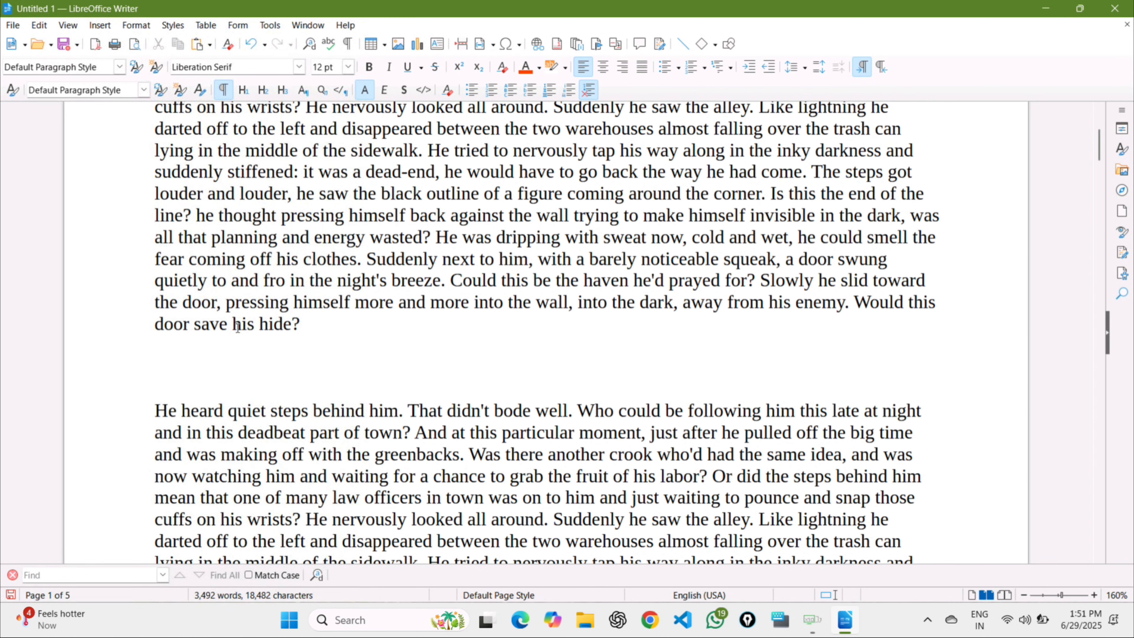
Add an empty line above the second paragraph and split that paragraph after "He heard quiet steps behind him.".
click(101, 27)
mouse_move(120, 55)
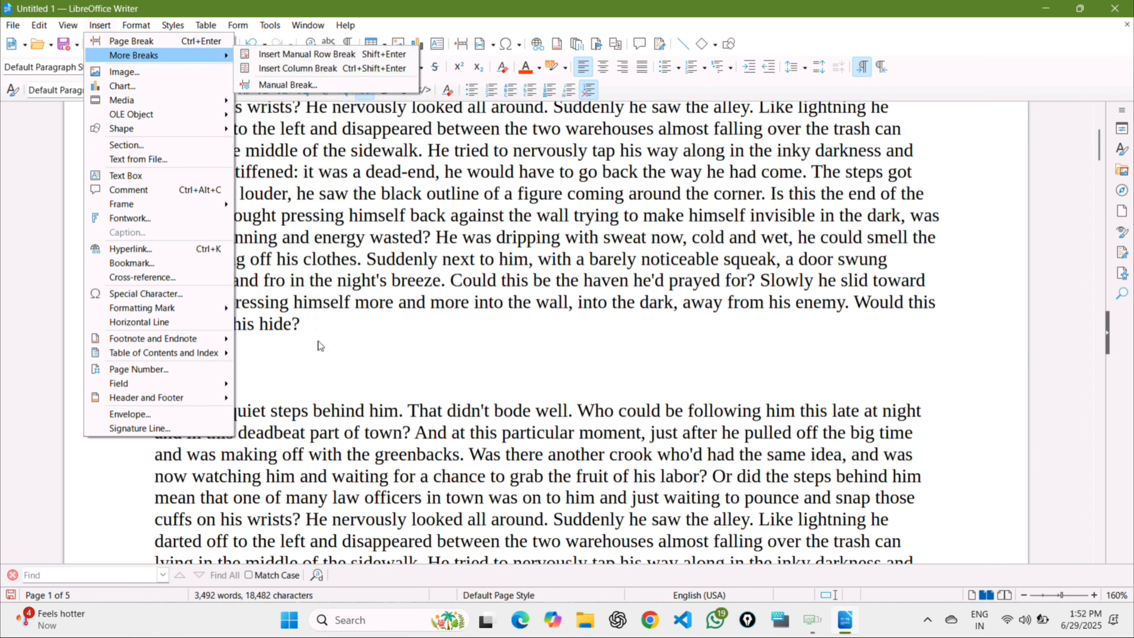
click(321, 362)
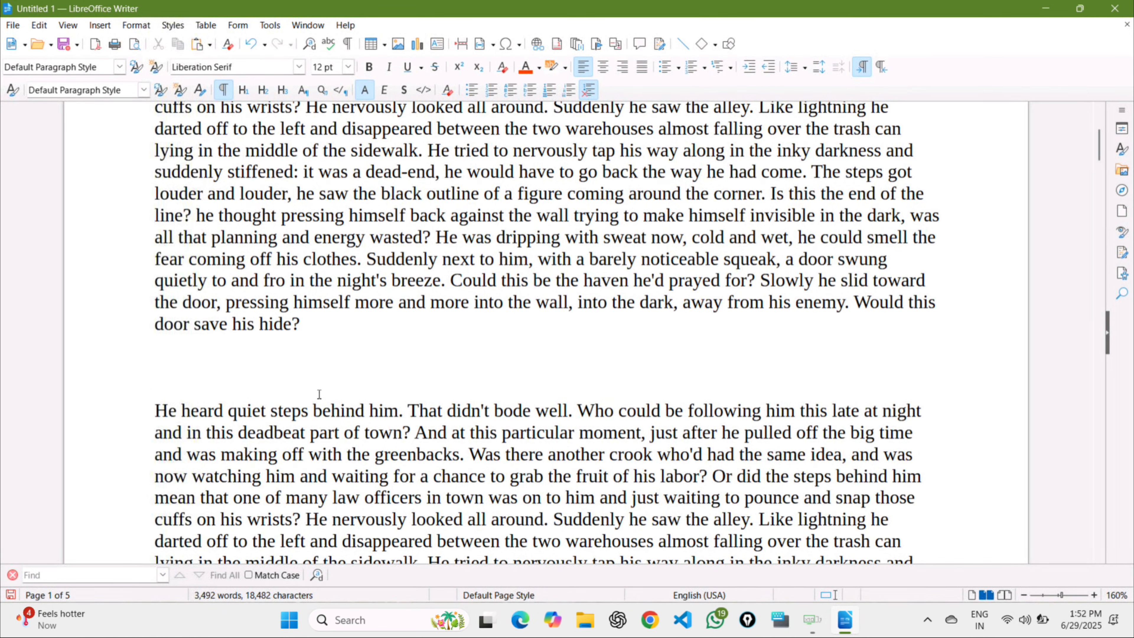
key(Return)
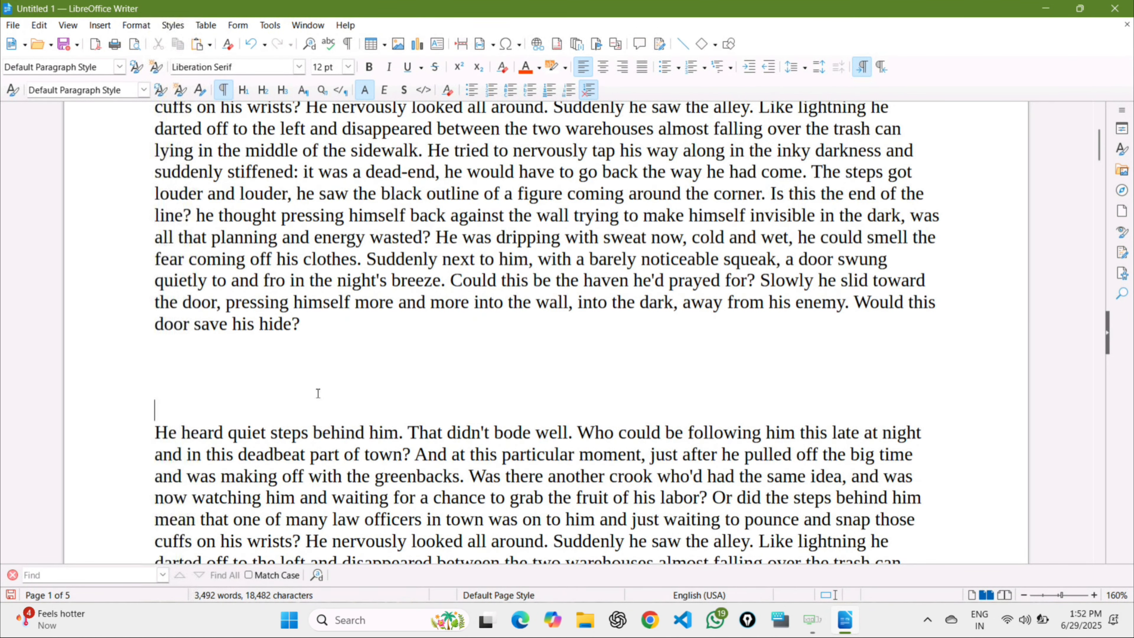
click(404, 432)
key(Return)
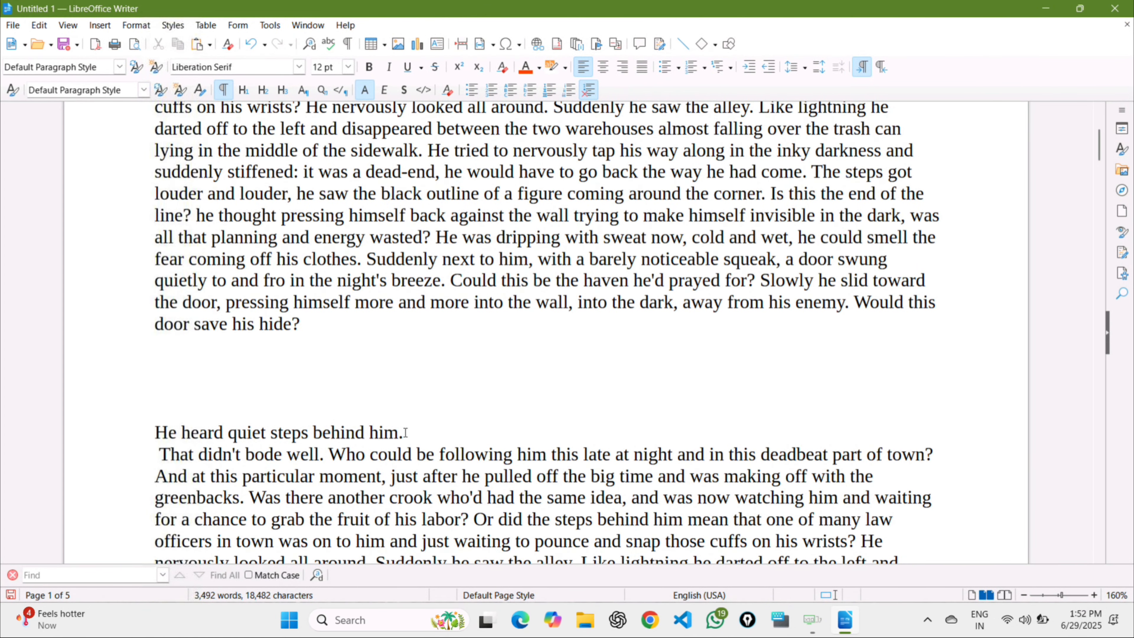
Preview the column and page break types, and insert a manual line break with restart location Next Full Line before "That didn't bode well".
click(107, 27)
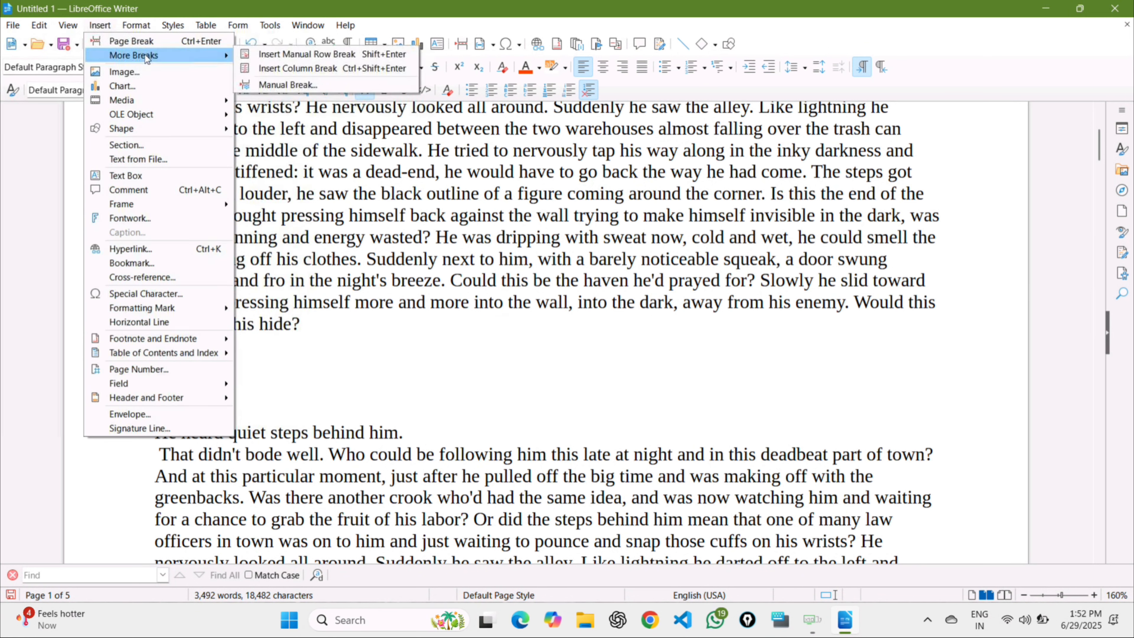
click(311, 80)
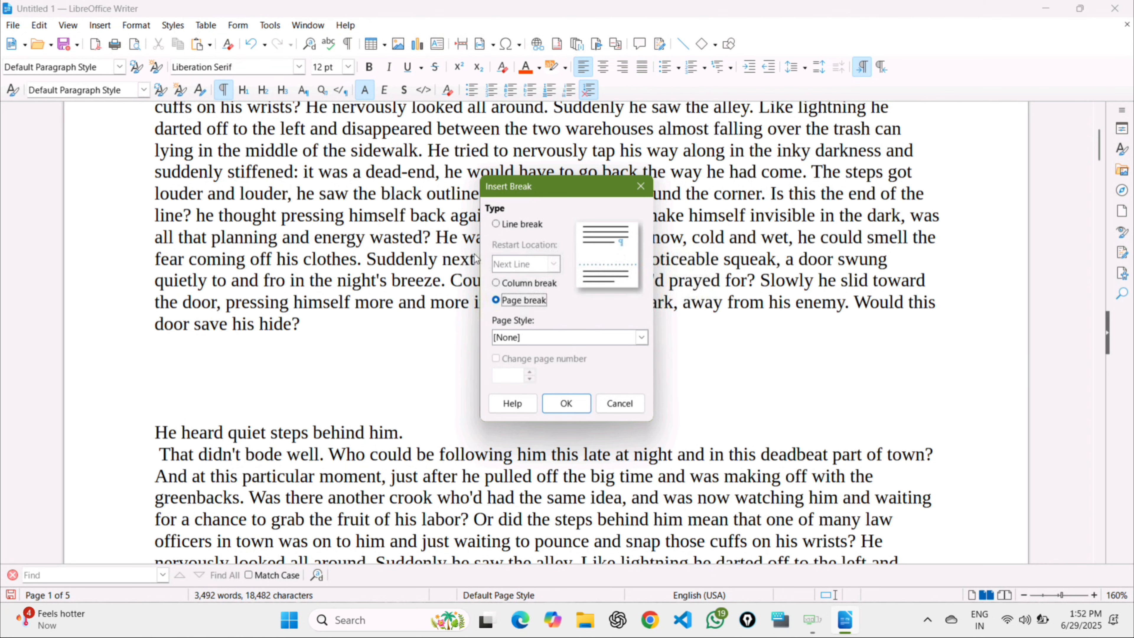
click(497, 225)
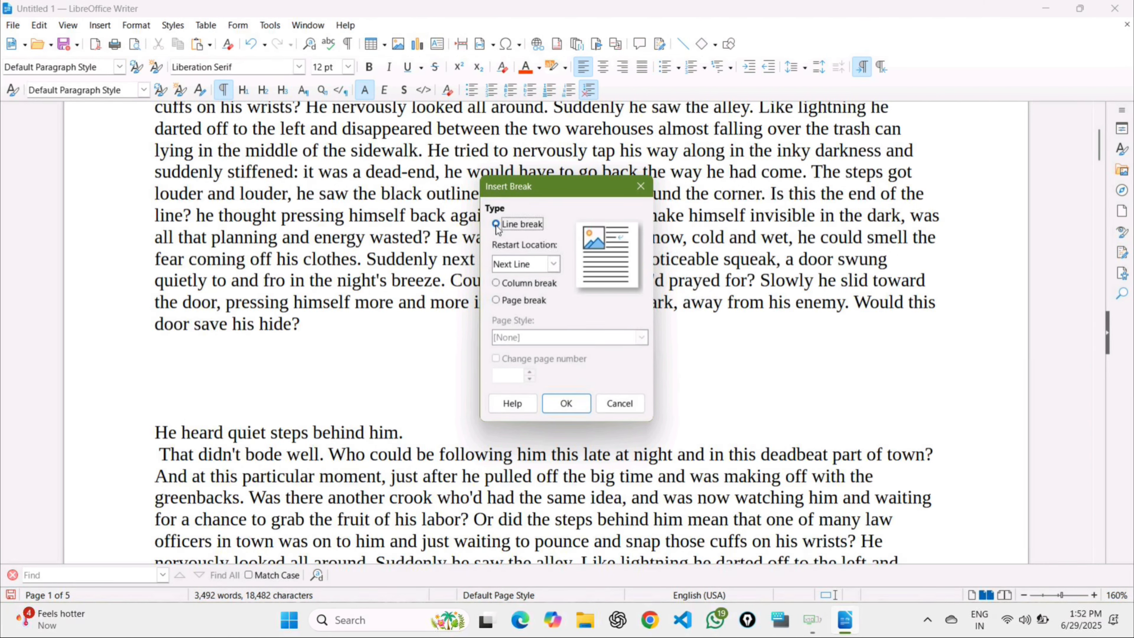
click(555, 264)
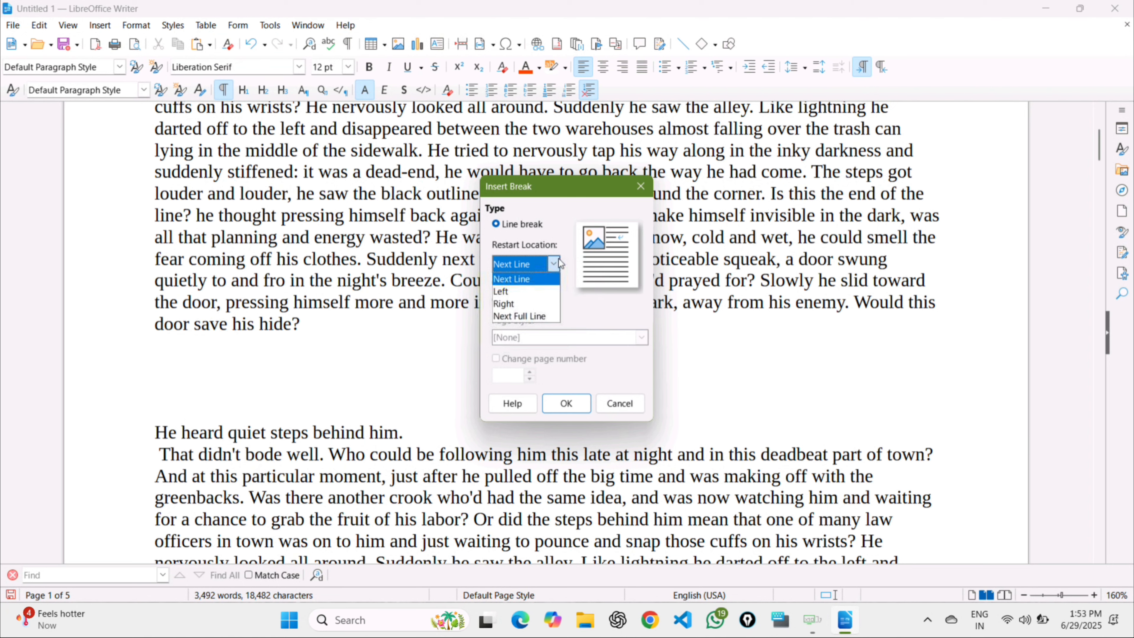
click(534, 316)
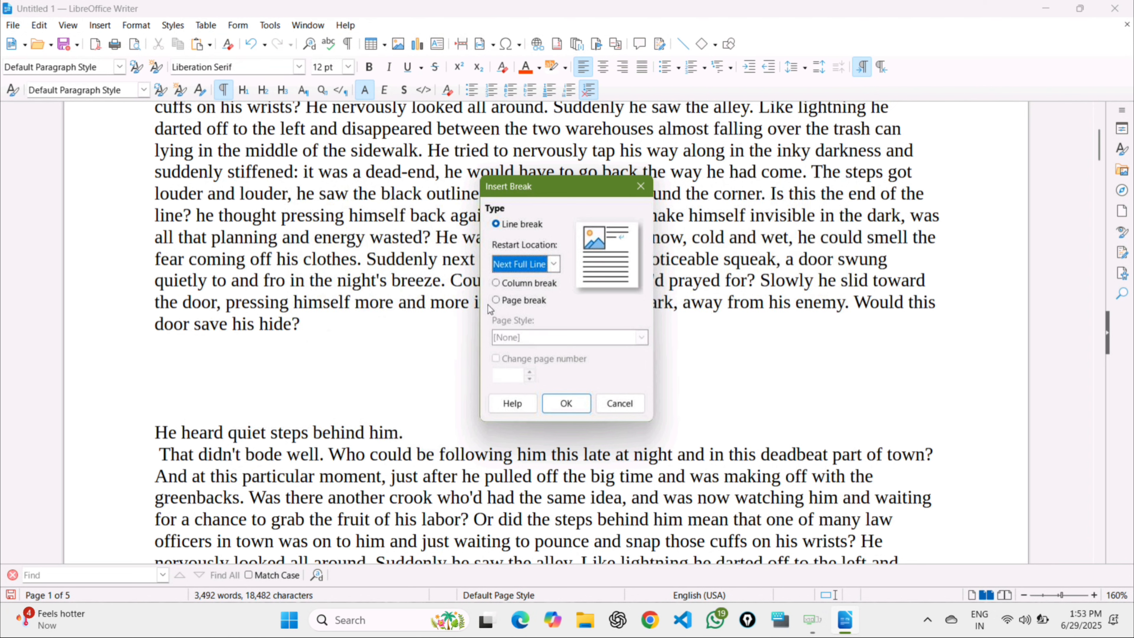
click(497, 301)
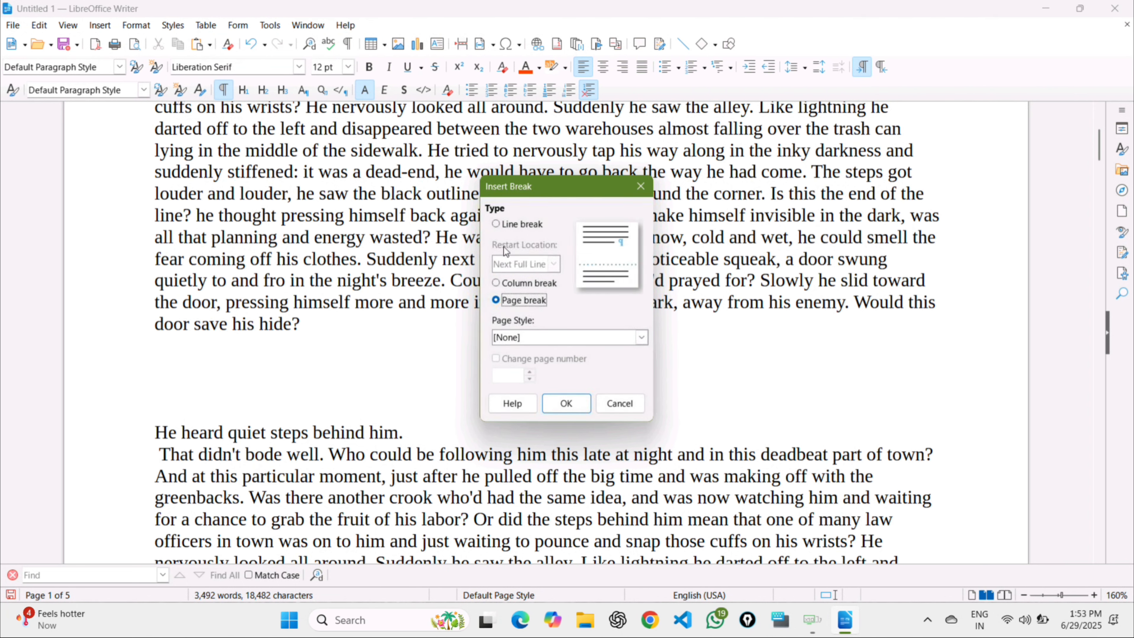
click(496, 224)
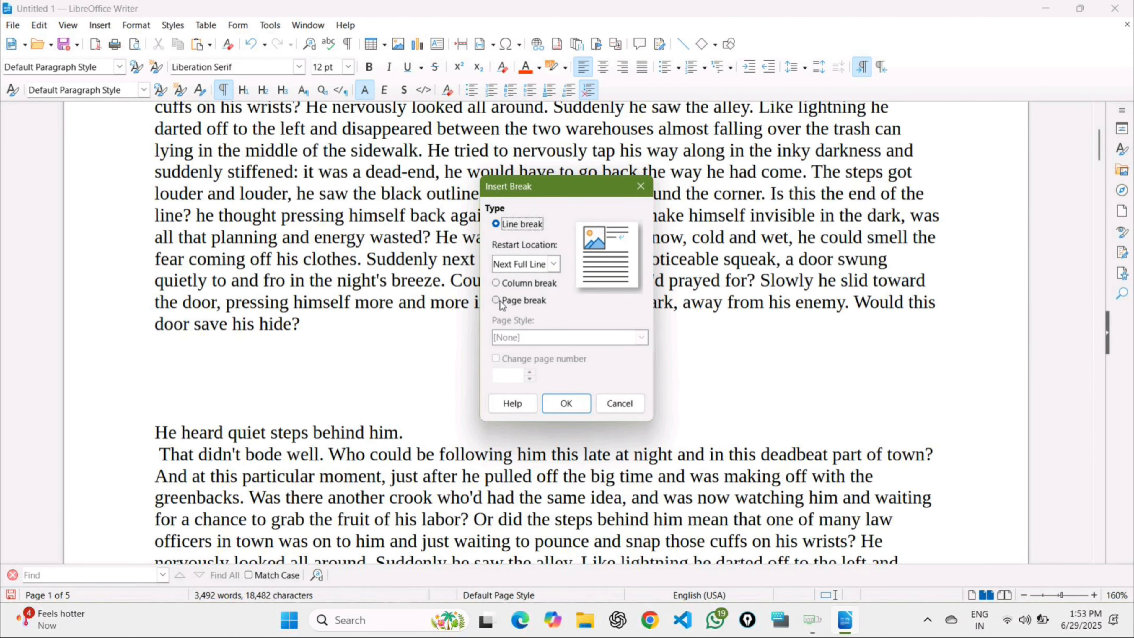
click(498, 284)
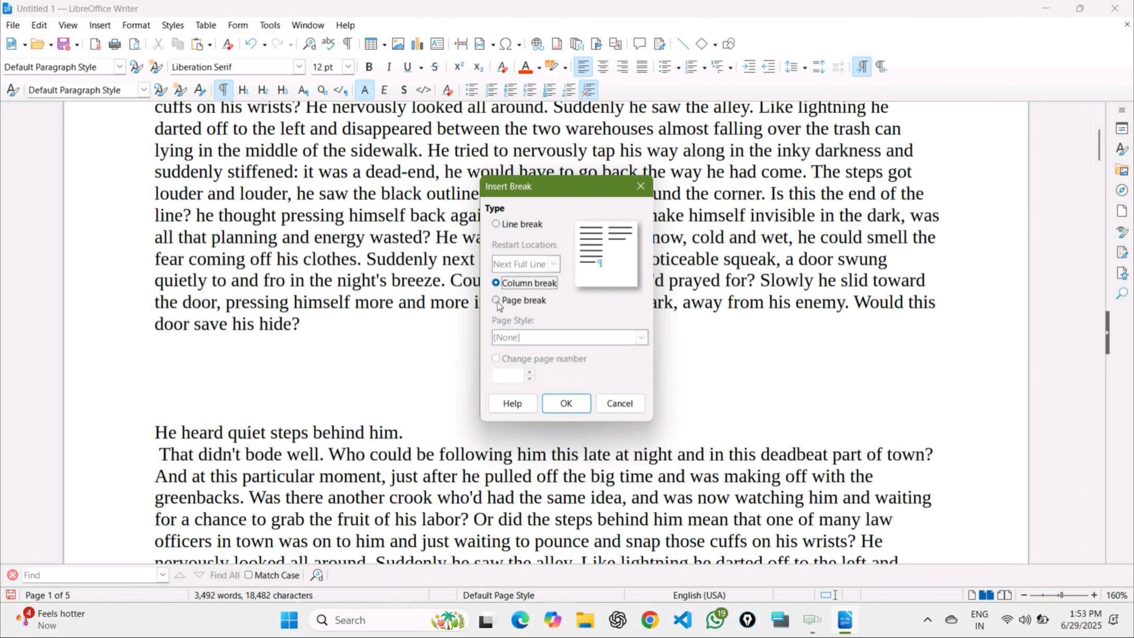
click(497, 301)
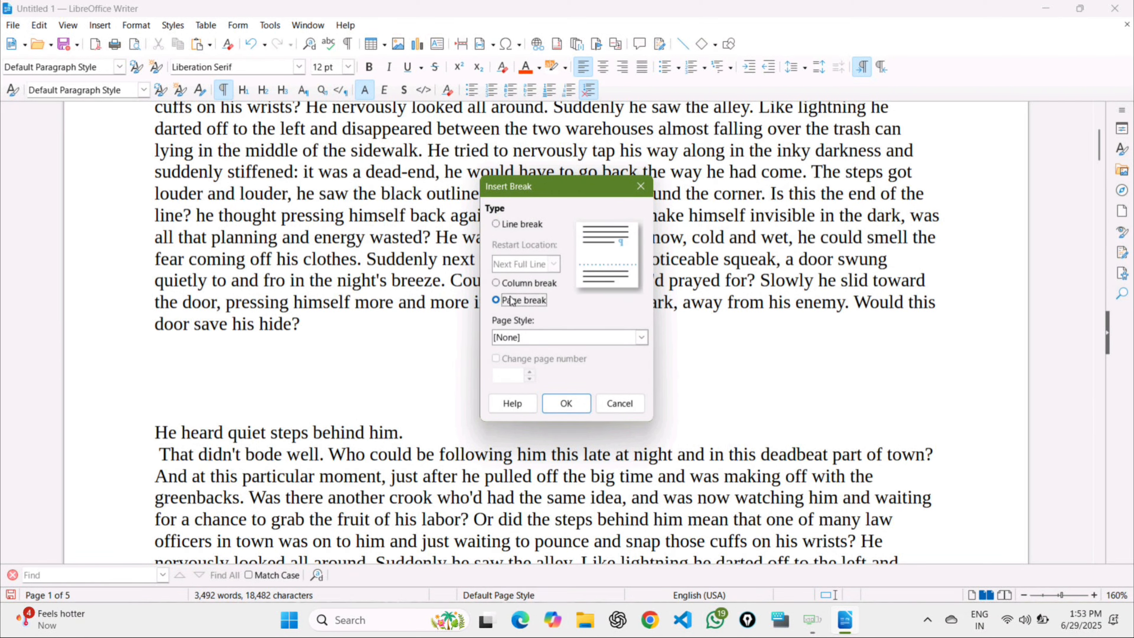
click(496, 284)
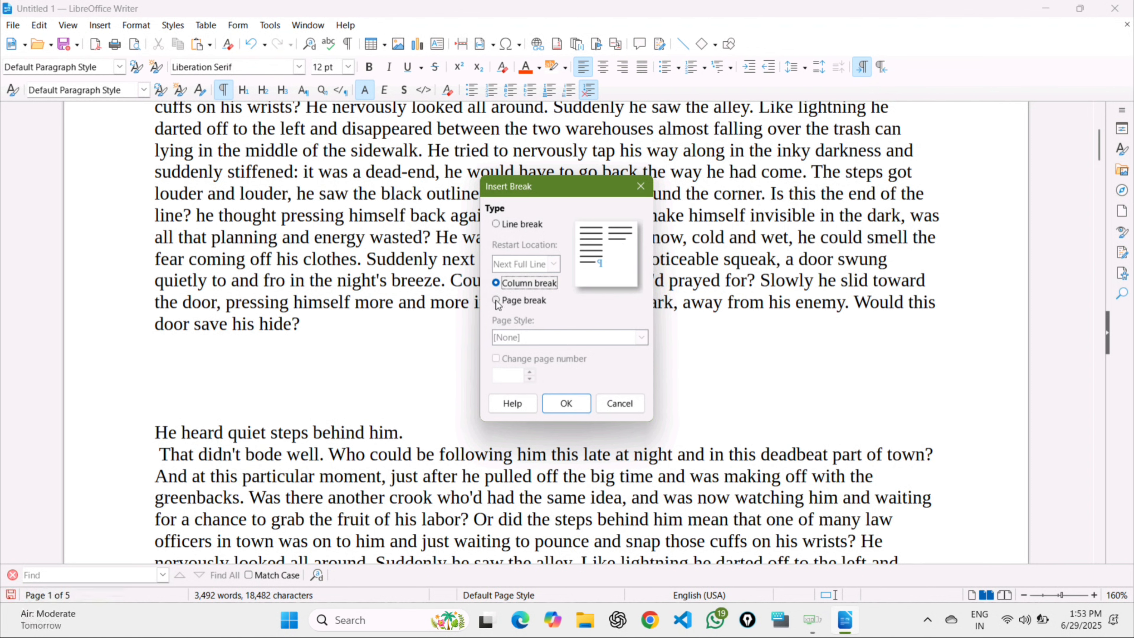
click(497, 226)
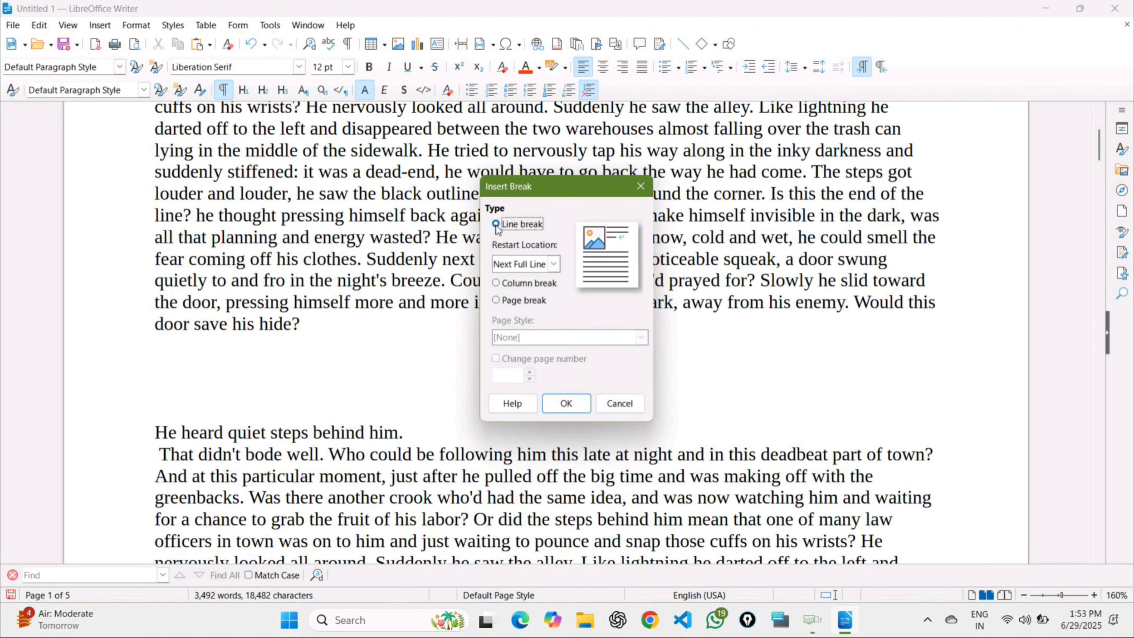
click(566, 403)
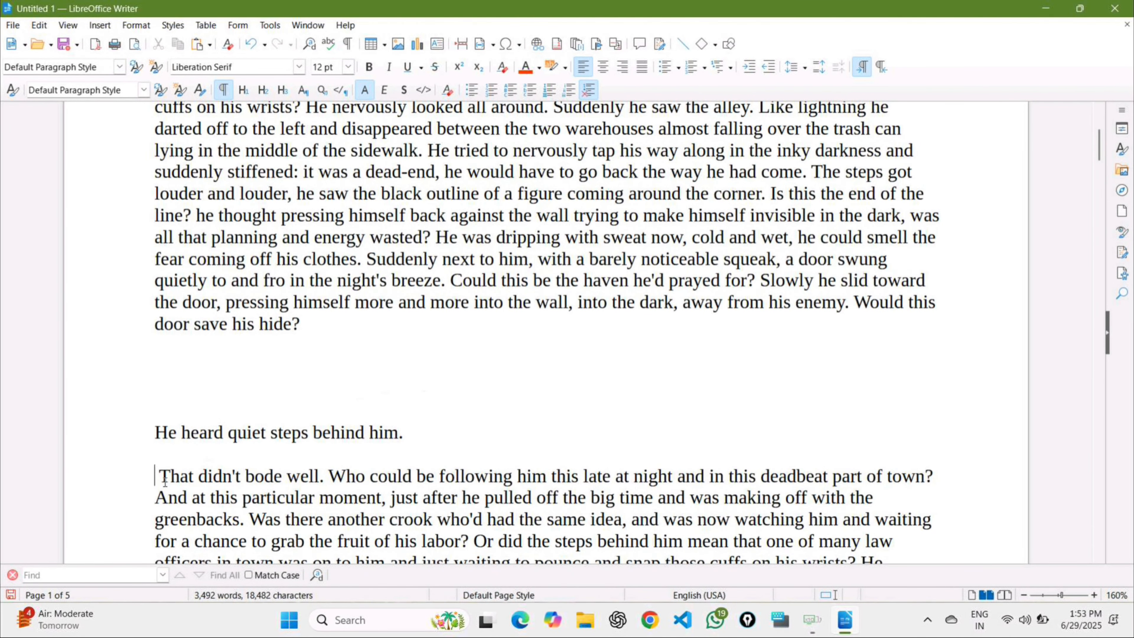
Examine the page styles offered for a manual page break, and close the Insert Break dialog without inserting one.
click(99, 25)
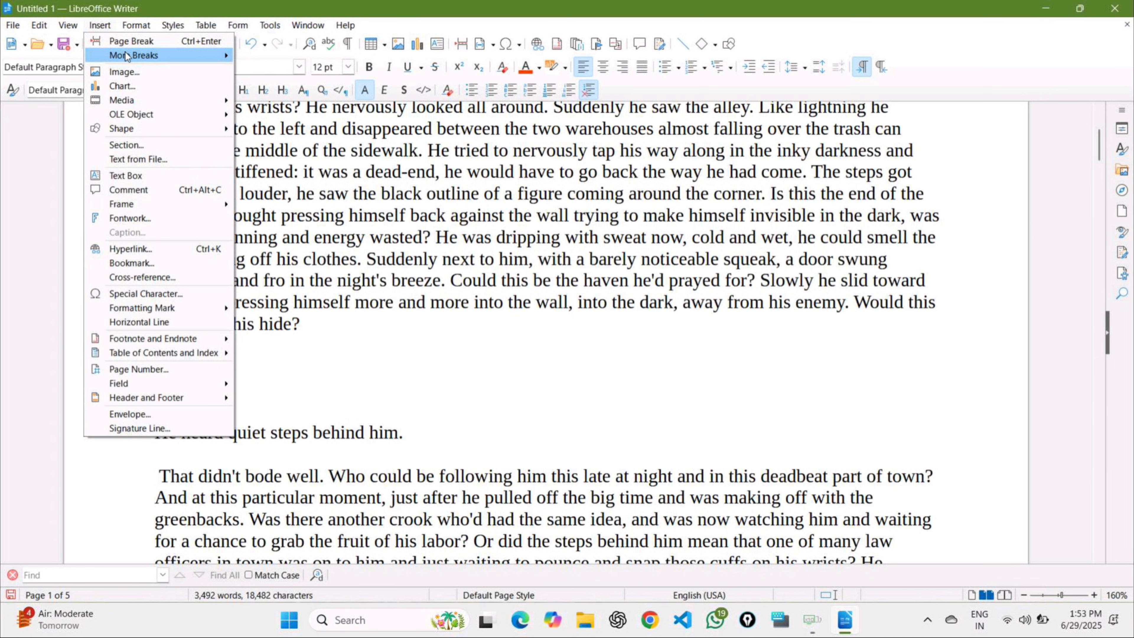
mouse_move(125, 51)
click(286, 84)
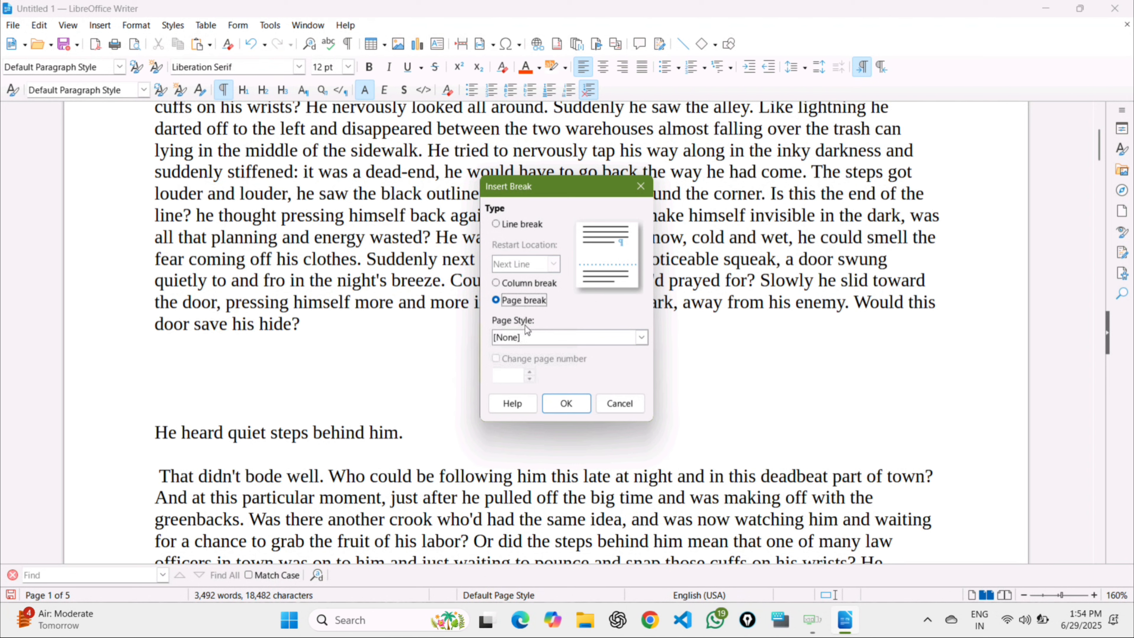
click(642, 337)
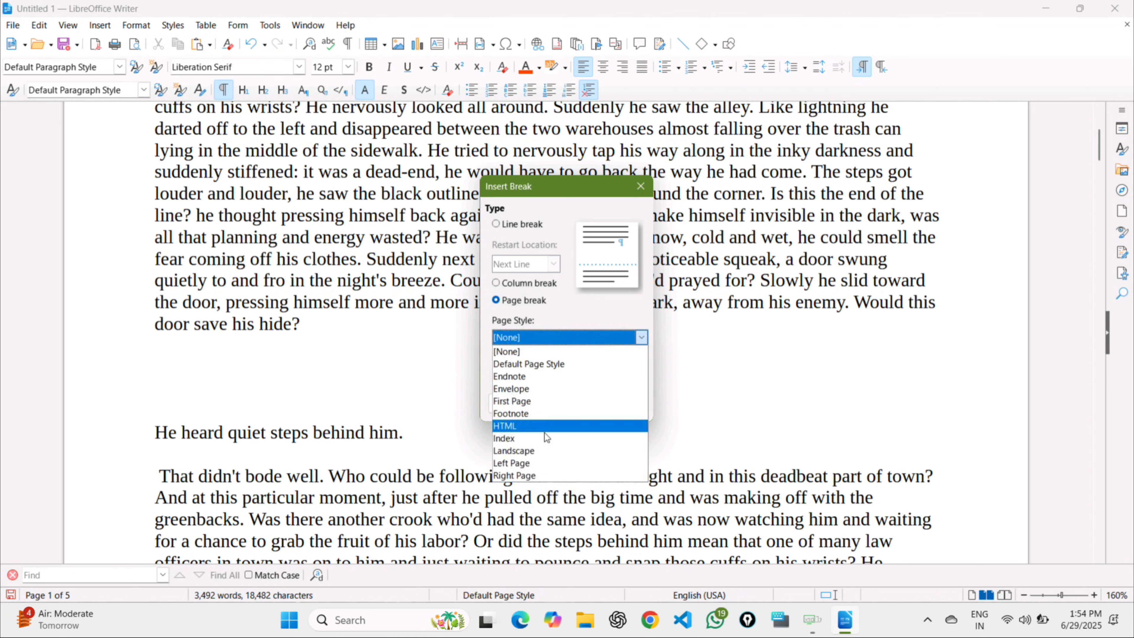
click(734, 330)
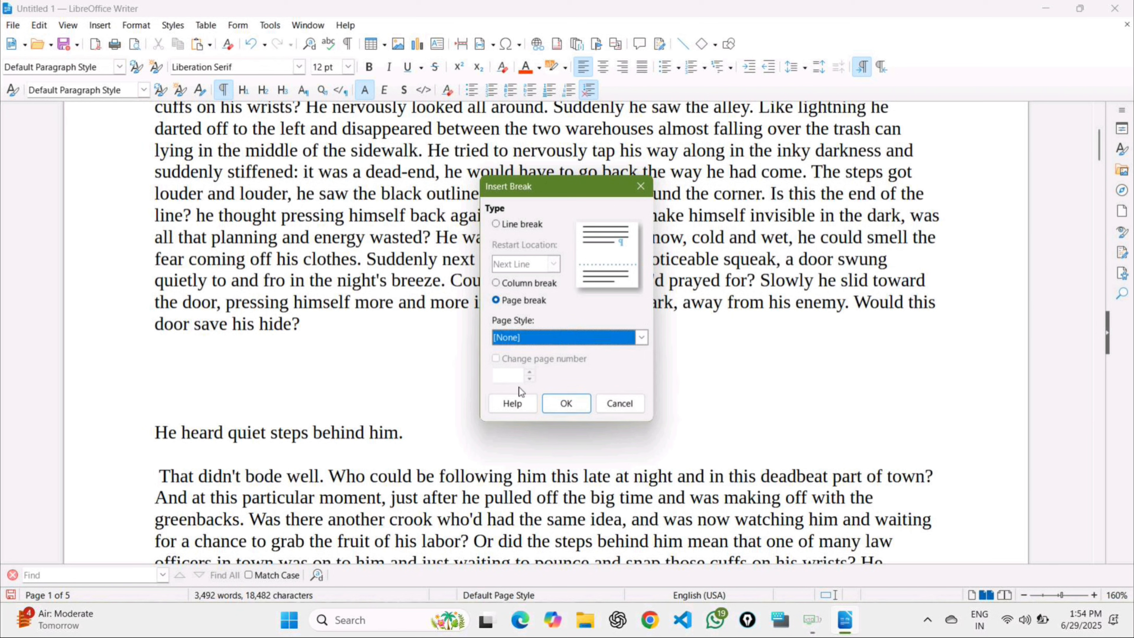
click(639, 187)
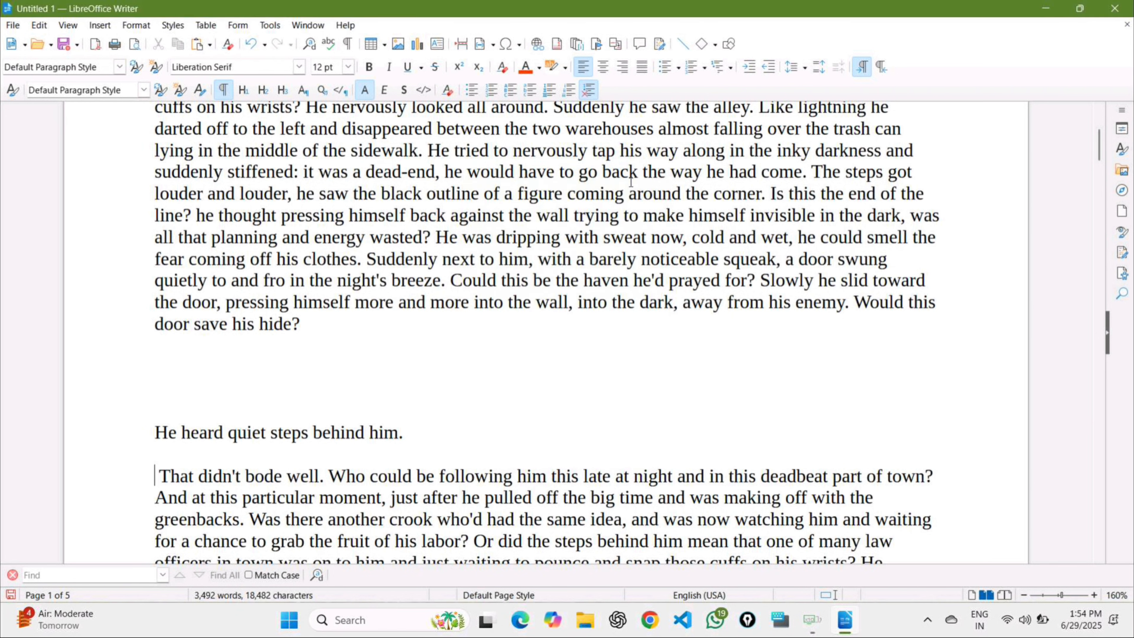
Insert the "birds" image from the Desktop folder at the end of the first paragraph as an embedded graphic.
click(101, 27)
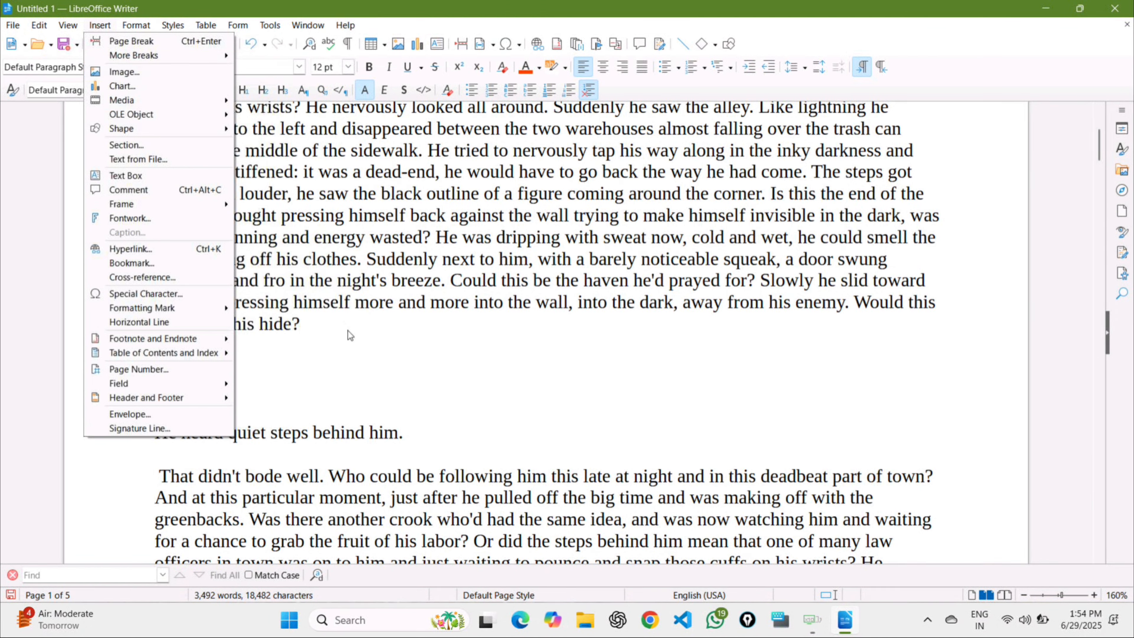
click(349, 321)
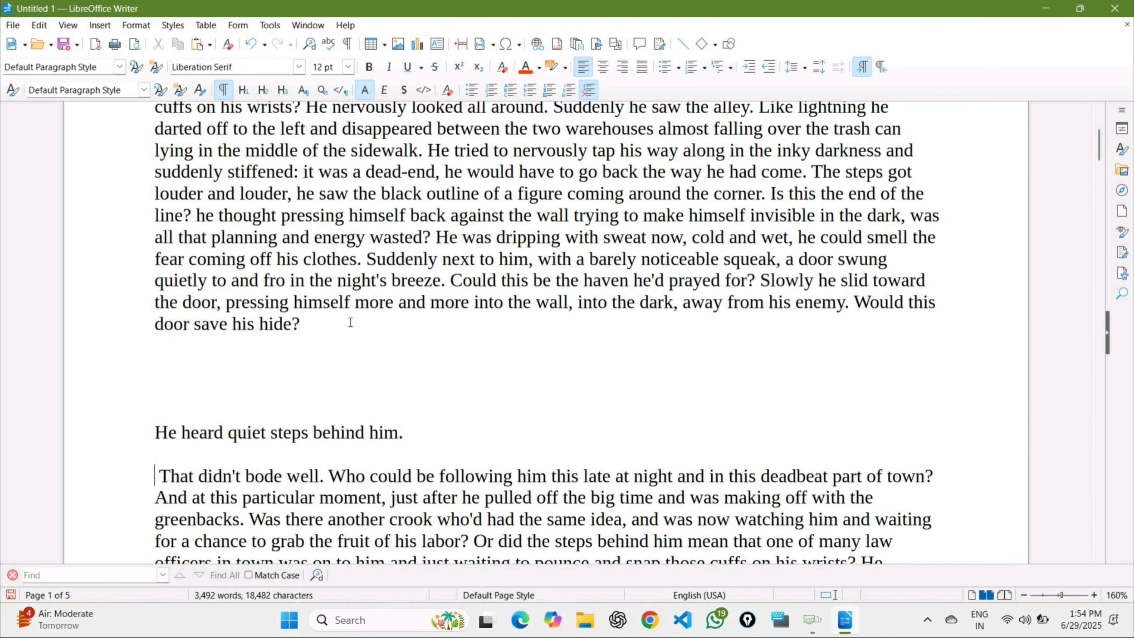
click(320, 327)
click(100, 25)
click(124, 71)
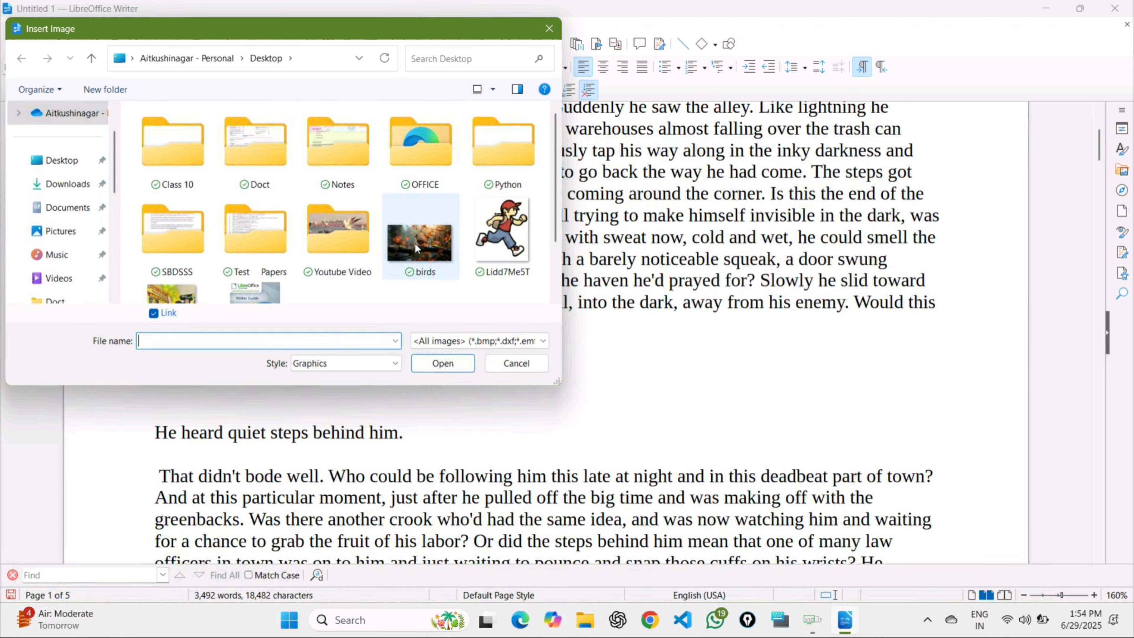
mouse_move(414, 243)
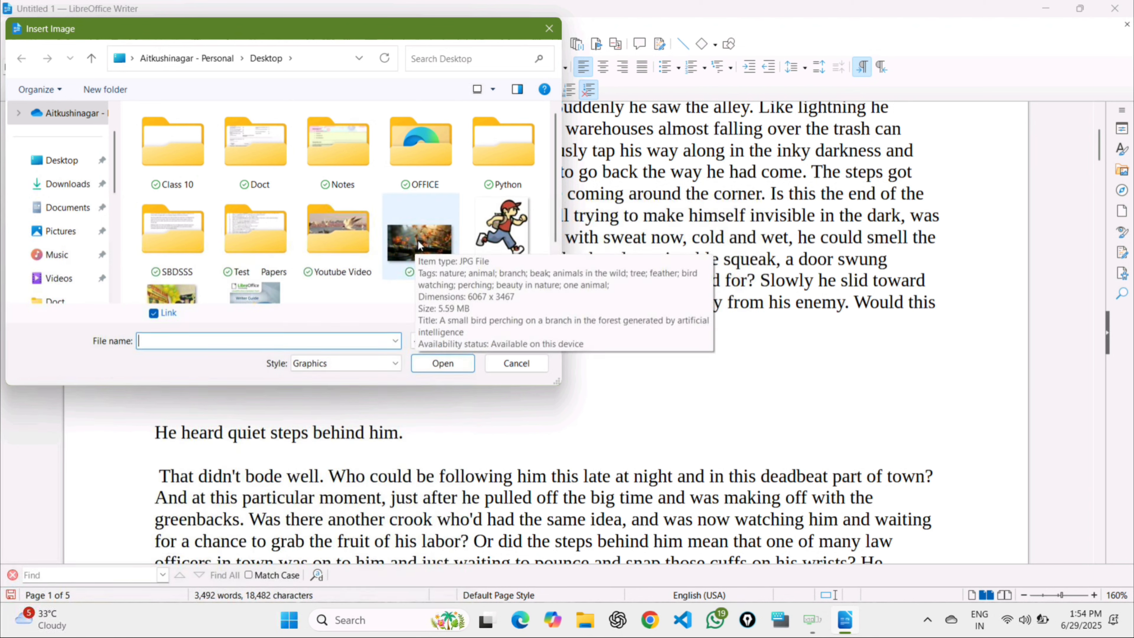
click(417, 242)
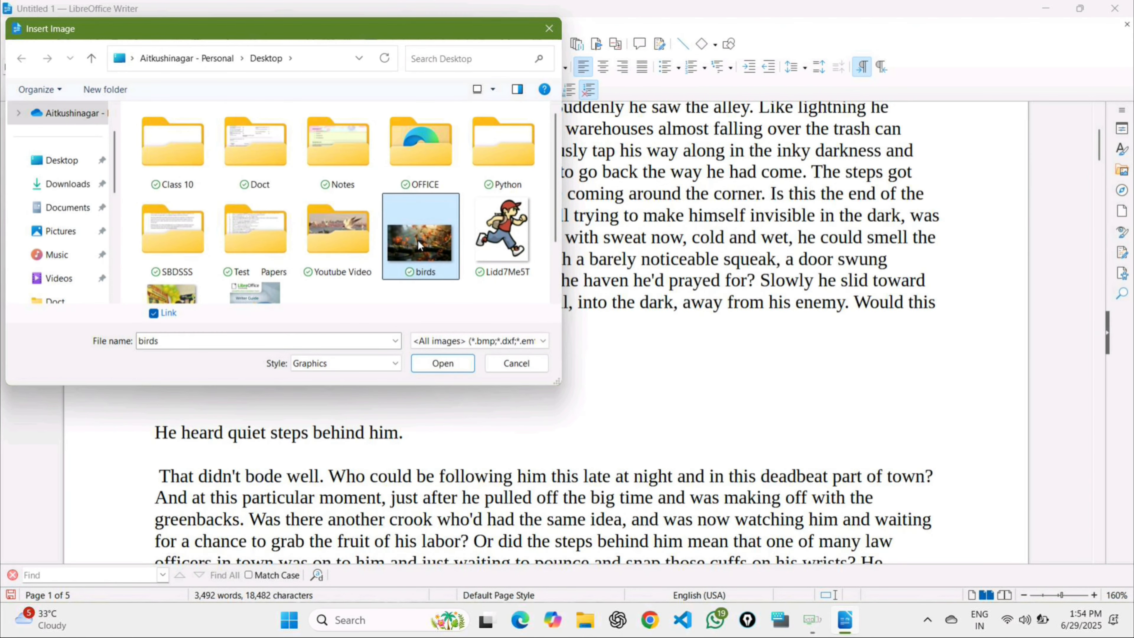
click(449, 365)
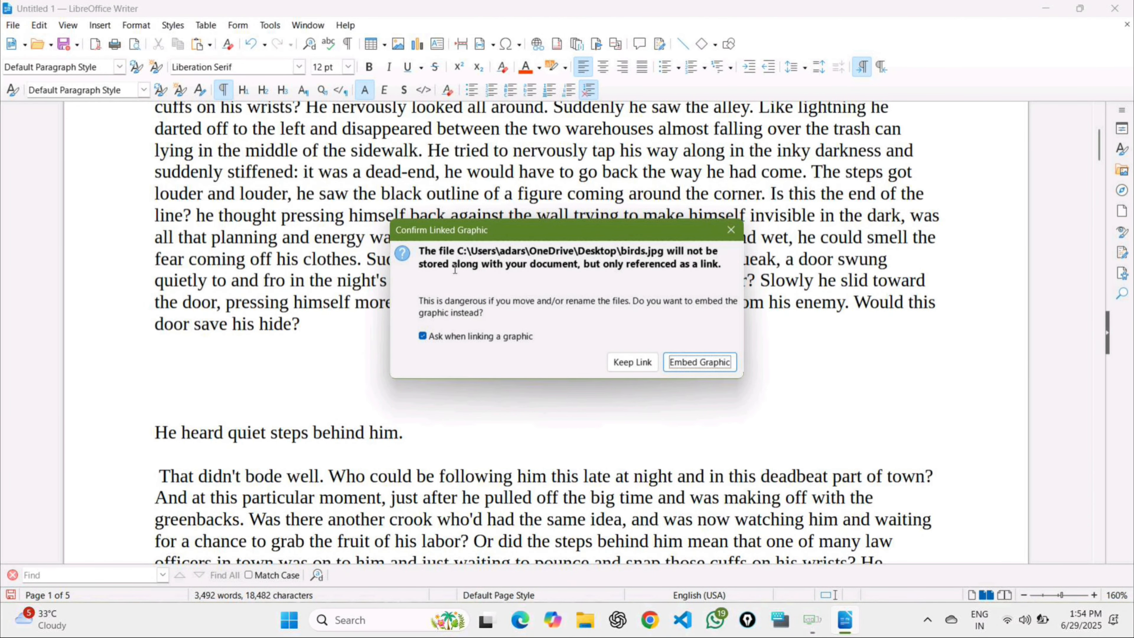
click(699, 362)
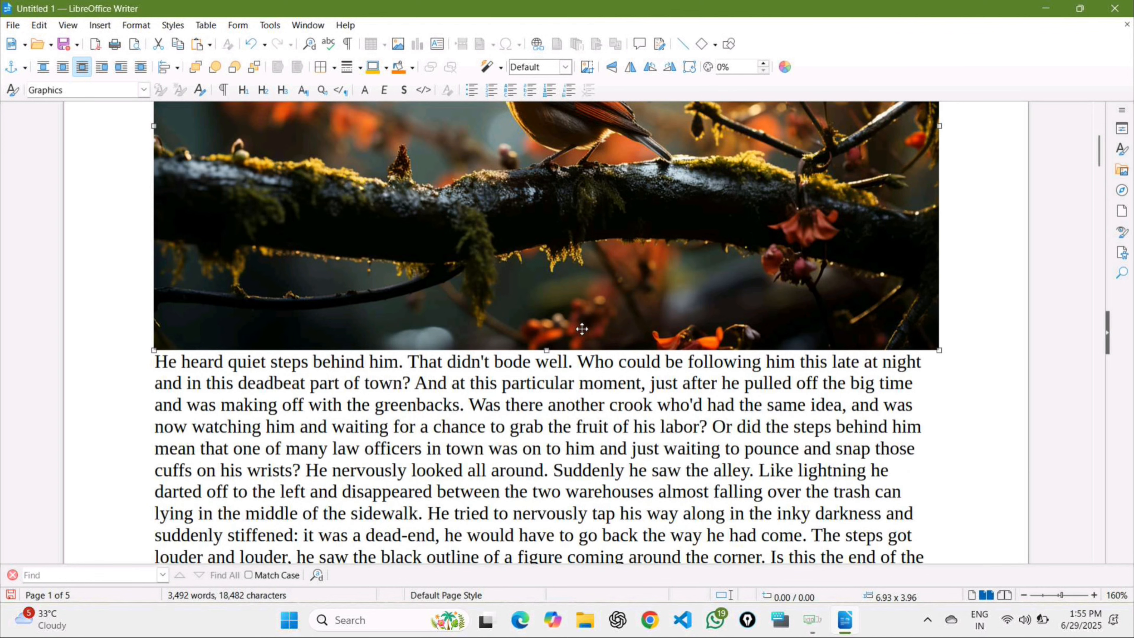
Shrink the bird image proportionally to about 4.13 x 2.36 and set its text wrap to Parallel.
scroll(582, 329, up, 3)
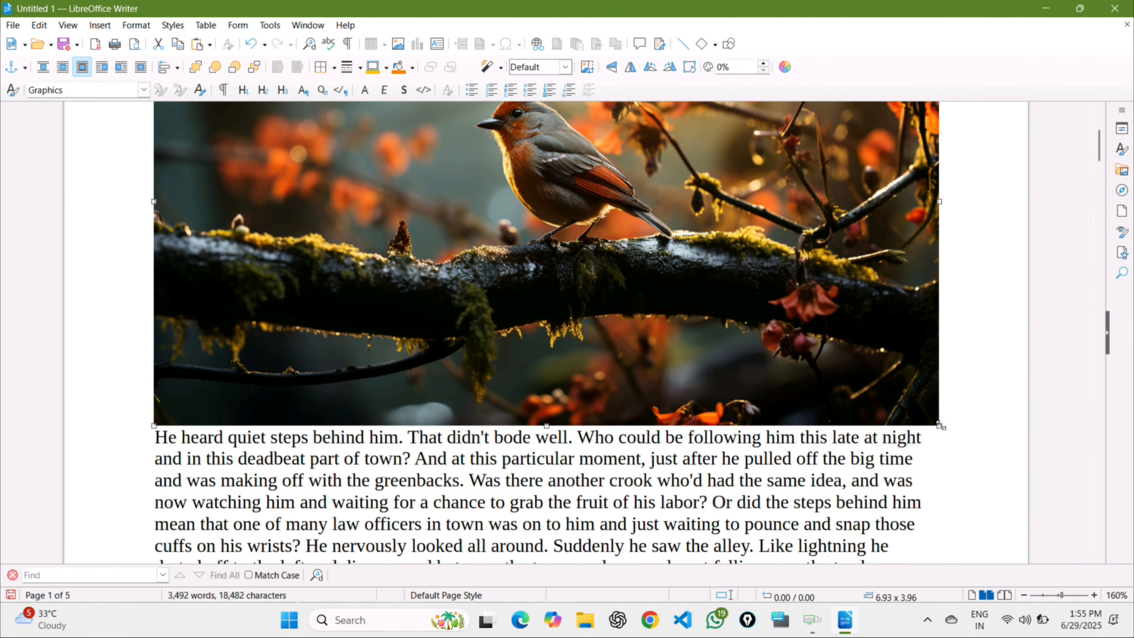
drag(940, 427, 552, 249)
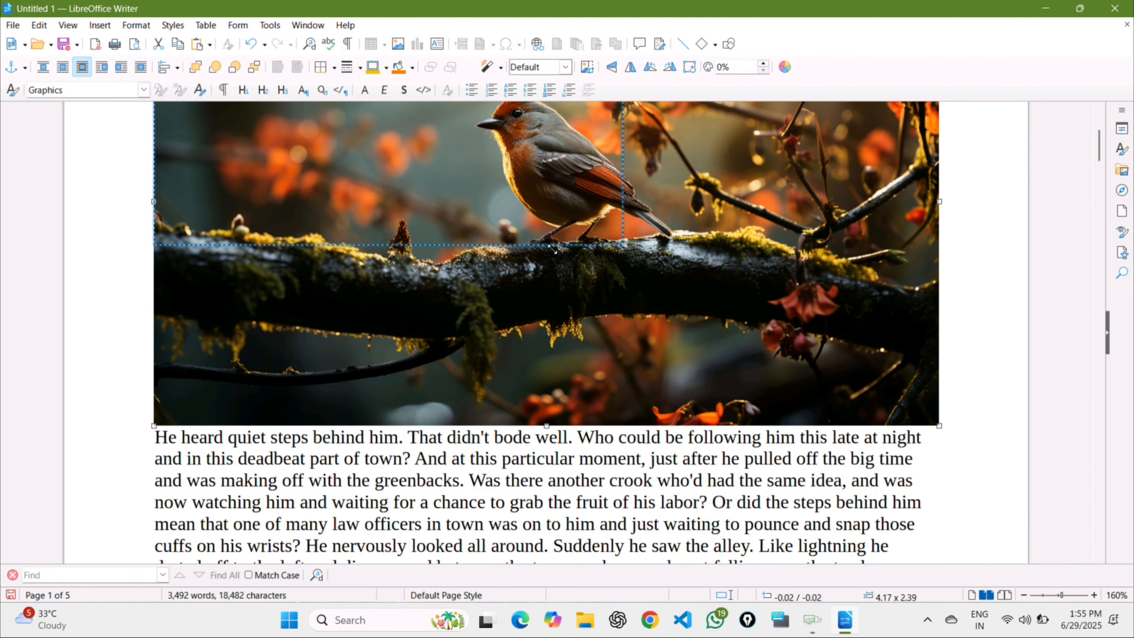
drag(552, 249, 554, 251)
scroll(625, 296, up, 5)
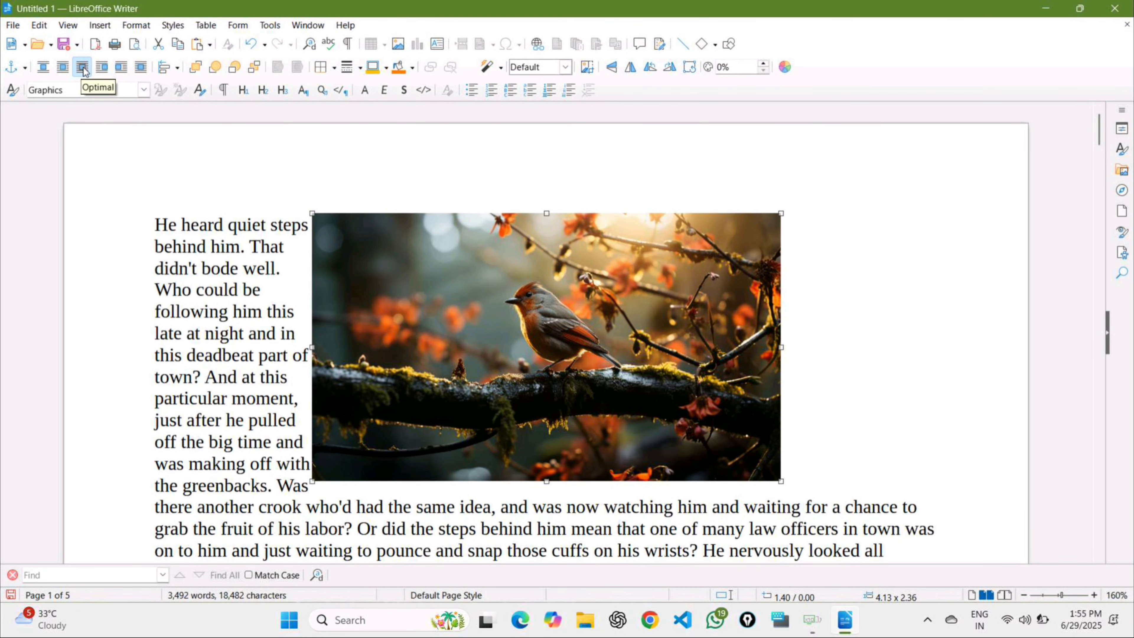
click(67, 71)
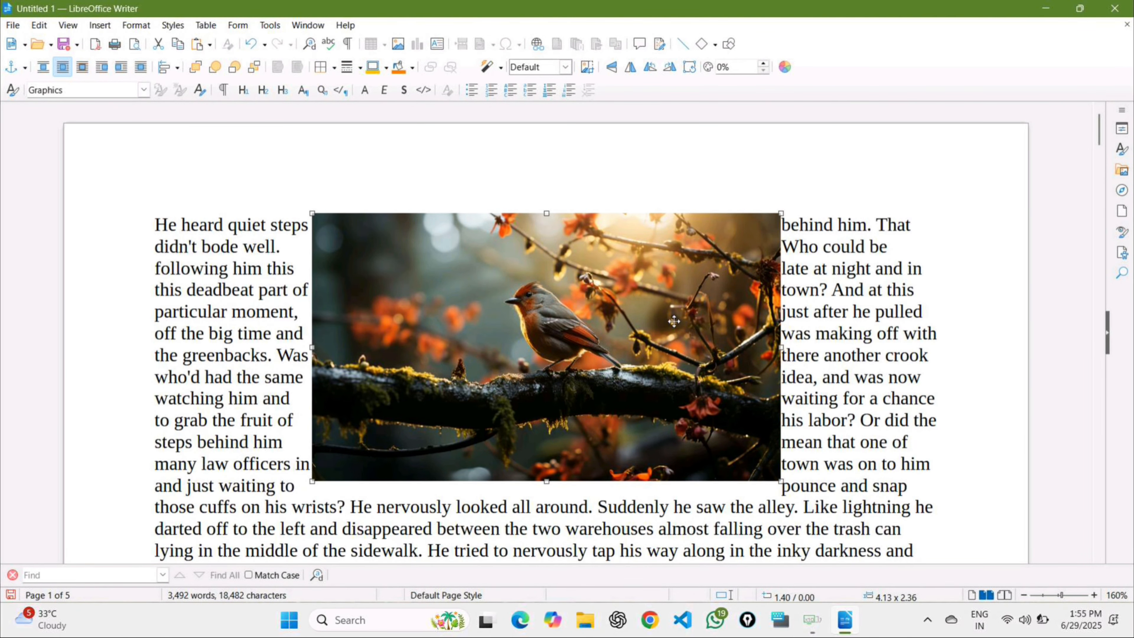
Move the bird image slightly down the paragraph, test the Optimal text wrap on it, and set its wrap to Through.
drag(634, 312, 624, 357)
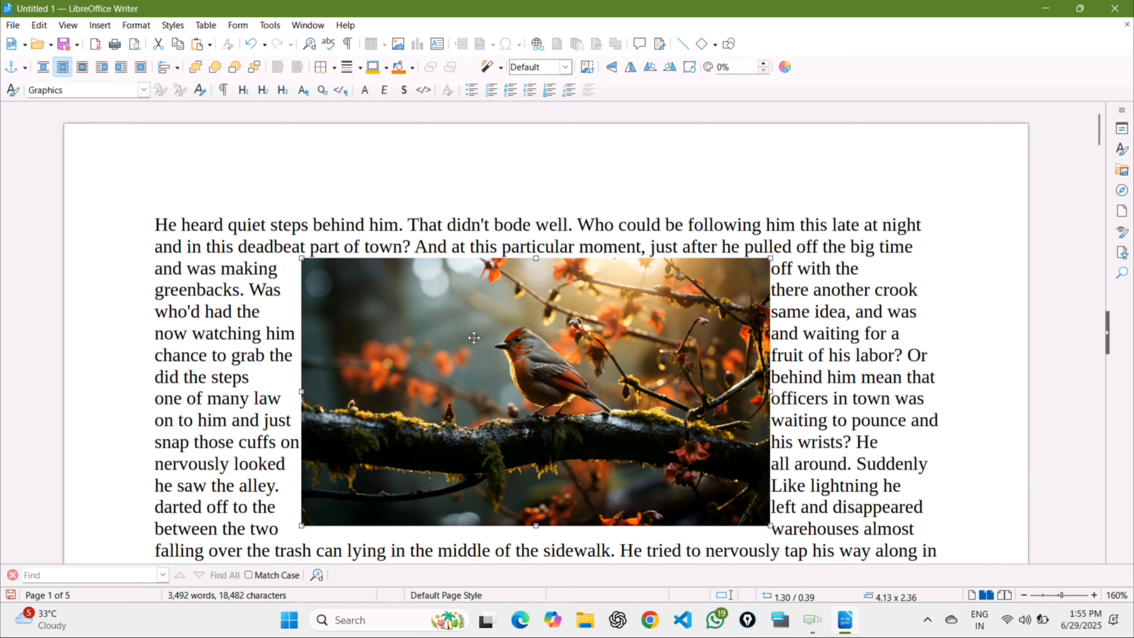
click(88, 73)
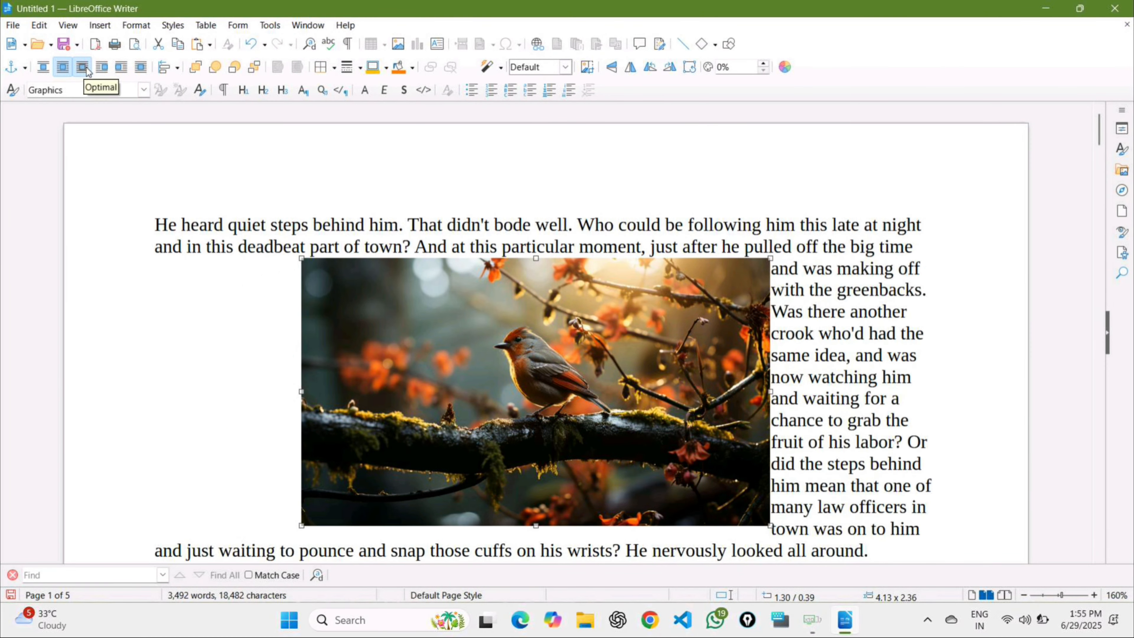
click(139, 67)
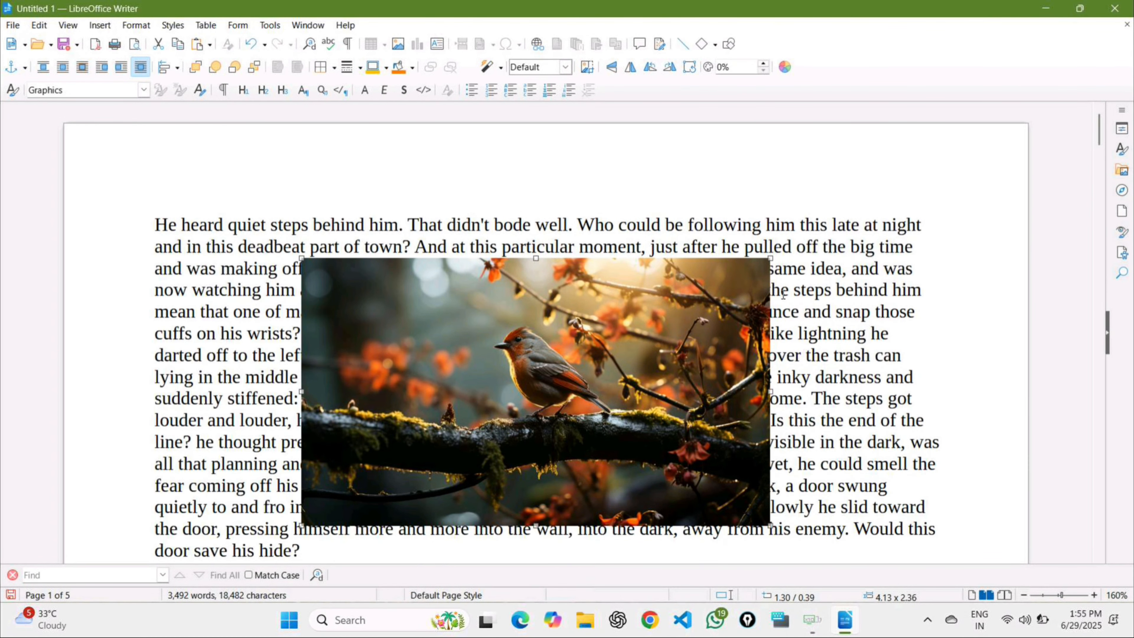
Try the In Background wrap on the bird image and undo it.
right_click(641, 357)
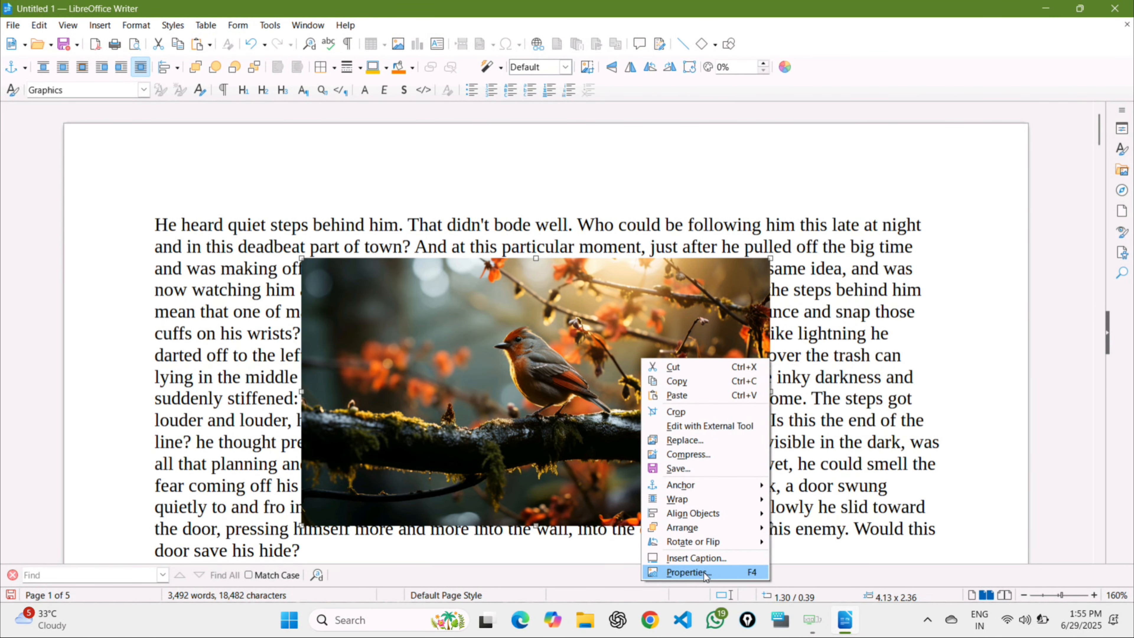
mouse_move(713, 498)
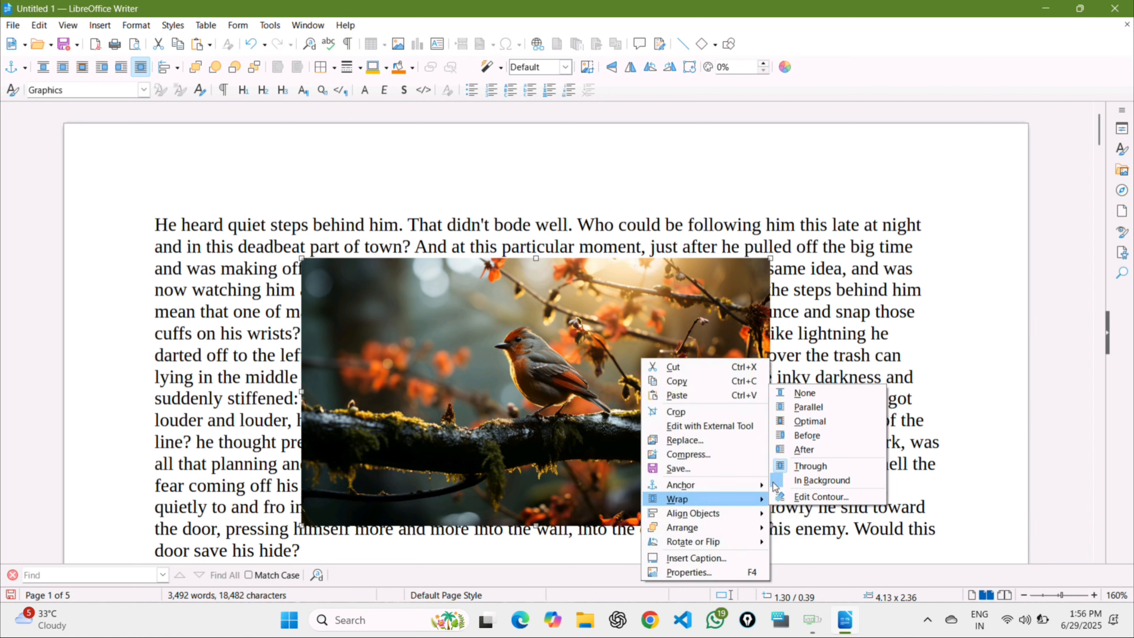
click(840, 482)
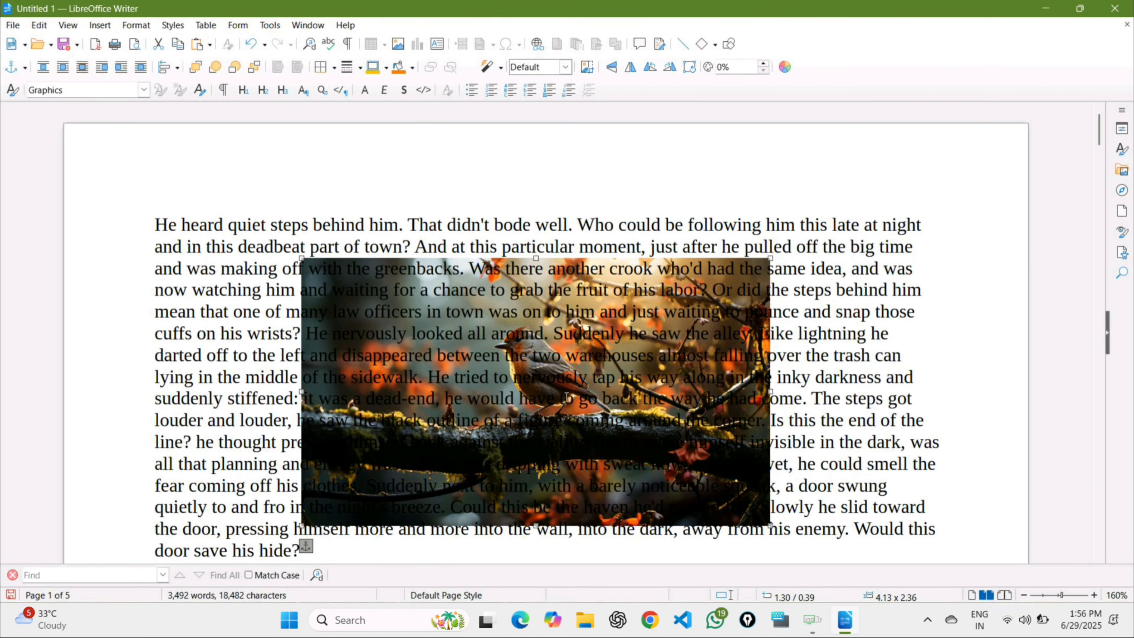
key(ctrl+z)
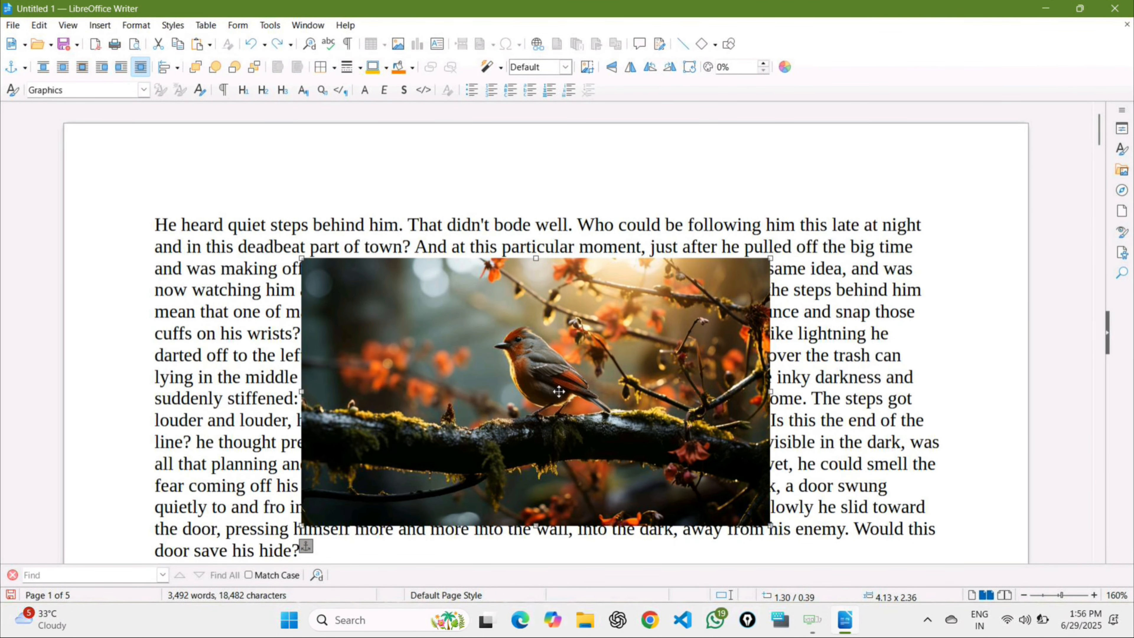
Set the bird image's wrap to In Background and enlarge it proportionally to about 5.51 x 3.15.
right_click(563, 367)
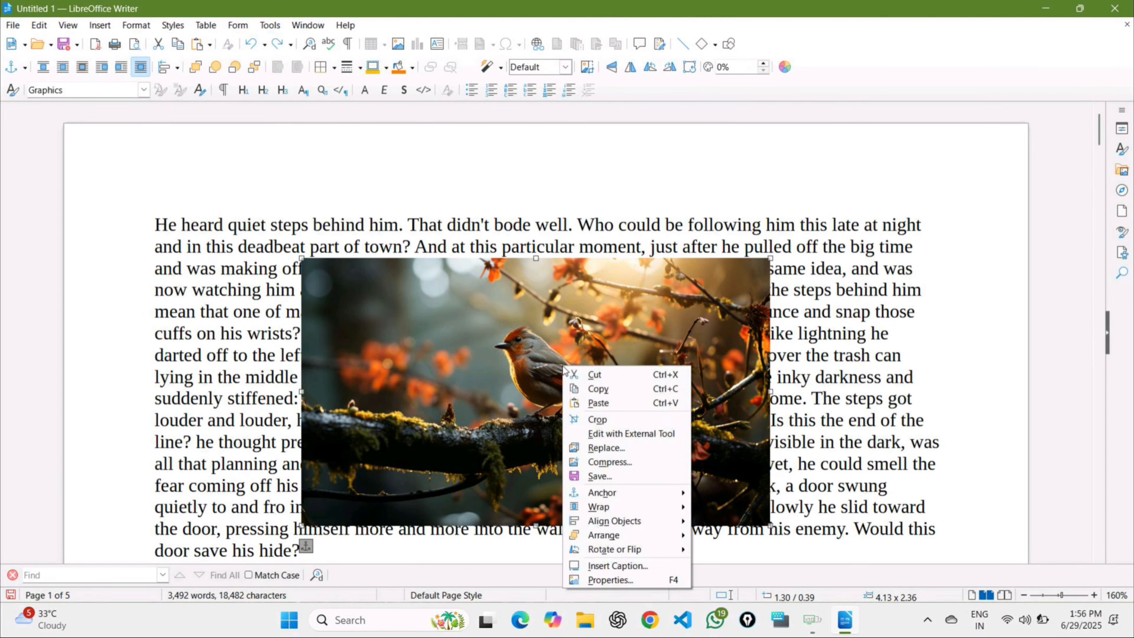
mouse_move(614, 509)
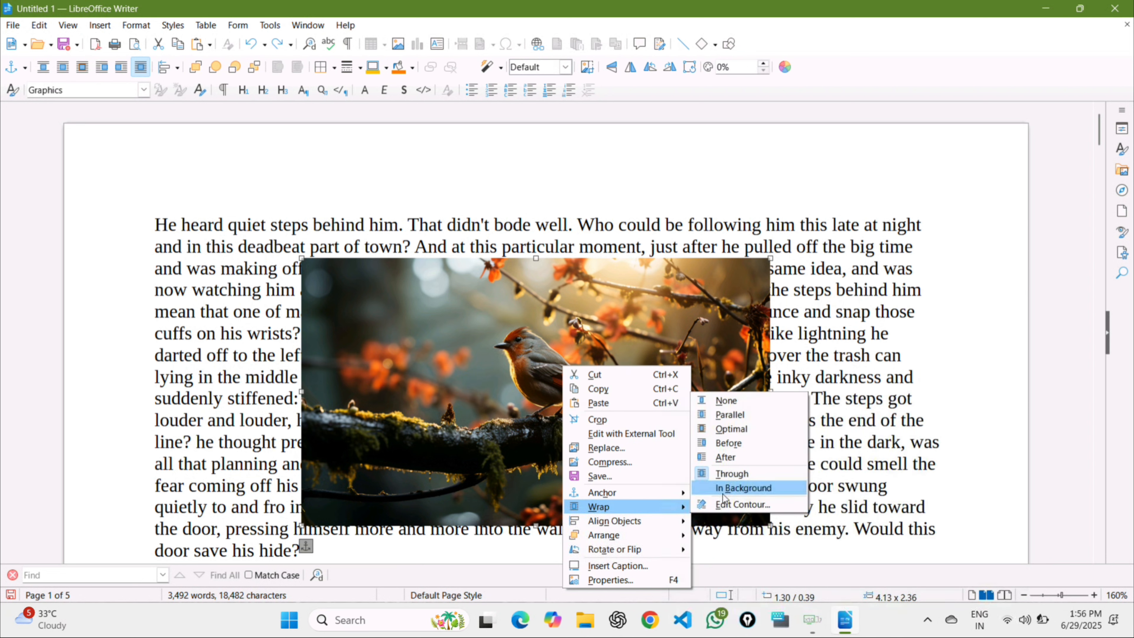
click(767, 491)
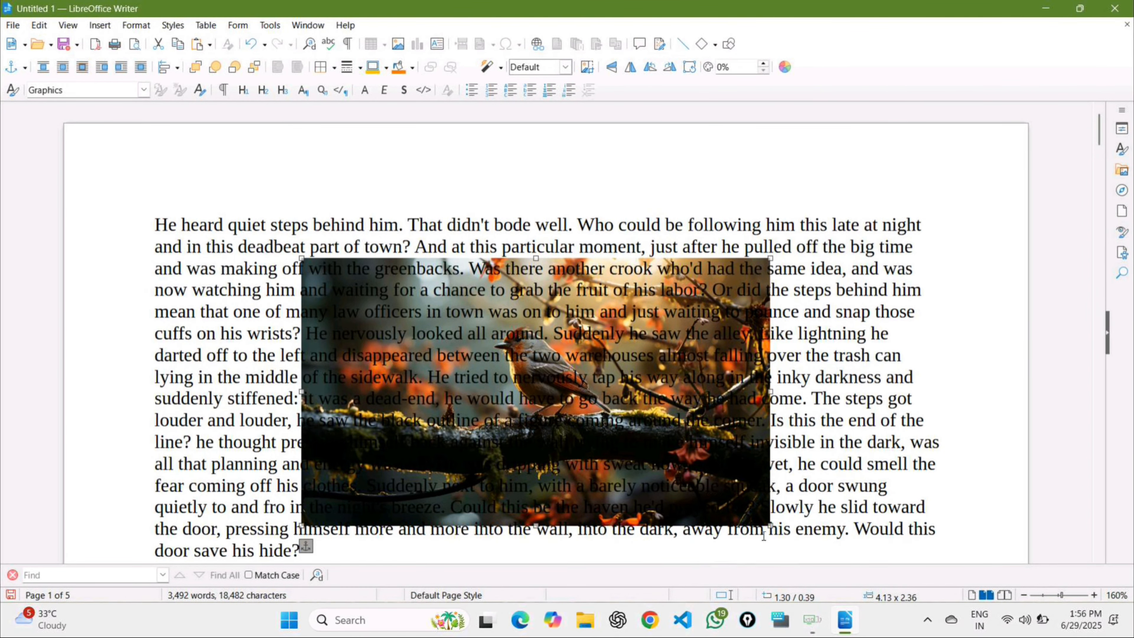
drag(769, 525, 927, 598)
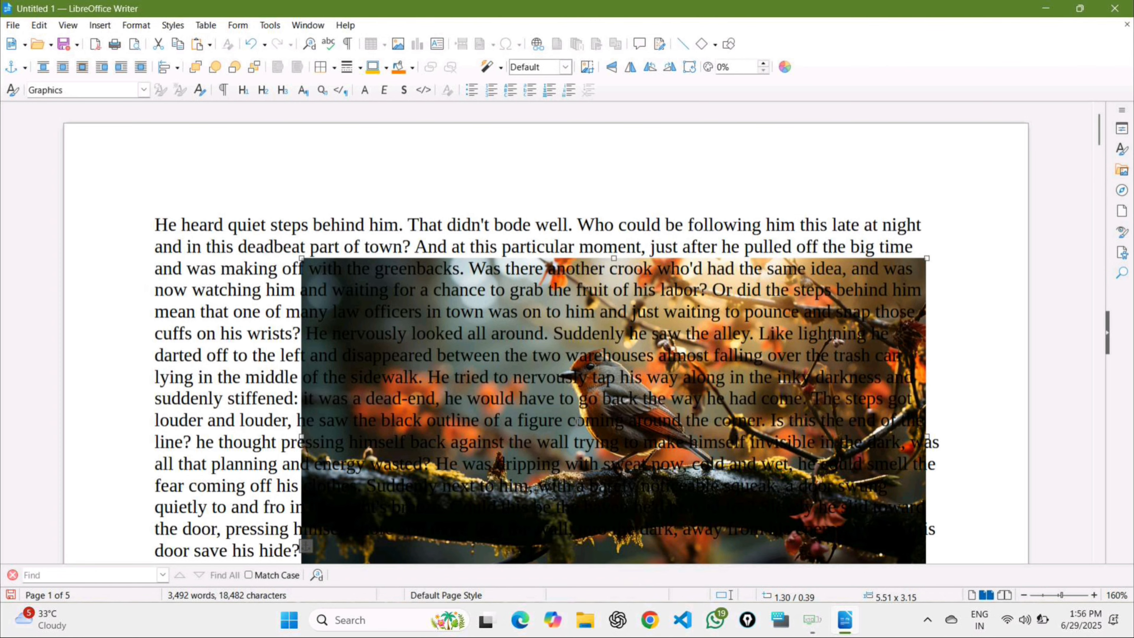
scroll(576, 422, down, 3)
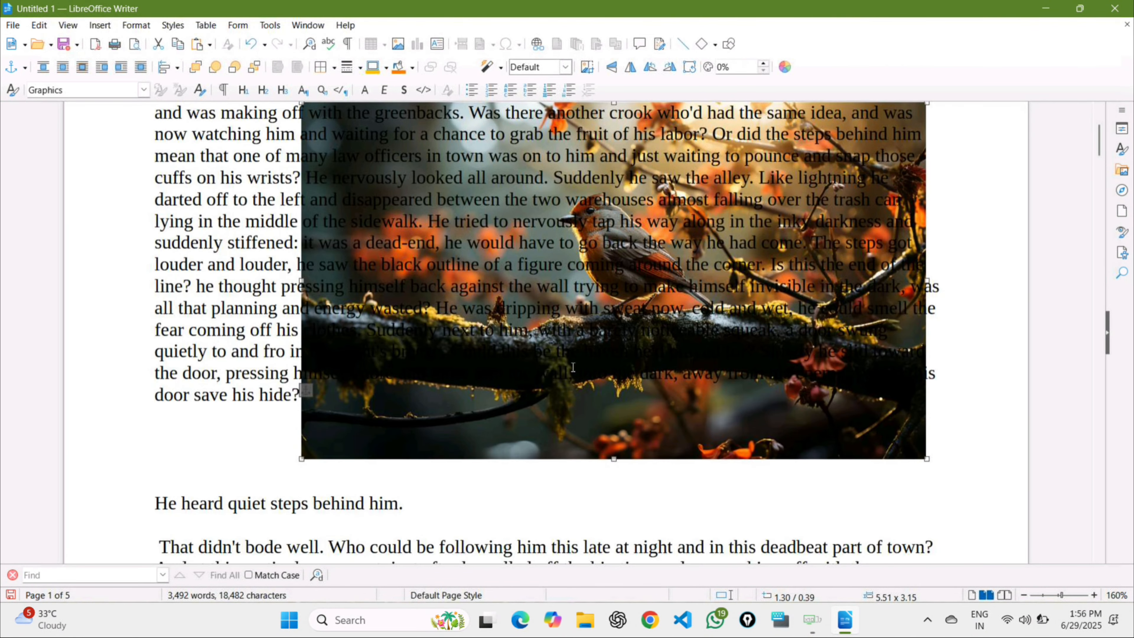
Insert a chart below the table of students' names and marks.
click(100, 26)
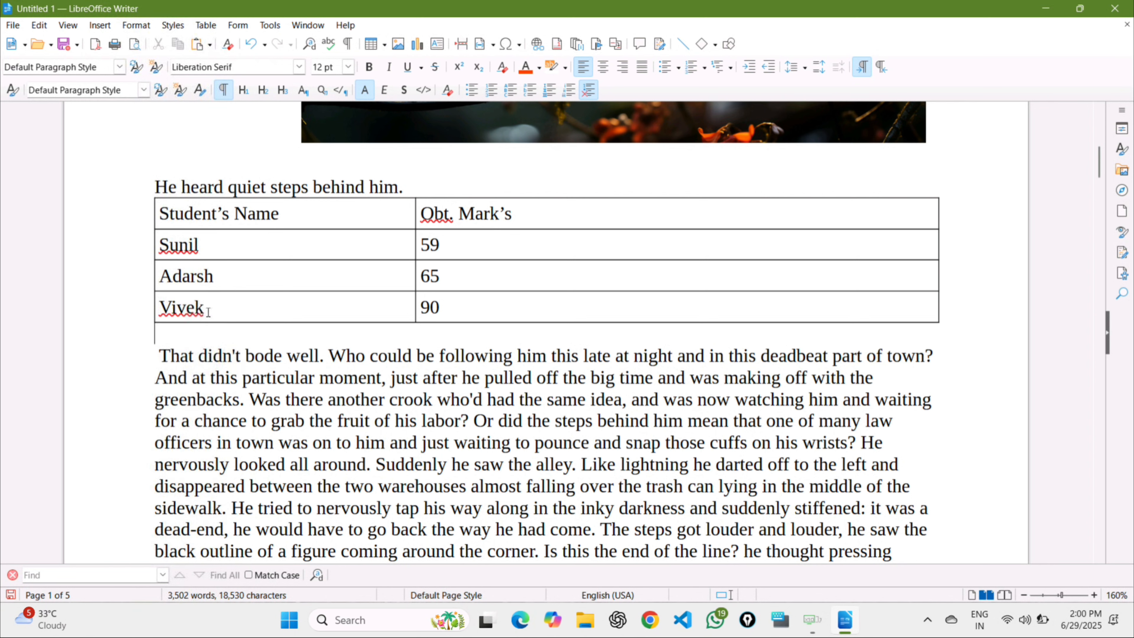
click(105, 28)
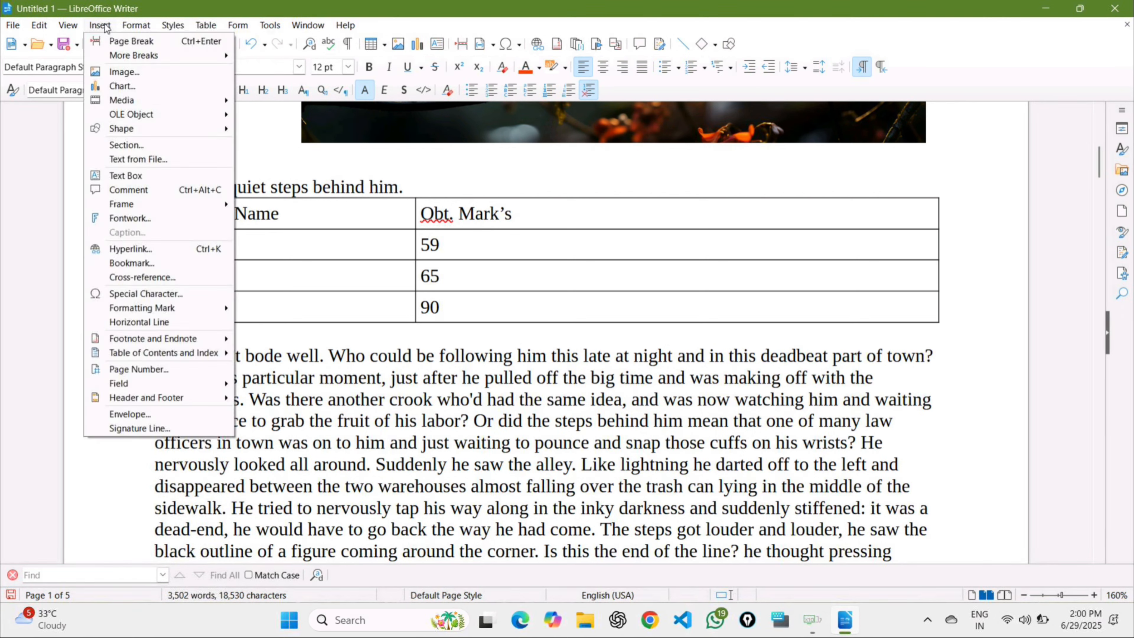
click(111, 85)
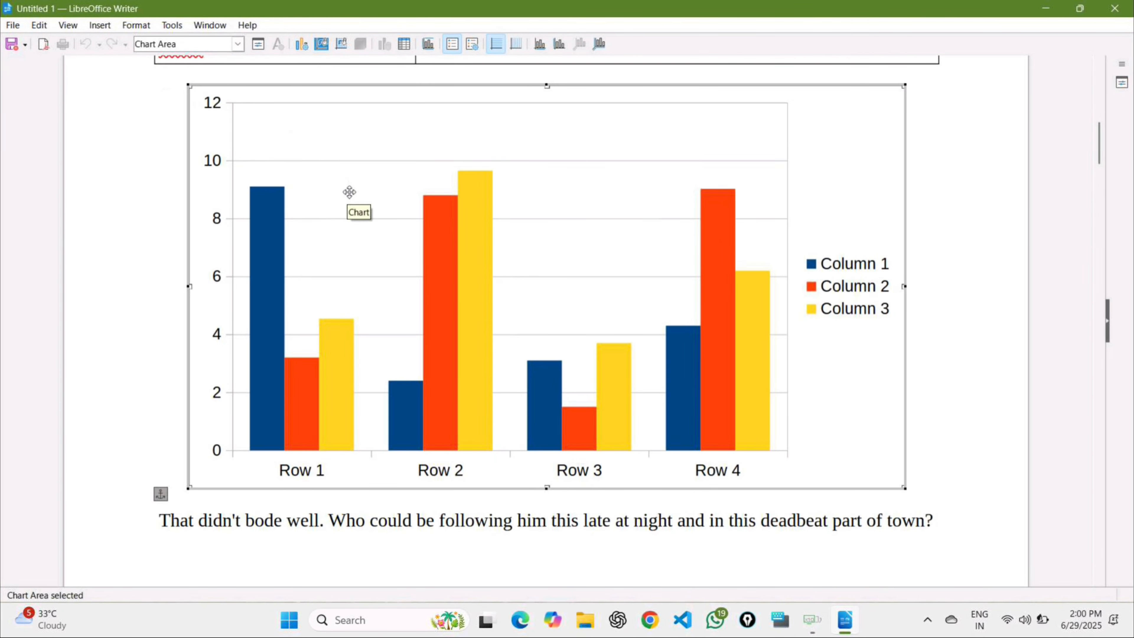
Open the chart type settings, preview the Bar, Pie and Of-Pie types on the chart, and return to Column.
click(302, 44)
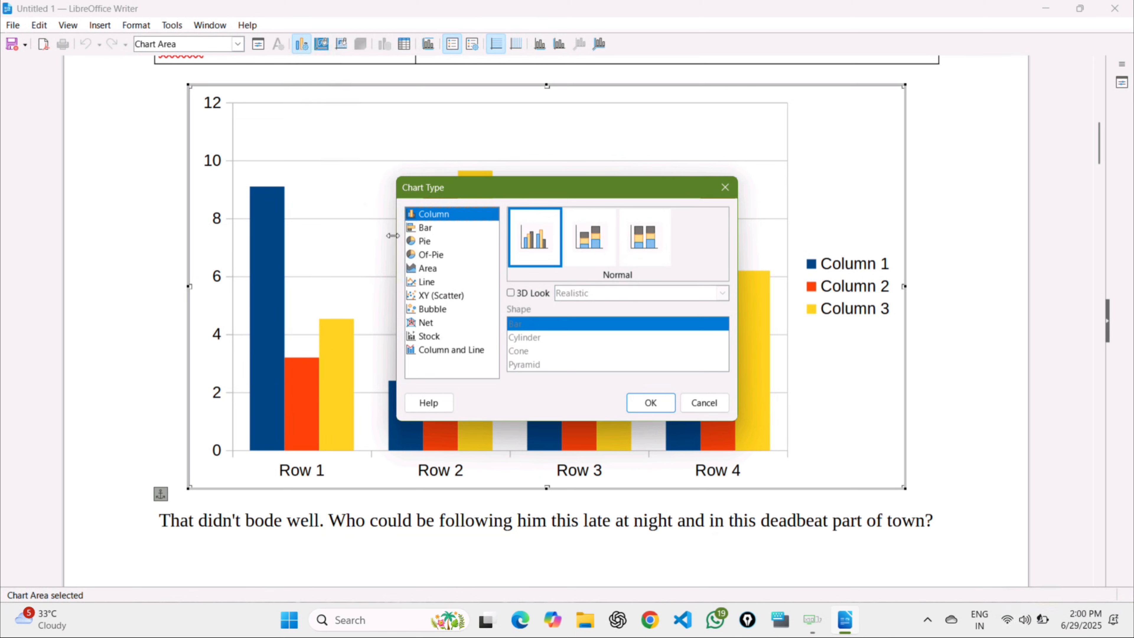
click(422, 229)
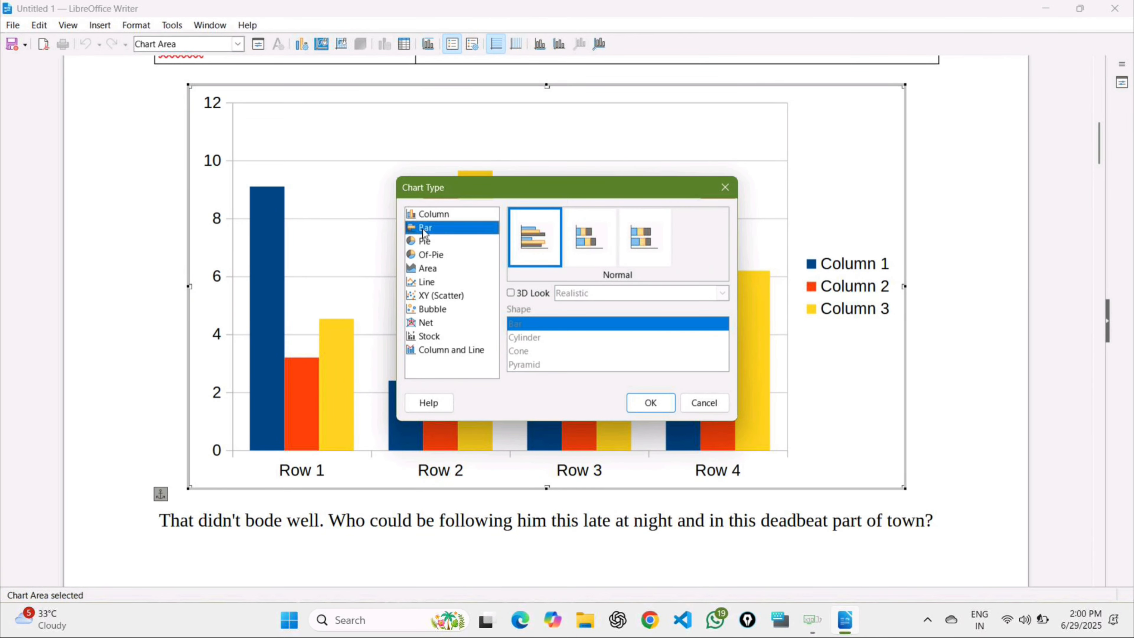
click(435, 216)
click(429, 226)
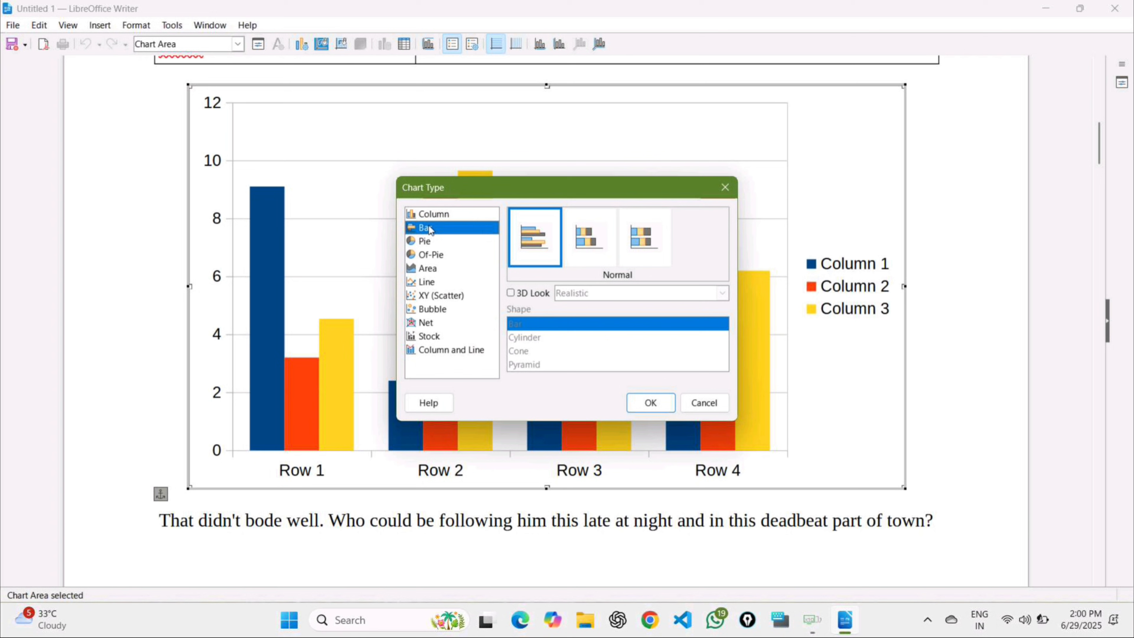
click(431, 244)
click(437, 258)
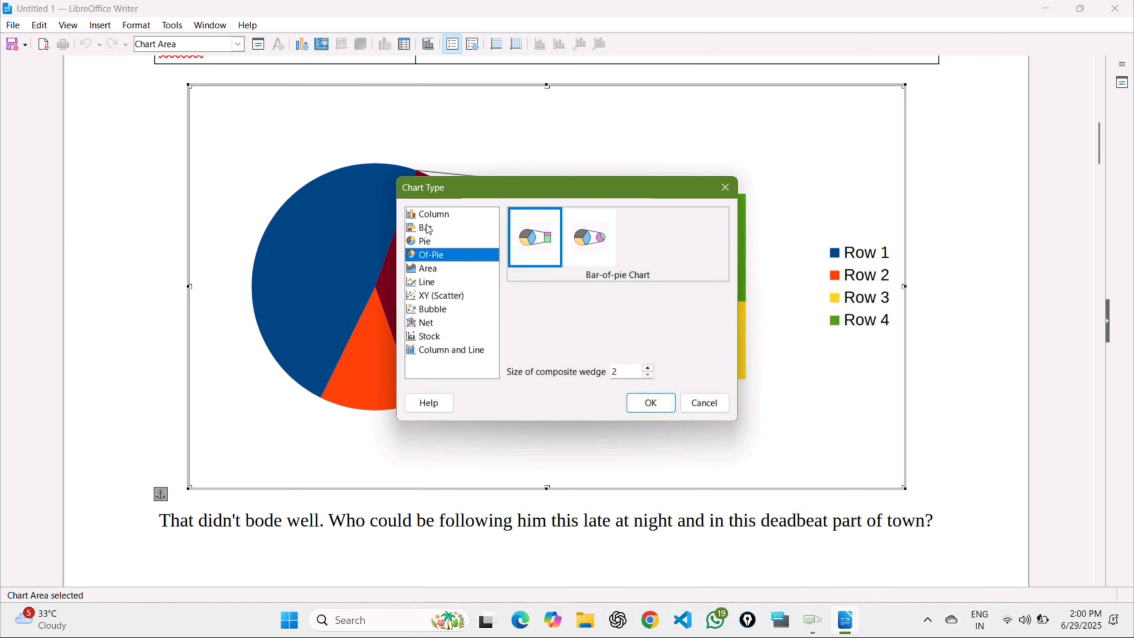
click(445, 216)
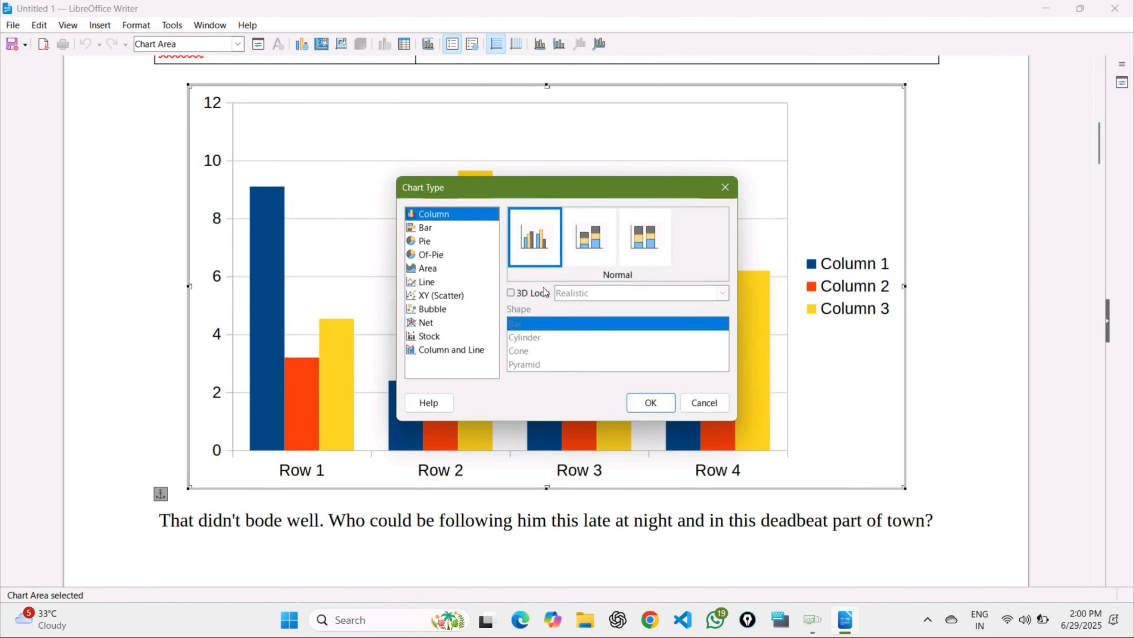
Turn on the 3D Look for the column chart, preview its stacked variants, and choose the Deep variant.
click(511, 293)
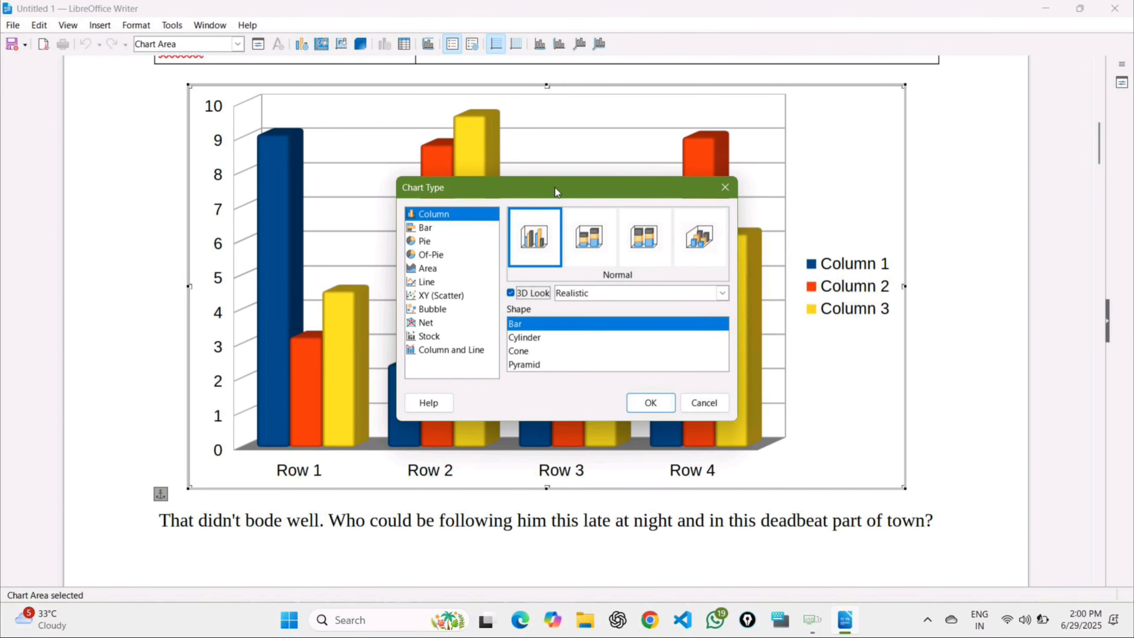
drag(554, 187, 891, 371)
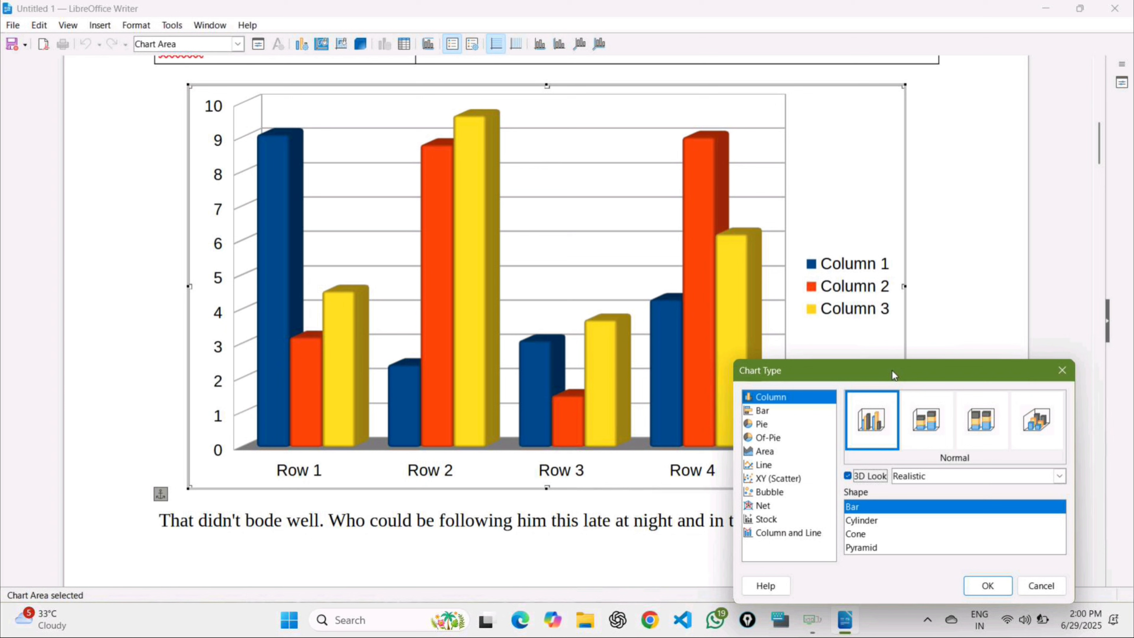
click(936, 425)
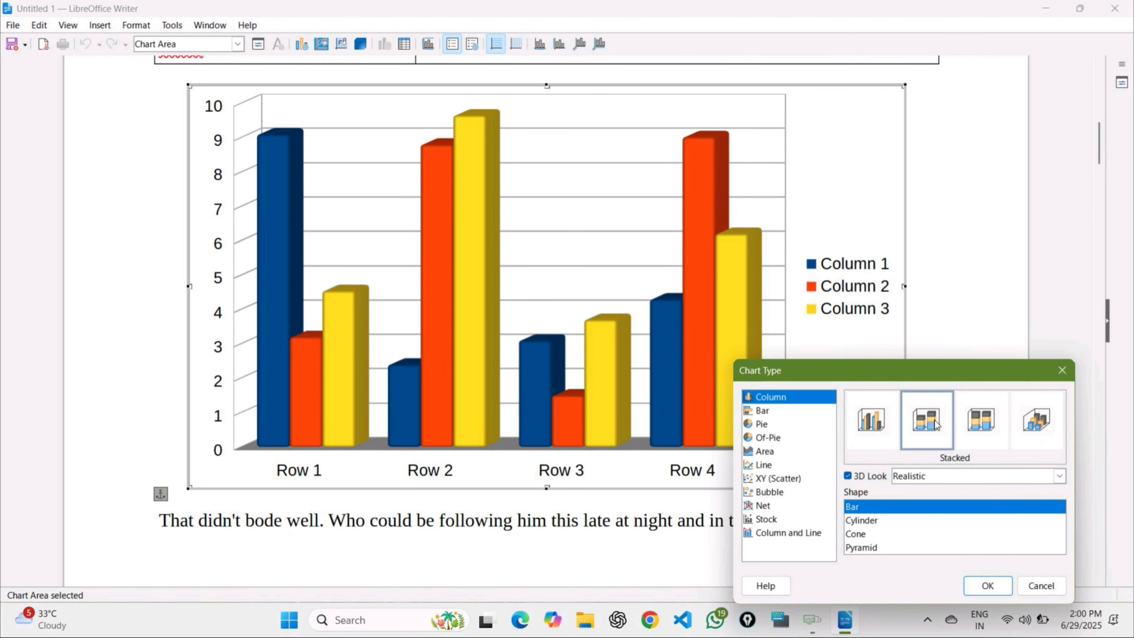
click(976, 422)
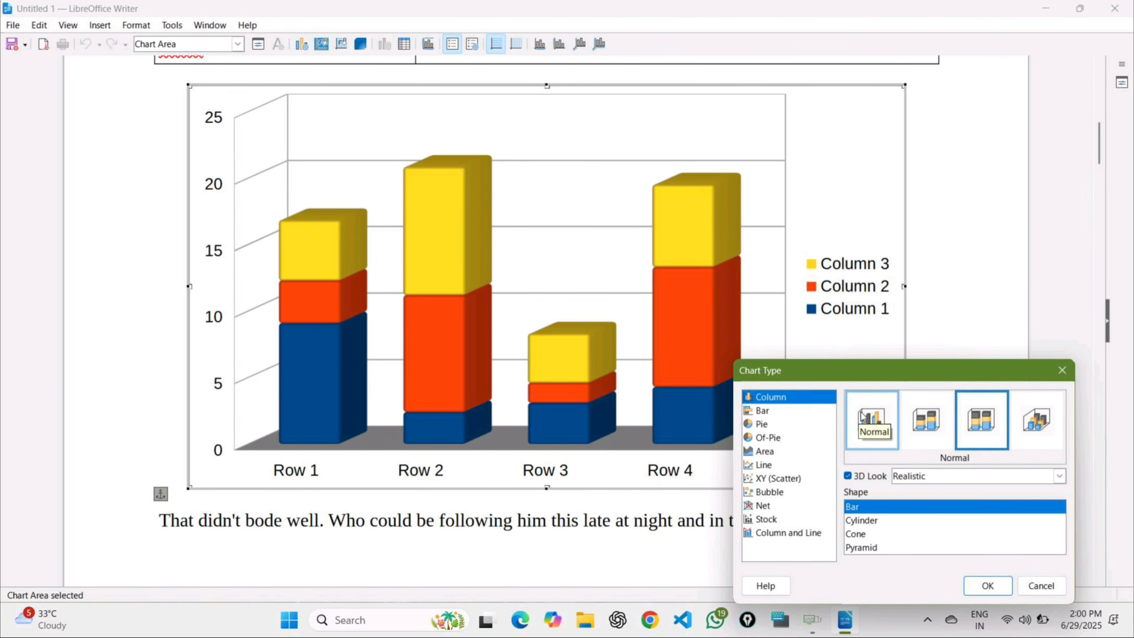
click(1027, 421)
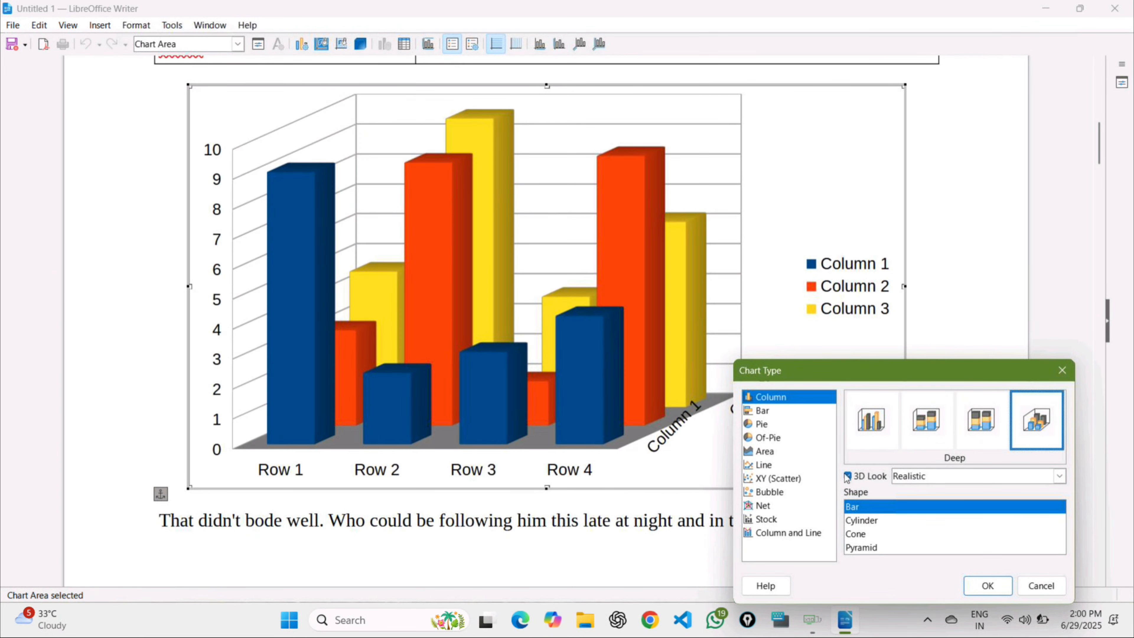
Compare the Simple and Realistic 3D schemes, keep Realistic, and apply the Cylinder shape to the chart's columns.
click(1062, 476)
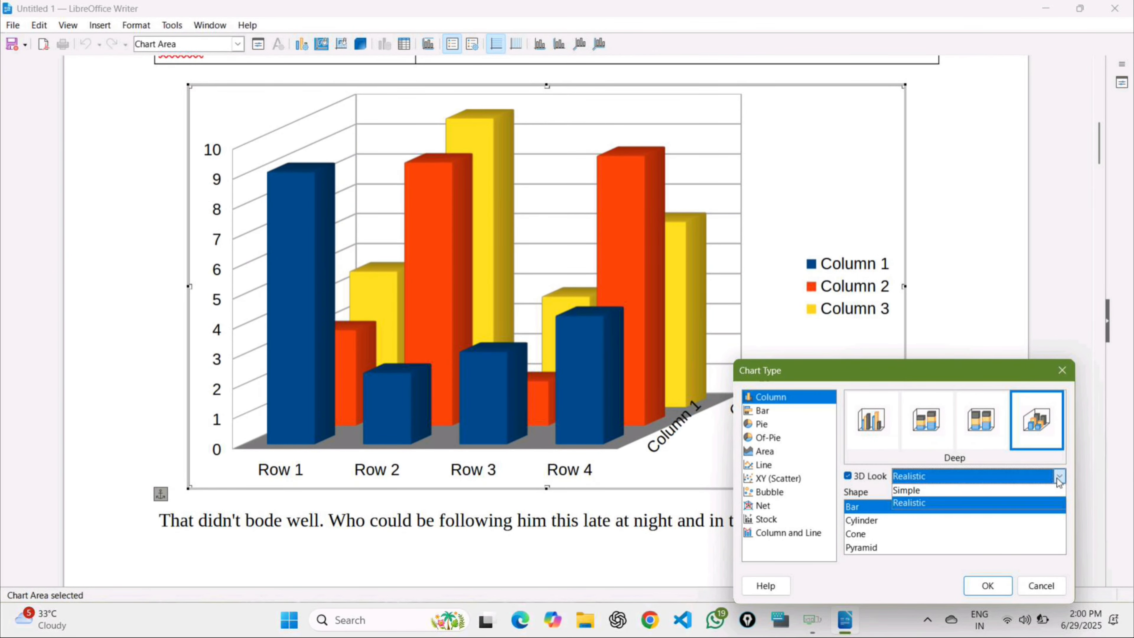
click(966, 490)
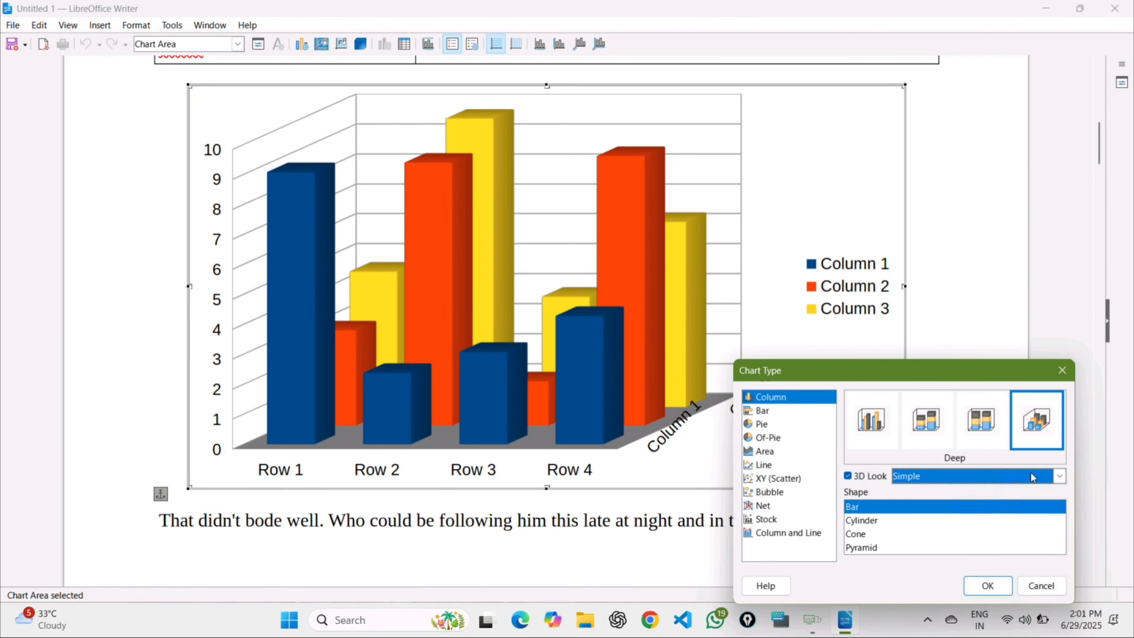
click(1055, 476)
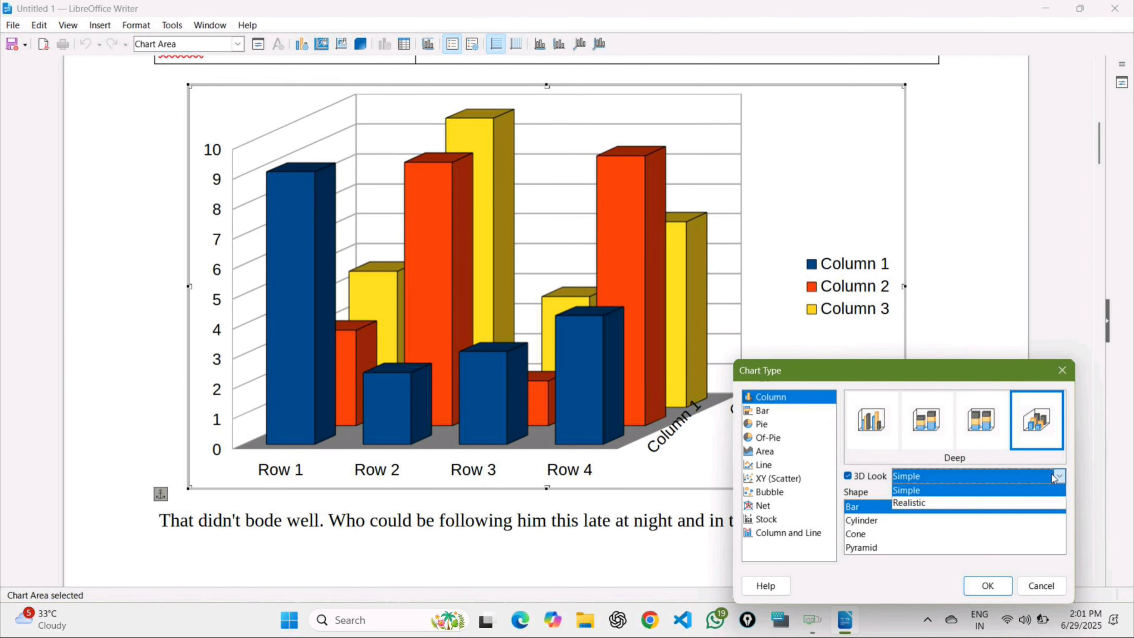
click(967, 502)
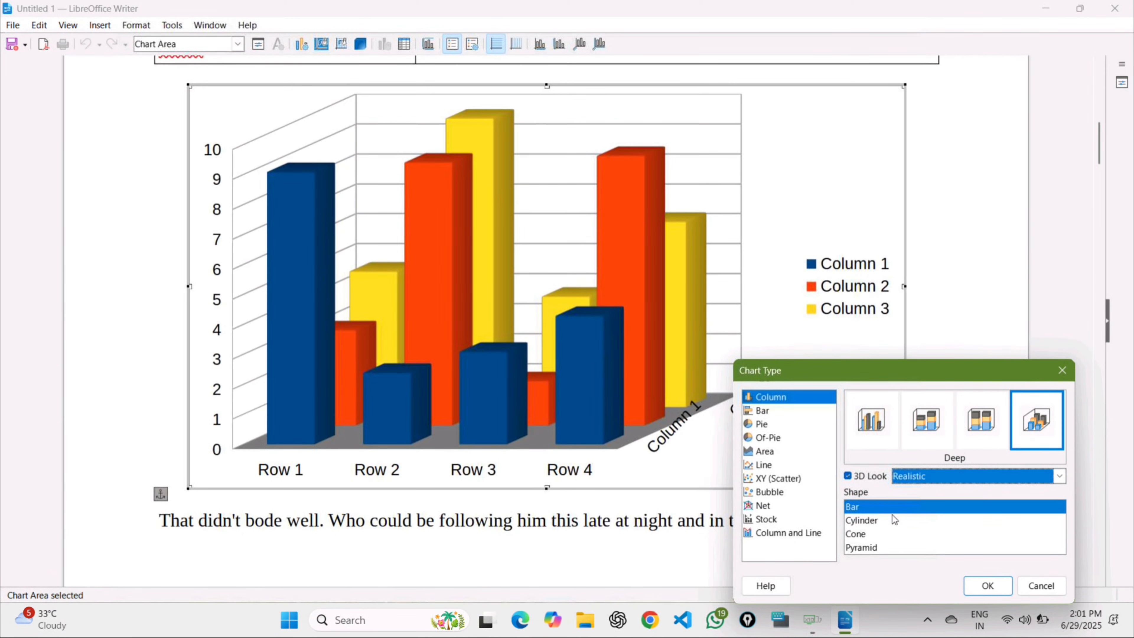
click(876, 520)
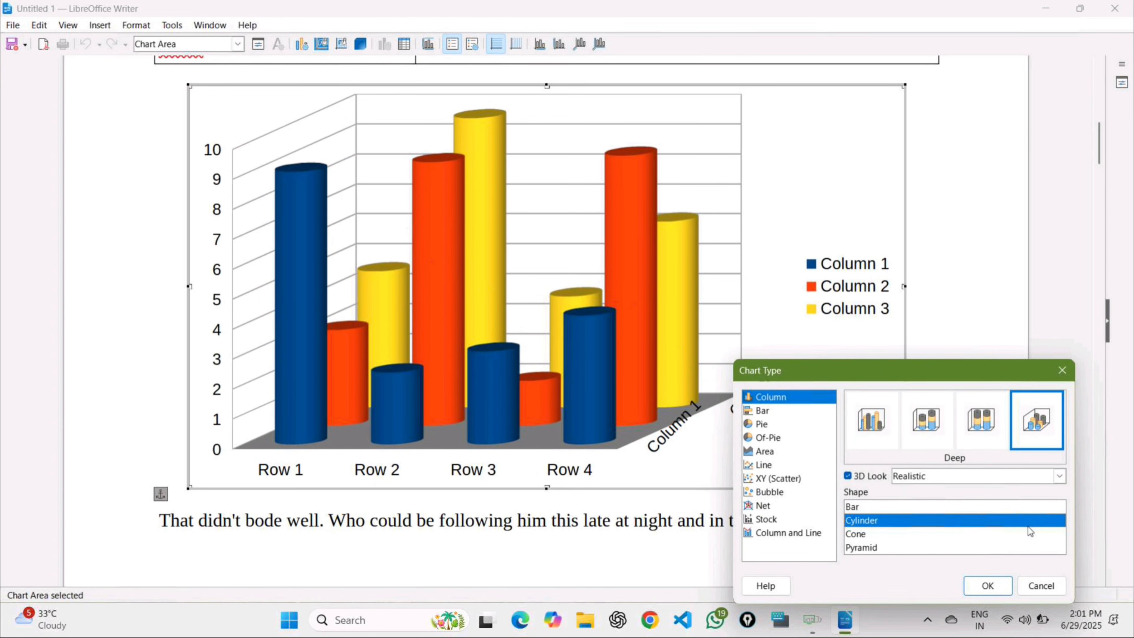
click(989, 586)
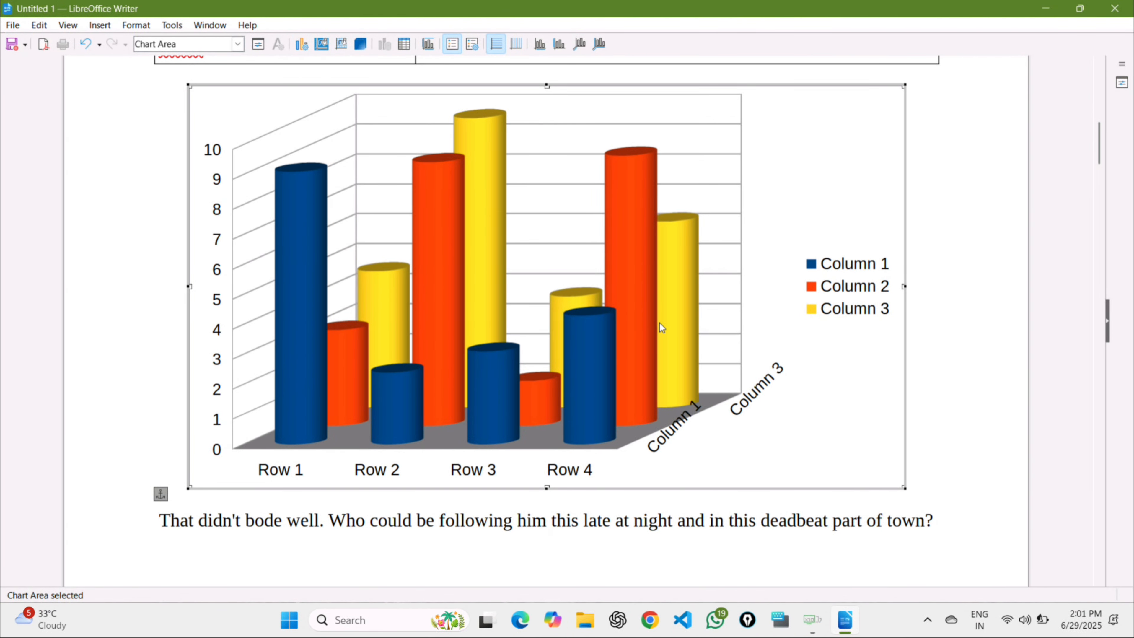
Select a data series in the cylinder chart and open the chart's data table.
click(584, 311)
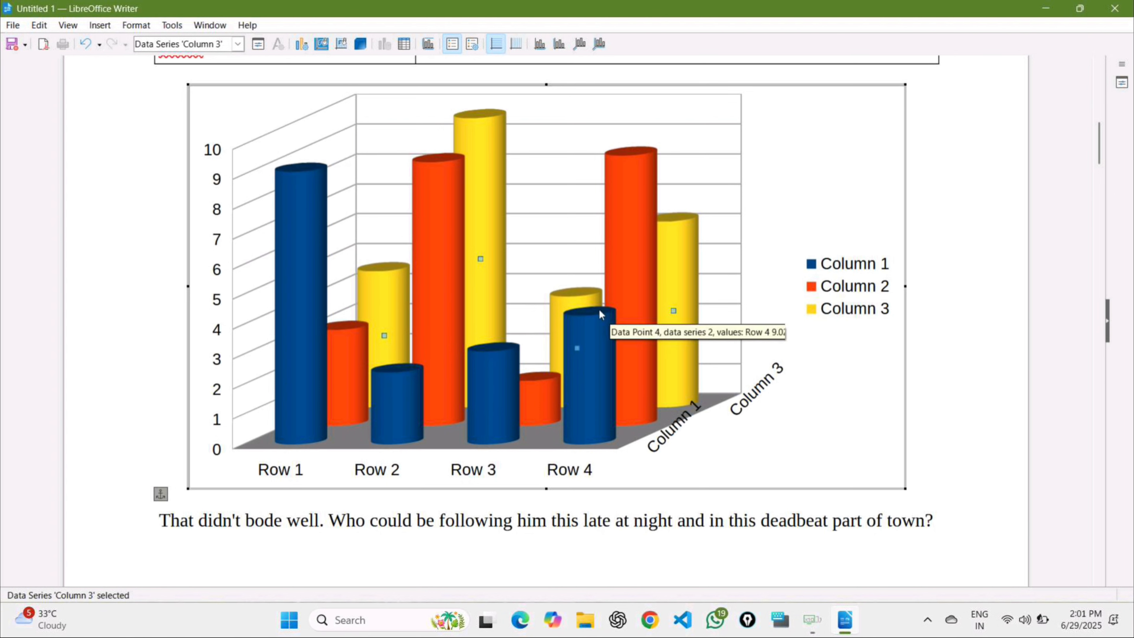
click(405, 44)
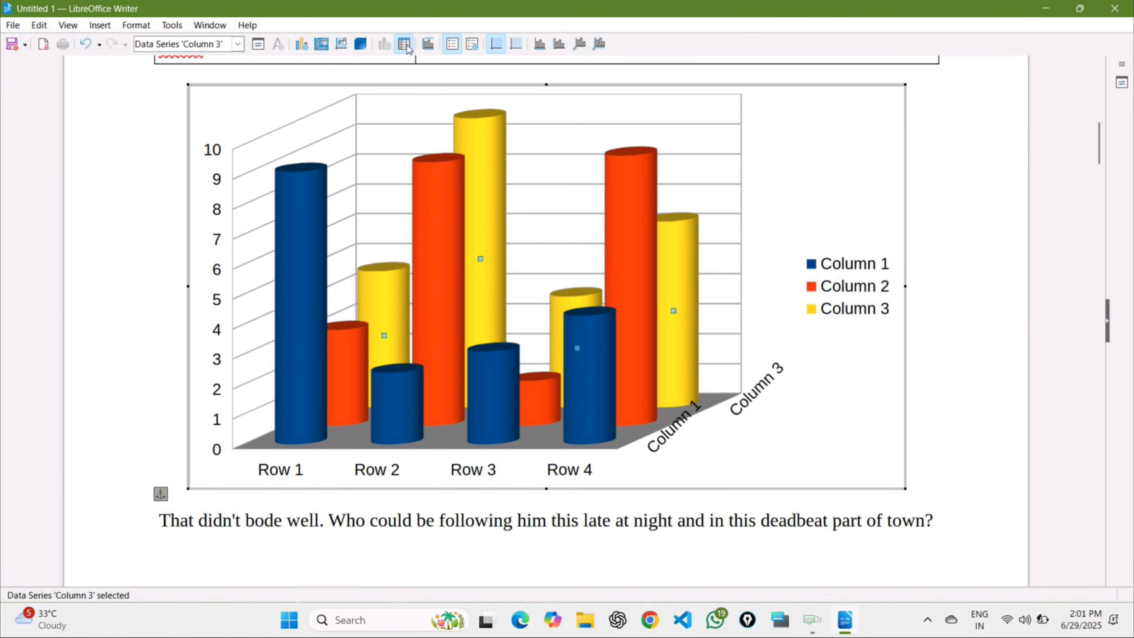
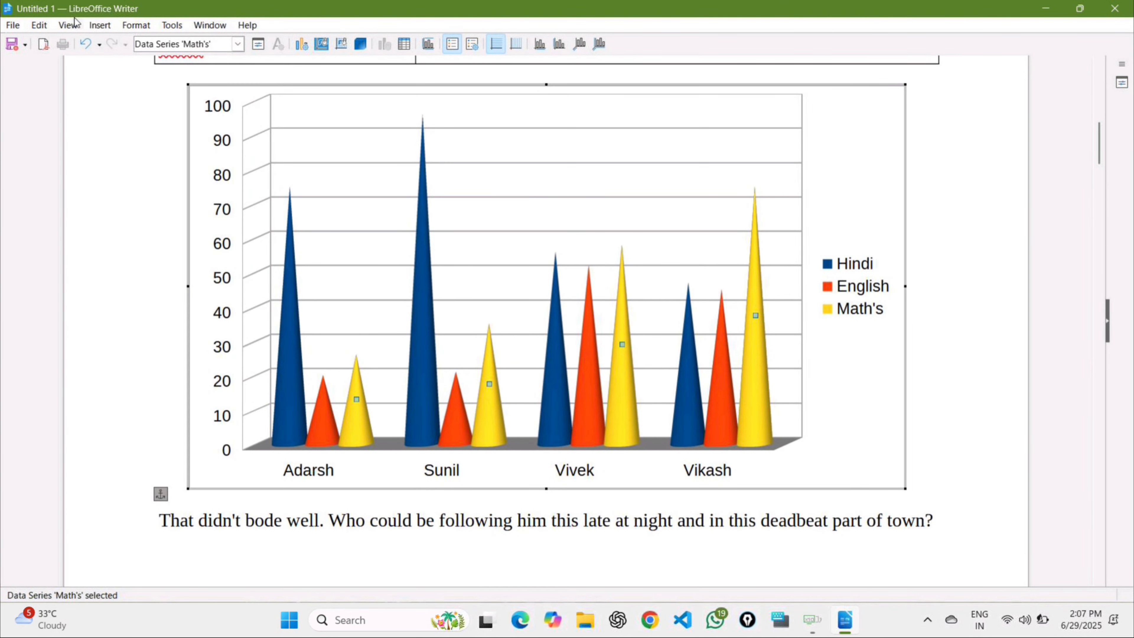
Leave chart editing, open the media Gallery and place the red, yellow and orange circular arrows from the Arrows theme near the chart's legend.
click(98, 26)
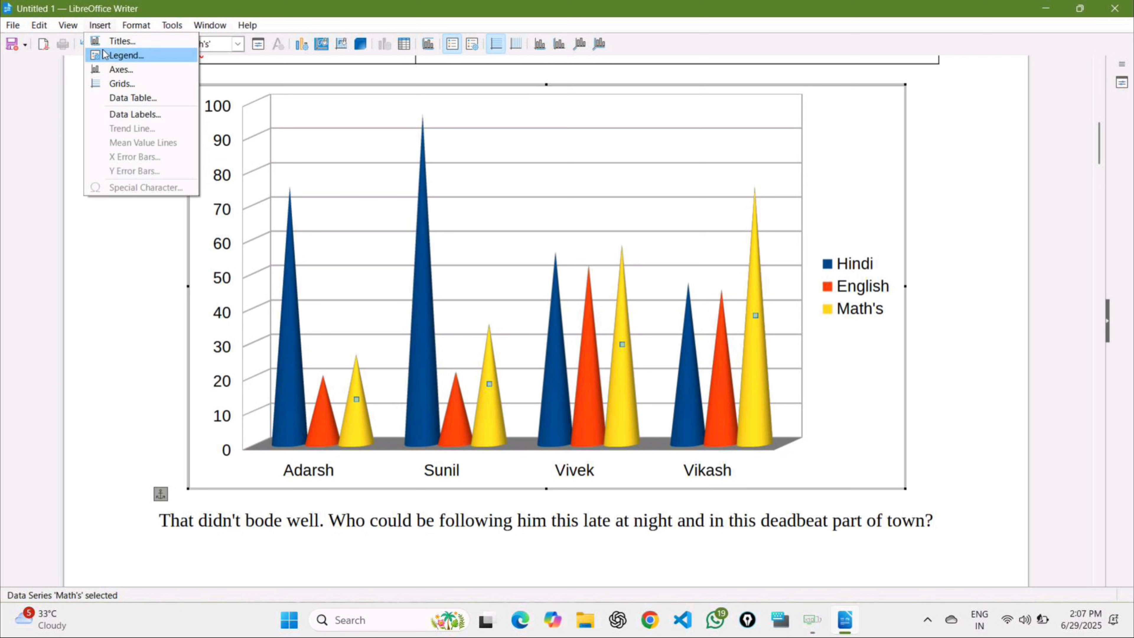
click(144, 273)
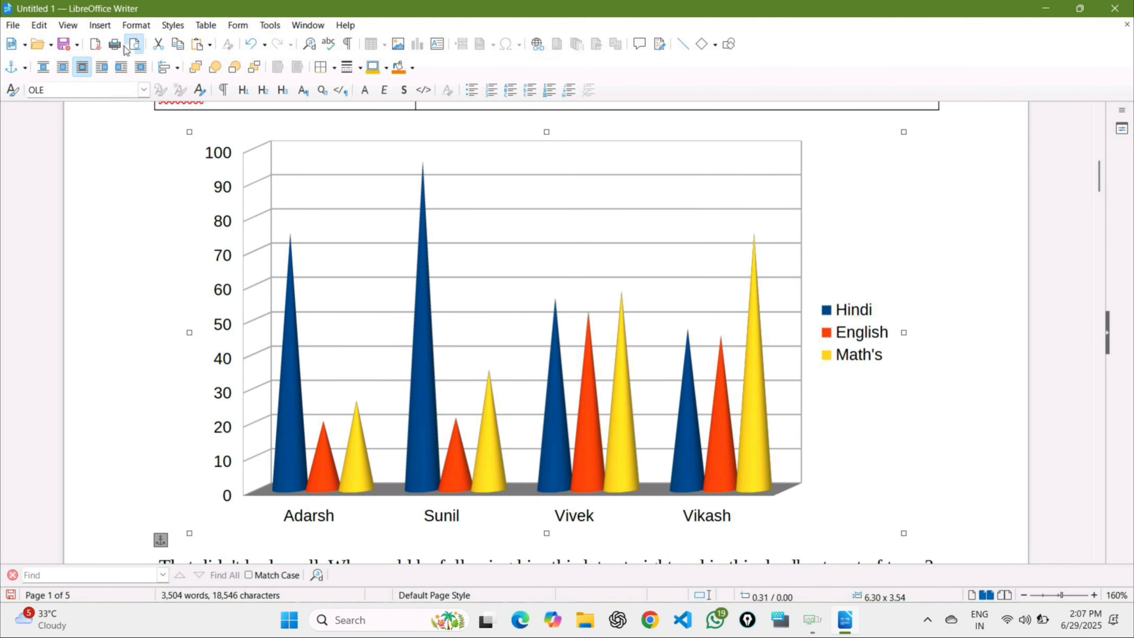
click(105, 28)
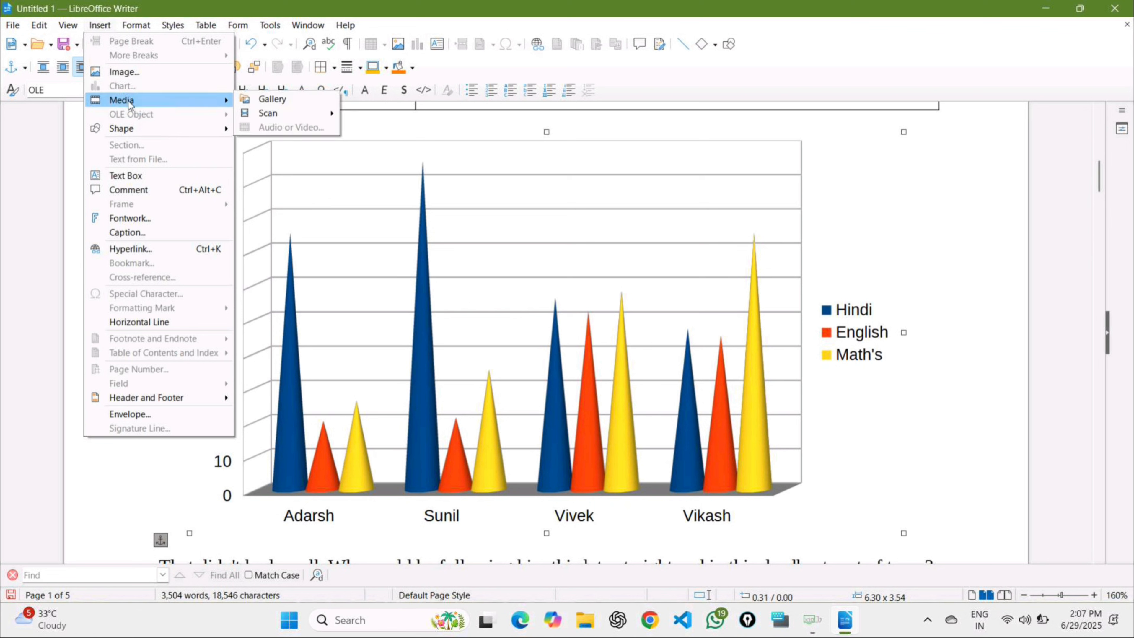
mouse_move(136, 101)
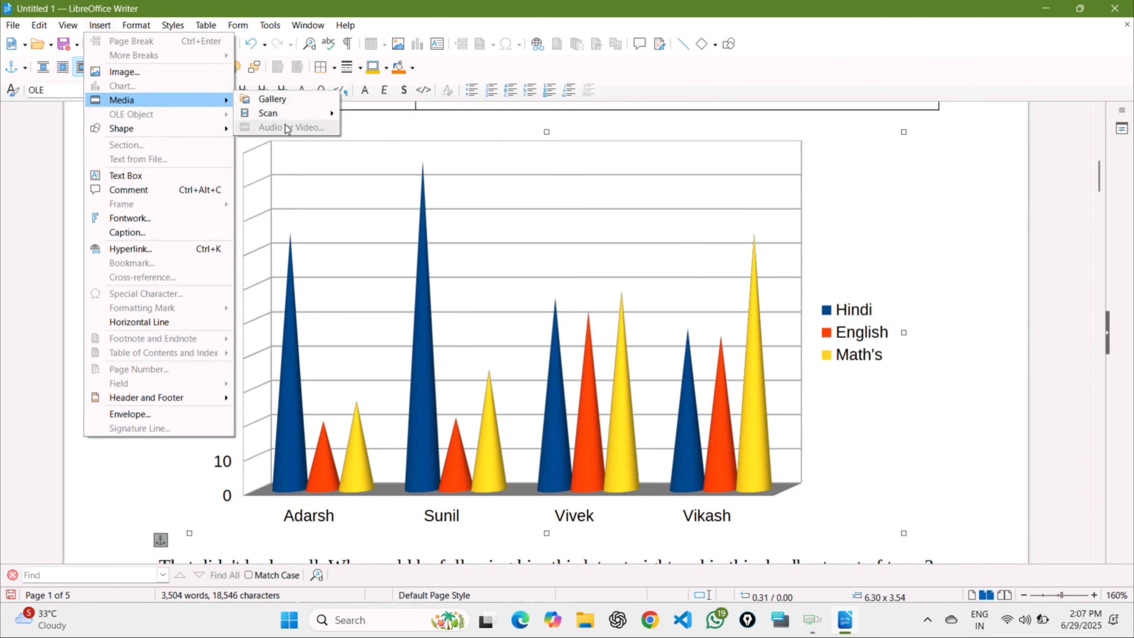
click(289, 95)
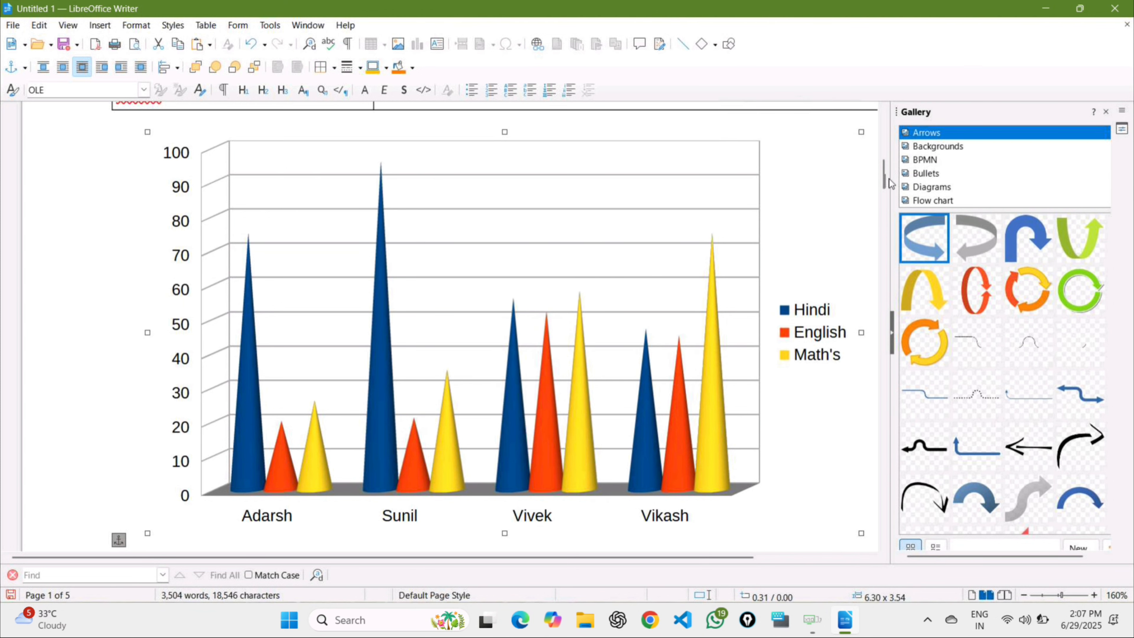
click(1034, 294)
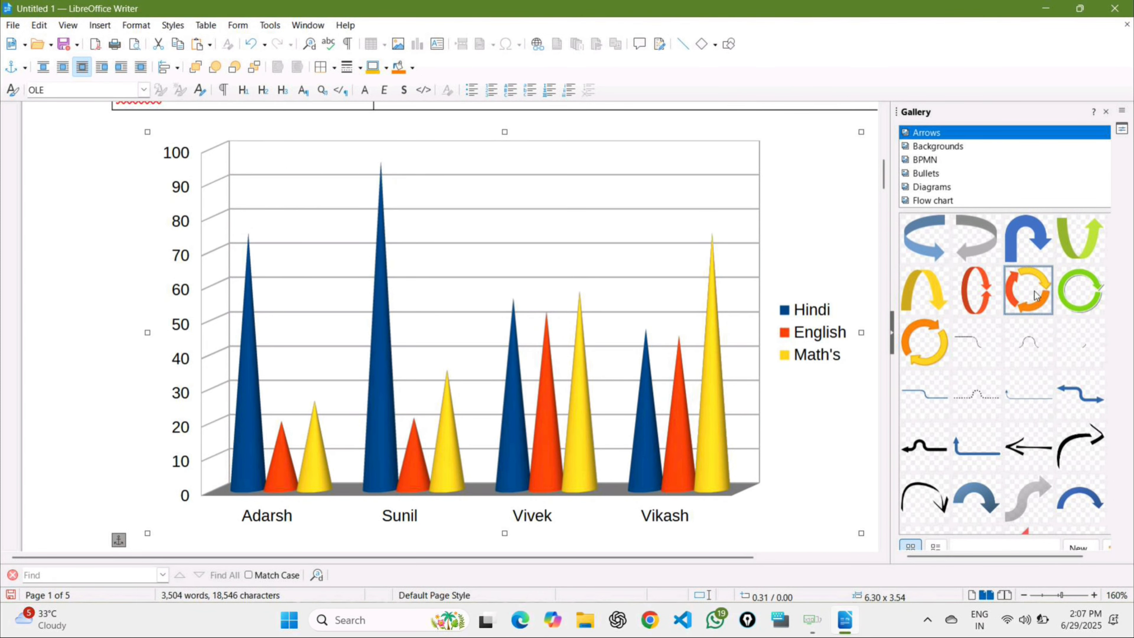
drag(1034, 295, 686, 439)
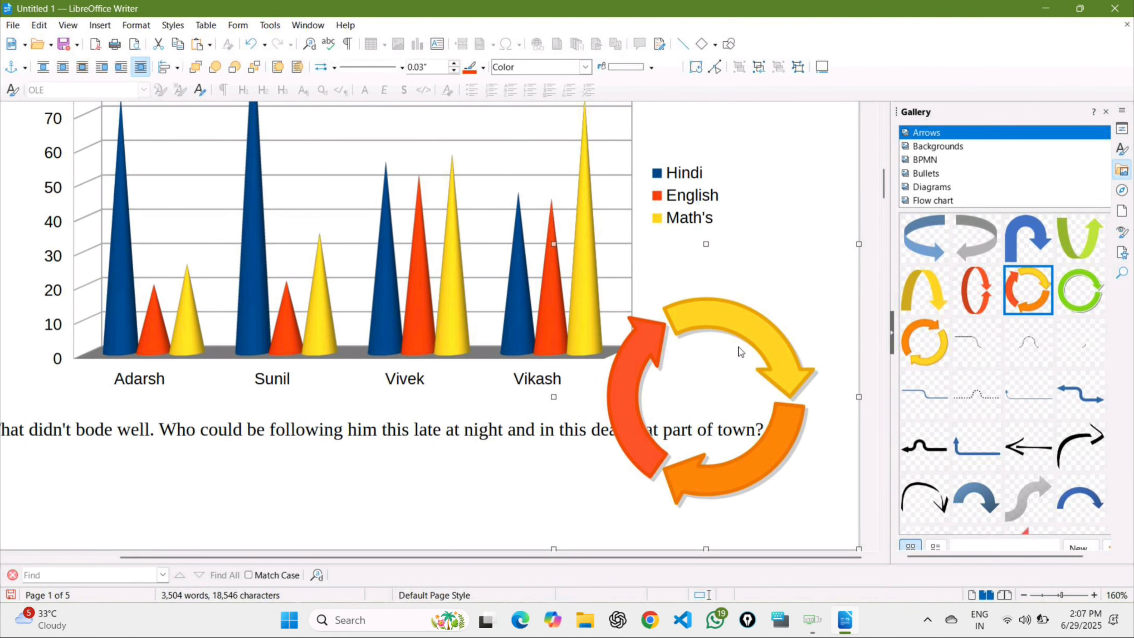
Undo the recent edits back through the gallery arrows, the chart, the student marks table and the image.
key(Delete)
key(Delete)
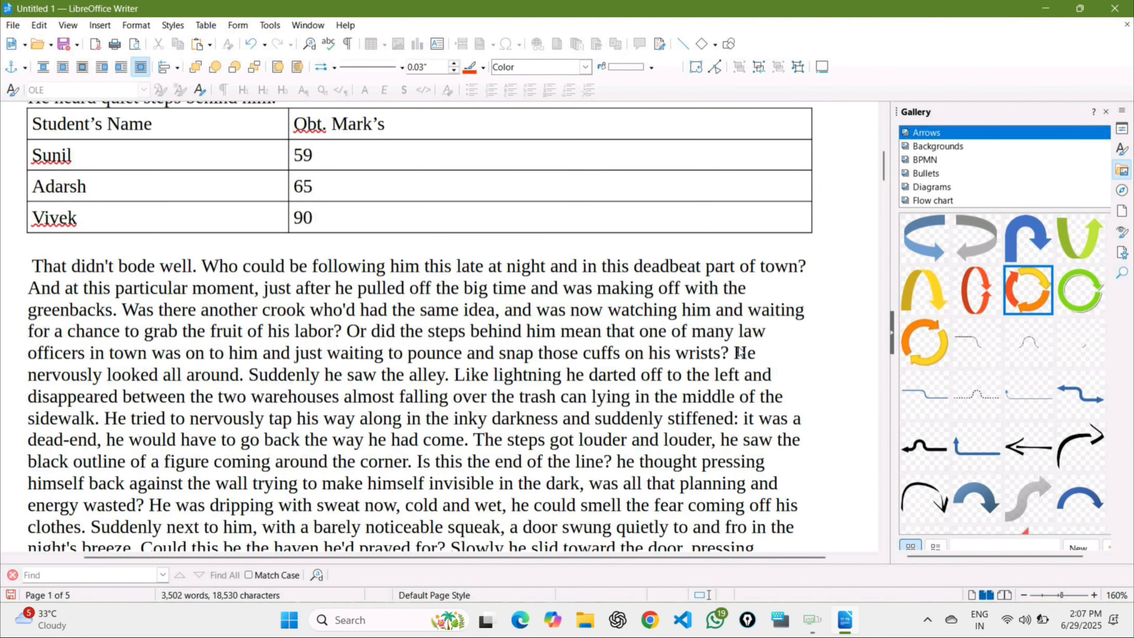
key(ctrl+z)
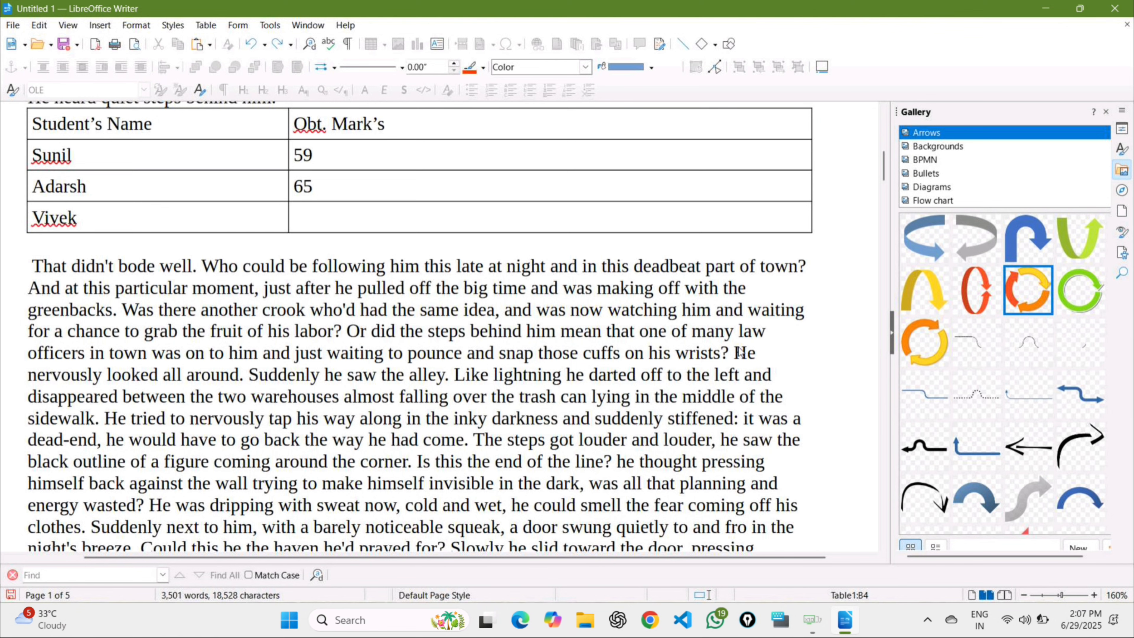
key(ctrl+z)
key(ctrl+z)
key(ctrl+z)
key(ctrl+z)
key(ctrl+z)
key(ctrl+z)
key(ctrl+z)
key(ctrl+z)
key(ctrl+z)
key(ctrl+z)
key(ctrl+z)
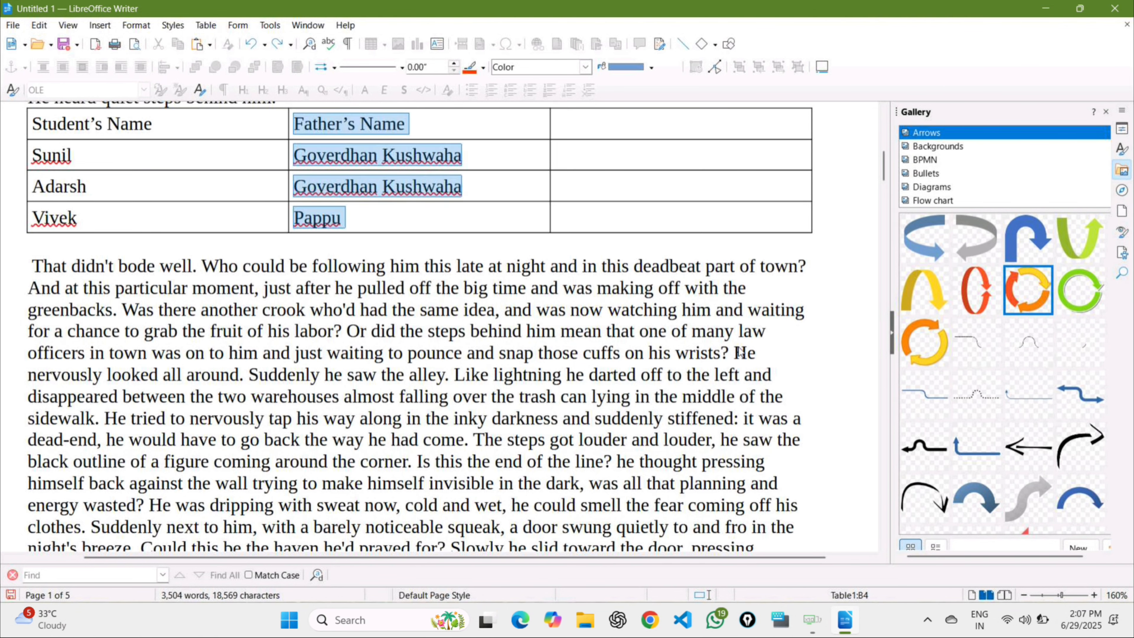
key(ctrl+z)
key(ctrl+z)
key(ctrl+z)
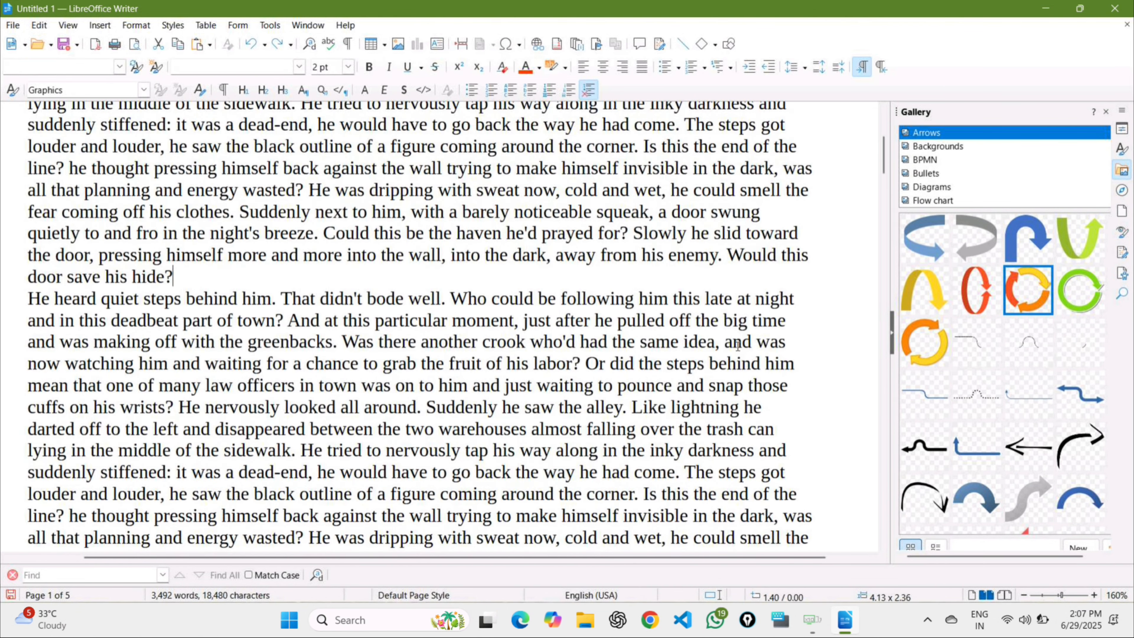
click(100, 25)
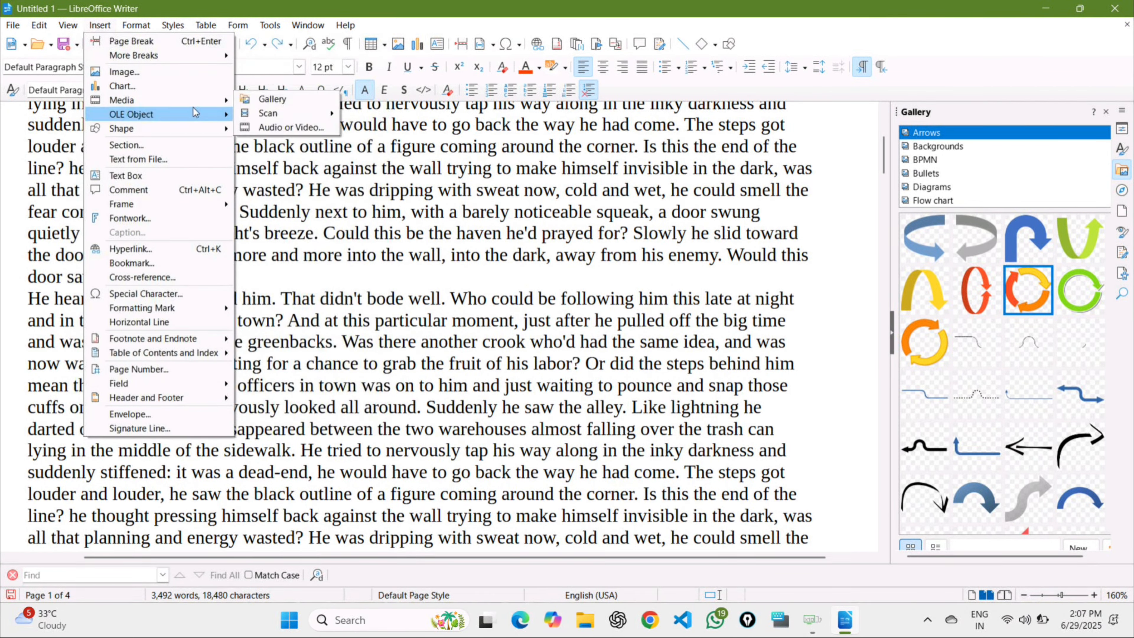
mouse_move(307, 119)
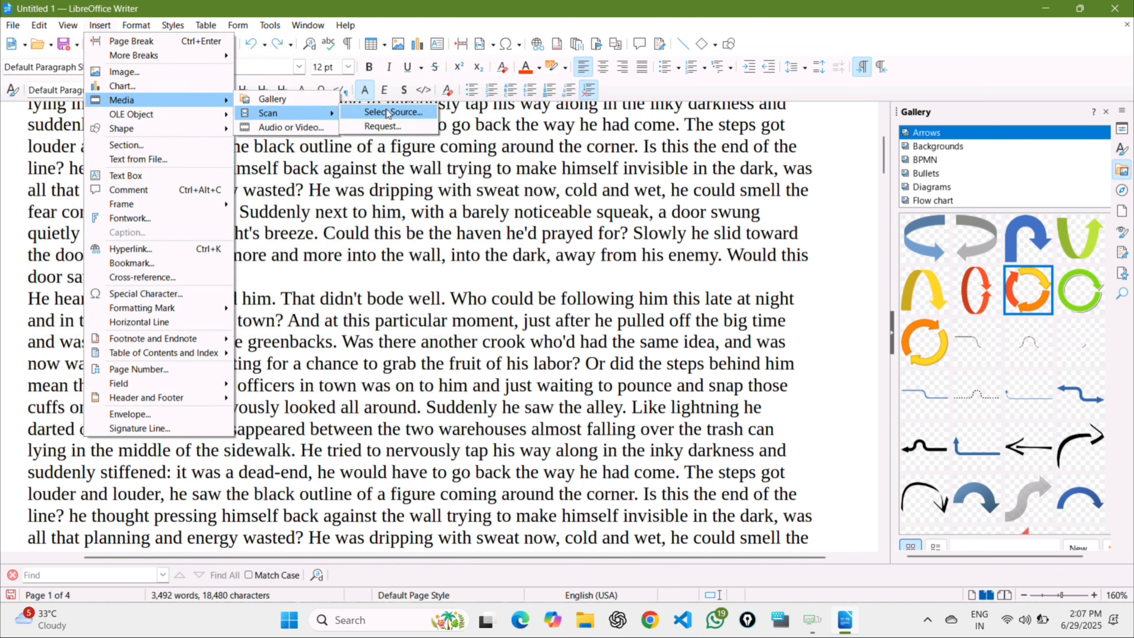
click(307, 126)
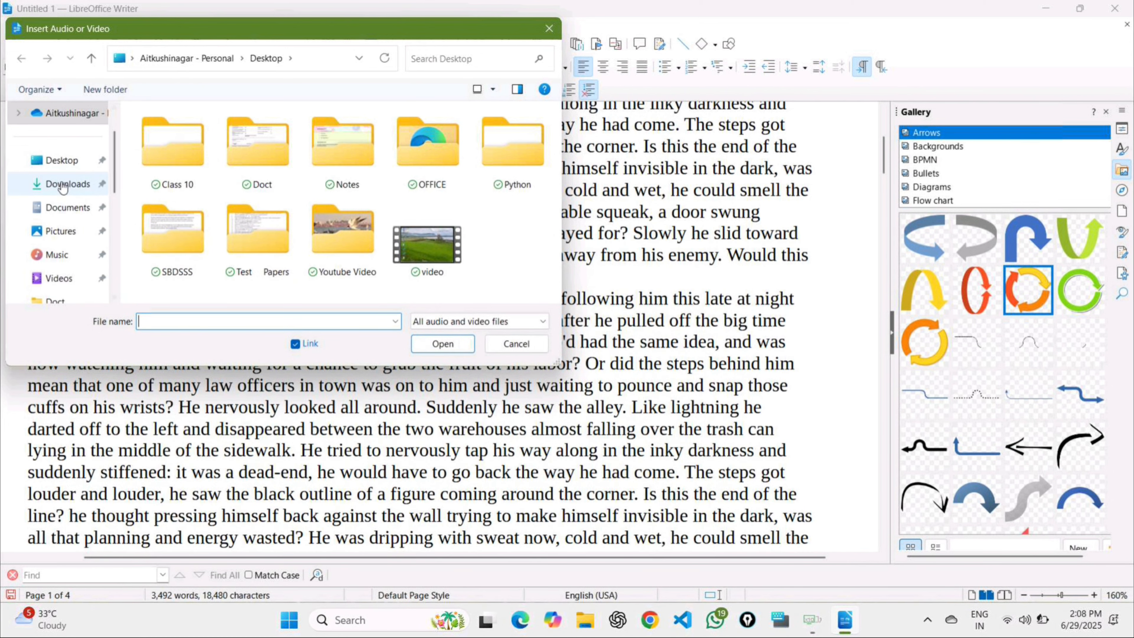
scroll(63, 188, down, 5)
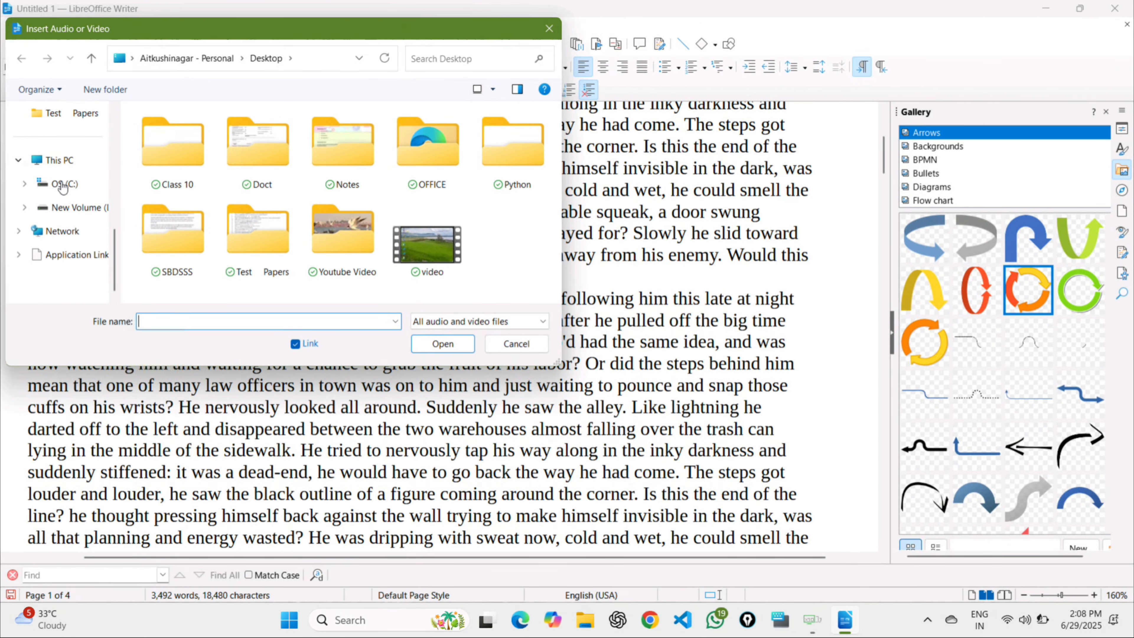
scroll(62, 188, up, 5)
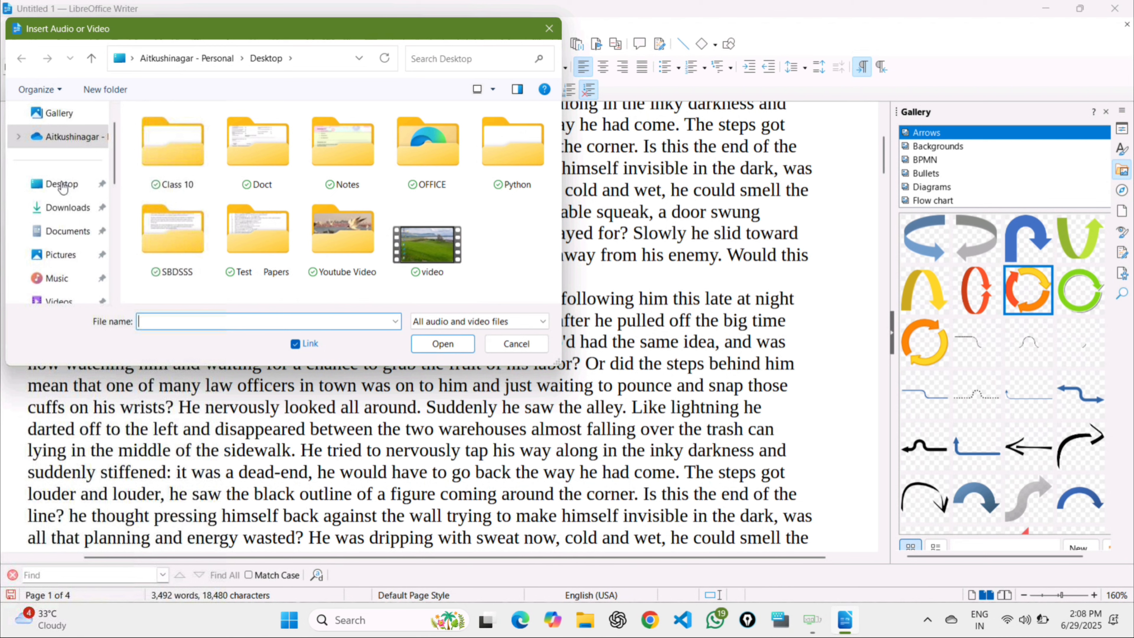
scroll(63, 187, down, 2)
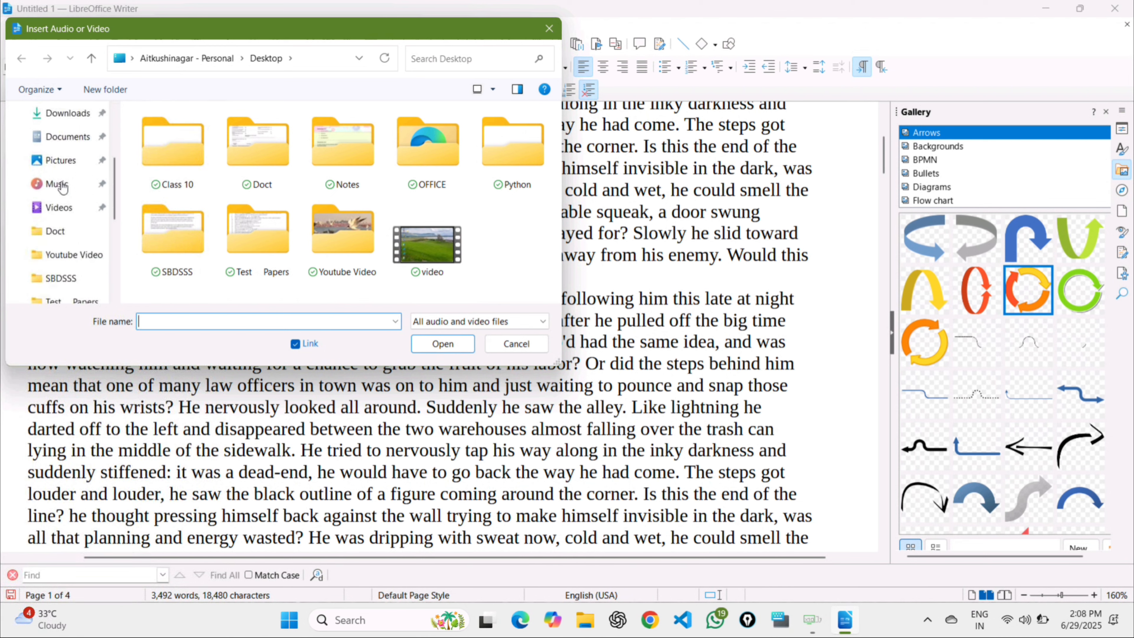
click(59, 208)
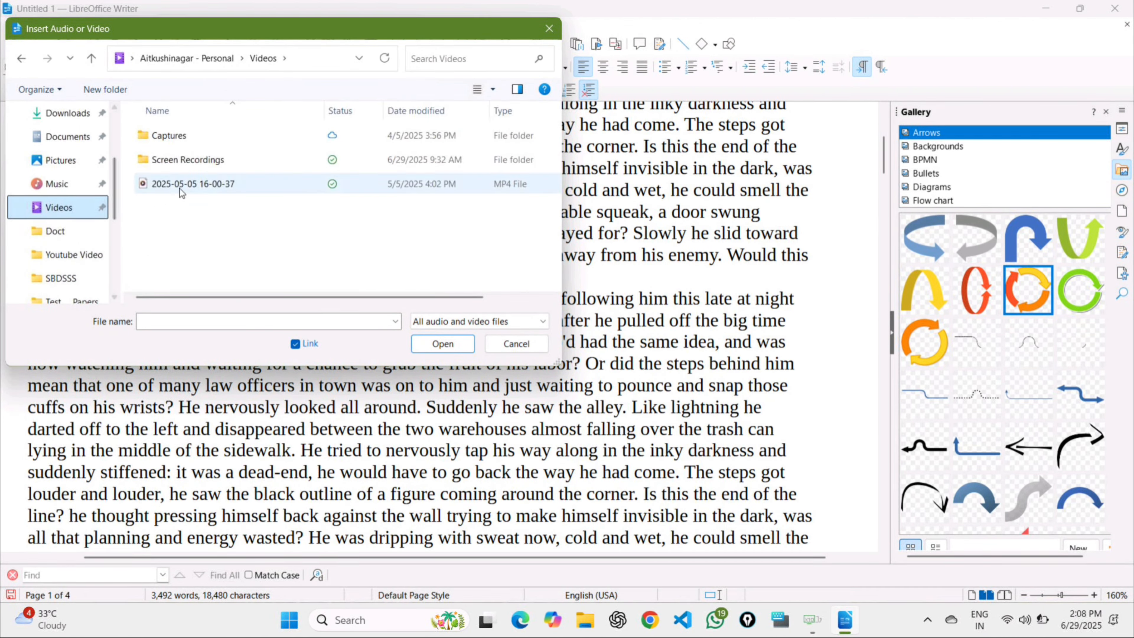
click(210, 188)
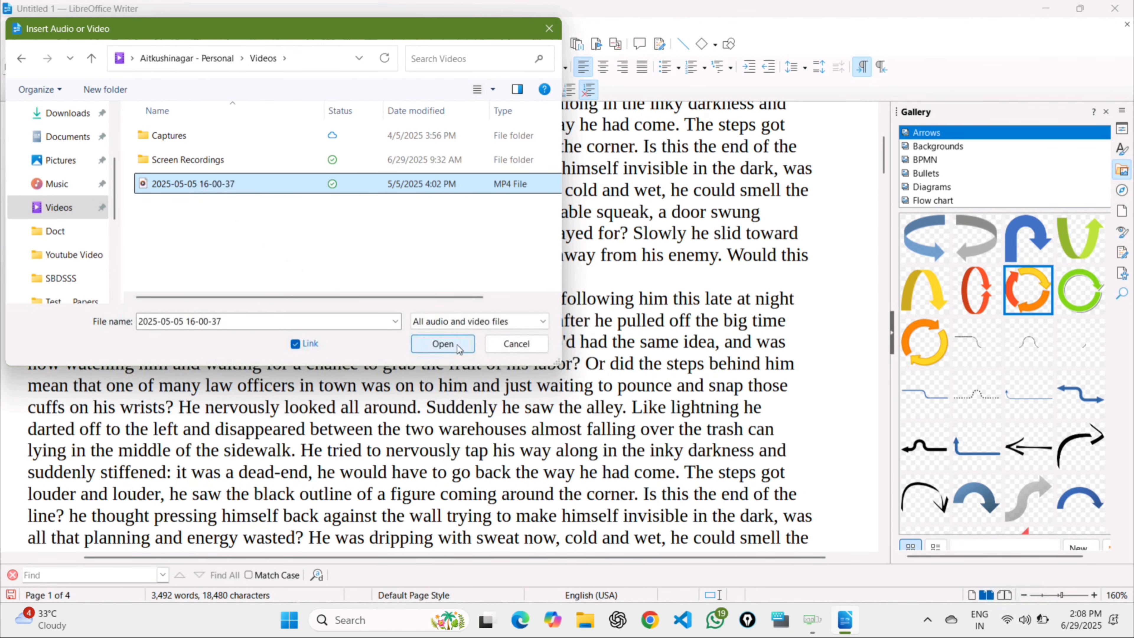
click(442, 343)
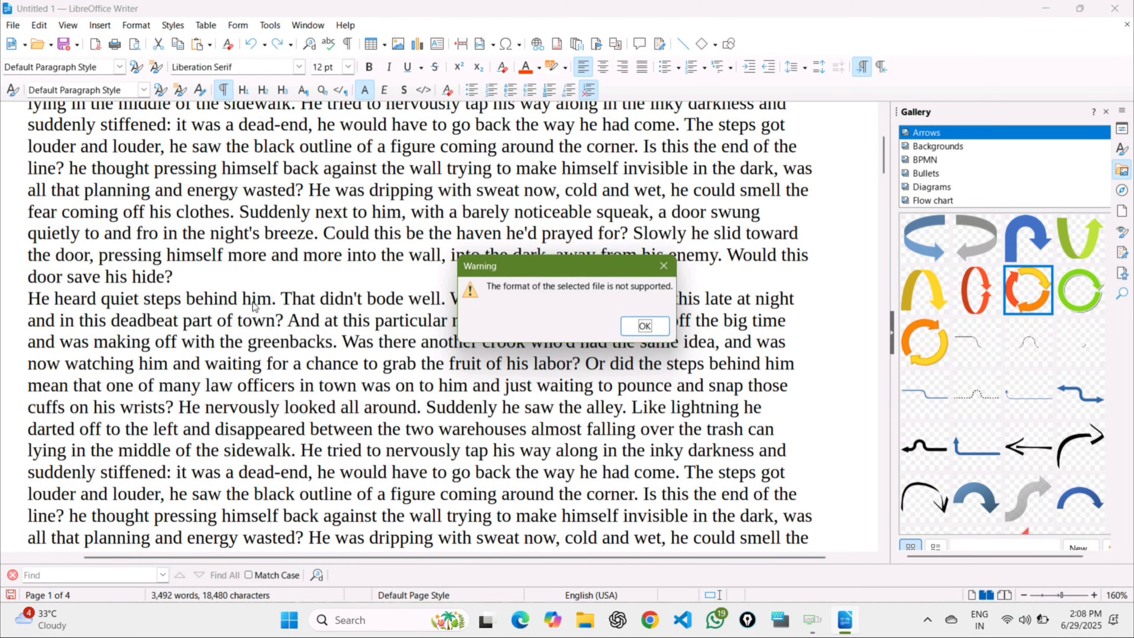
click(645, 327)
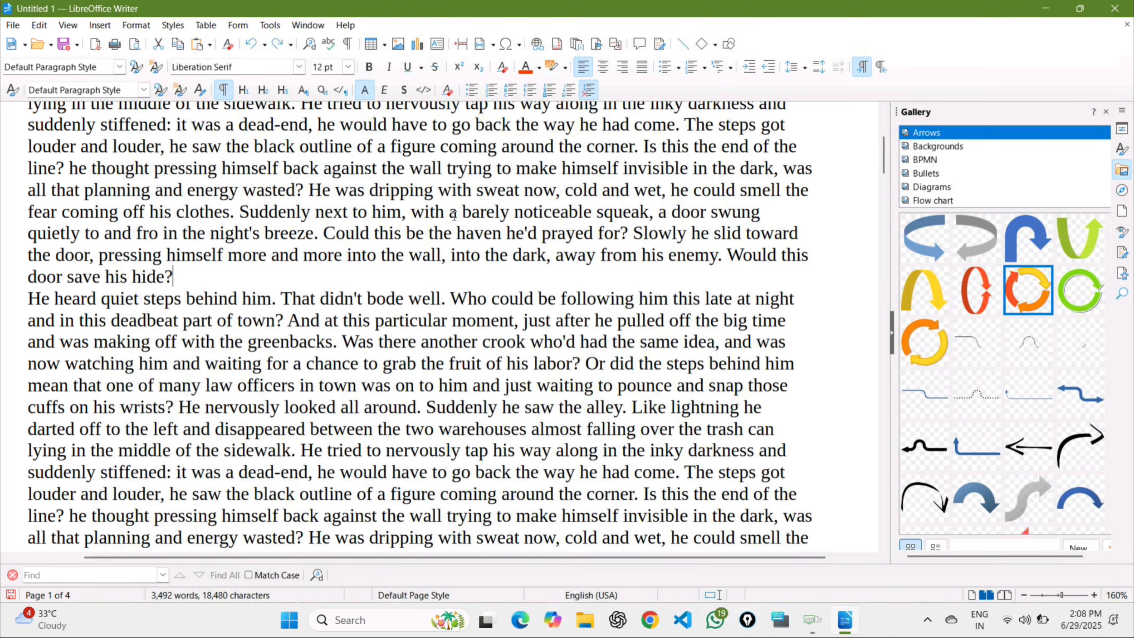
Look over the media and OLE object insert options, and close the Gallery.
click(98, 26)
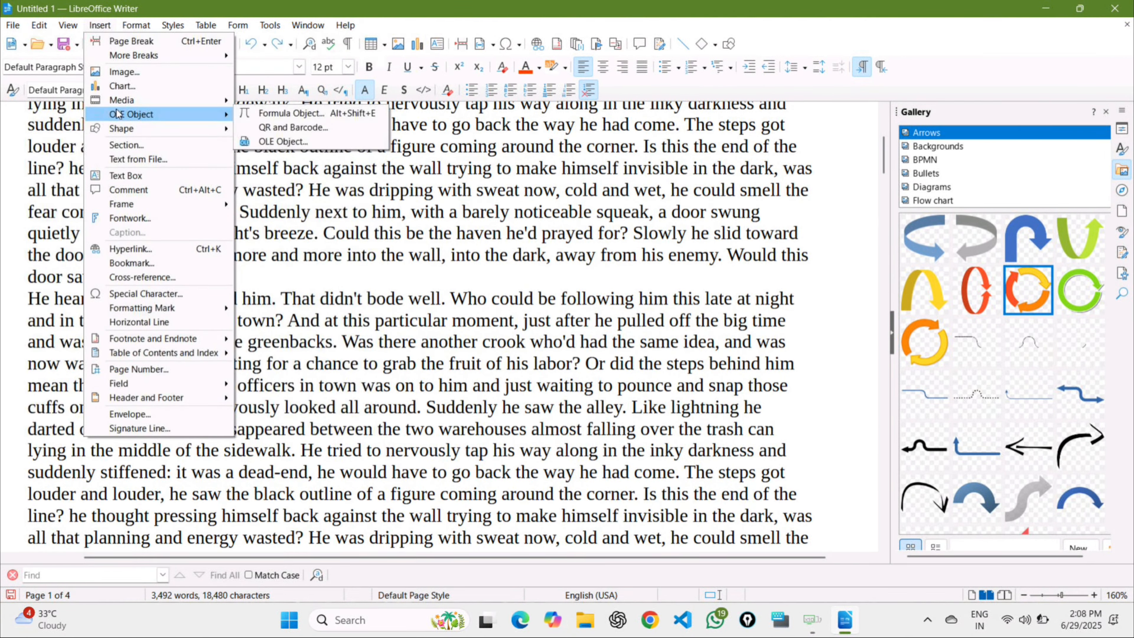
mouse_move(123, 105)
click(1110, 115)
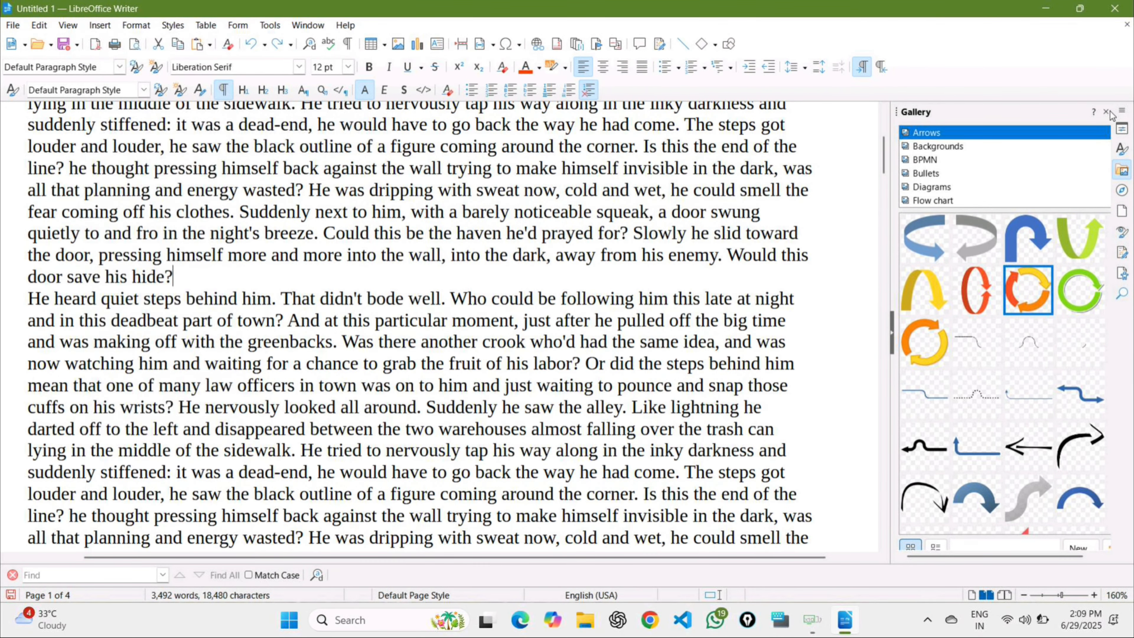
click(1106, 112)
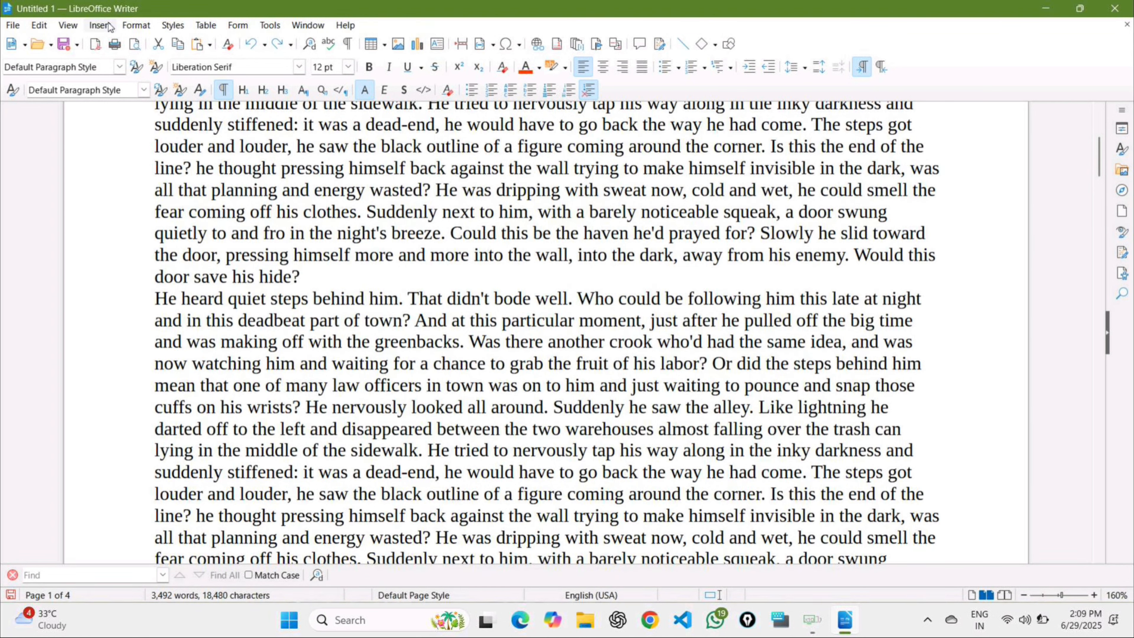
Insert a formula object after the paragraph ending "Would this door save his hide?" and enlarge the formula command area.
click(109, 27)
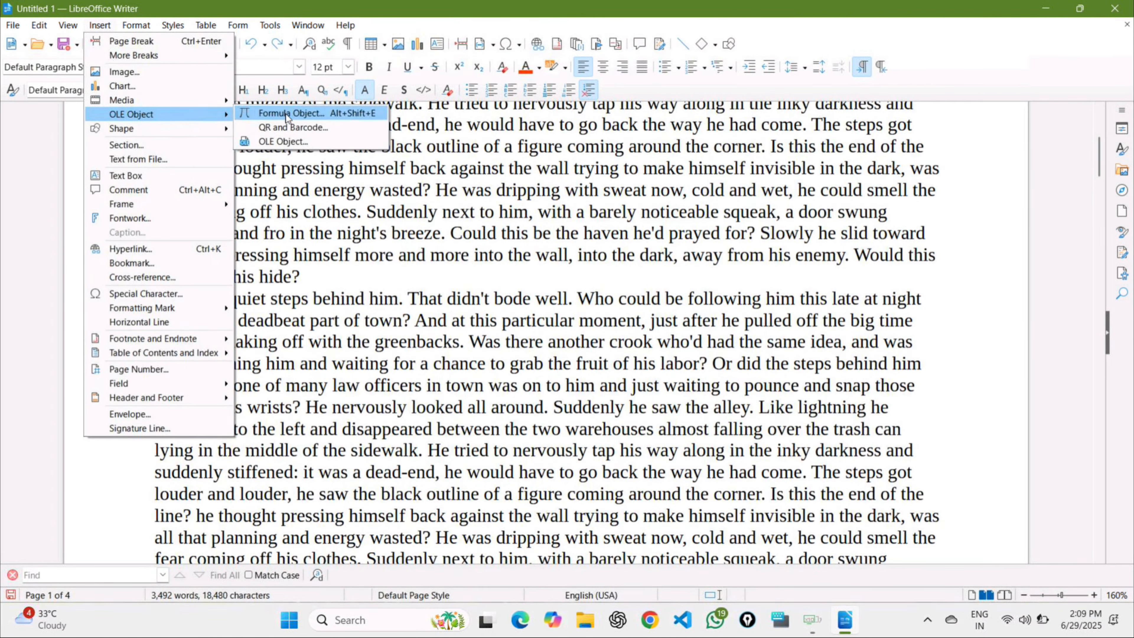
click(315, 114)
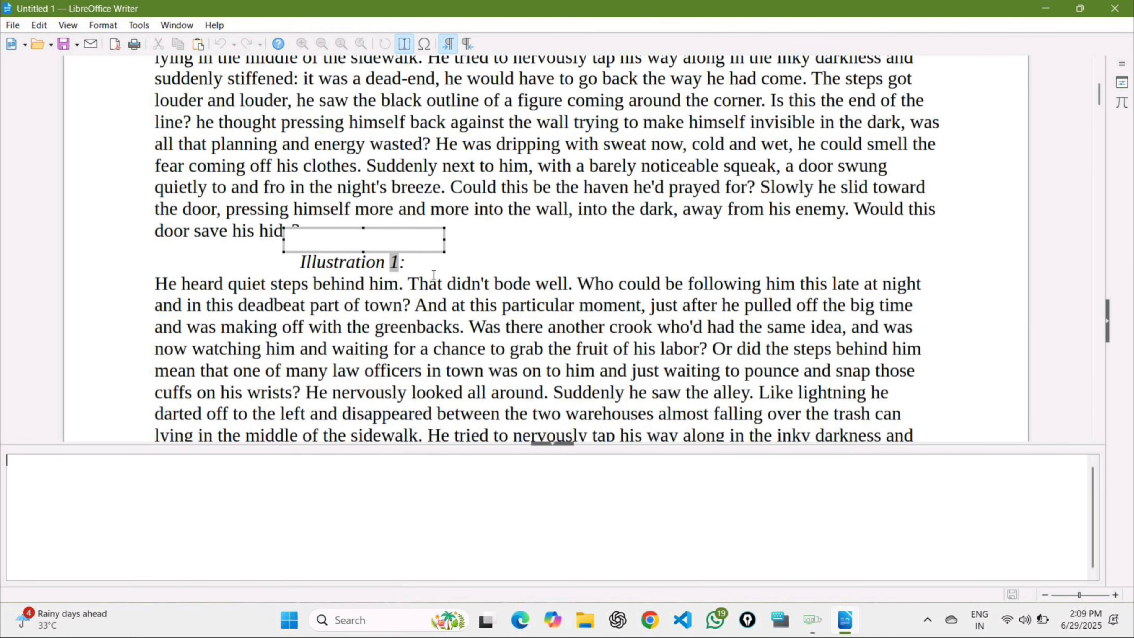
scroll(635, 284, down, 5)
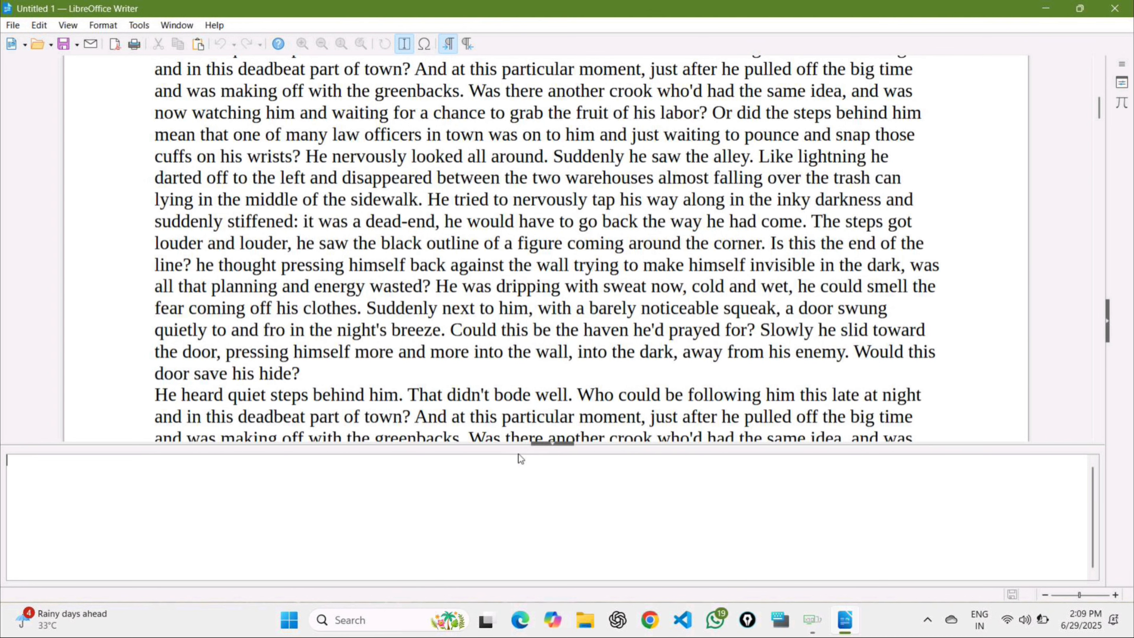
drag(554, 441, 554, 374)
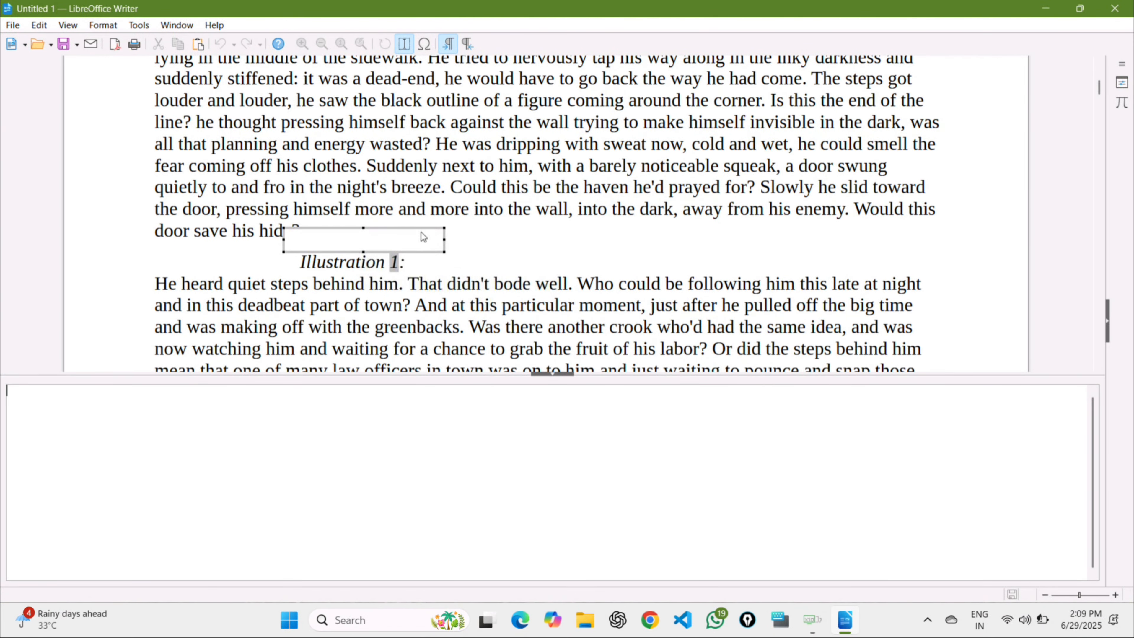
Examine the Arabic, Greek and iGreek symbol sets available for the formula without inserting any symbol.
click(425, 45)
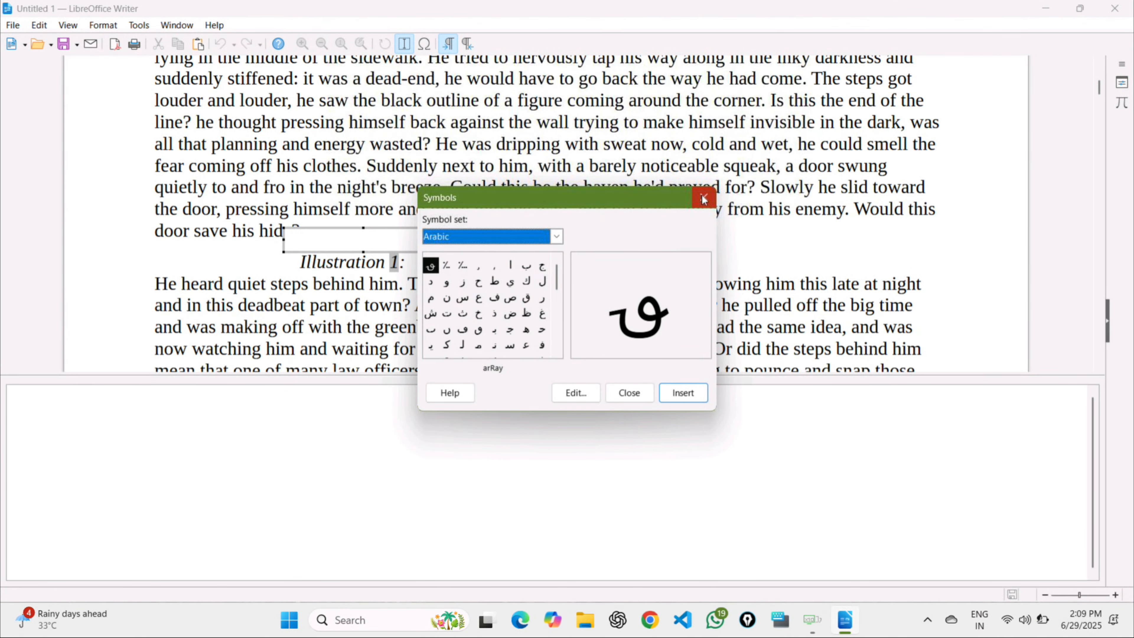
click(704, 198)
click(424, 44)
scroll(497, 321, down, 10)
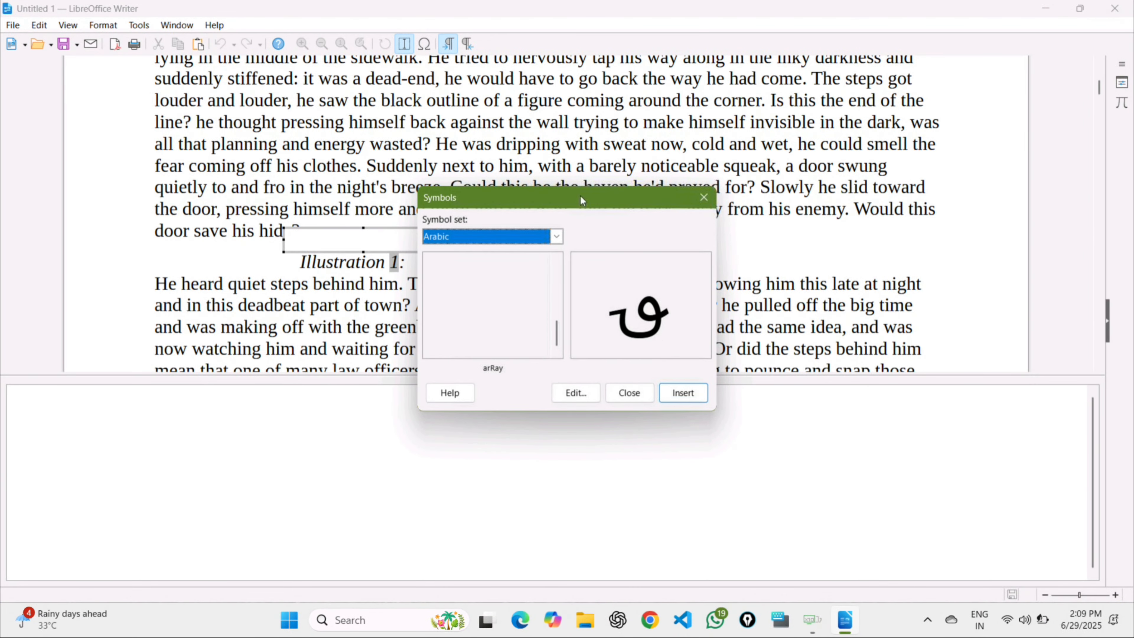
click(557, 237)
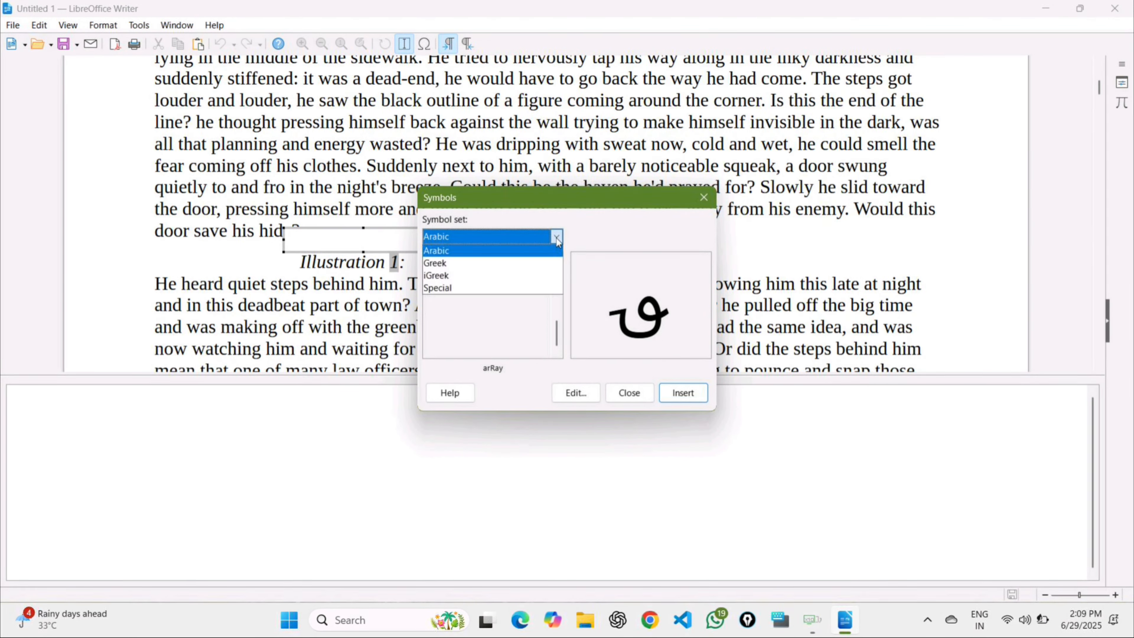
click(487, 262)
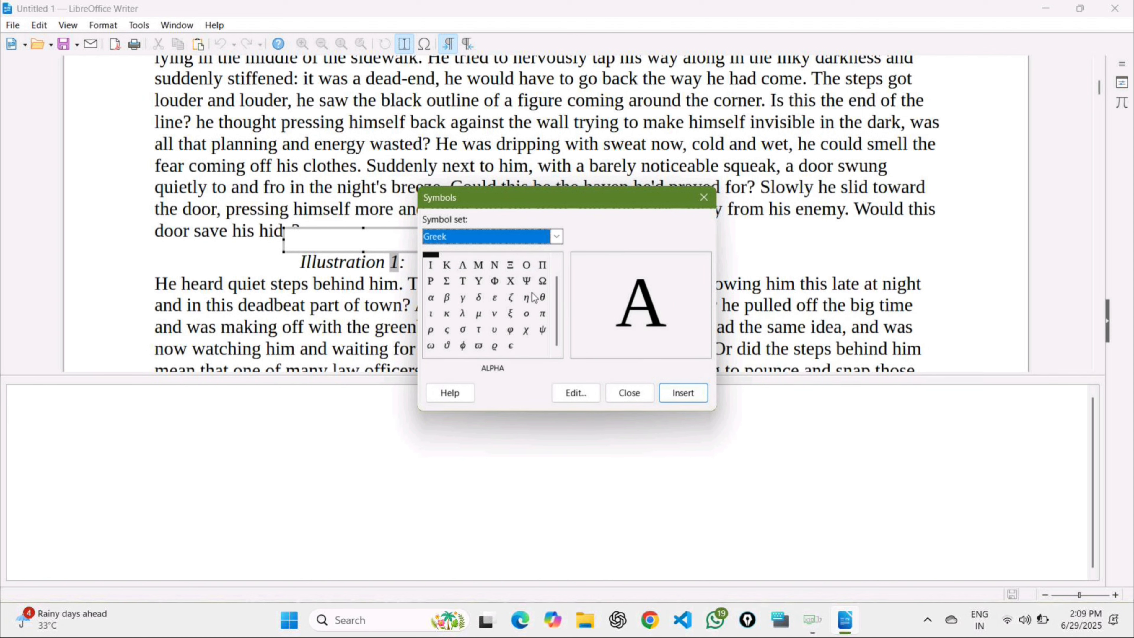
click(557, 237)
click(494, 275)
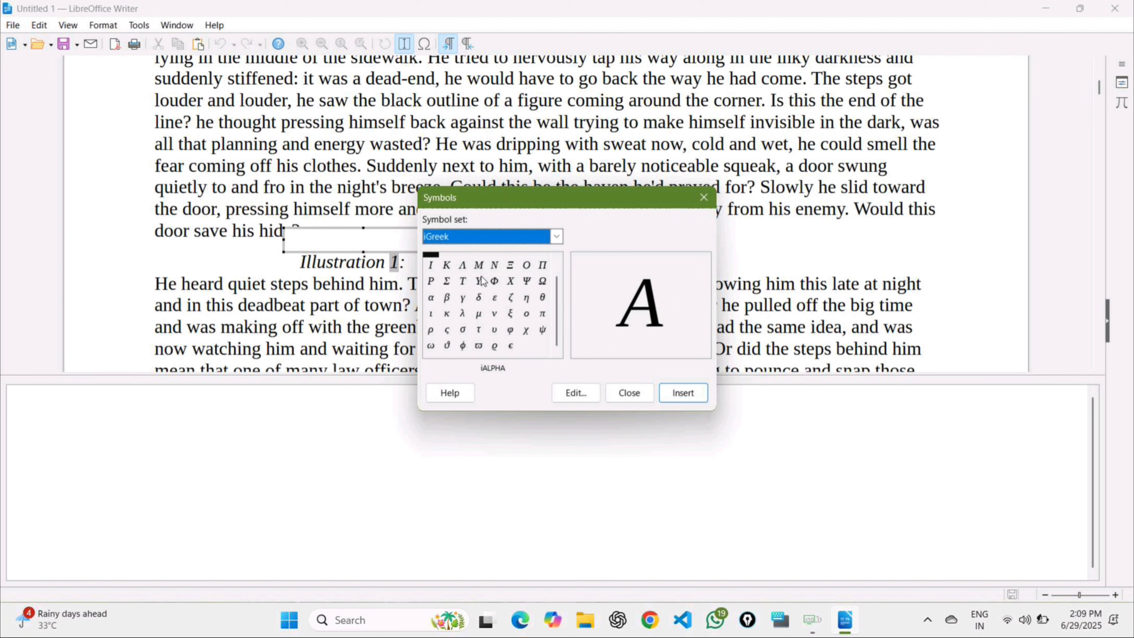
click(703, 197)
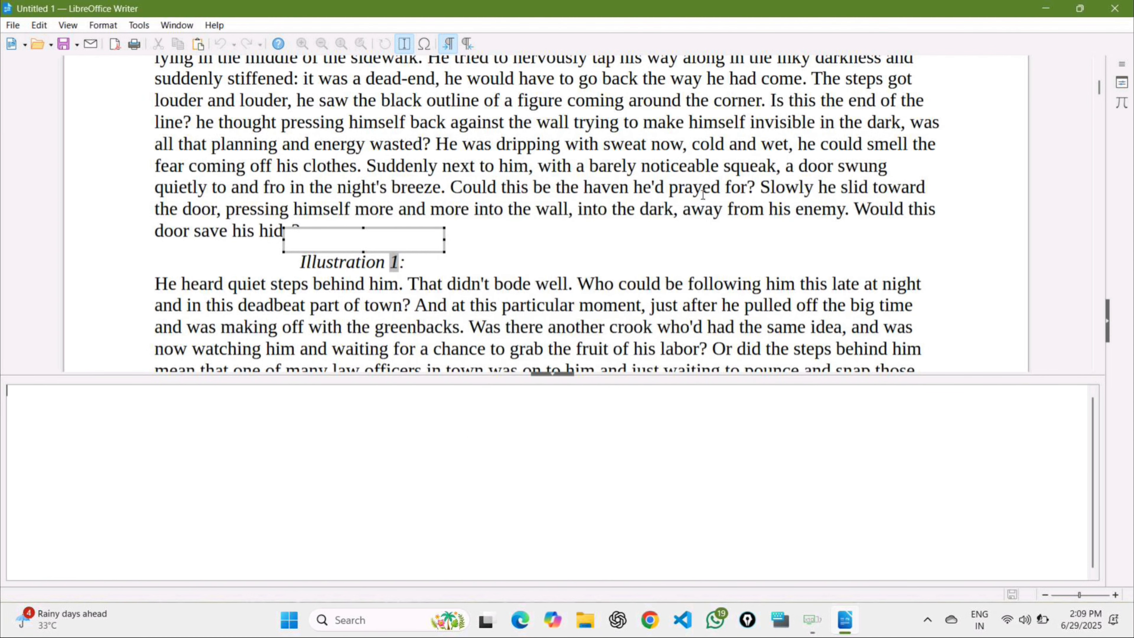
Build the formula tan(52) from the tangent element of the Functions category and return to the document text.
click(1122, 103)
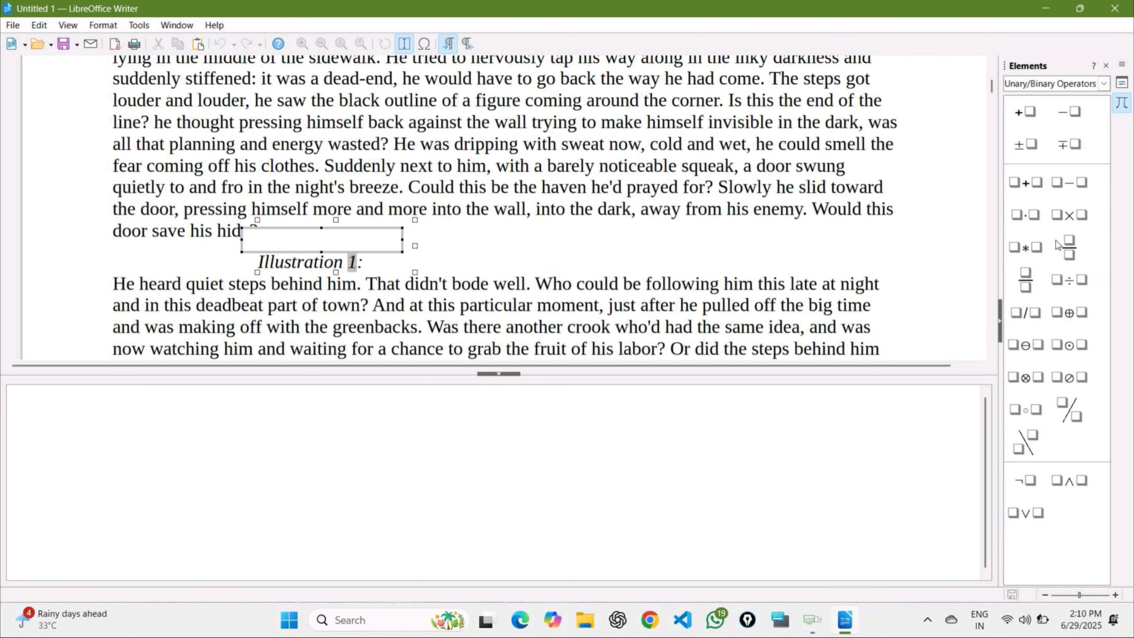
click(1103, 85)
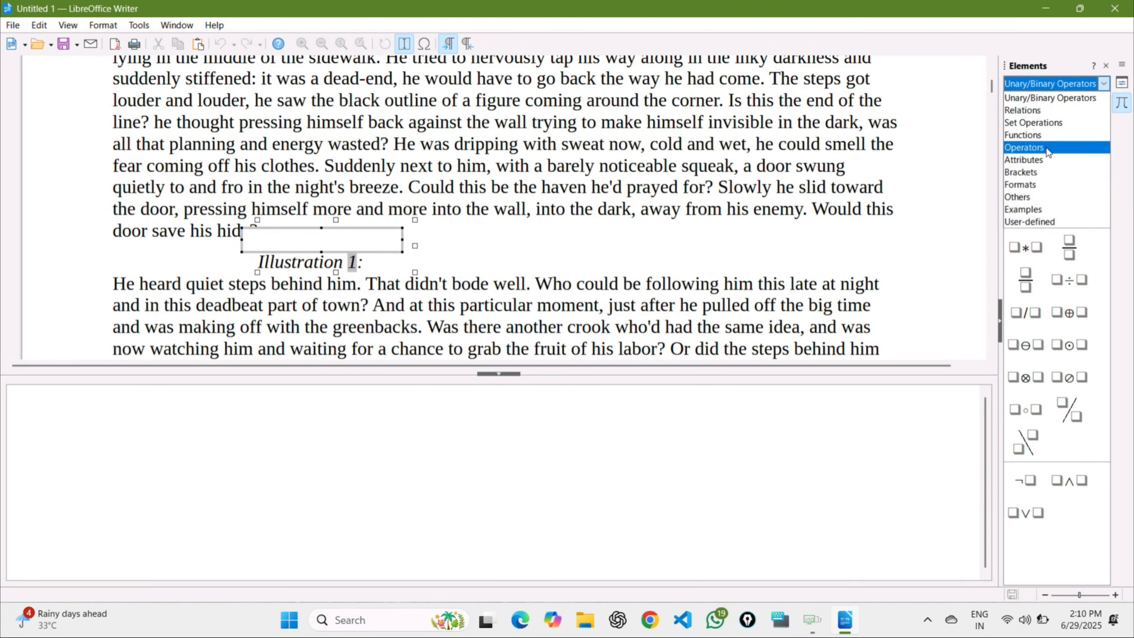
click(1046, 139)
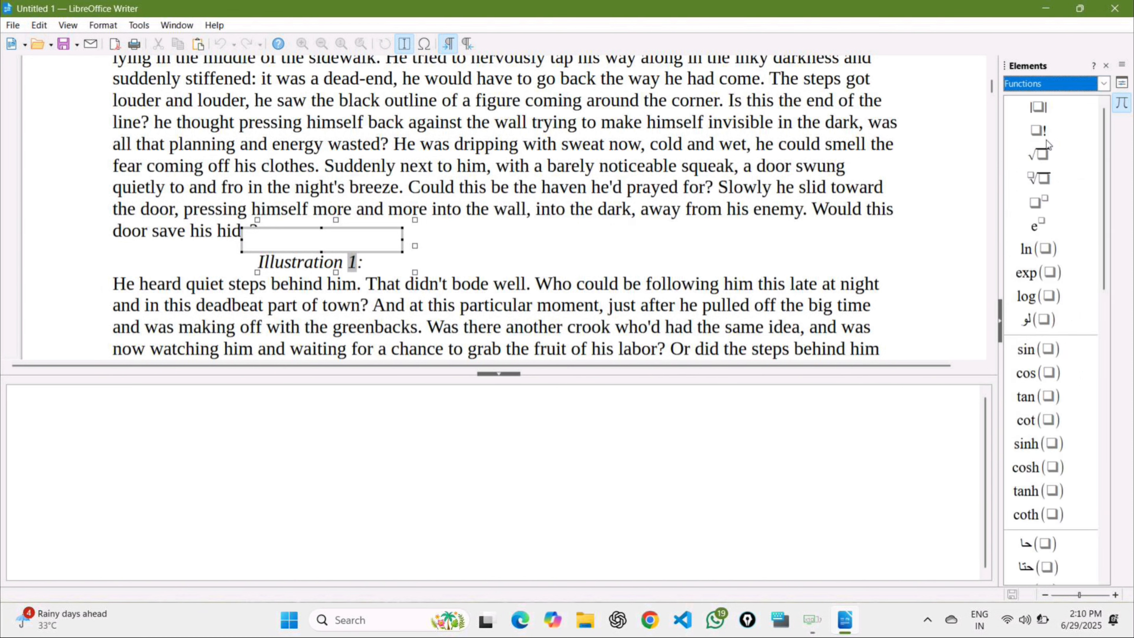
scroll(1032, 363, down, 10)
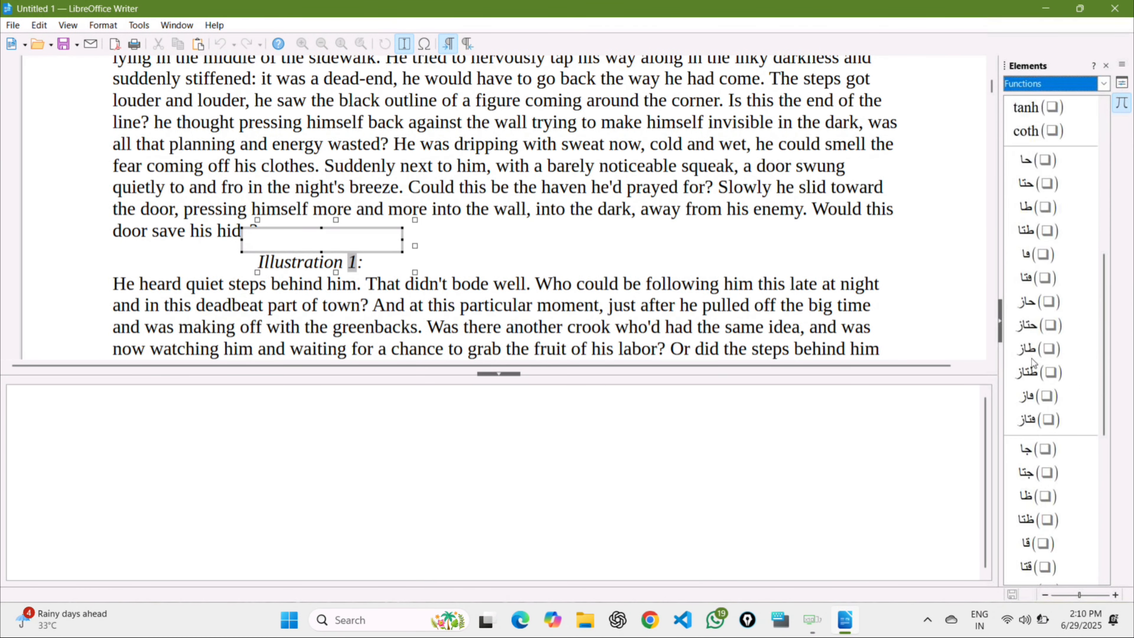
scroll(1032, 362, up, 8)
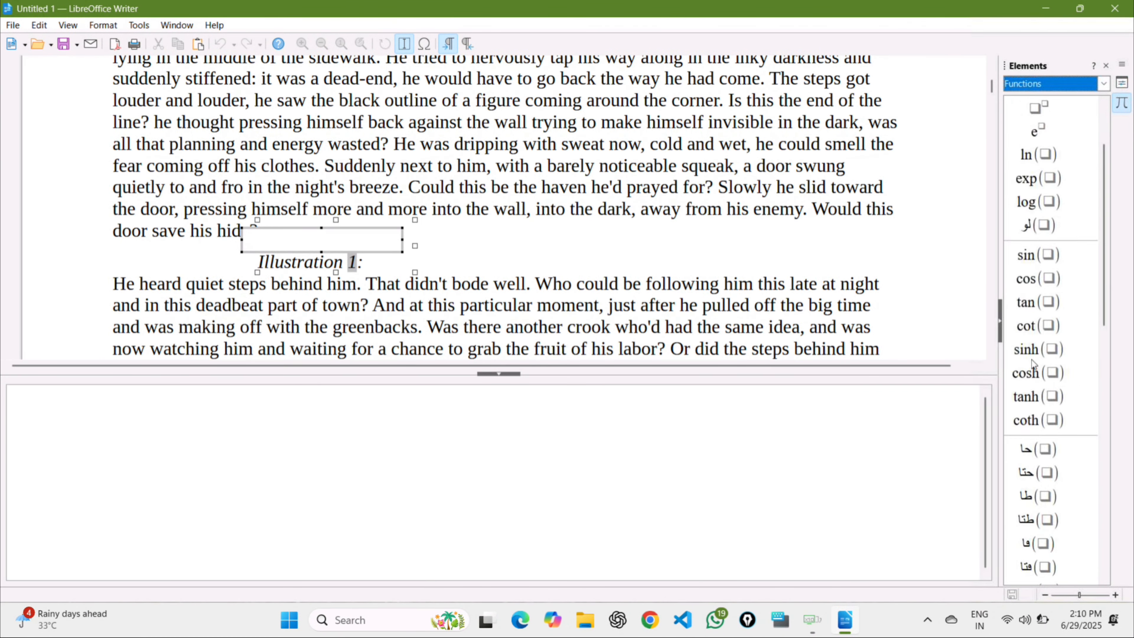
click(1034, 304)
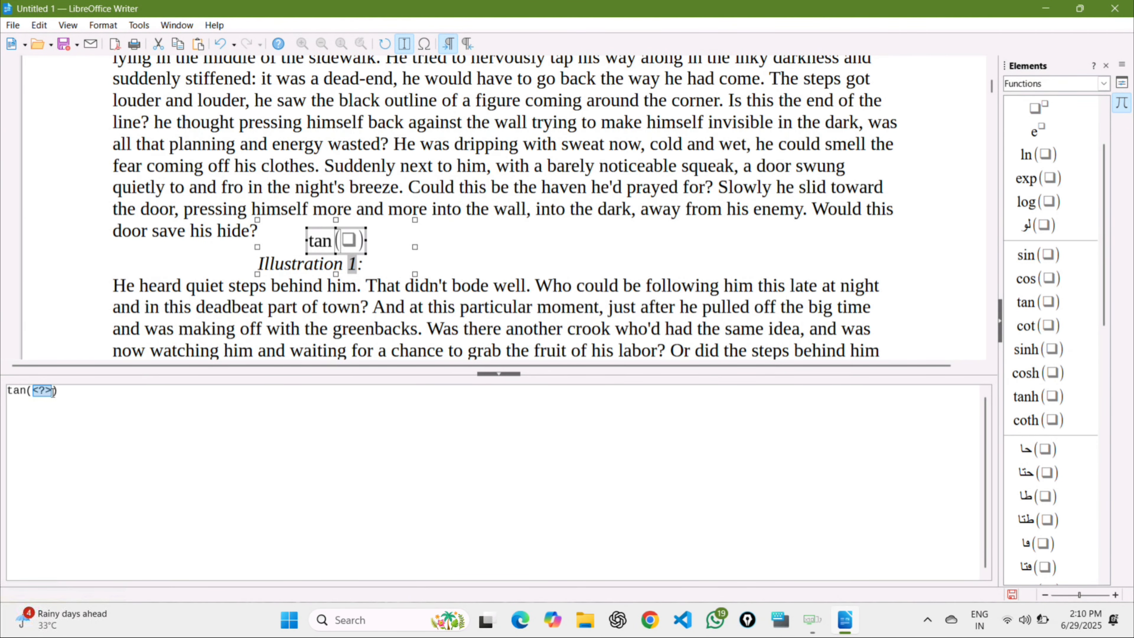
key(BackSpace)
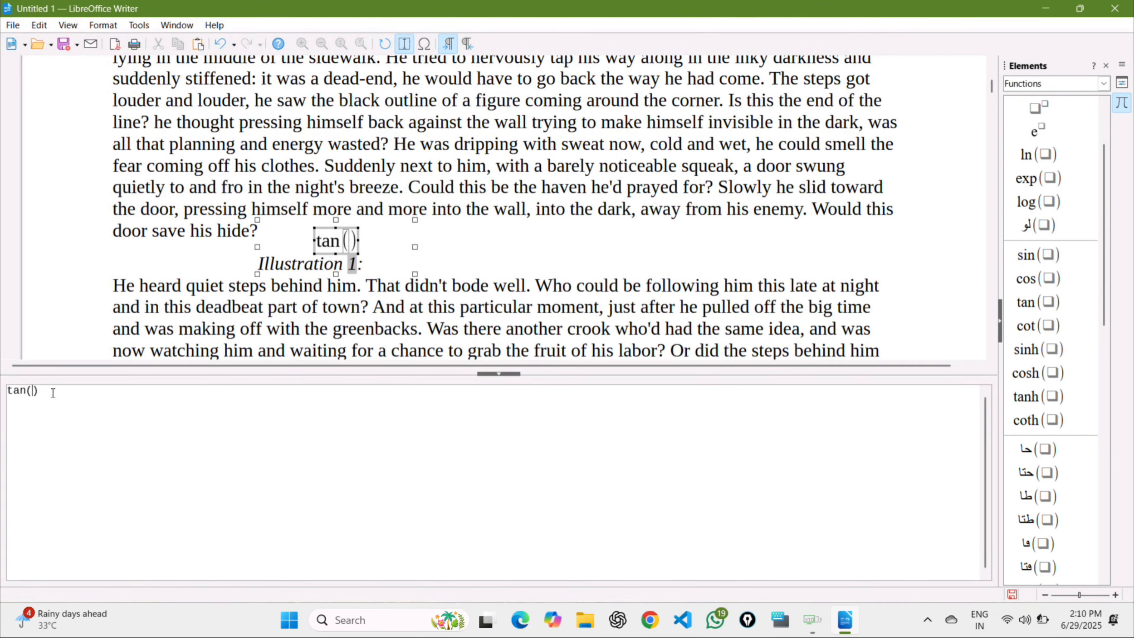
text(52)
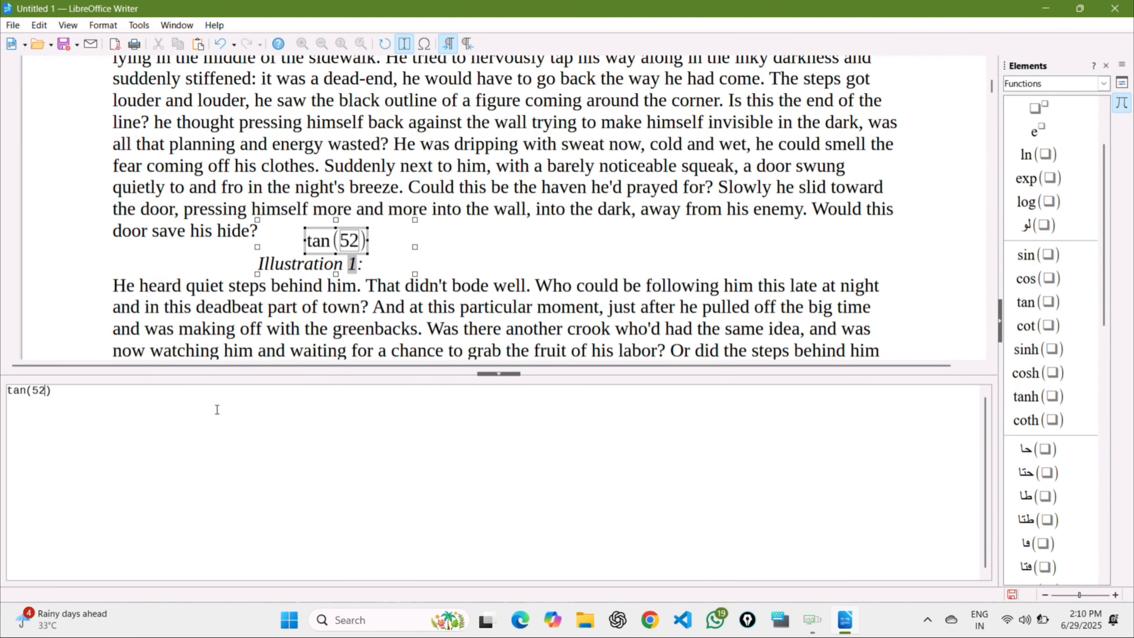
key(Escape)
click(573, 233)
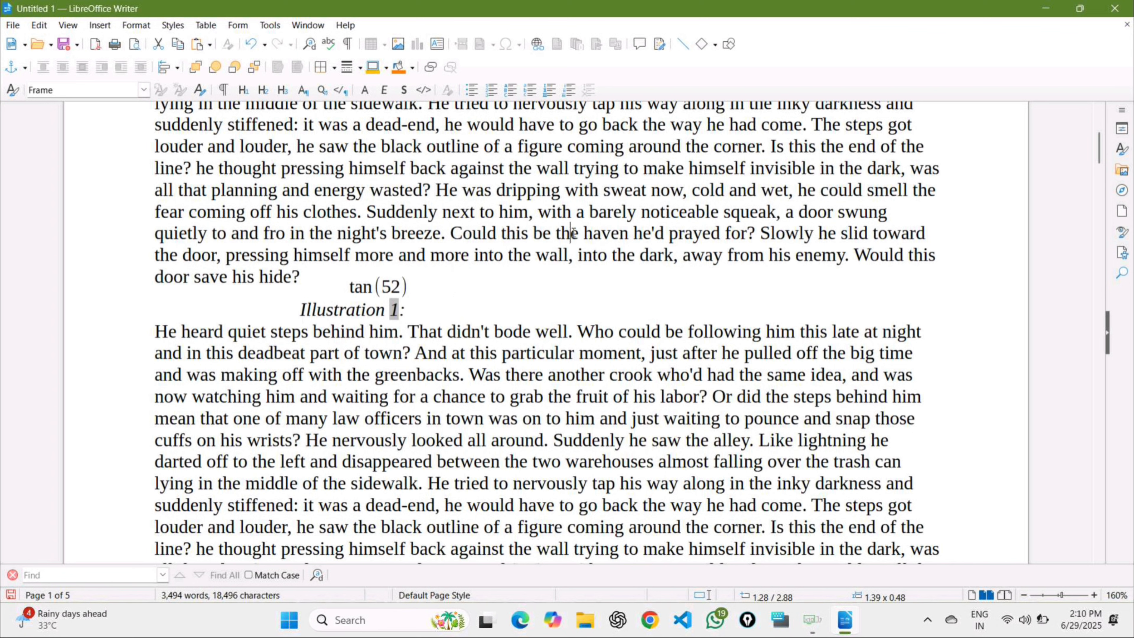
Draw a Smiley Face symbol shape about 6.75 × 5.50 cm over the paragraph below the Illustration 1 caption.
click(98, 26)
mouse_move(128, 131)
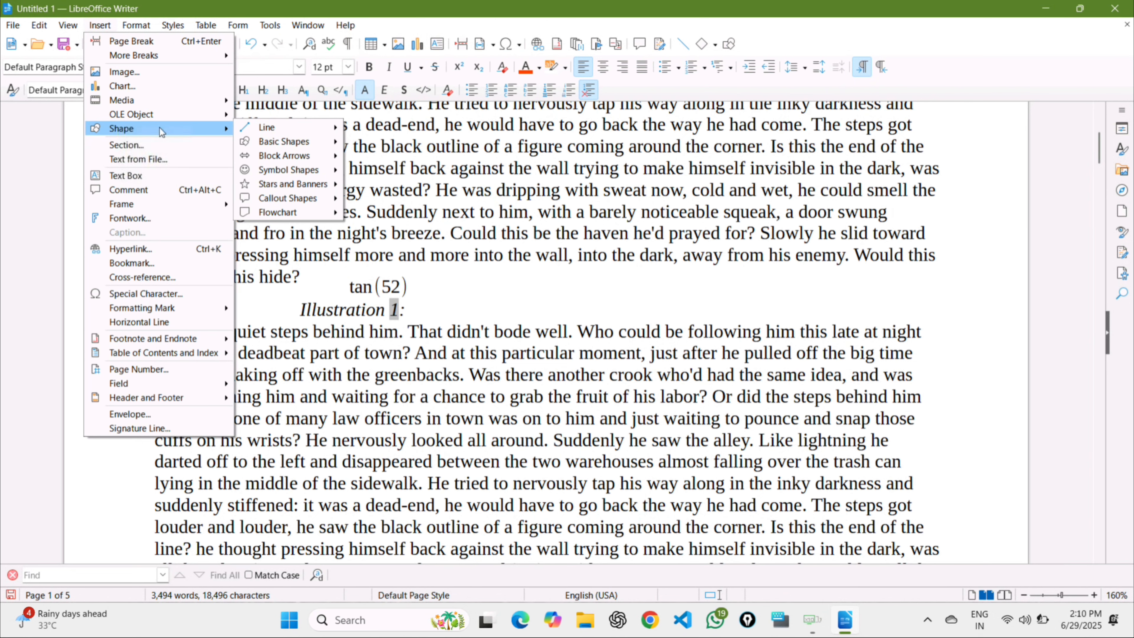
mouse_move(266, 135)
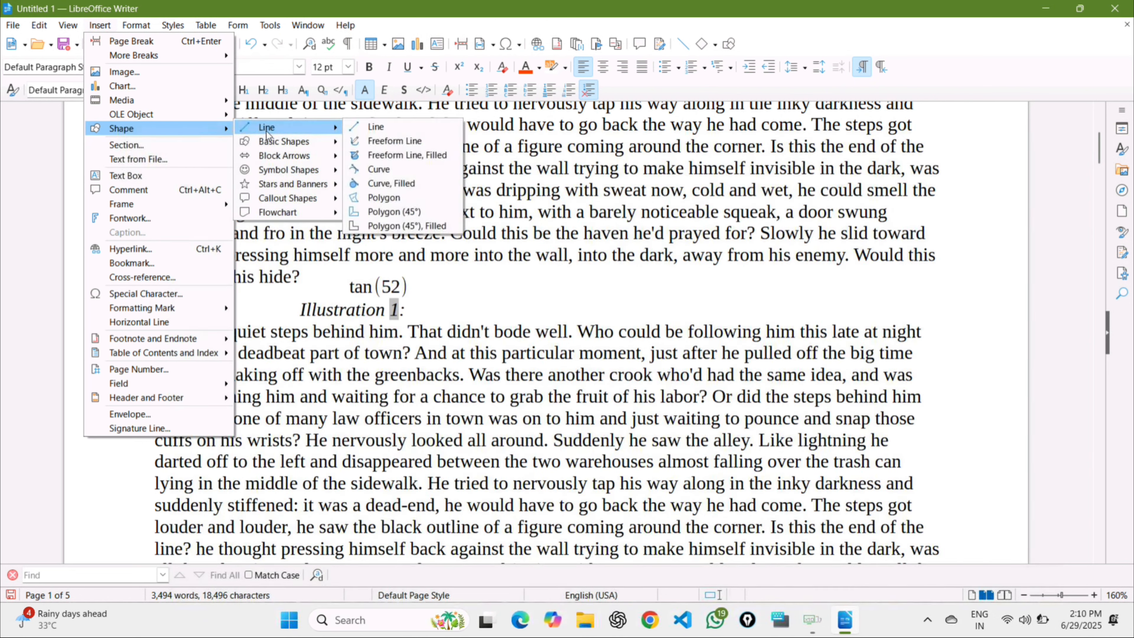
mouse_move(280, 157)
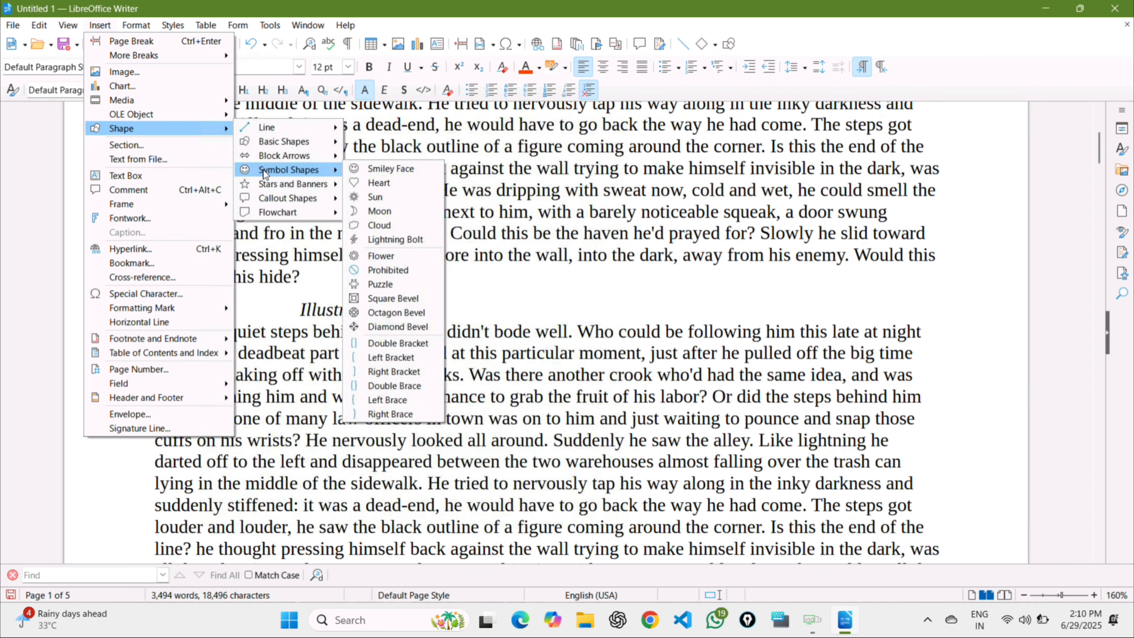
mouse_move(268, 213)
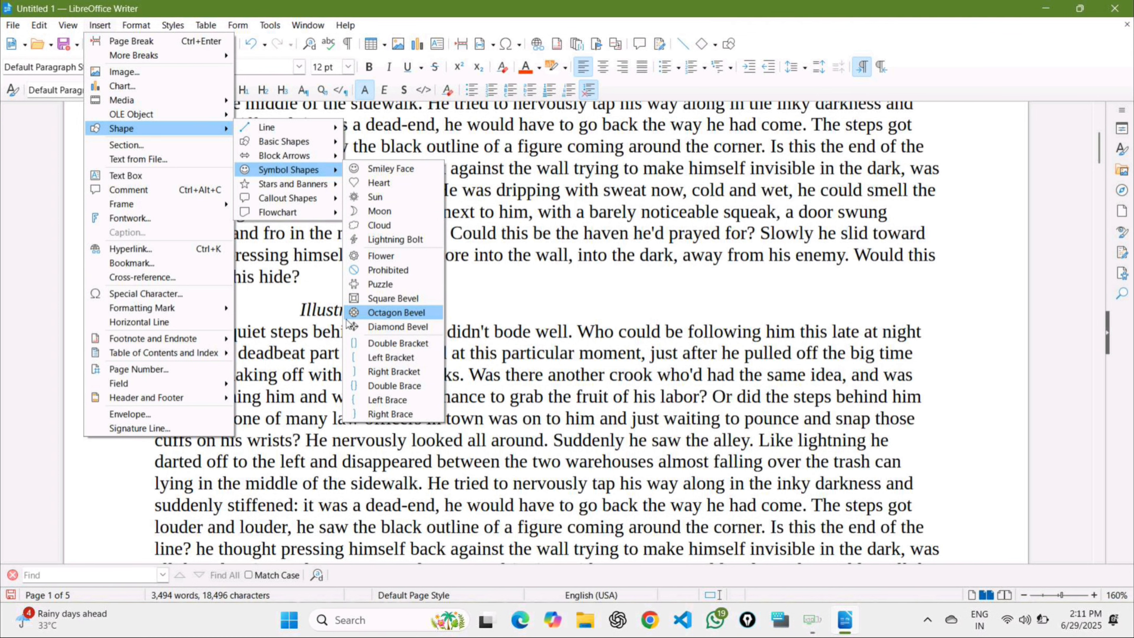
click(395, 169)
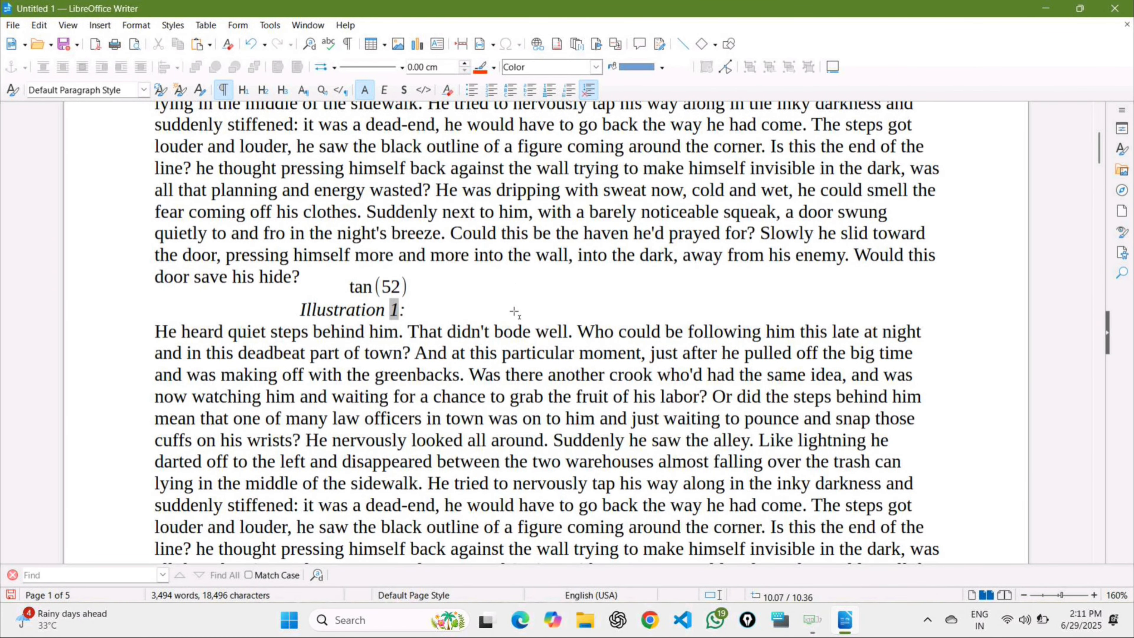
drag(513, 298, 815, 542)
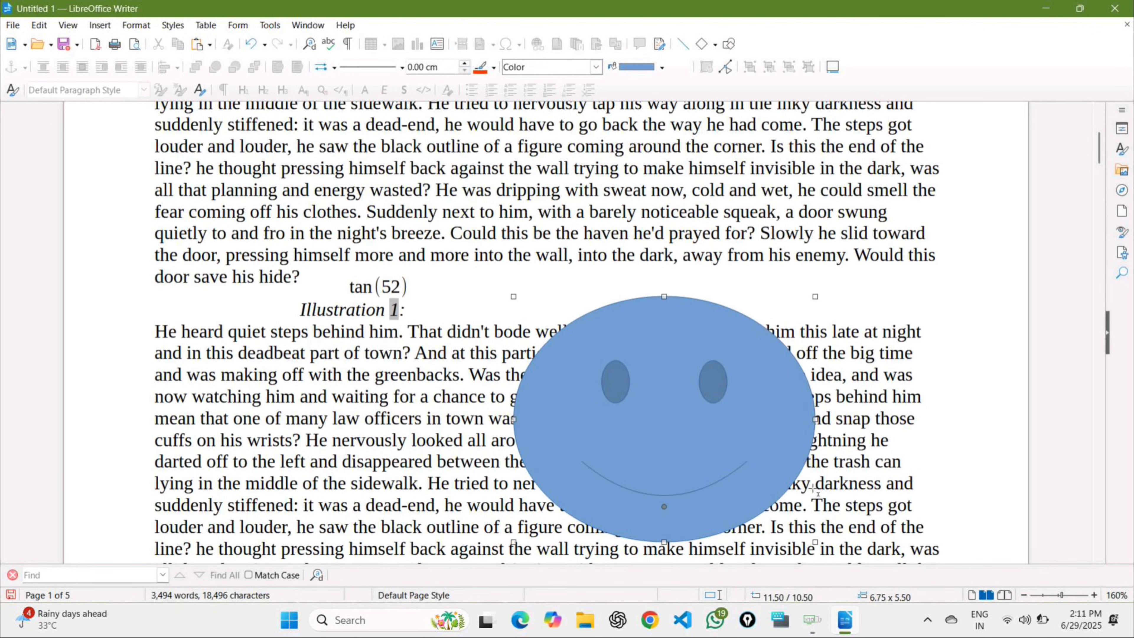
Give the smiley's outline a dashed line style, a 0.10 cm thickness and an orange-red colour.
scroll(649, 393, down, 3)
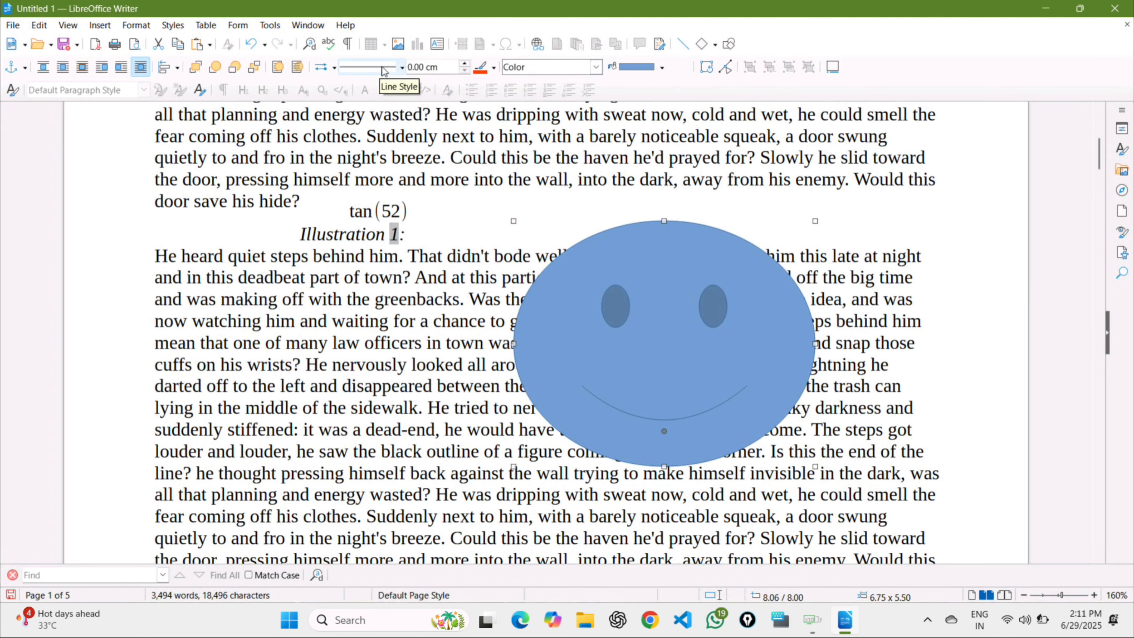
click(402, 68)
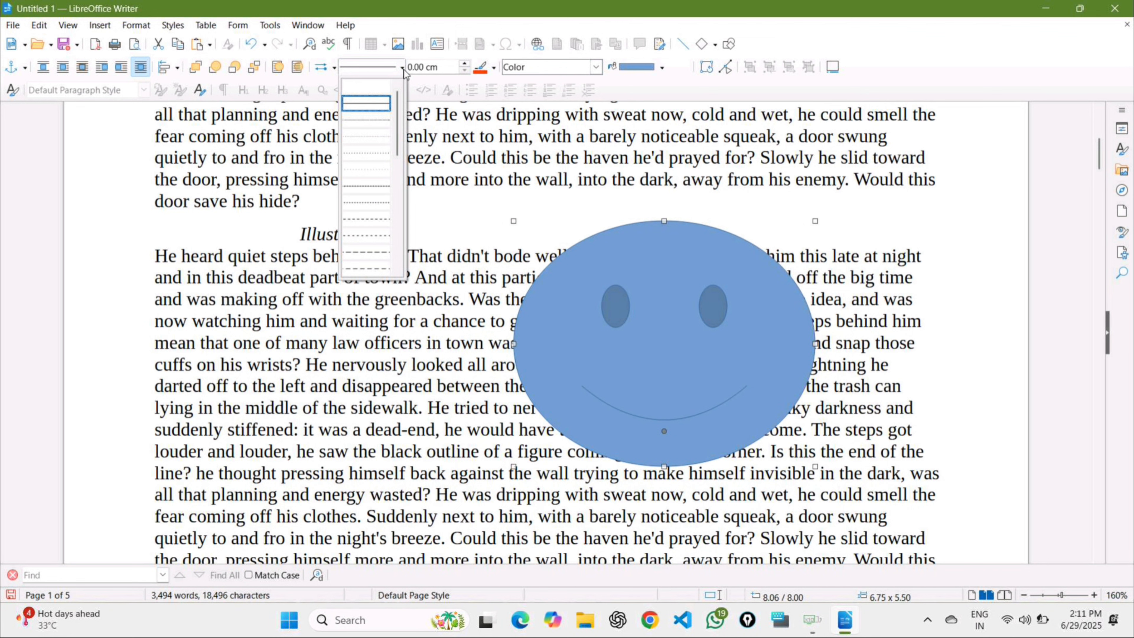
click(369, 219)
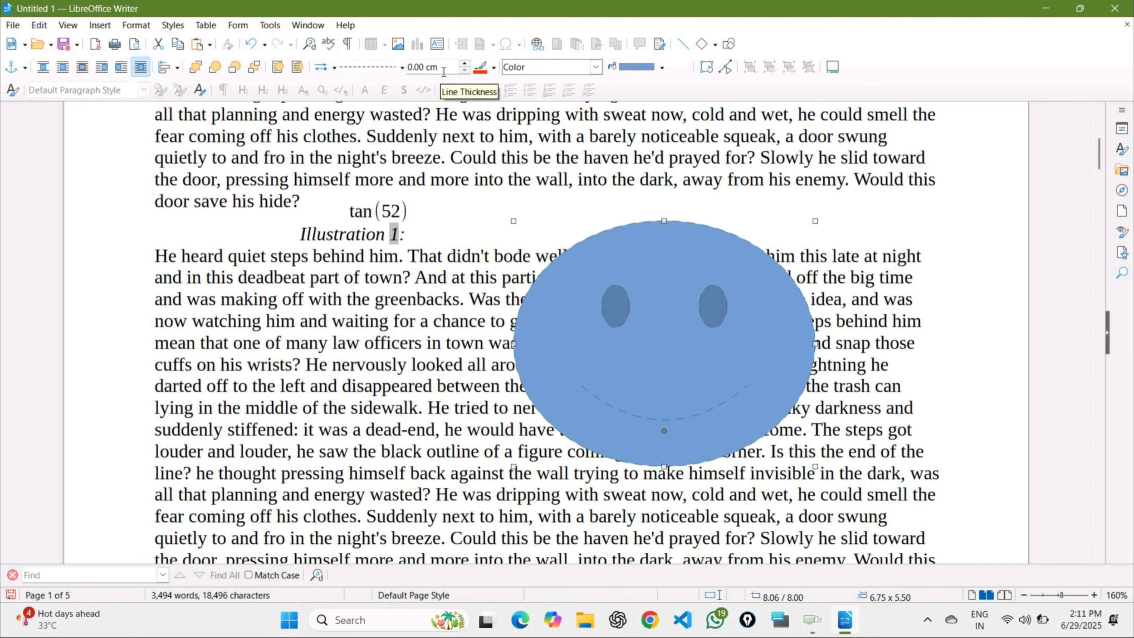
click(465, 65)
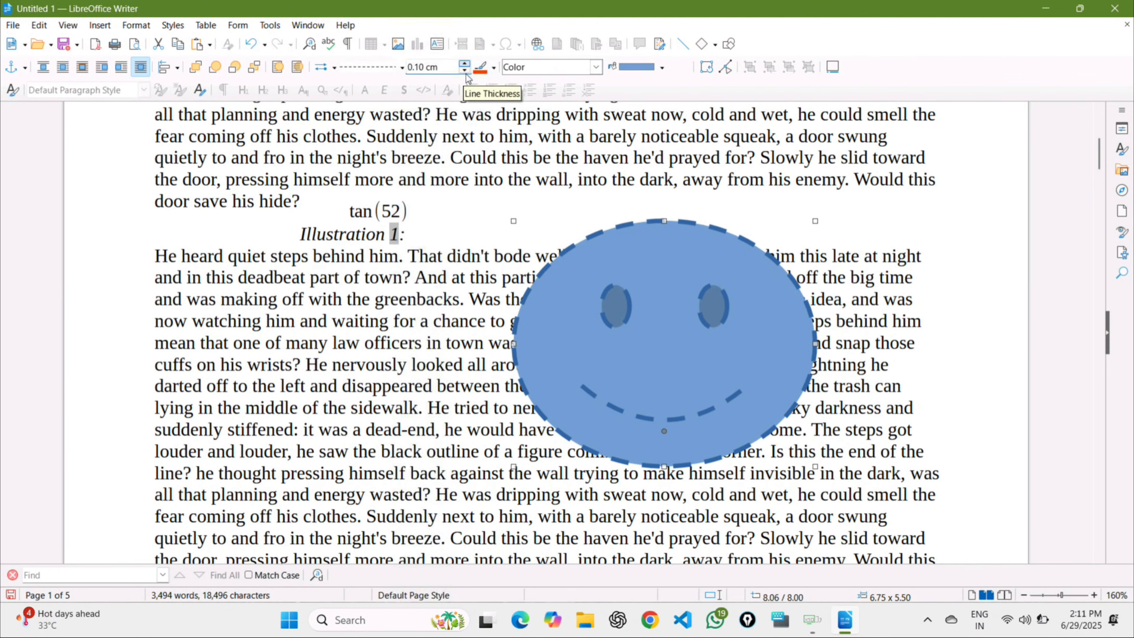
click(462, 70)
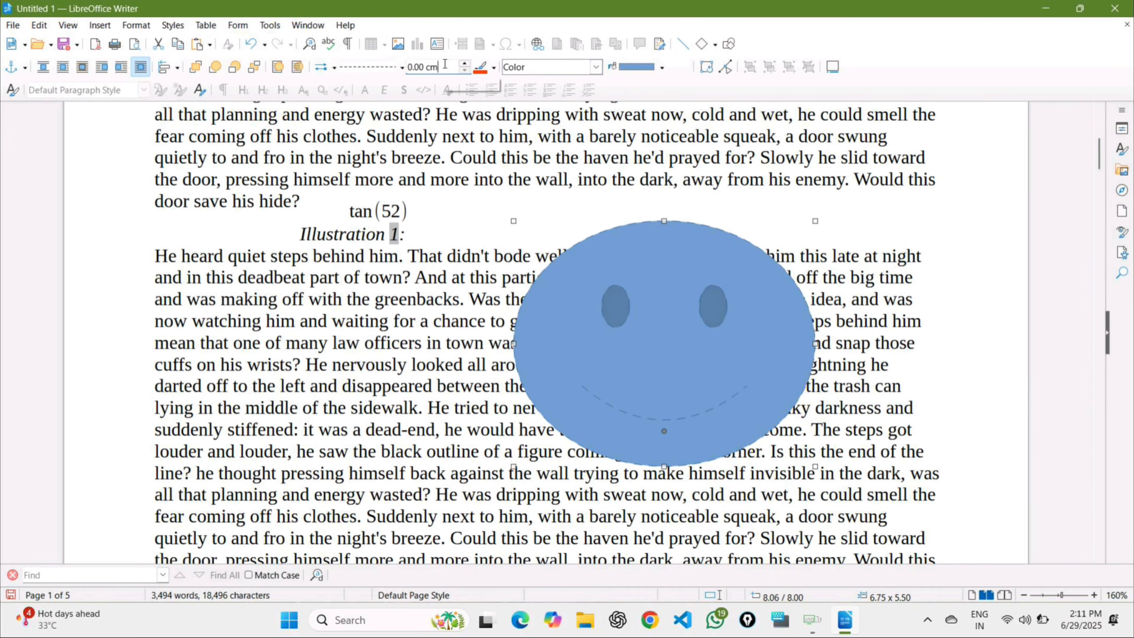
click(464, 64)
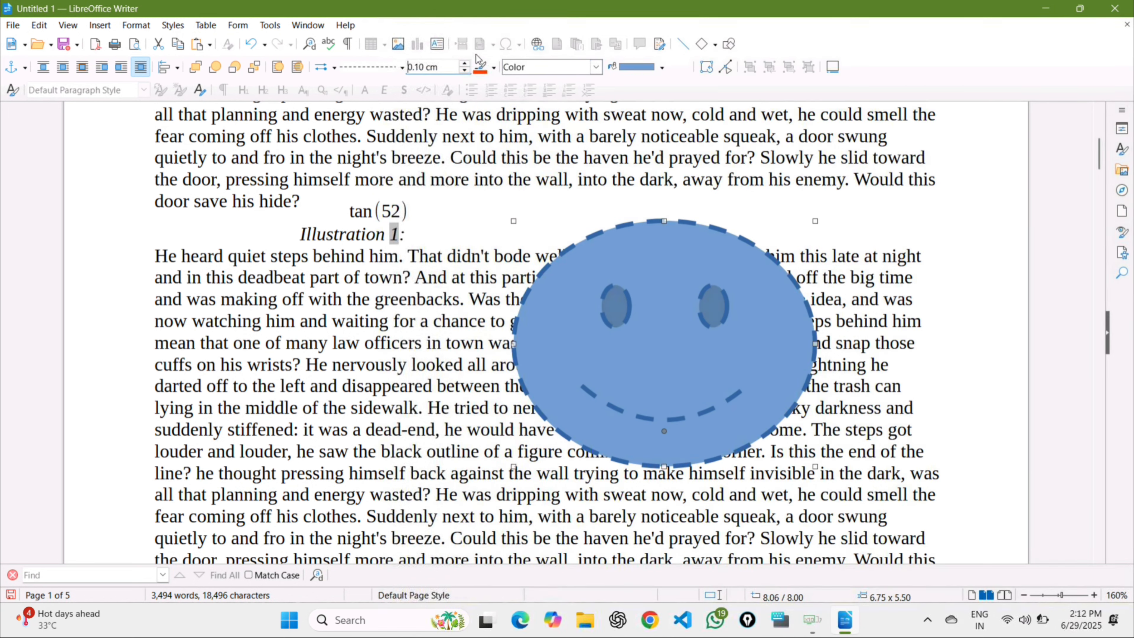
click(494, 69)
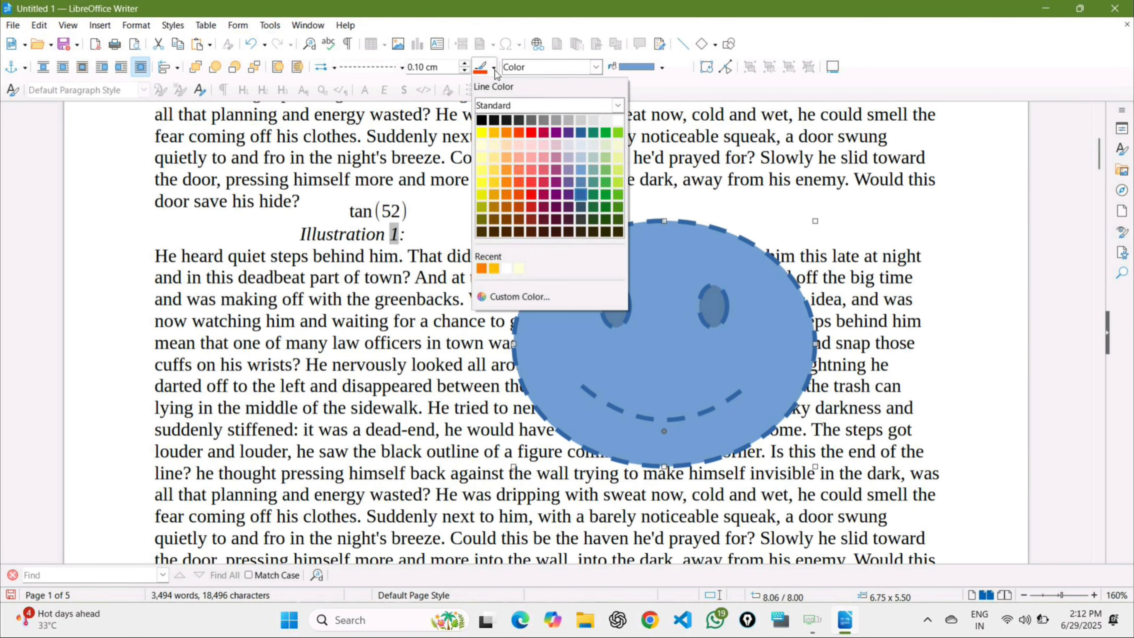
click(520, 134)
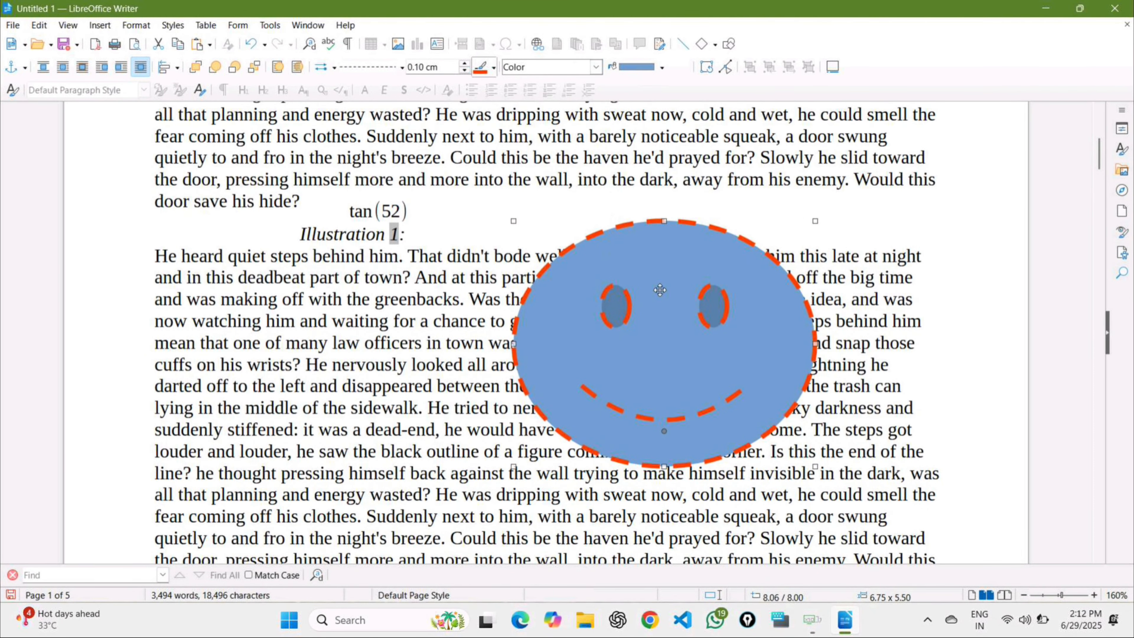
Fill the smiley with the Sundown gradient and set its line thickness to 0.00 cm.
click(596, 67)
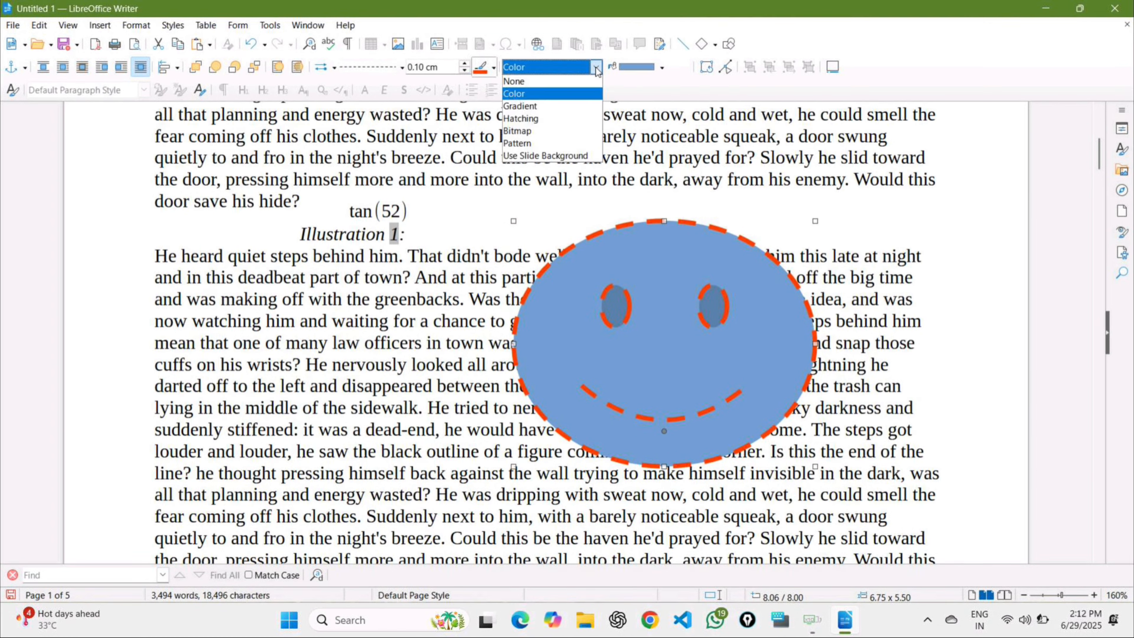
click(542, 107)
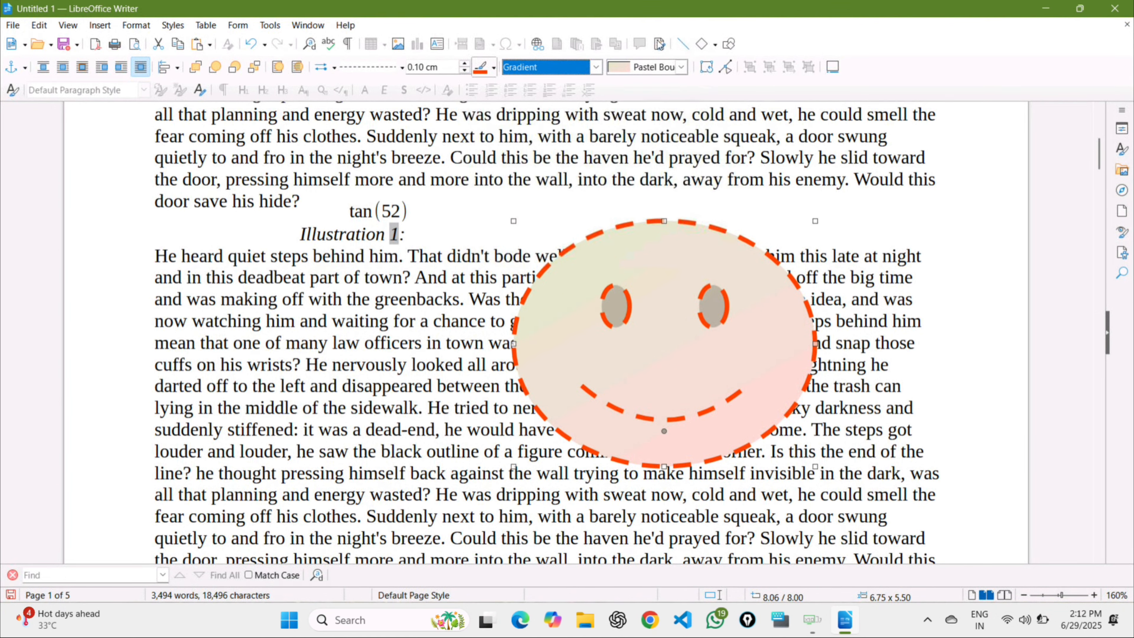
click(682, 68)
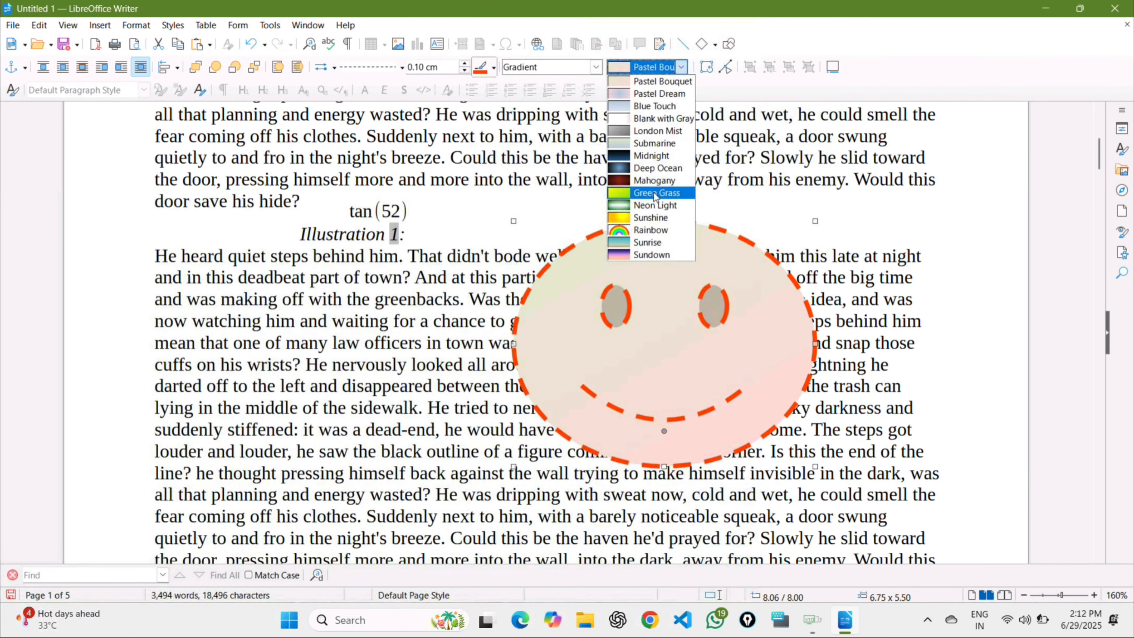
click(645, 254)
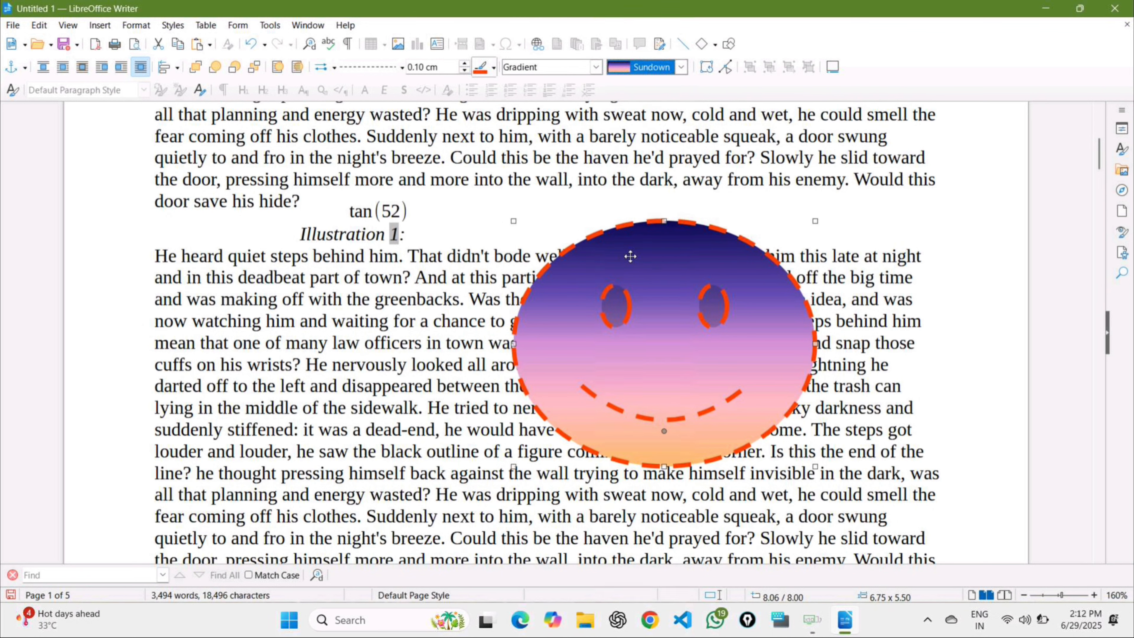
click(466, 71)
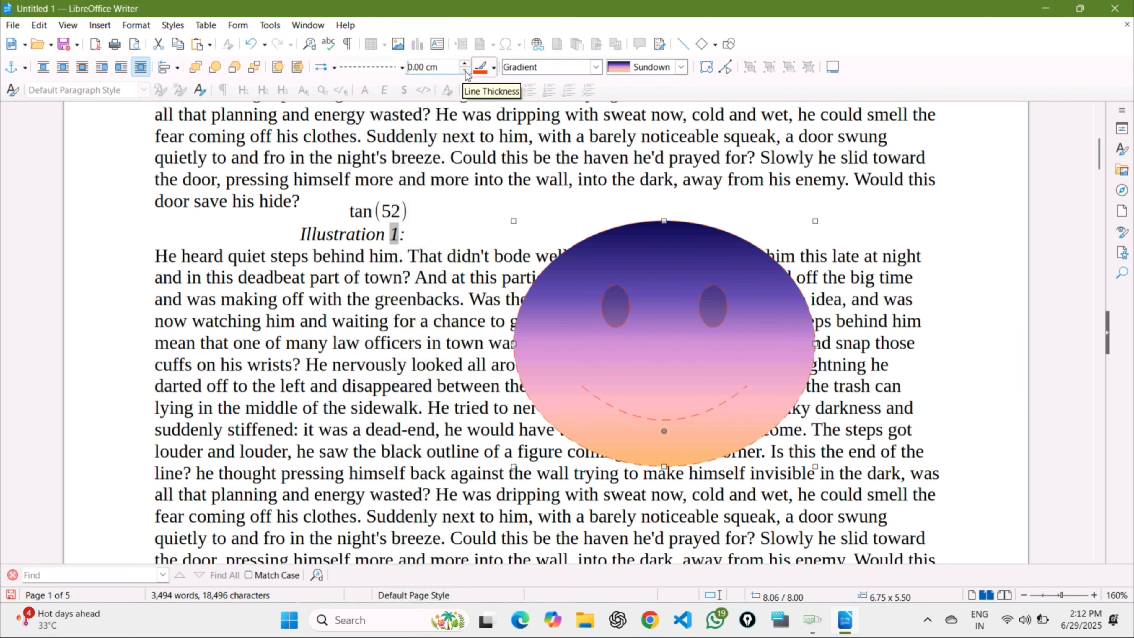
click(392, 424)
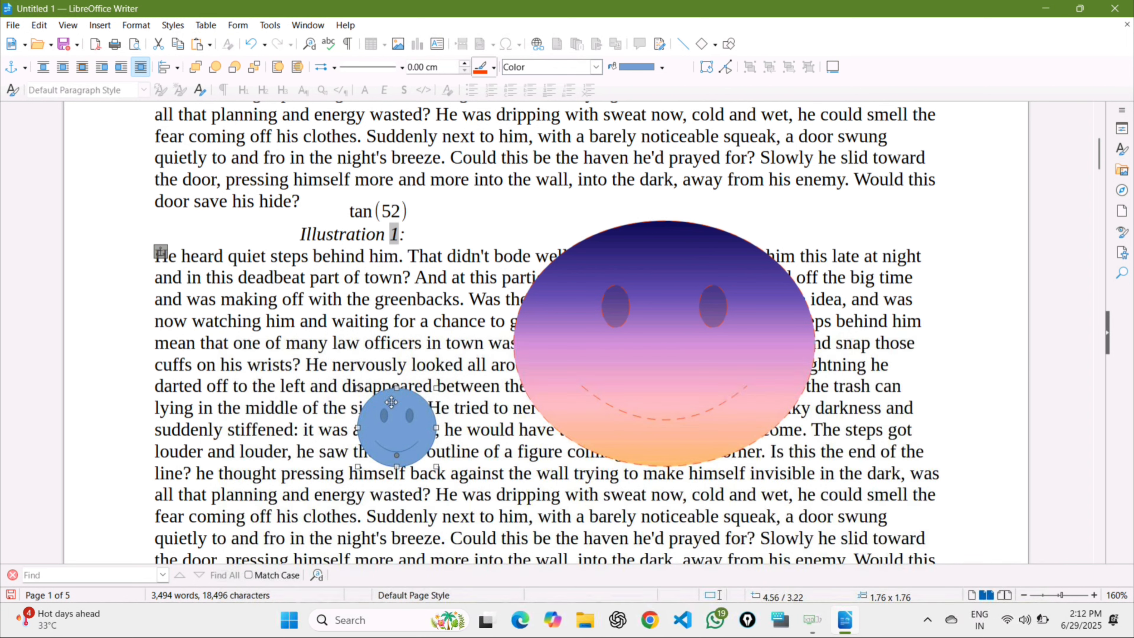
key(Escape)
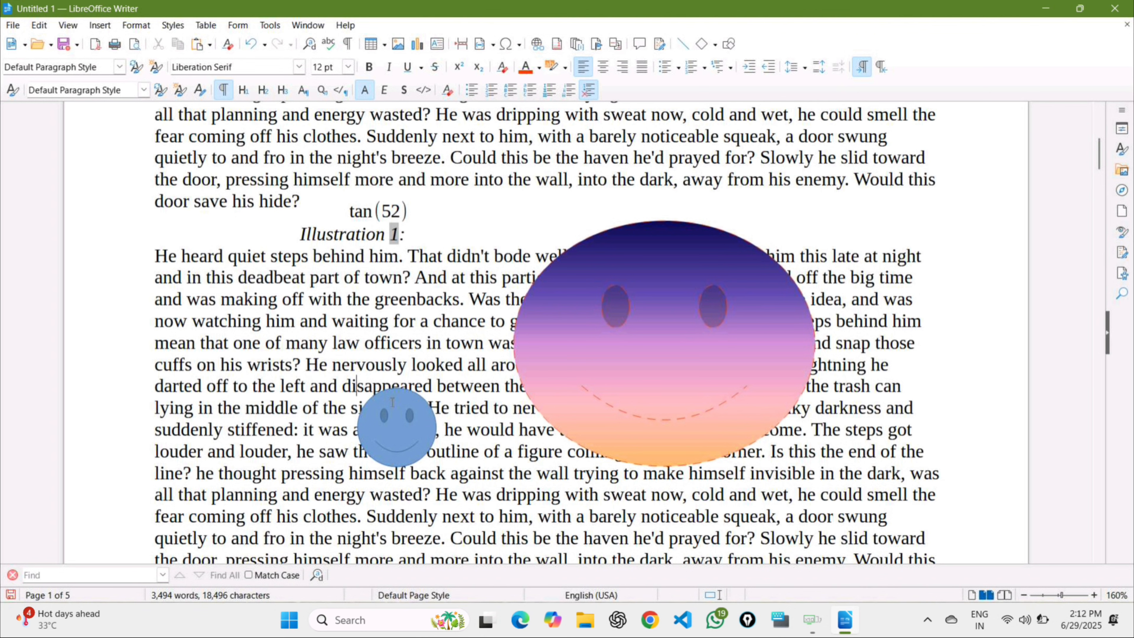
key(ctrl+z)
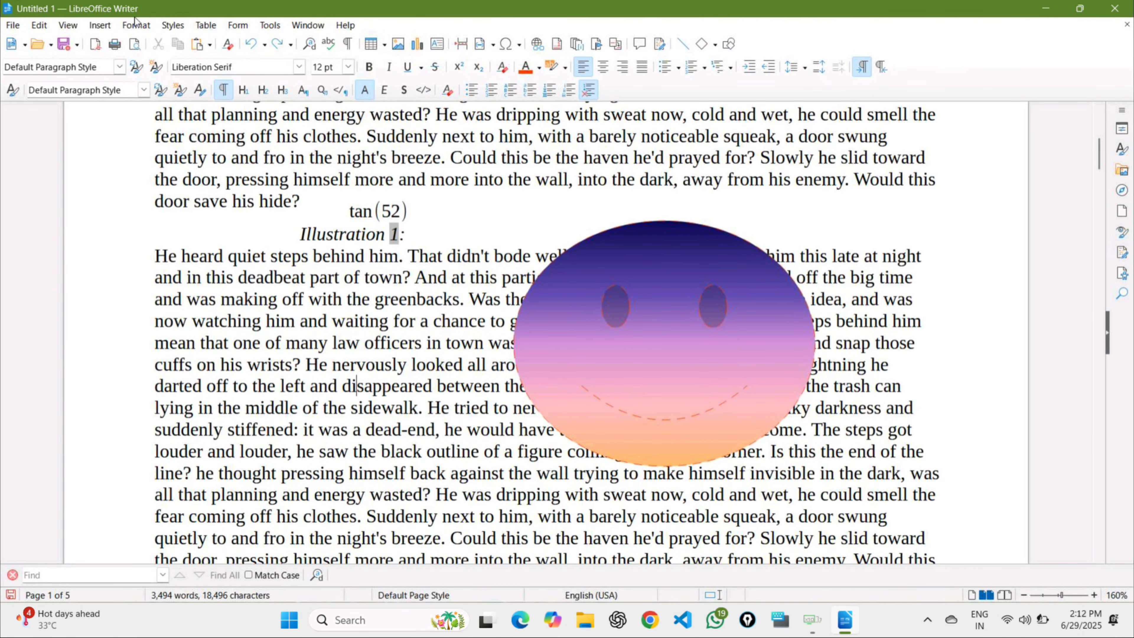
Insert a section at the cursor in the paragraph beside the smiley, with indents of 1.30 cm before and 1.40 cm after the section.
click(104, 27)
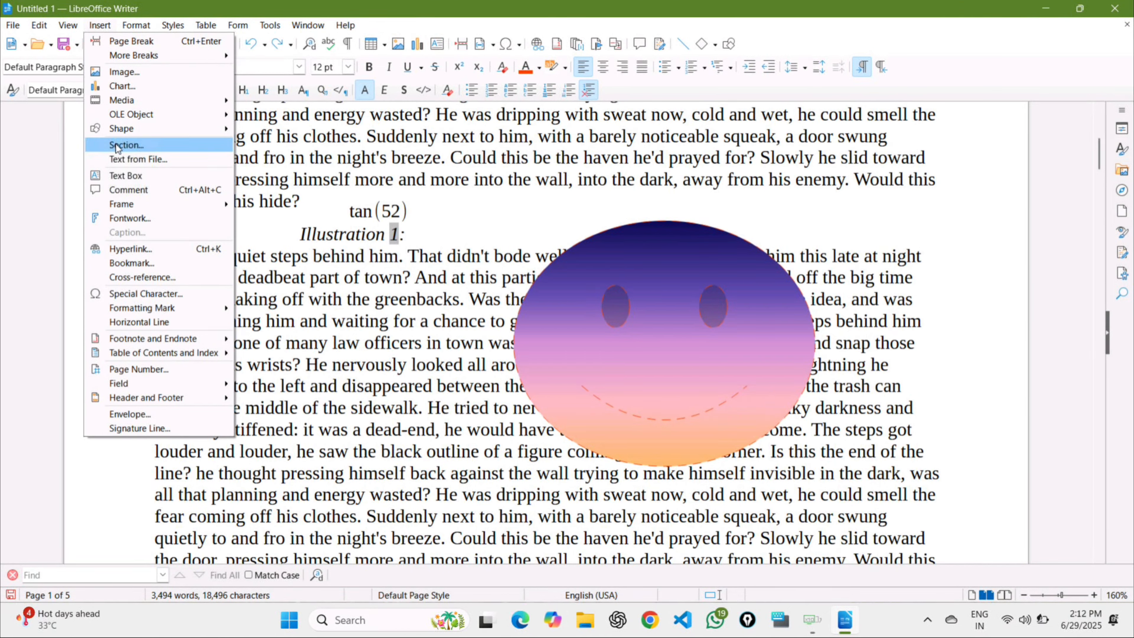
click(135, 146)
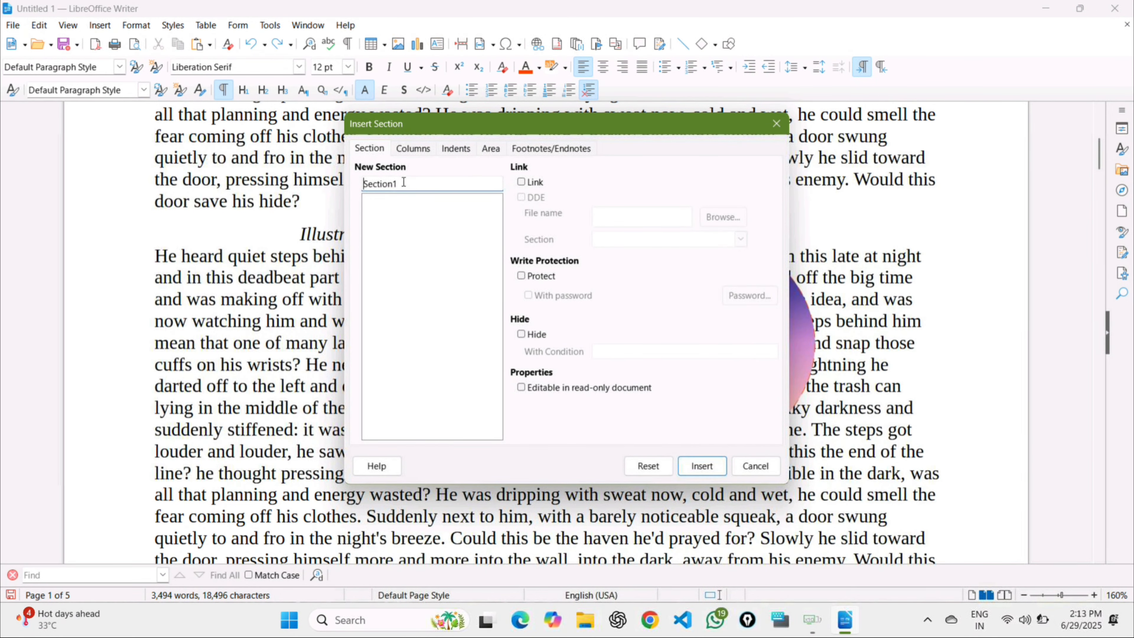
click(412, 149)
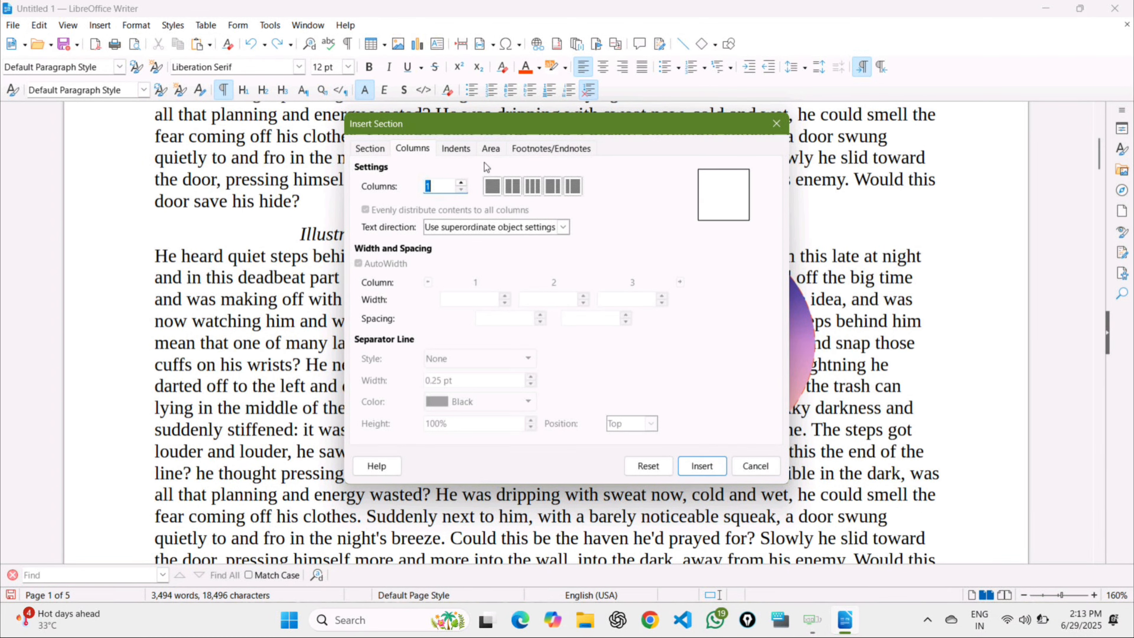
click(462, 154)
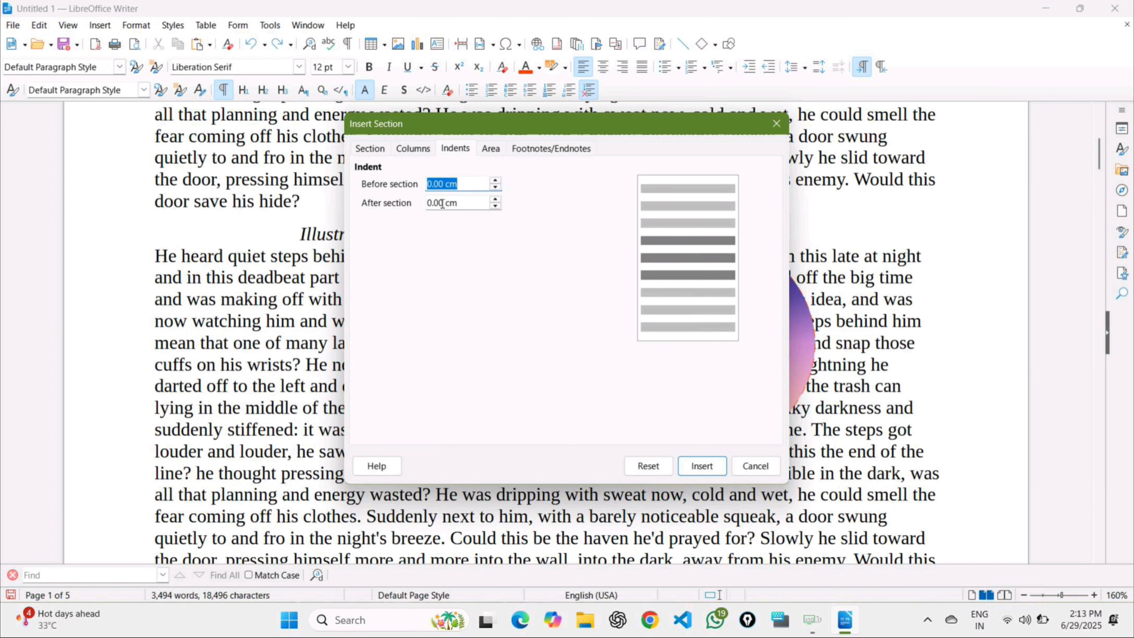
click(494, 180)
click(495, 180)
drag(494, 181, 498, 199)
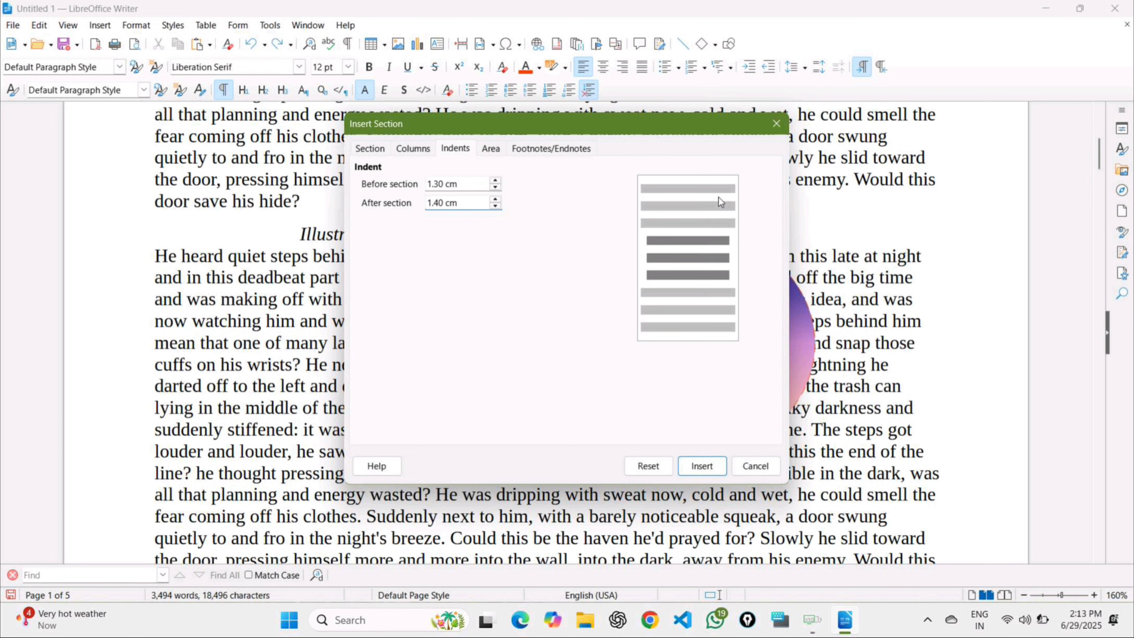
click(705, 466)
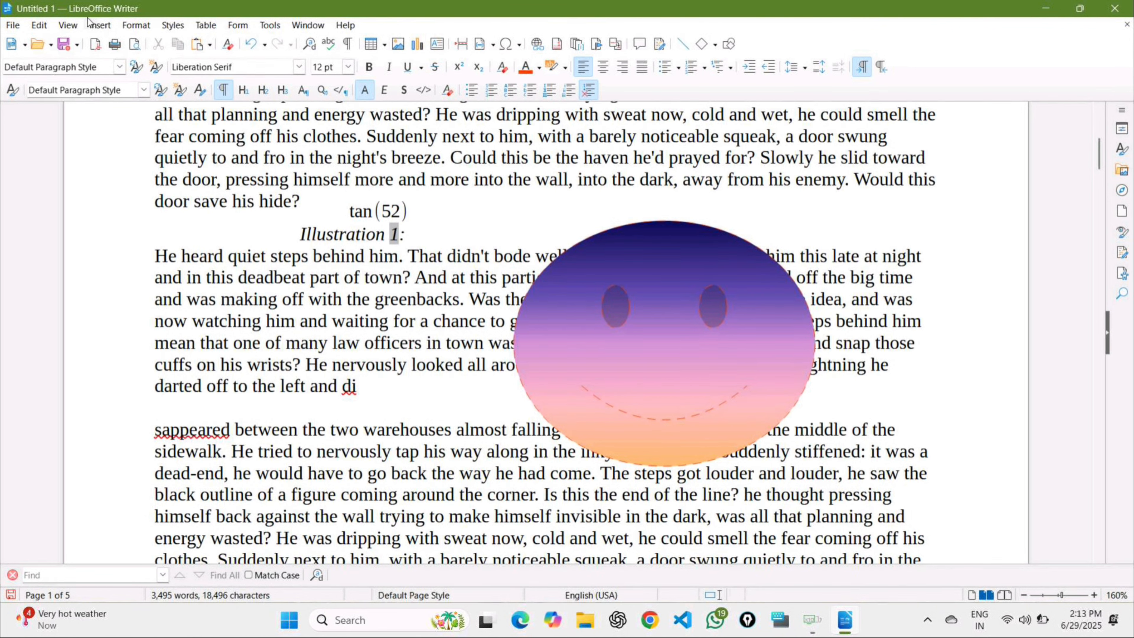
Insert the text of the Set 4 document from the SBDSSS folder on the Desktop into the document.
click(100, 26)
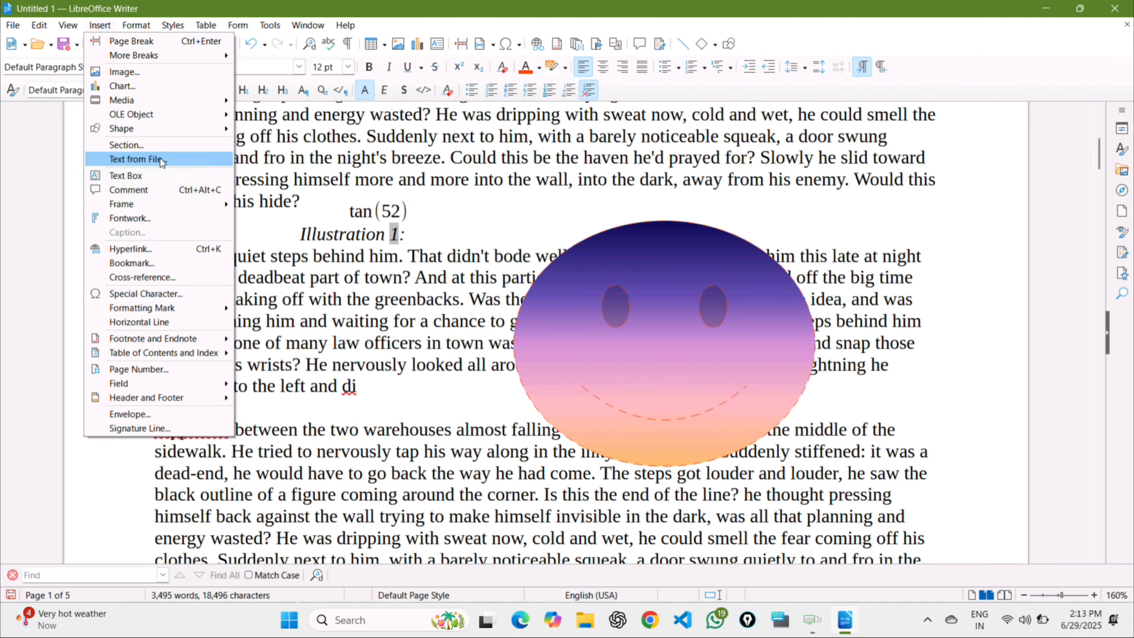
click(373, 336)
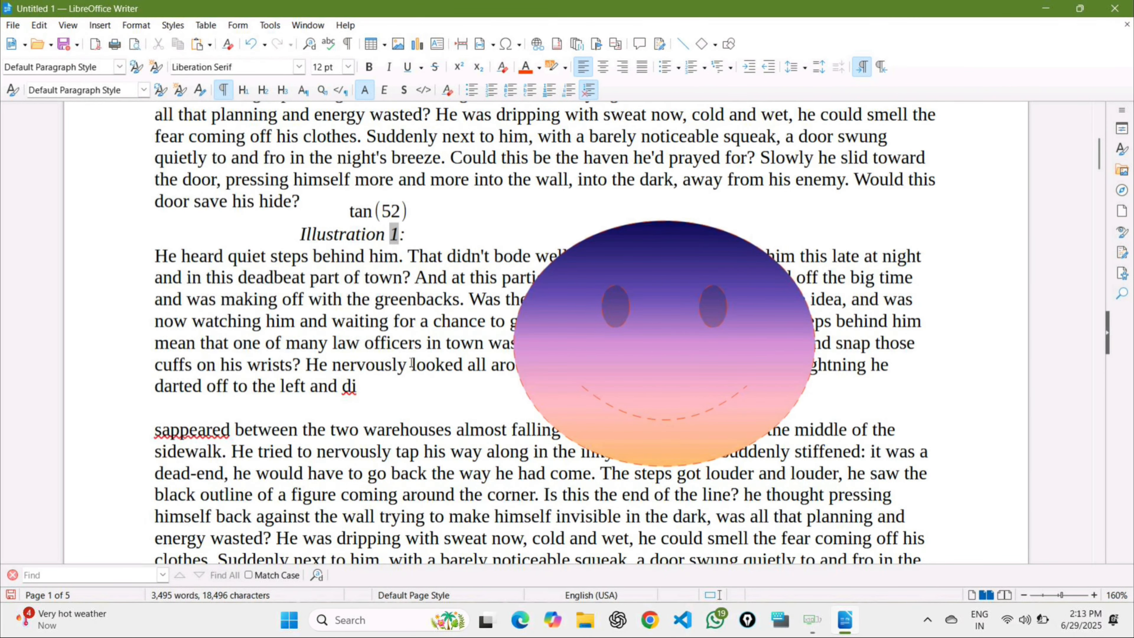
scroll(411, 363, down, 4)
scroll(411, 363, down, 3)
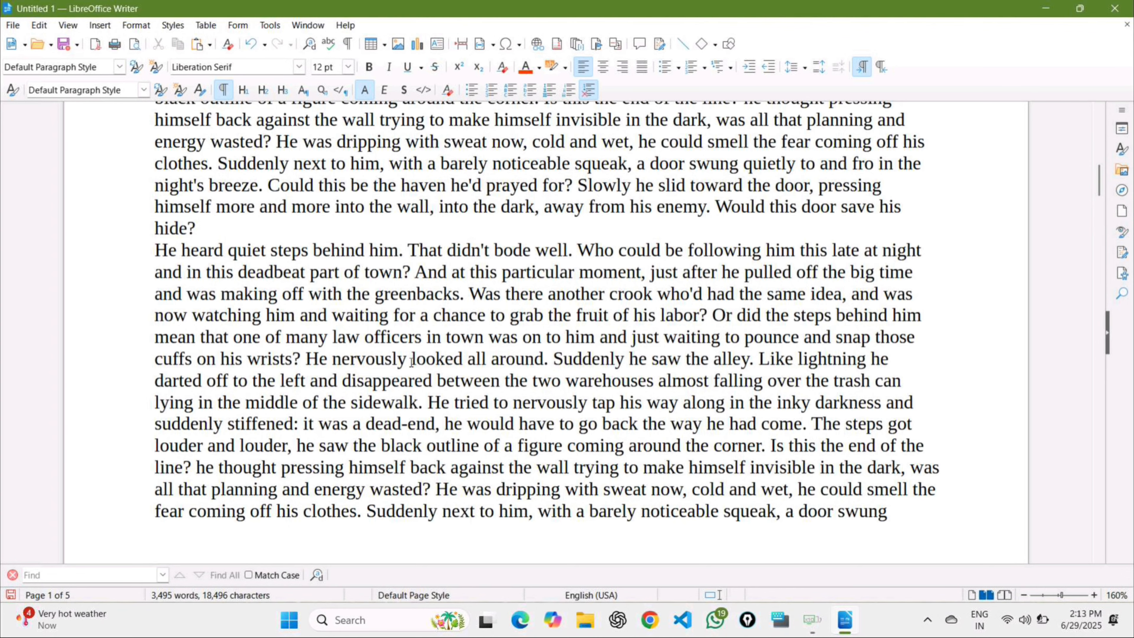
scroll(411, 363, down, 5)
scroll(411, 362, down, 5)
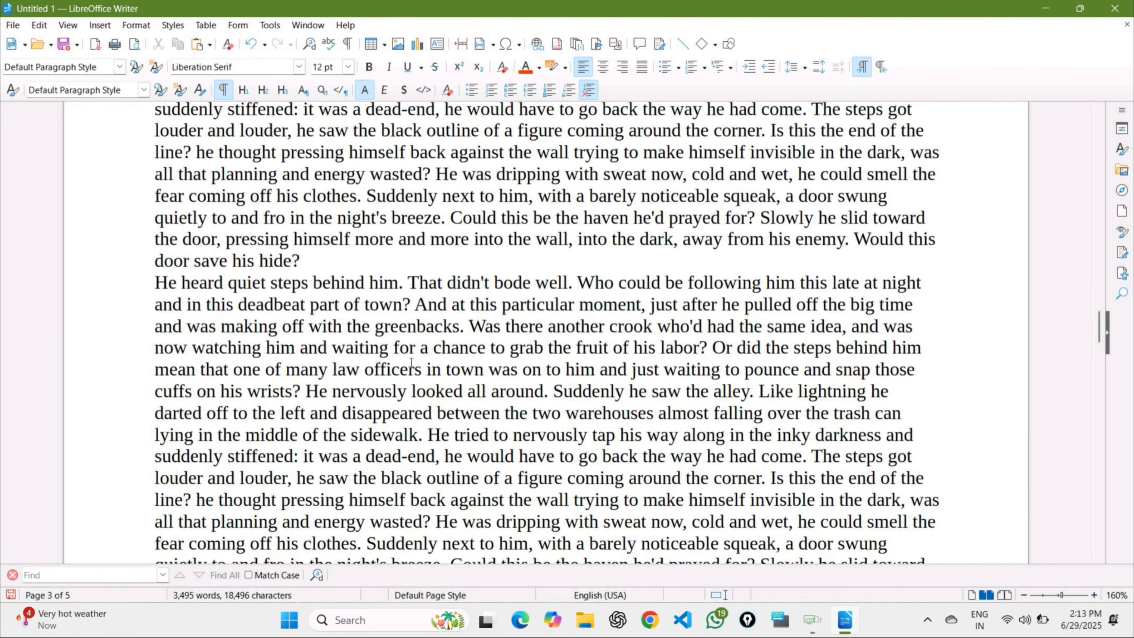
scroll(411, 363, down, 15)
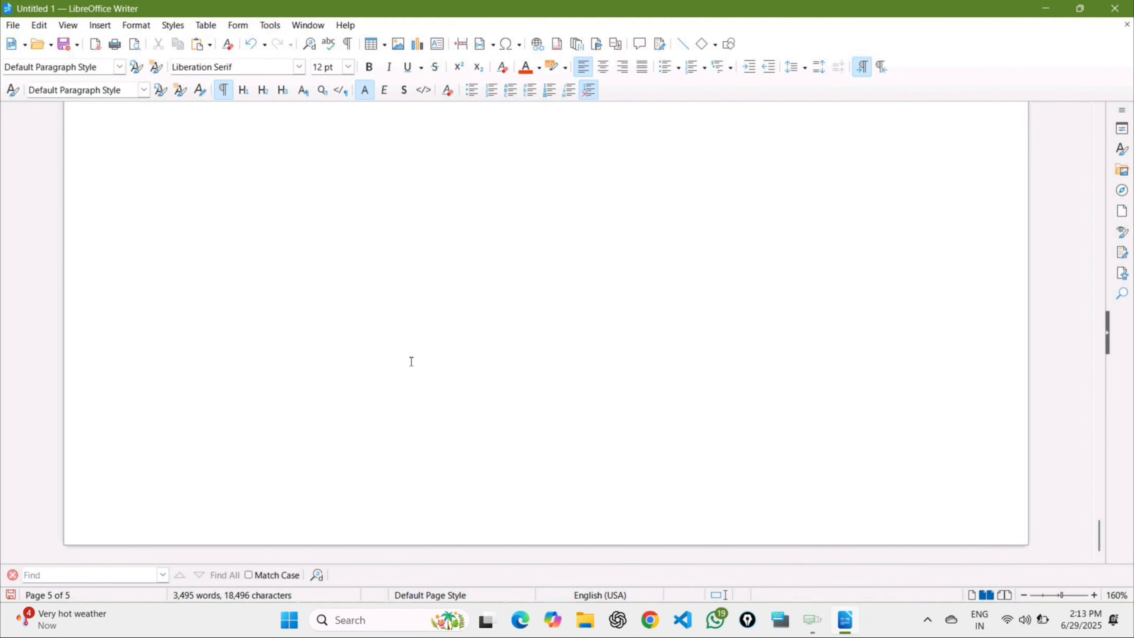
scroll(411, 362, up, 5)
click(100, 25)
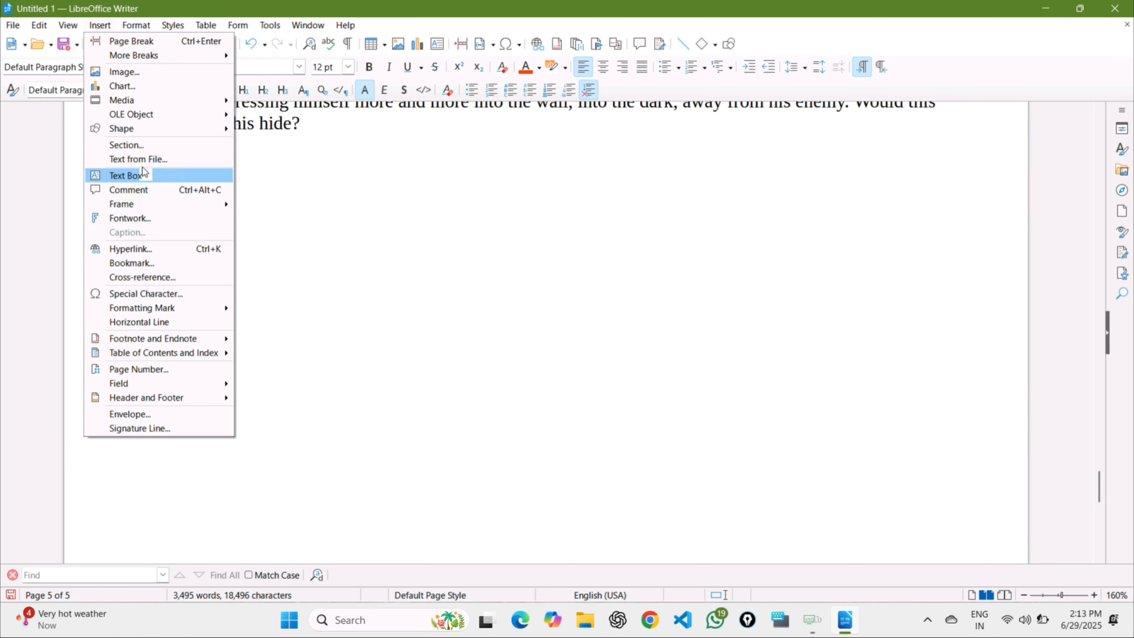
click(150, 158)
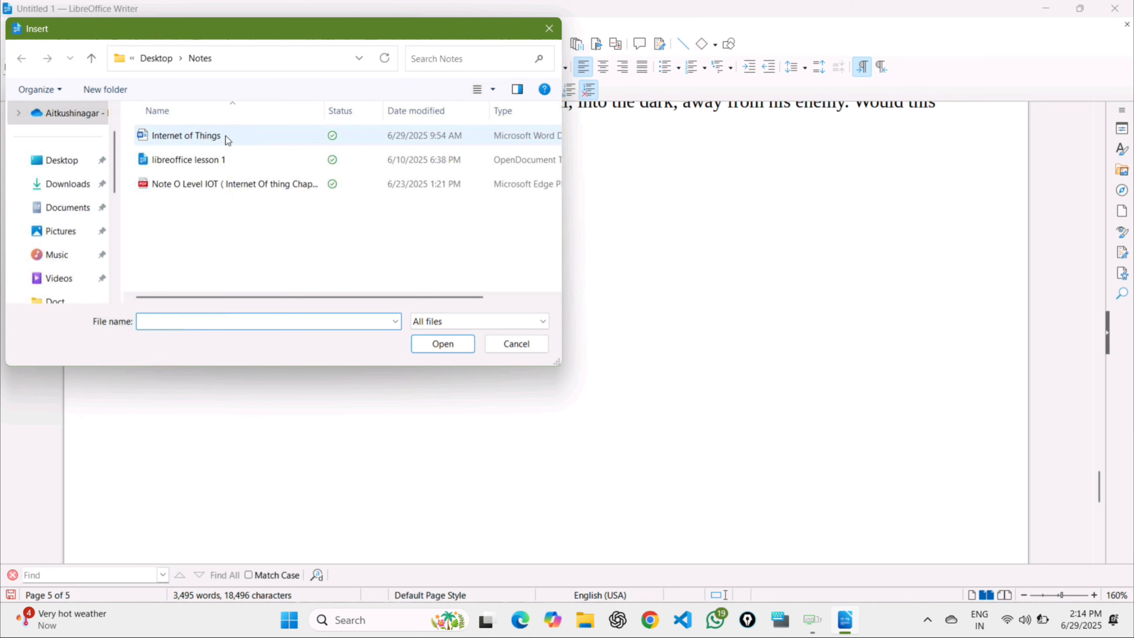
click(72, 170)
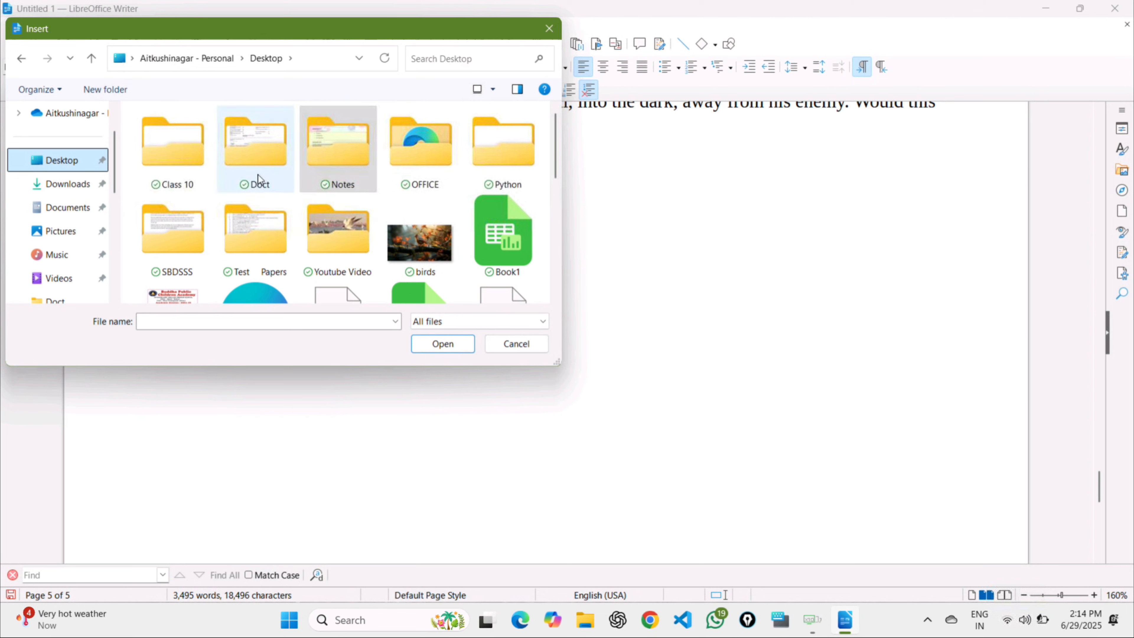
mouse_move(265, 164)
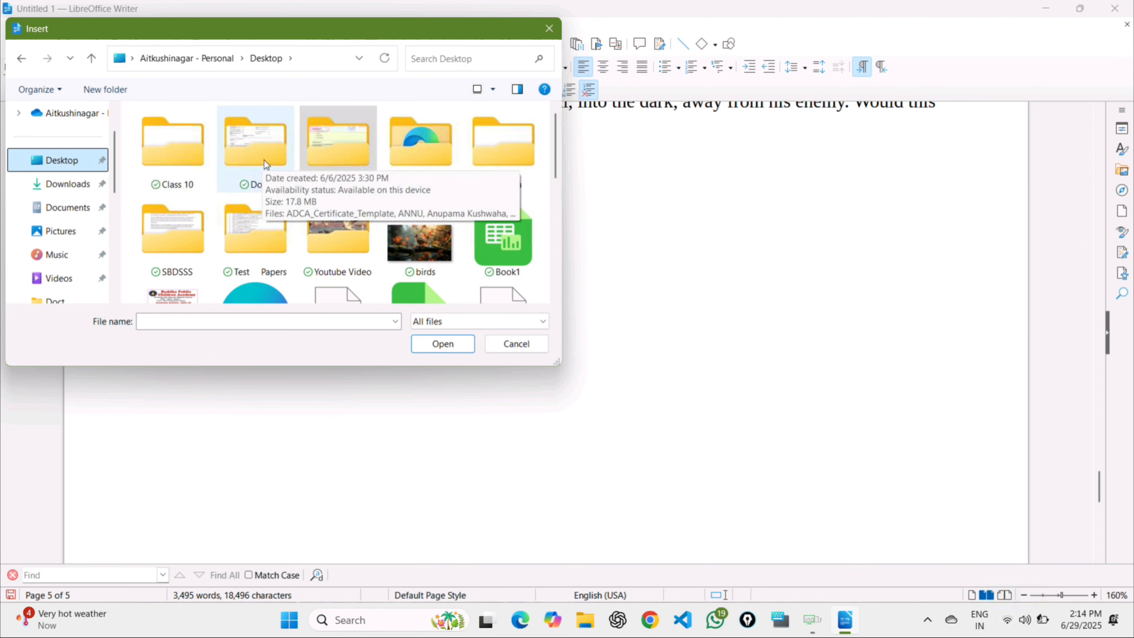
double_click(182, 235)
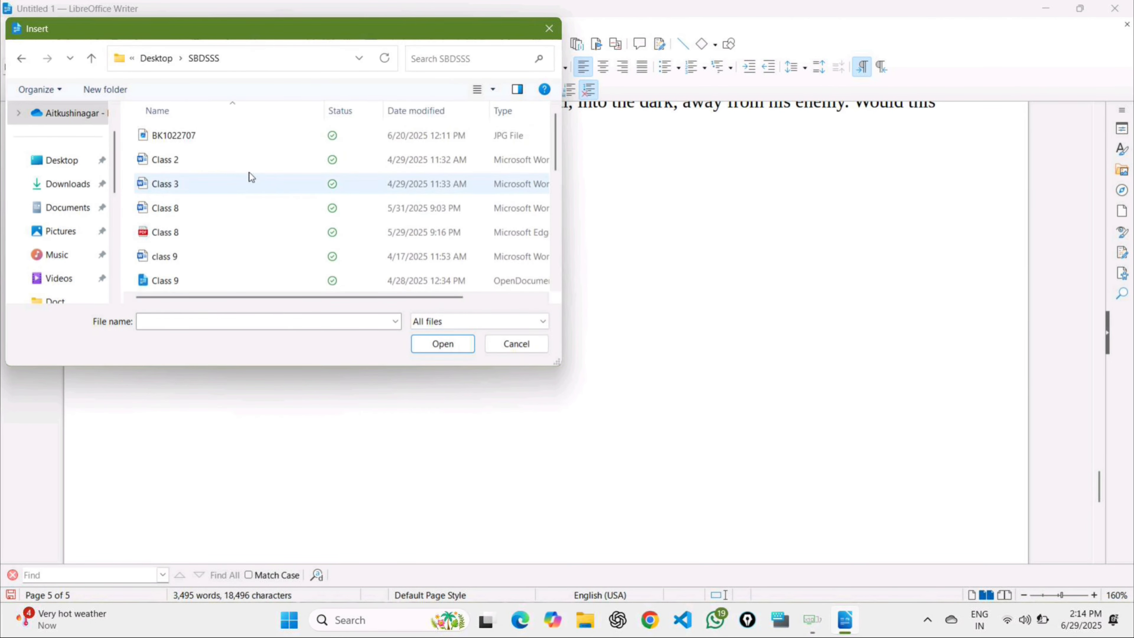
scroll(249, 245, down, 5)
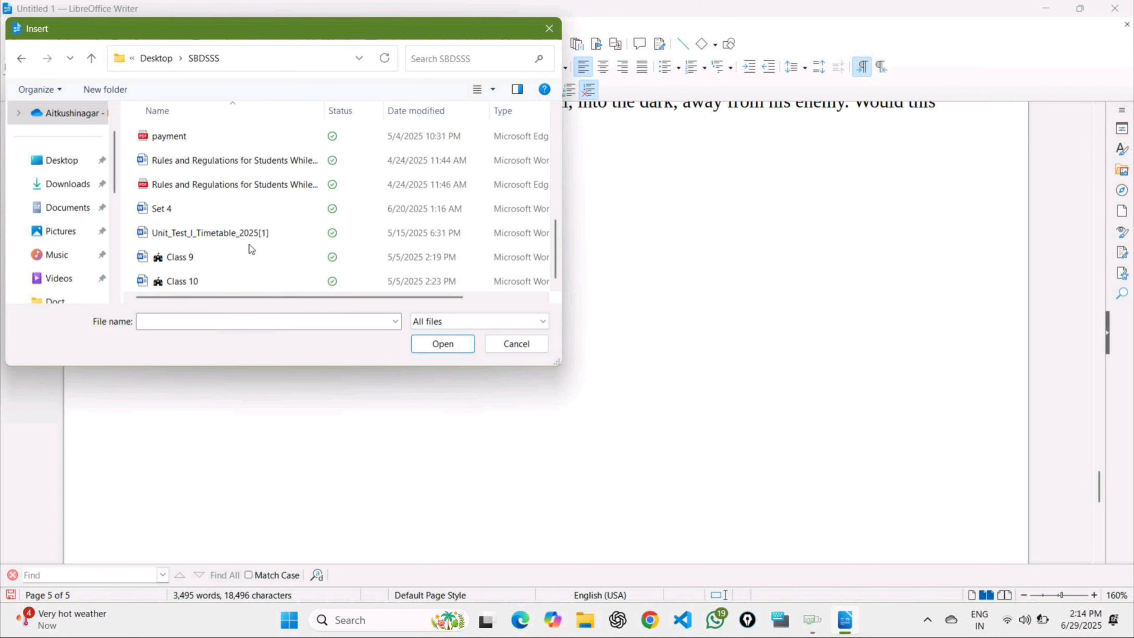
scroll(249, 244, up, 1)
scroll(249, 244, down, 1)
click(198, 208)
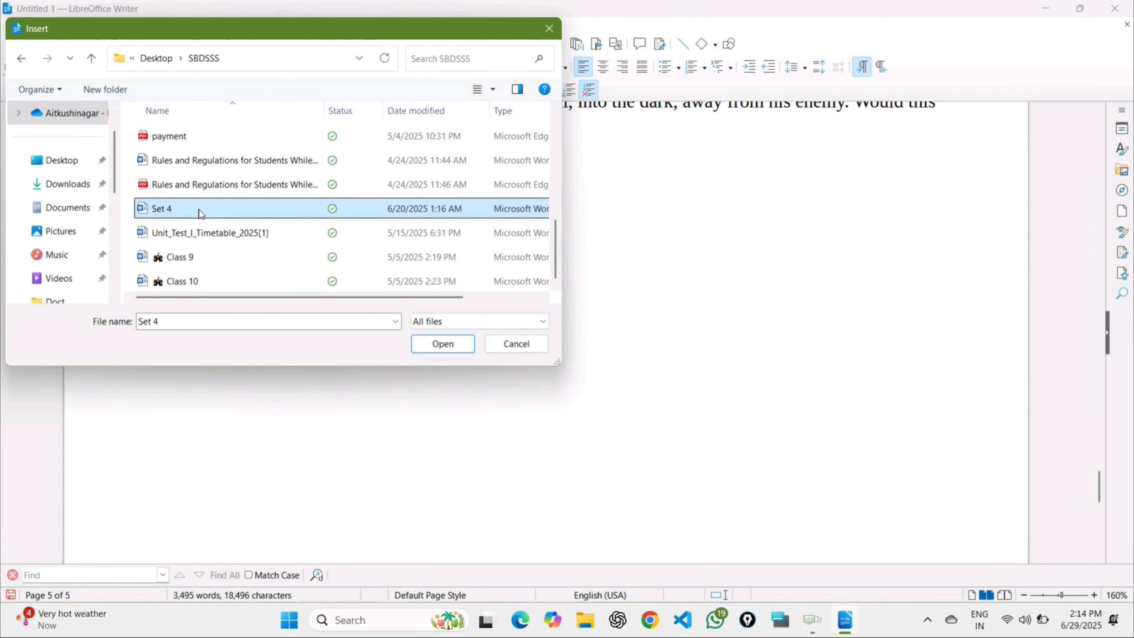
click(455, 345)
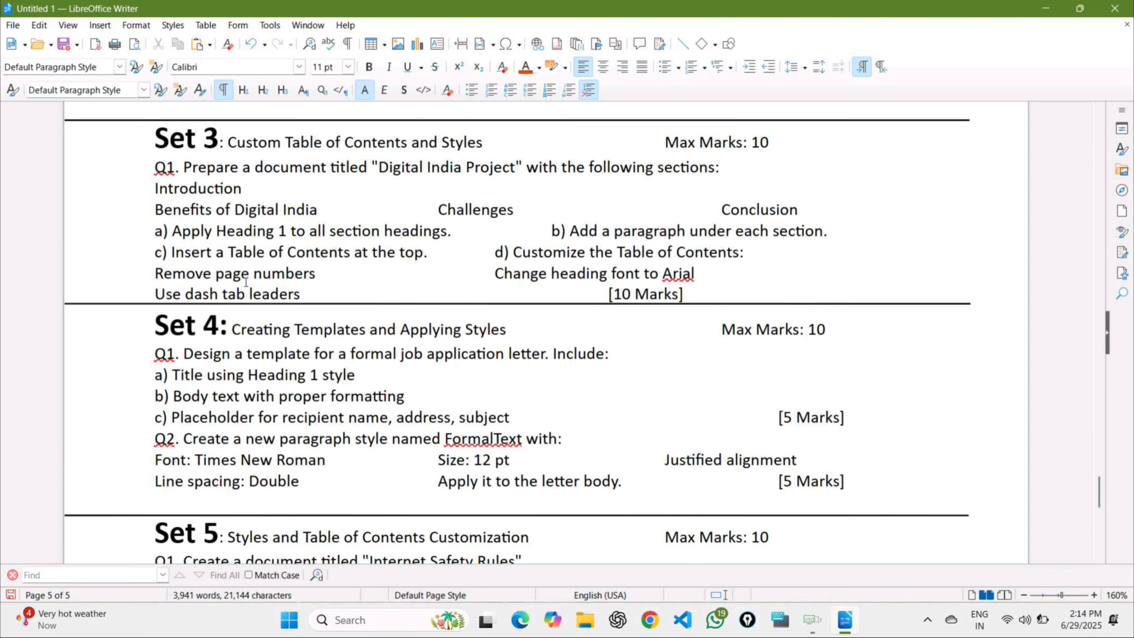
Draw a text box about 7.00 × 1.25 cm in the blank space above the Set 1 heading and select it.
scroll(246, 282, up, 10)
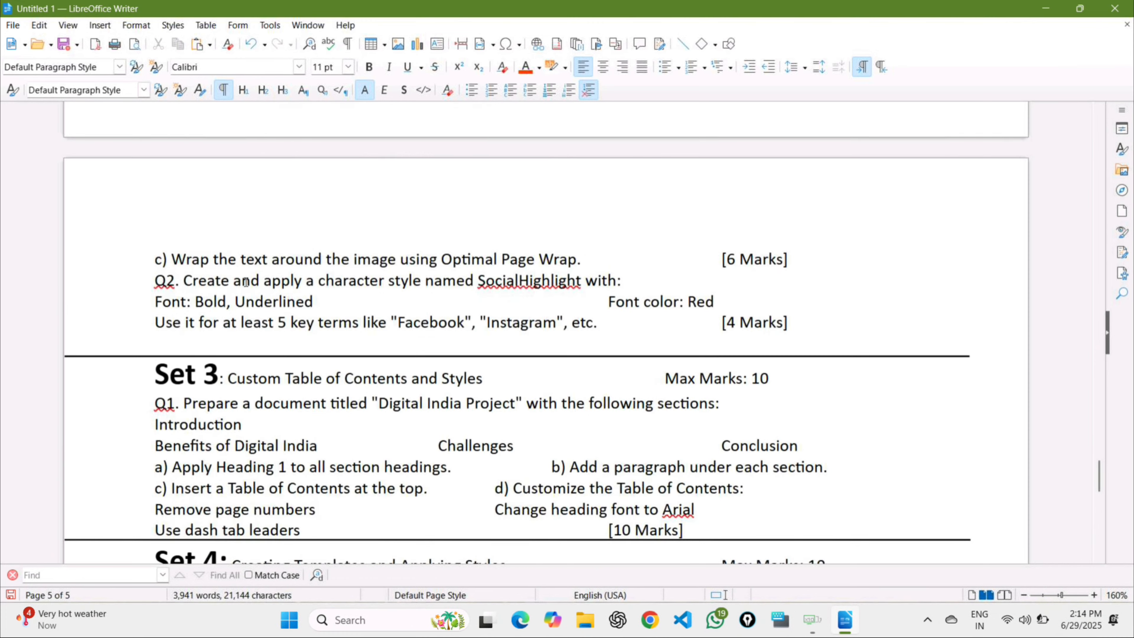
scroll(246, 281, up, 10)
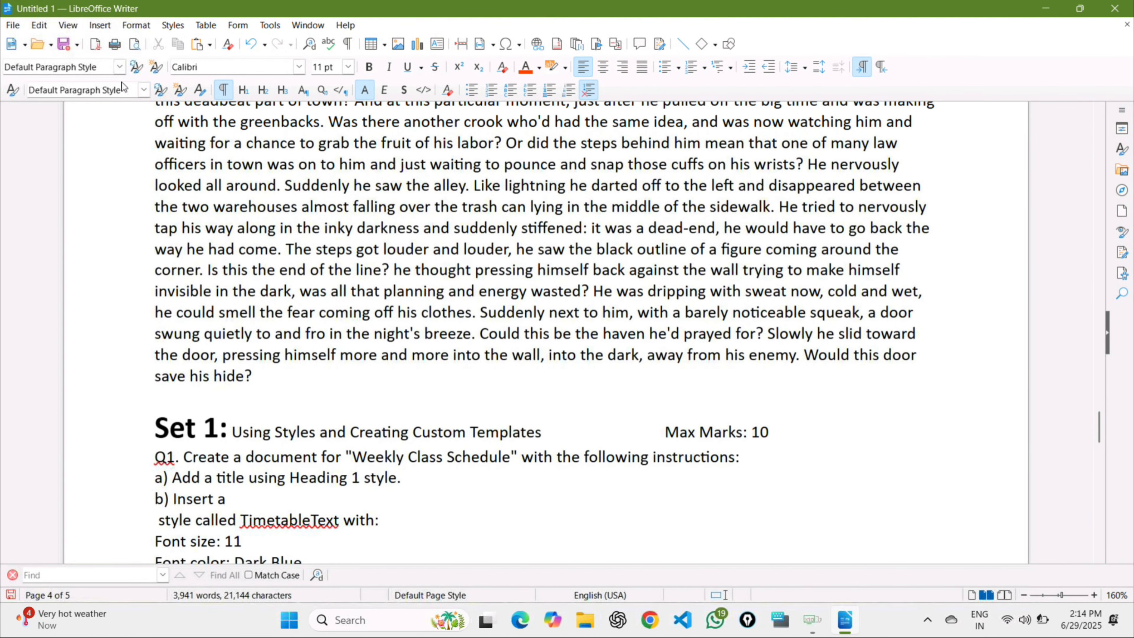
click(99, 25)
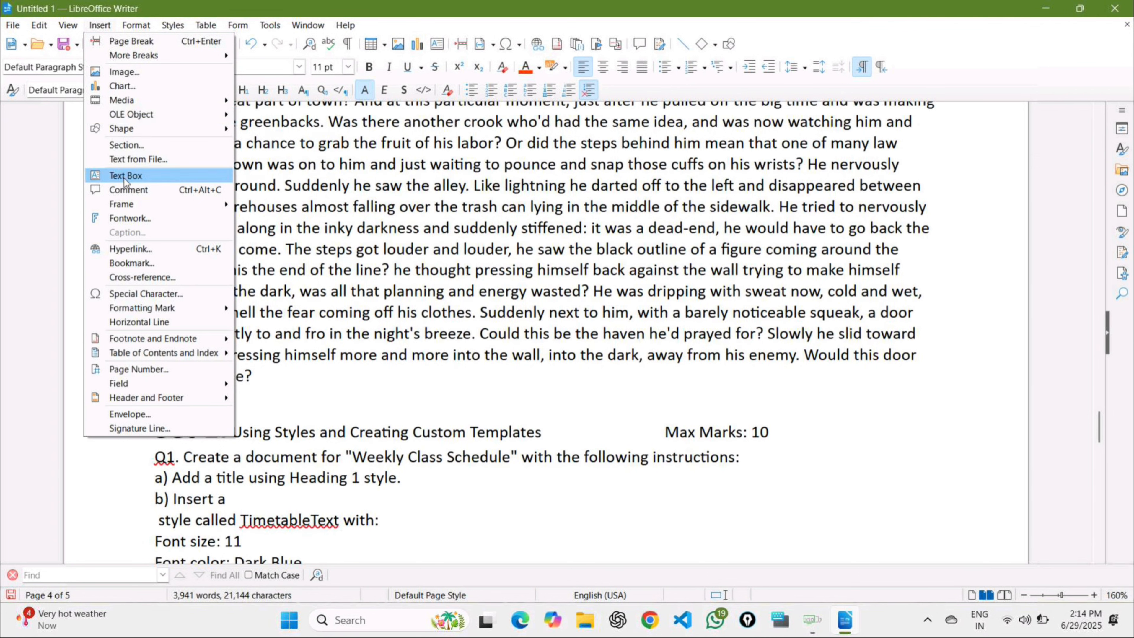
click(480, 398)
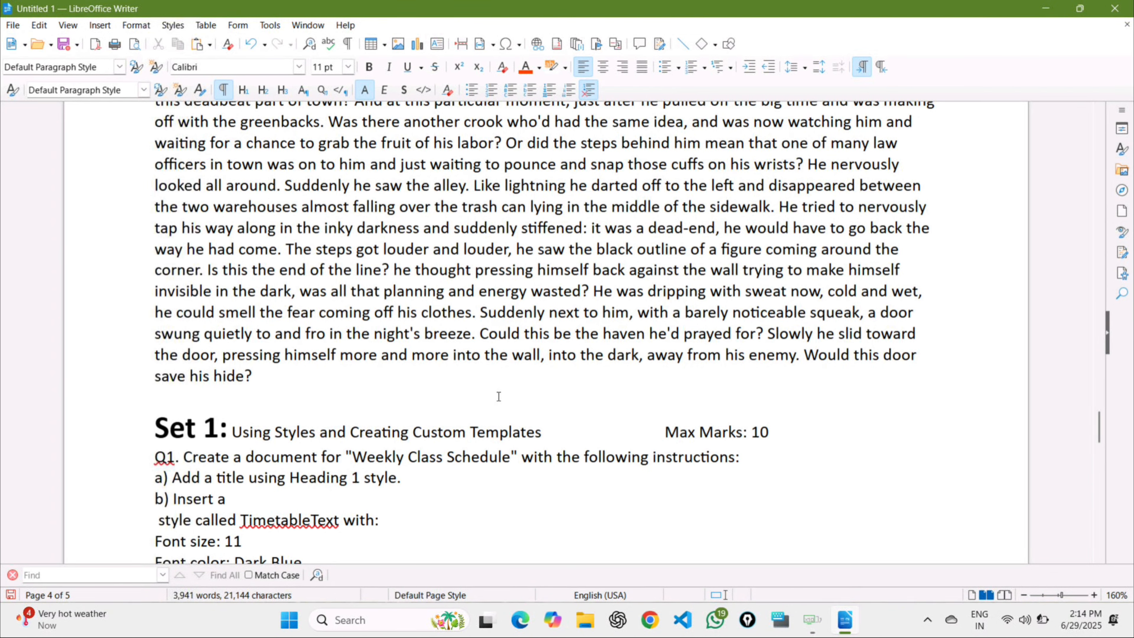
click(101, 25)
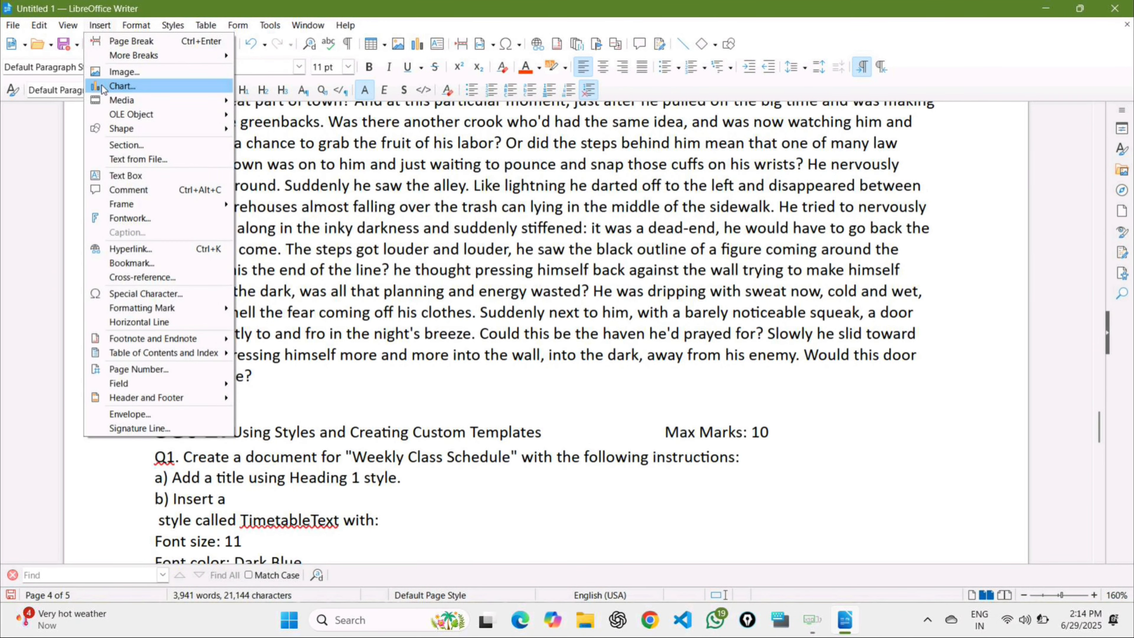
click(133, 175)
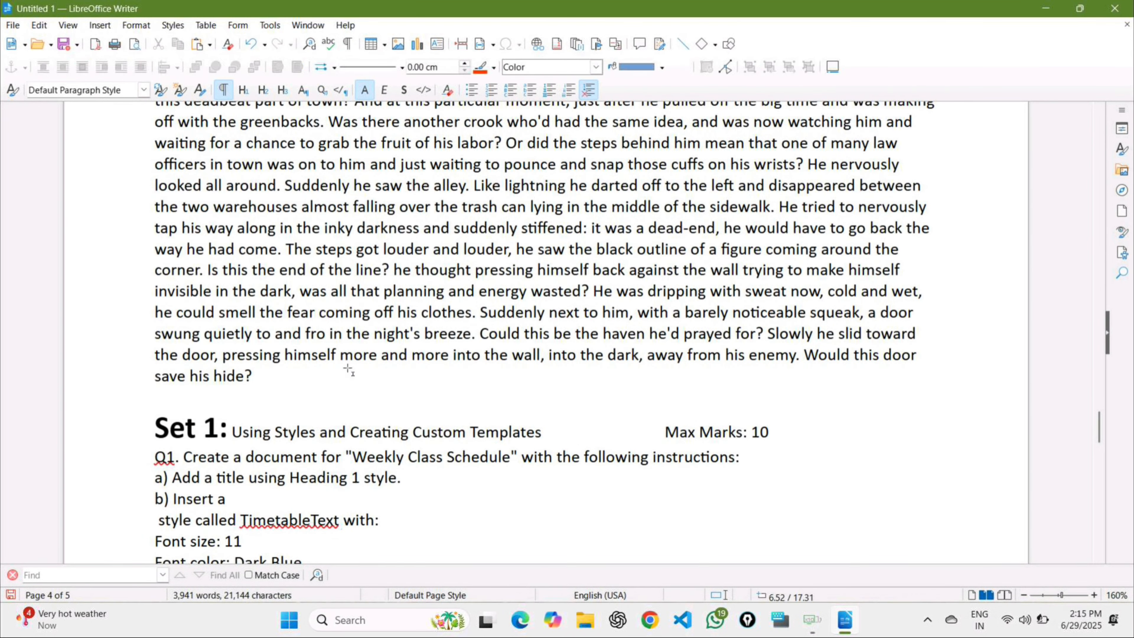
mouse_move(335, 365)
mouse_down()
mouse_move(392, 432)
mouse_move(573, 435)
mouse_move(647, 421)
mouse_up()
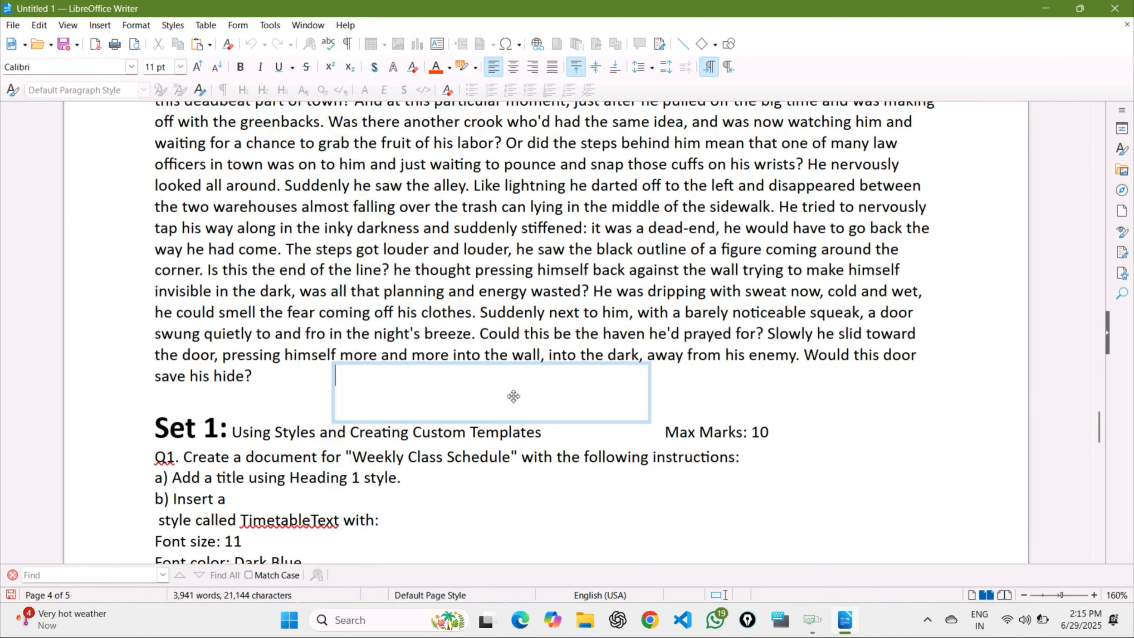
key(Escape)
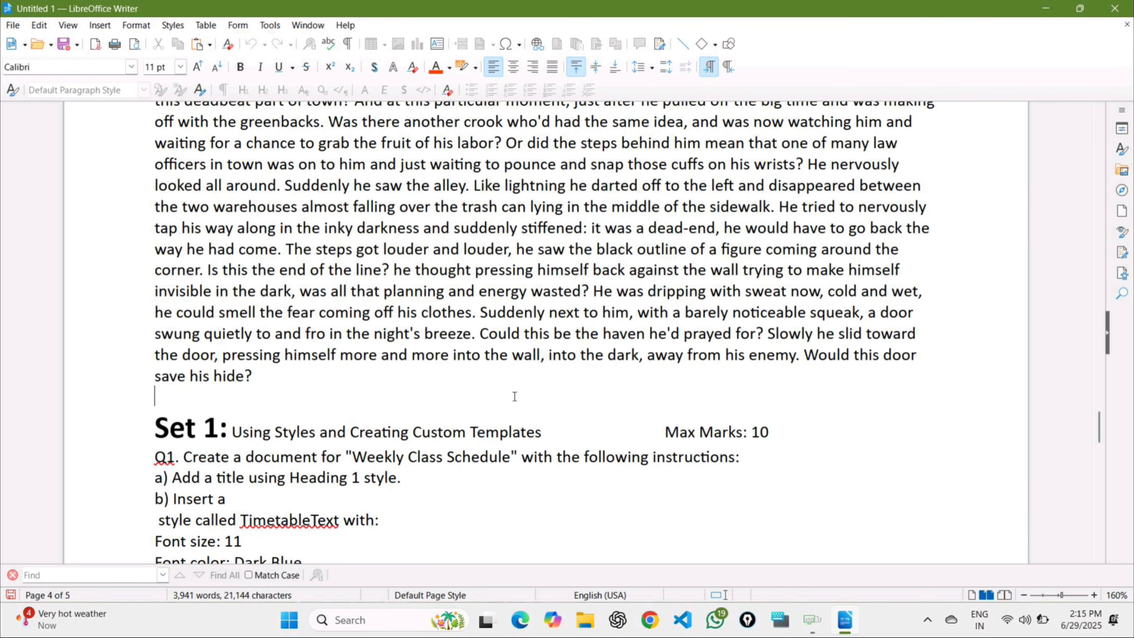
click(448, 393)
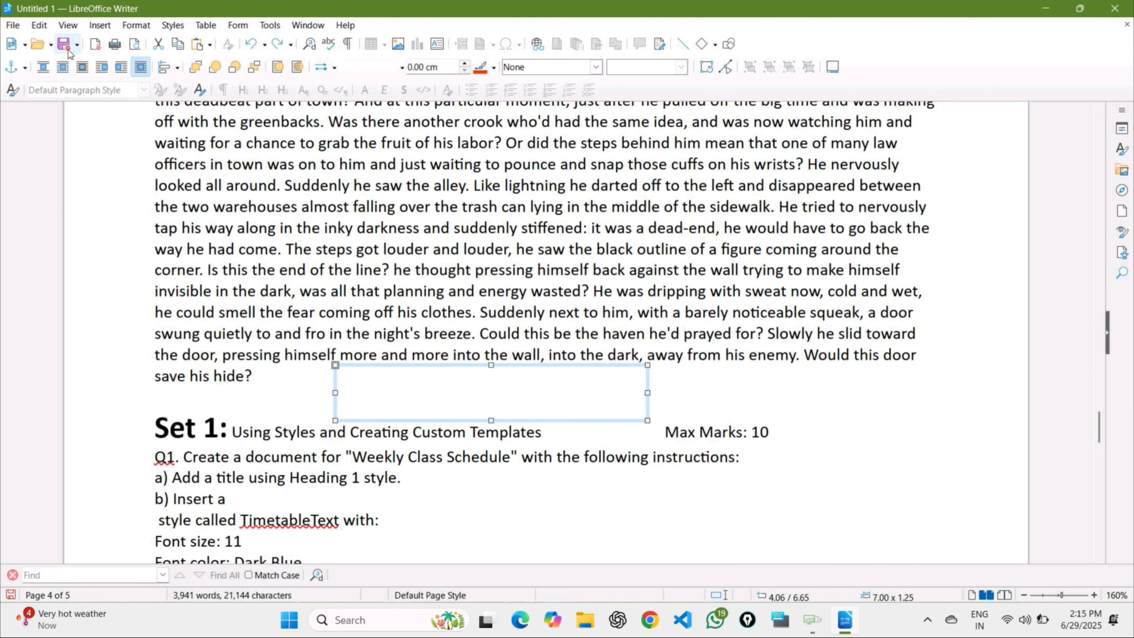
Give the text box's border a 0.10 cm thickness, a dotted line style and a gold line colour.
click(465, 64)
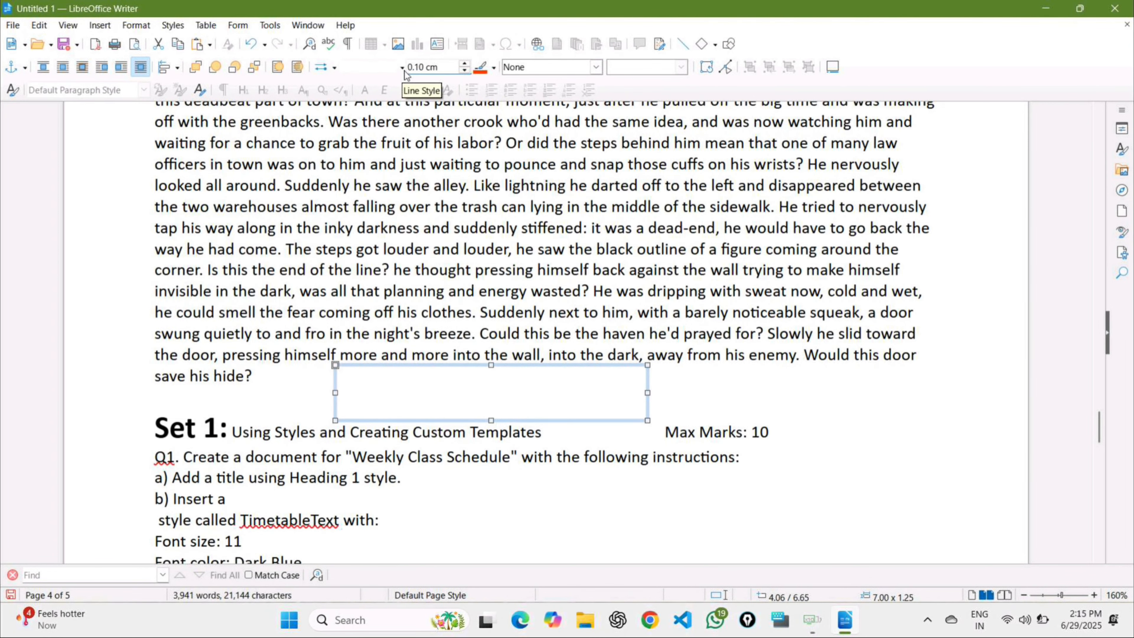
click(401, 68)
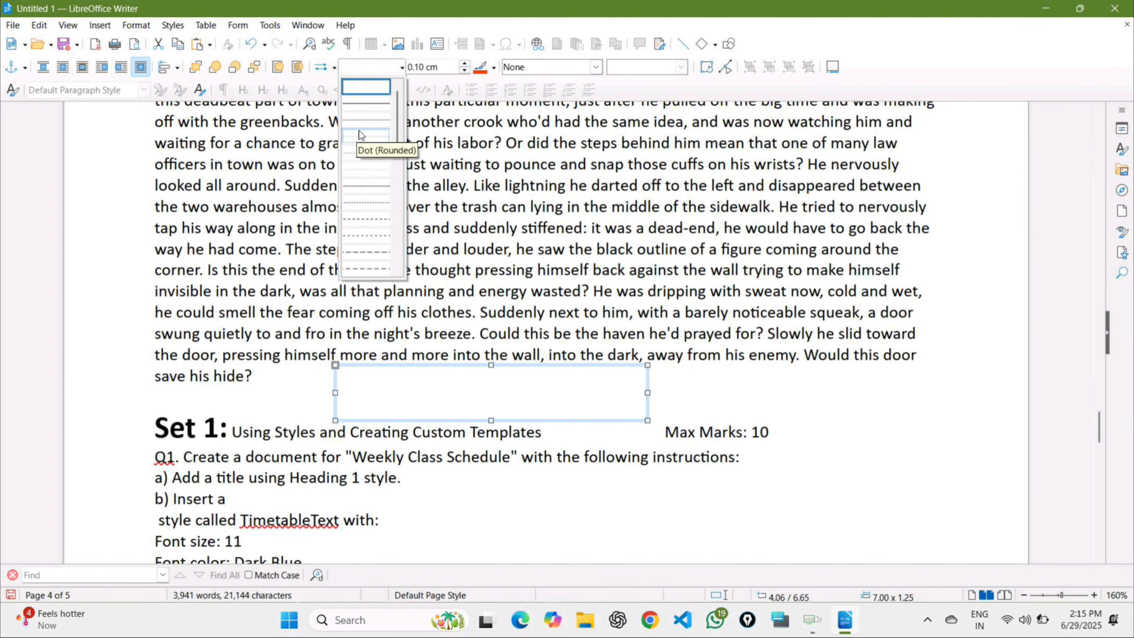
click(366, 121)
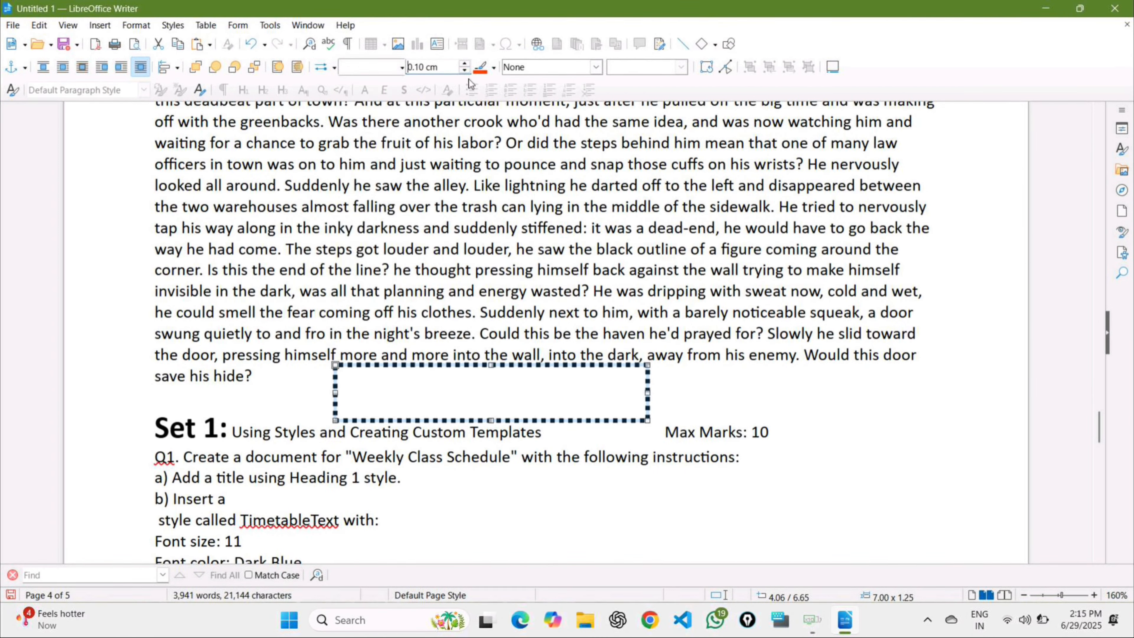
click(485, 72)
click(494, 67)
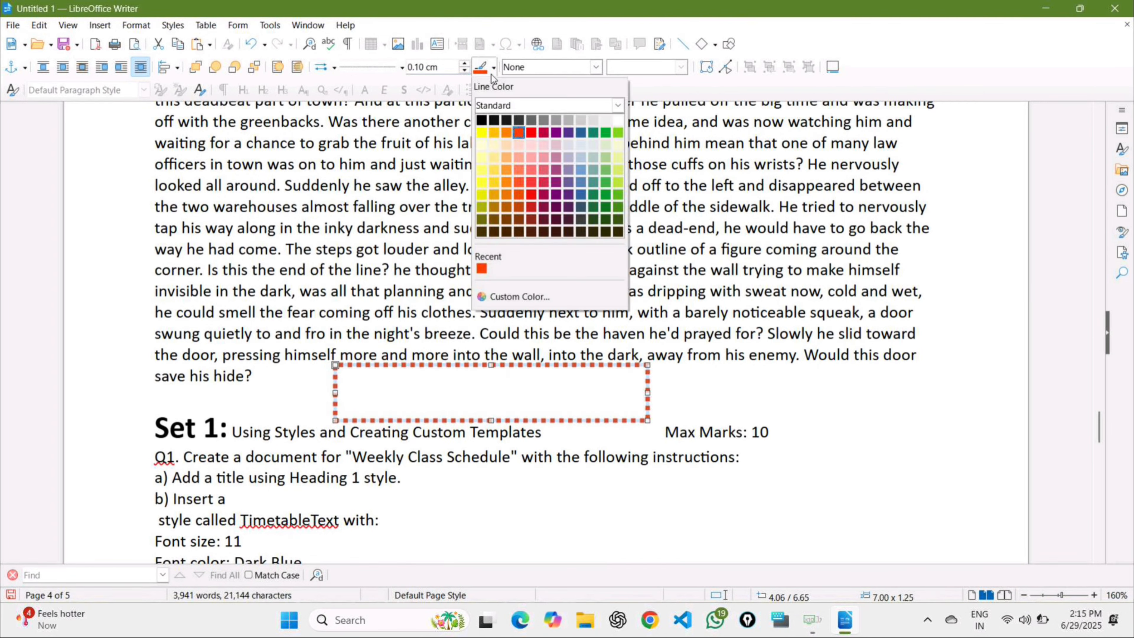
click(494, 133)
Fill the text box with a solid light yellow colour.
click(597, 67)
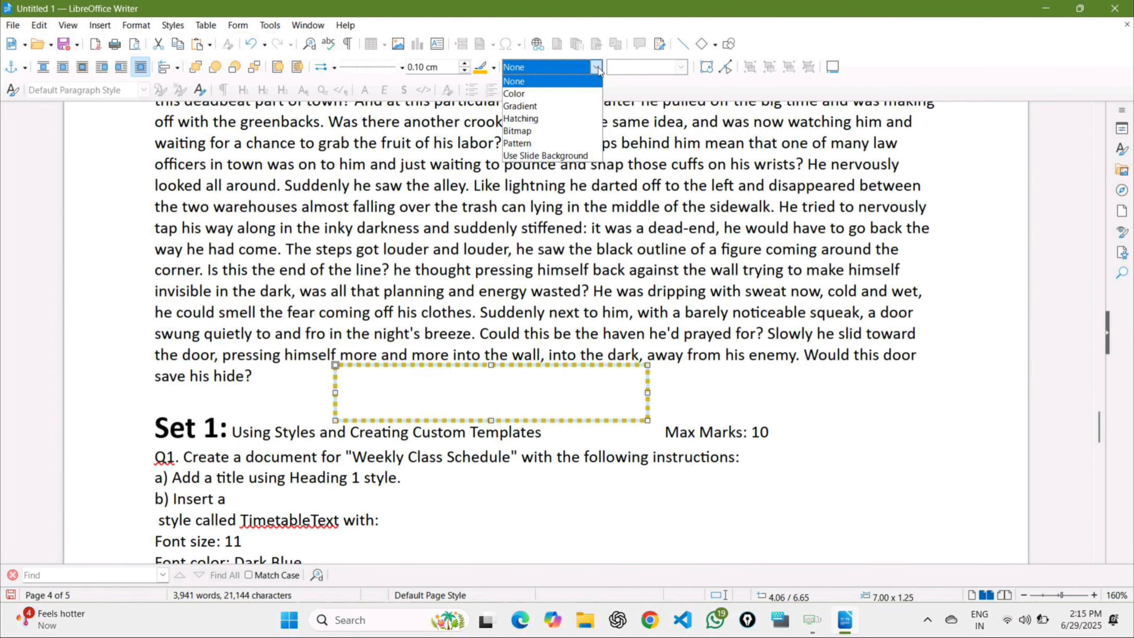
click(550, 92)
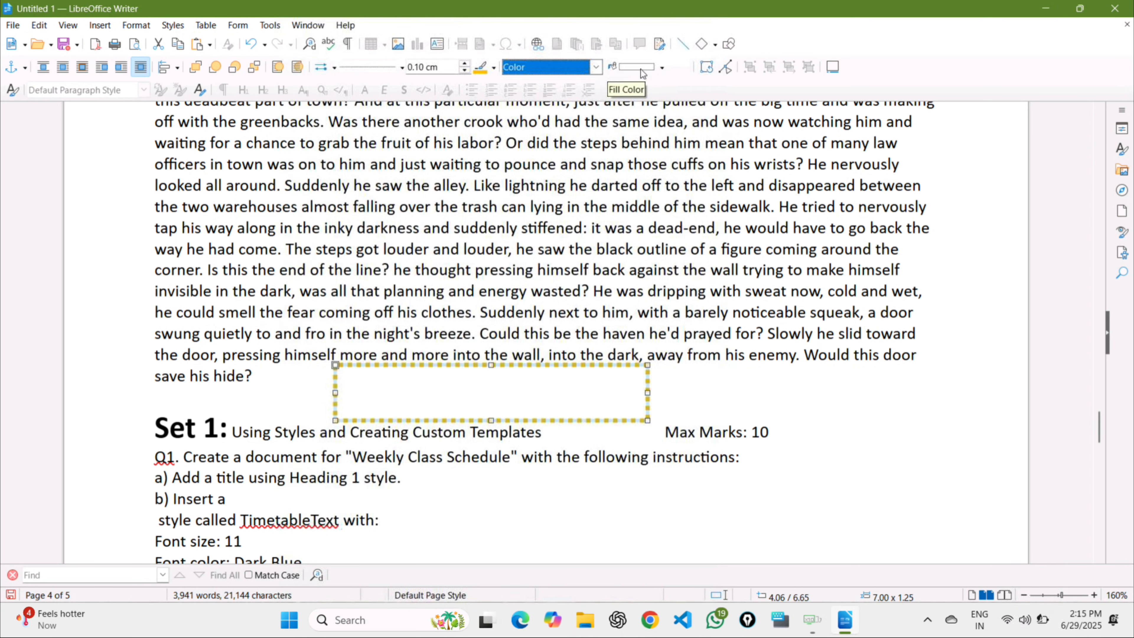
click(664, 67)
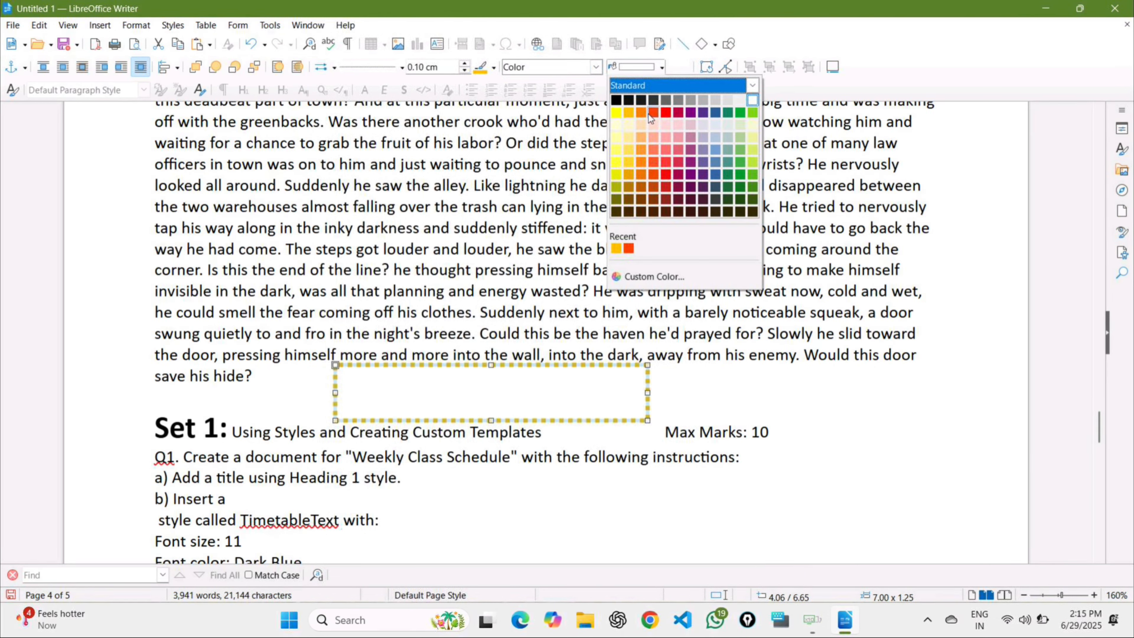
click(617, 126)
Enter "Hfuidhgvuidhgvudfhvu hfnuighfudnb" and "vhfuiv" on two lines in the text box, shift the box slightly right and deselect it.
double_click(496, 390)
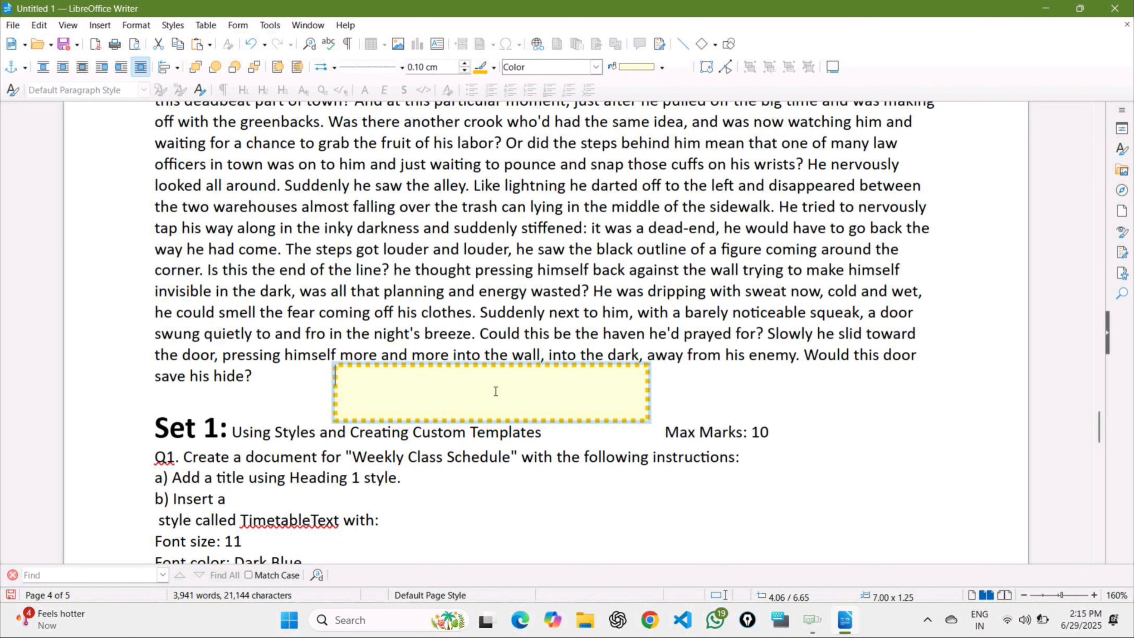
text(hfuidhgvui)
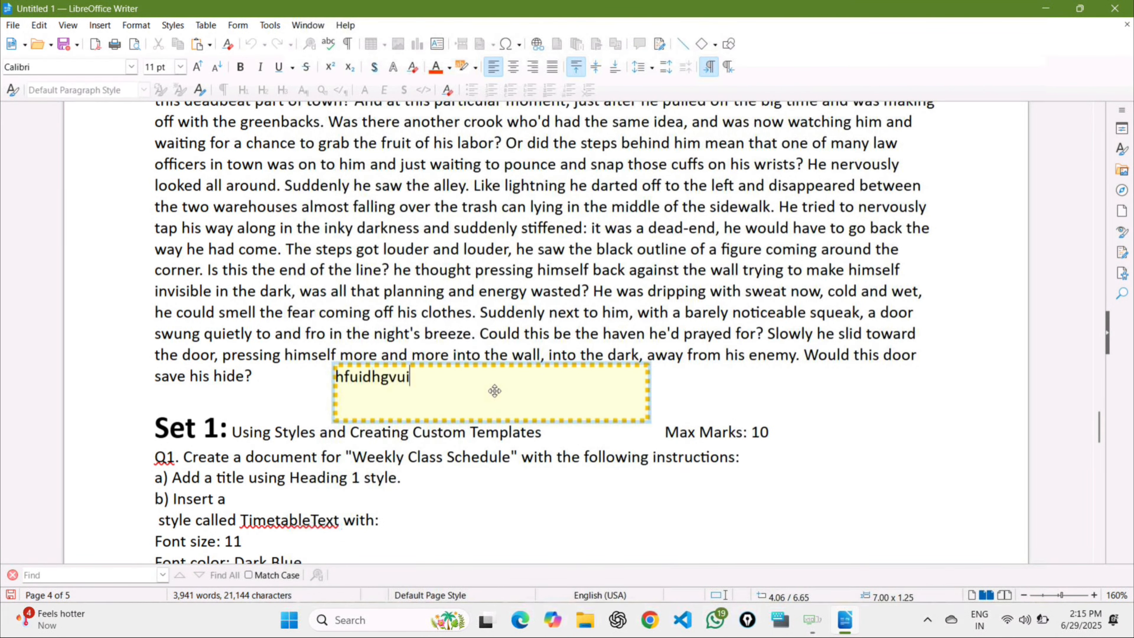
text(dhgvudfhvu hfnuigh)
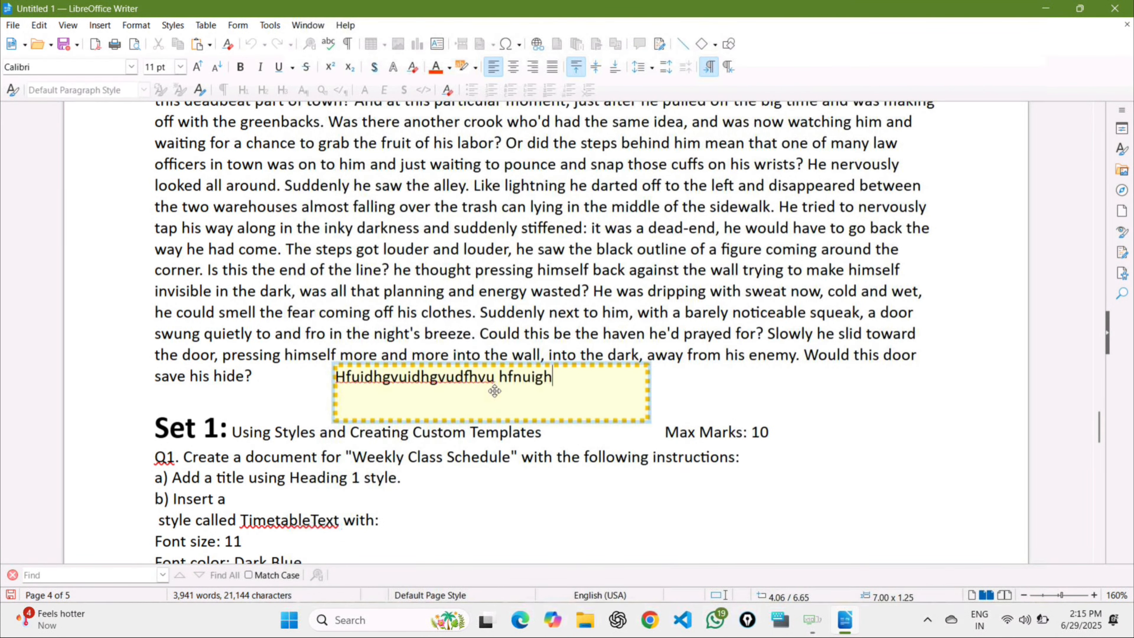
text(fudnb)
key(Return)
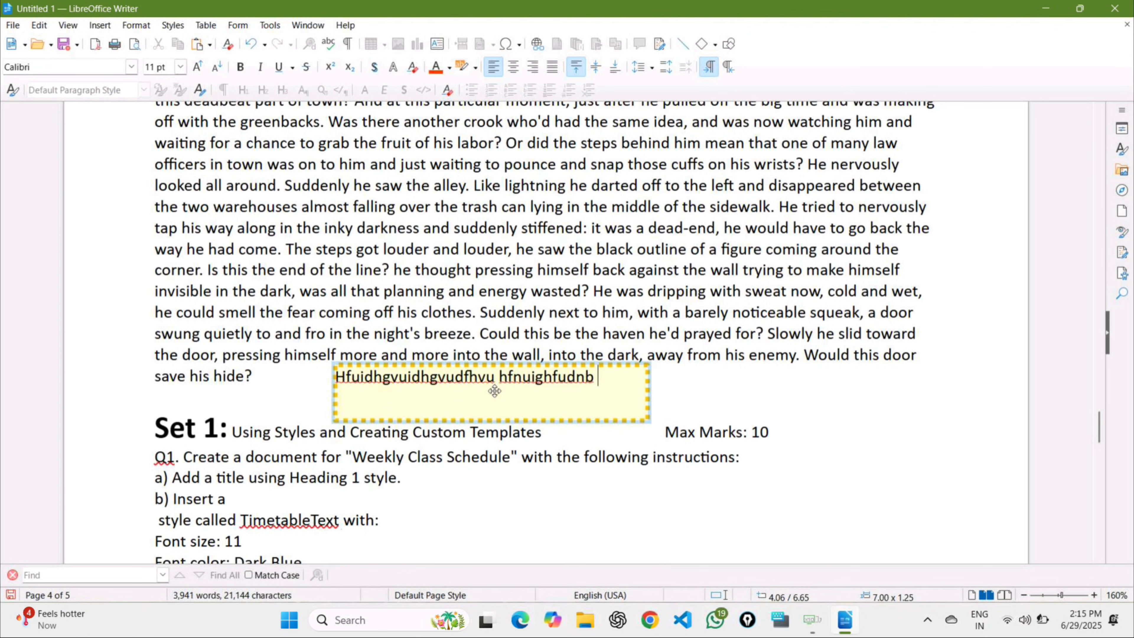
text(vhfuiv)
drag(539, 397, 510, 382)
click(505, 236)
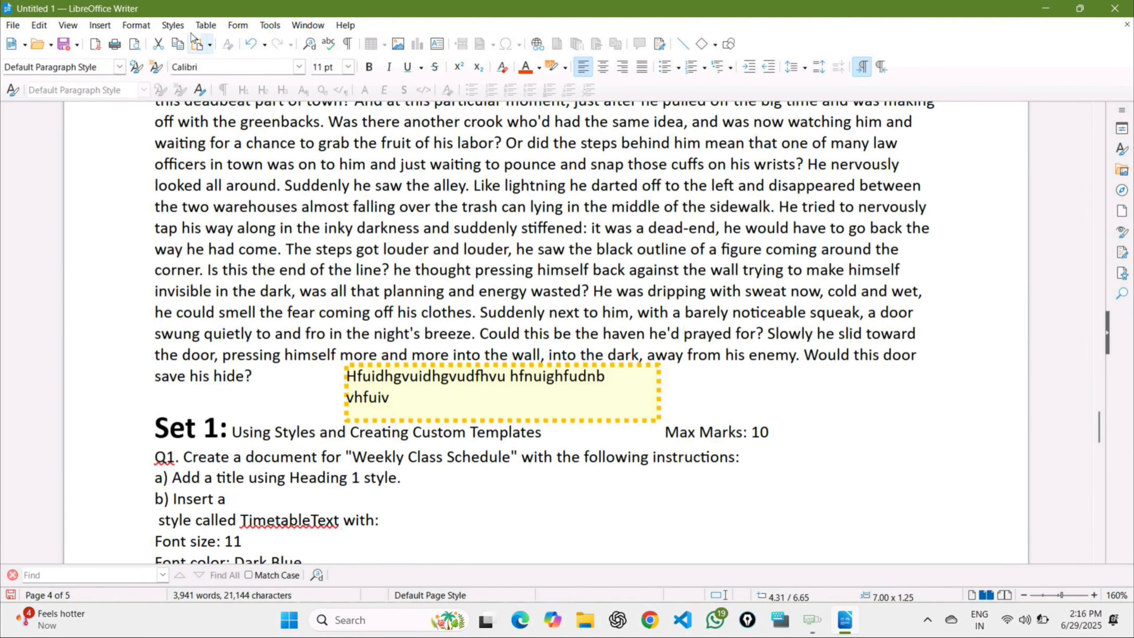
Attach the comment "This is marks" to the text "Max Marks: 10" in the Set 1 heading line.
click(100, 26)
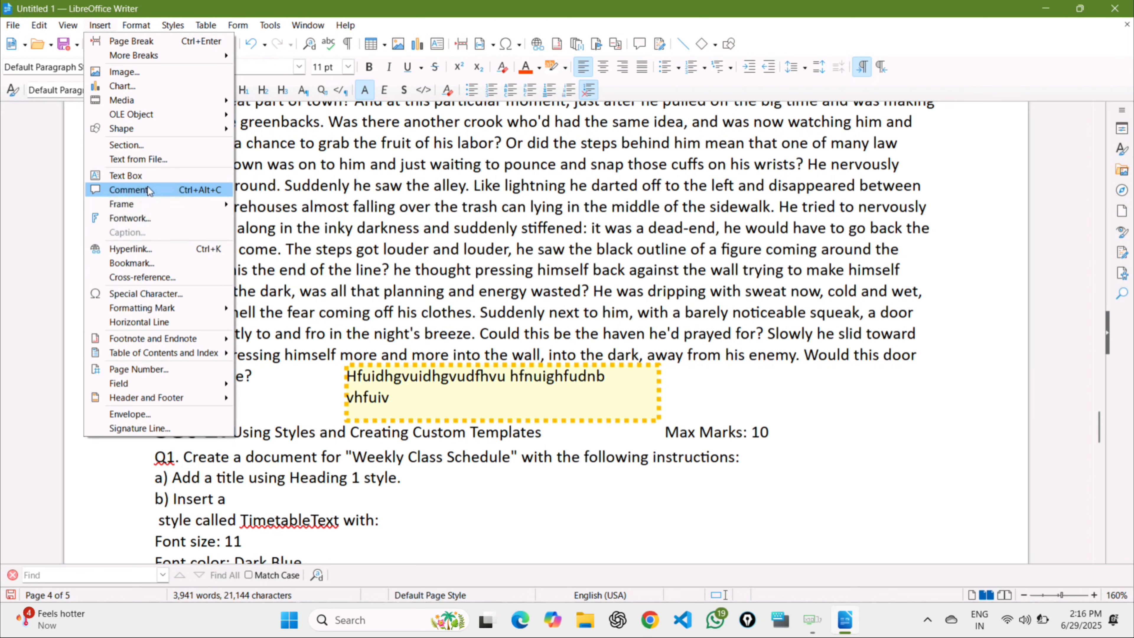
click(826, 416)
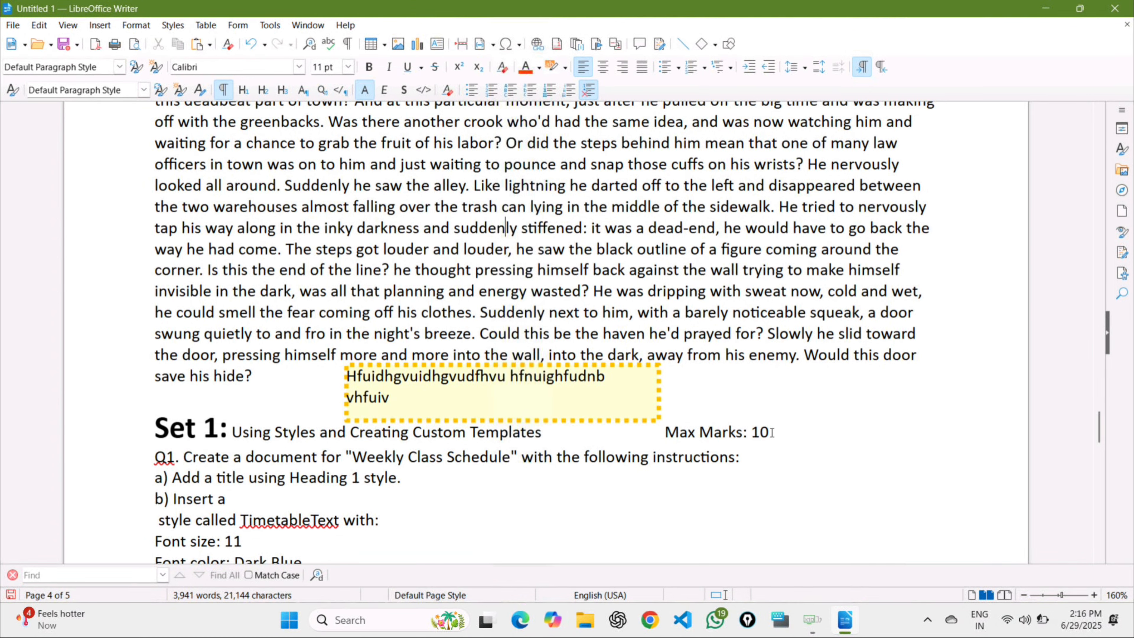
drag(771, 432, 664, 429)
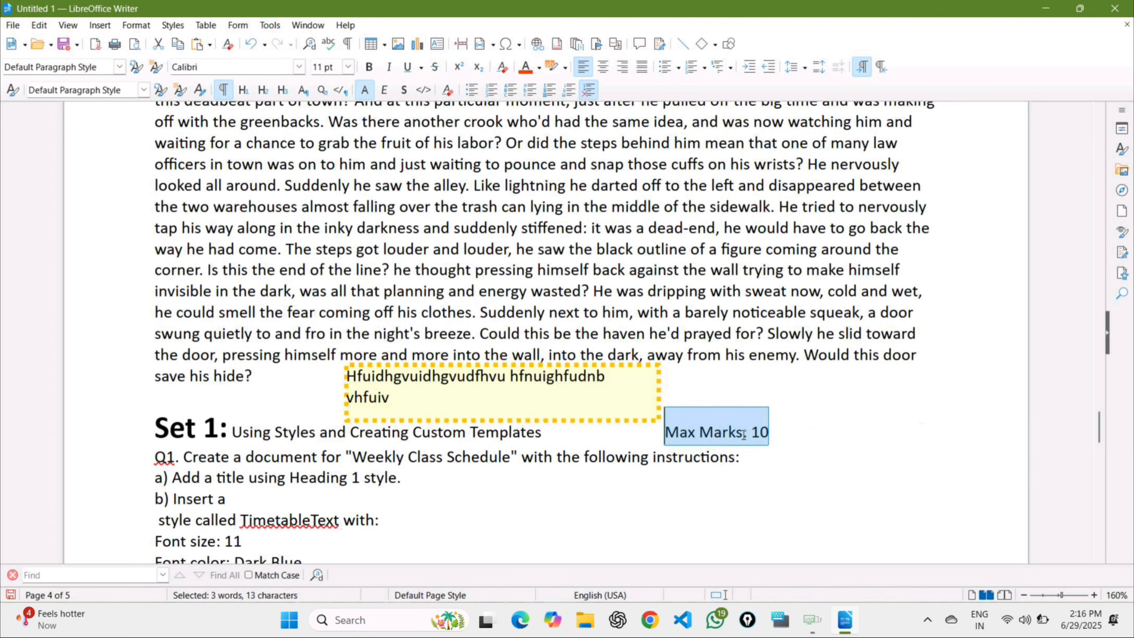
click(100, 26)
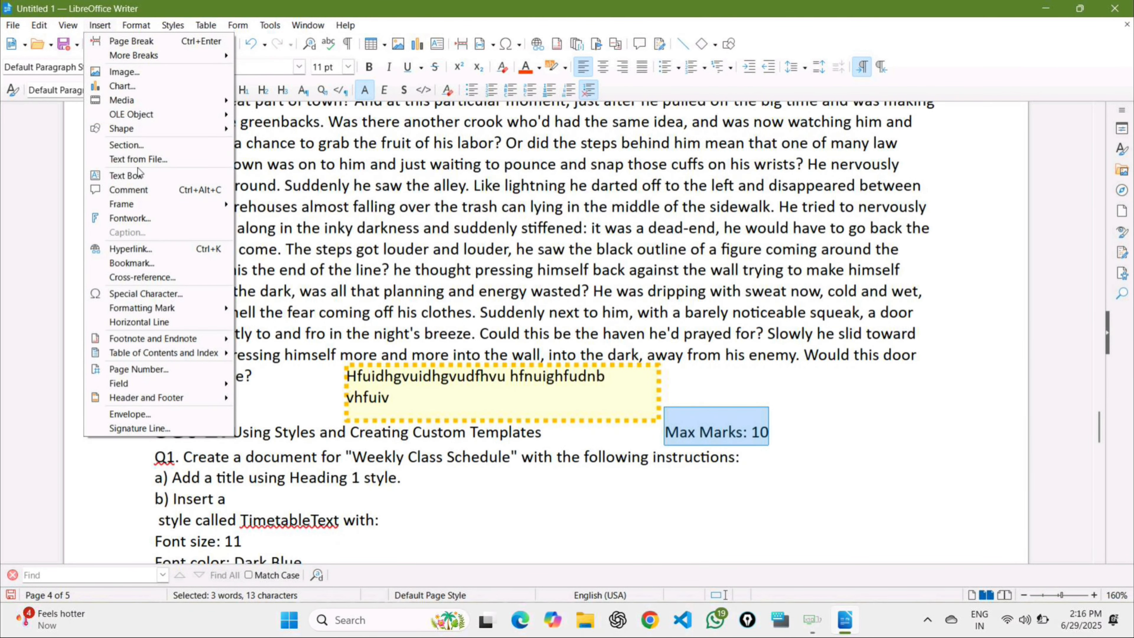
click(164, 195)
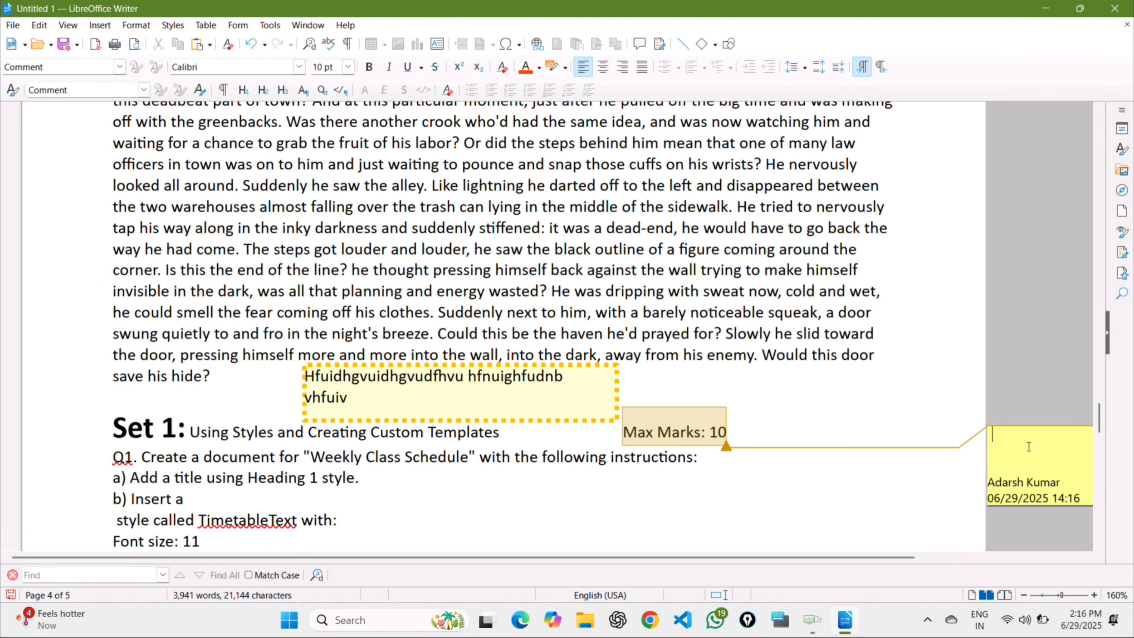
text(this is marks)
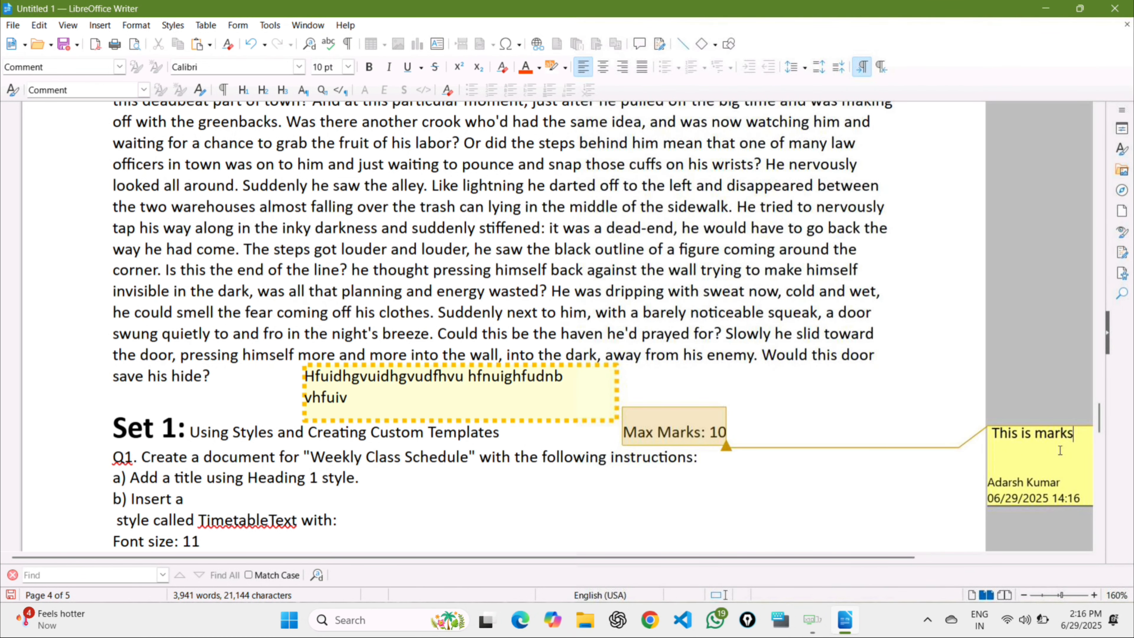
click(232, 376)
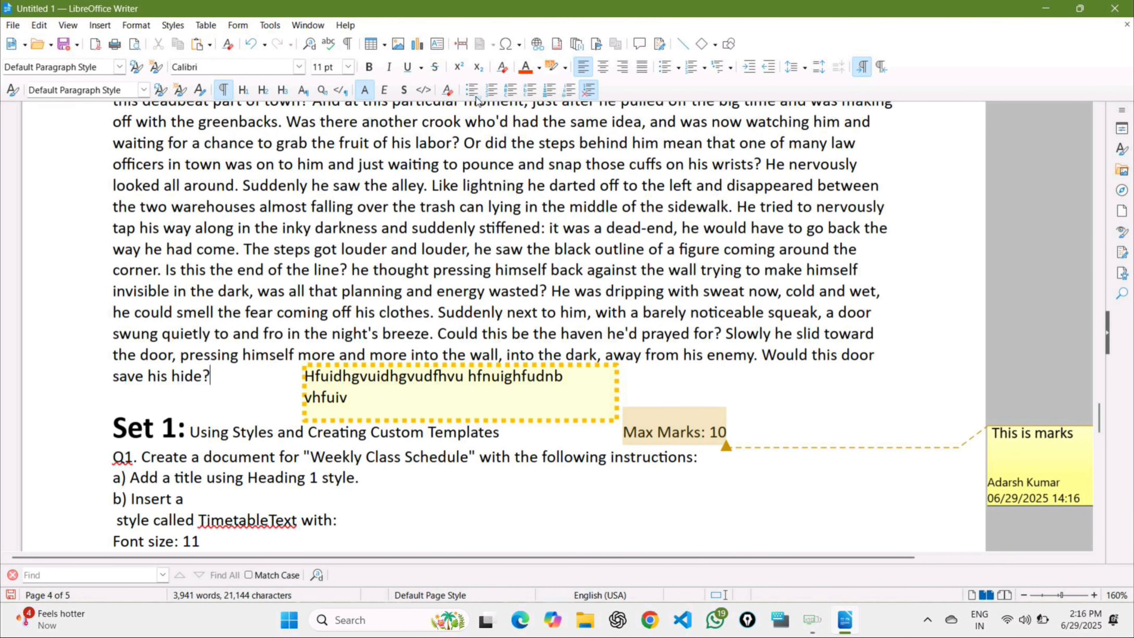
Hide the document's comments and show them again.
click(71, 26)
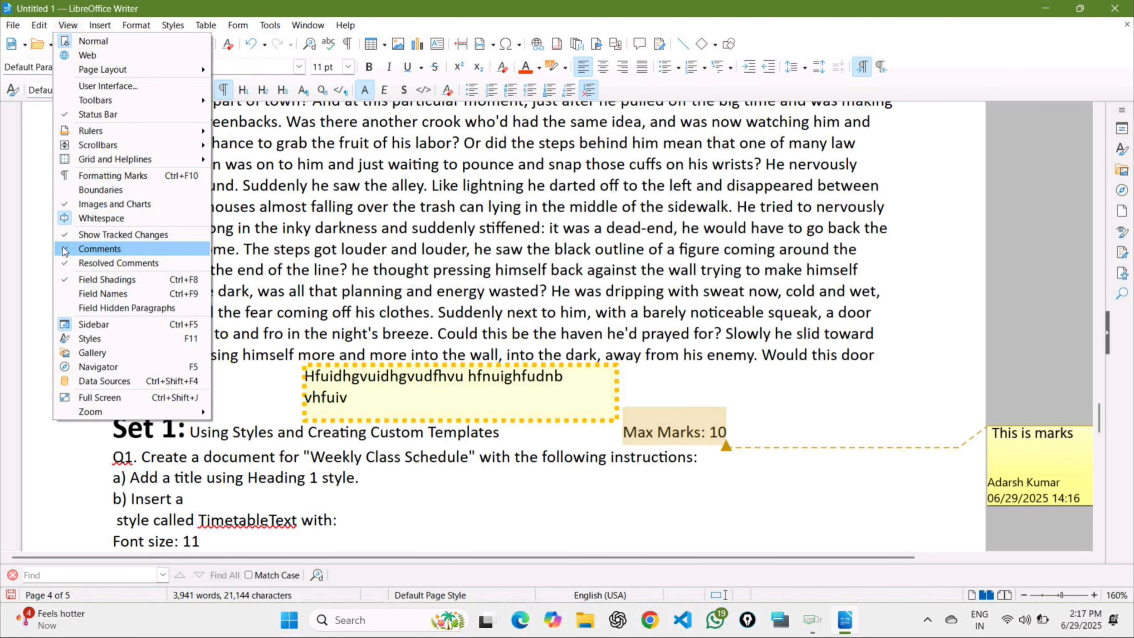
click(100, 248)
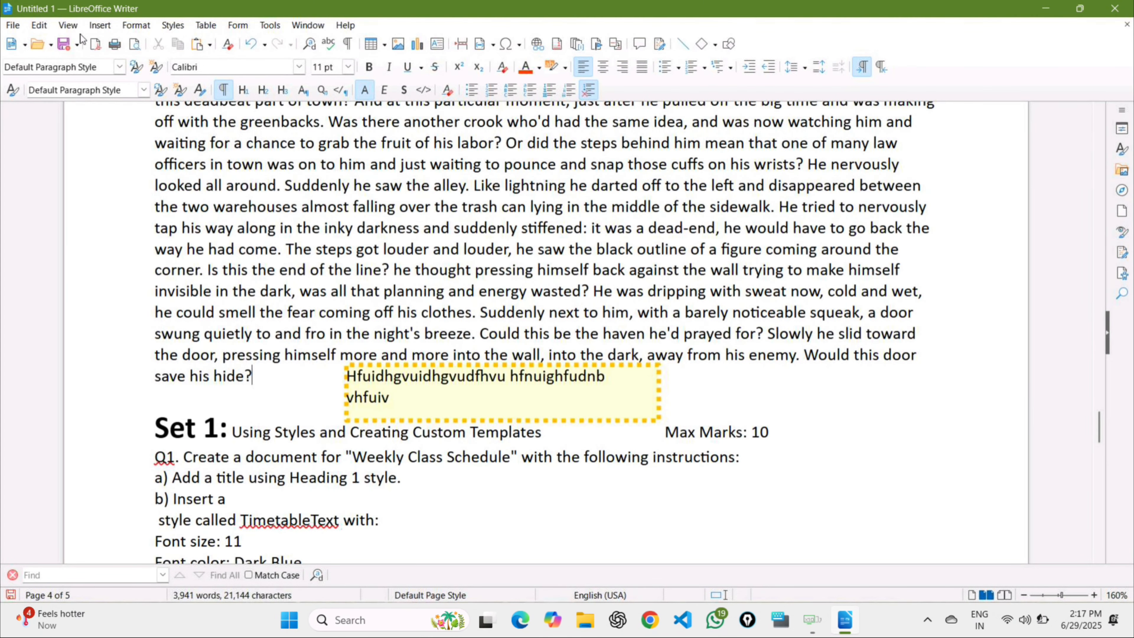
click(71, 28)
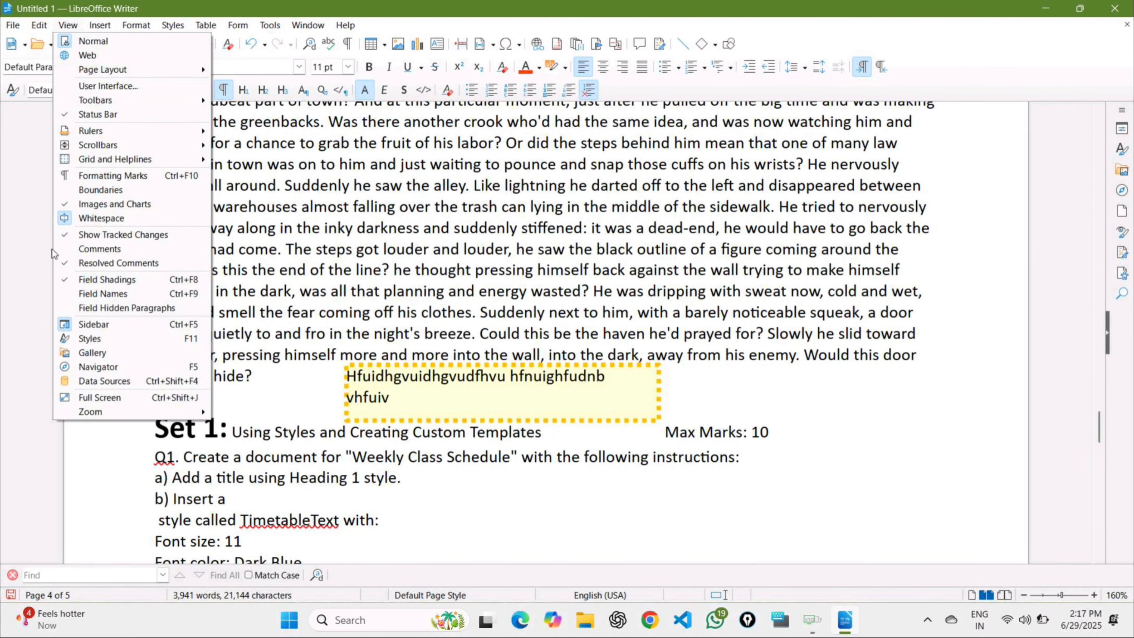
click(99, 249)
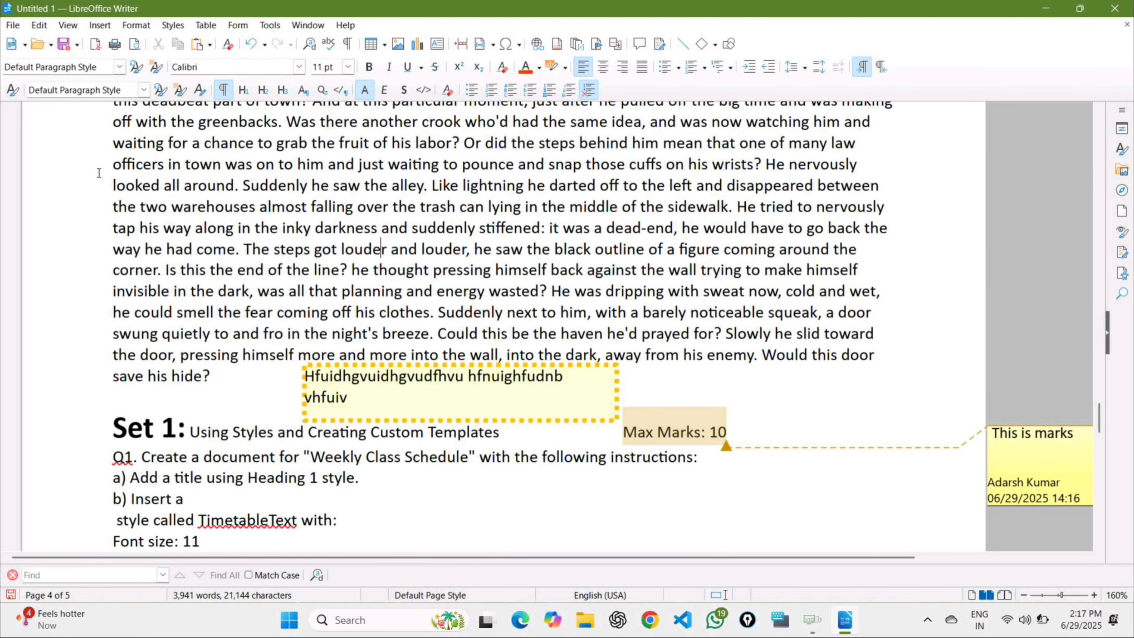
Draw a frame interactively, about 8.75 × 3.25 cm, in the paragraph above the yellow text box.
click(100, 26)
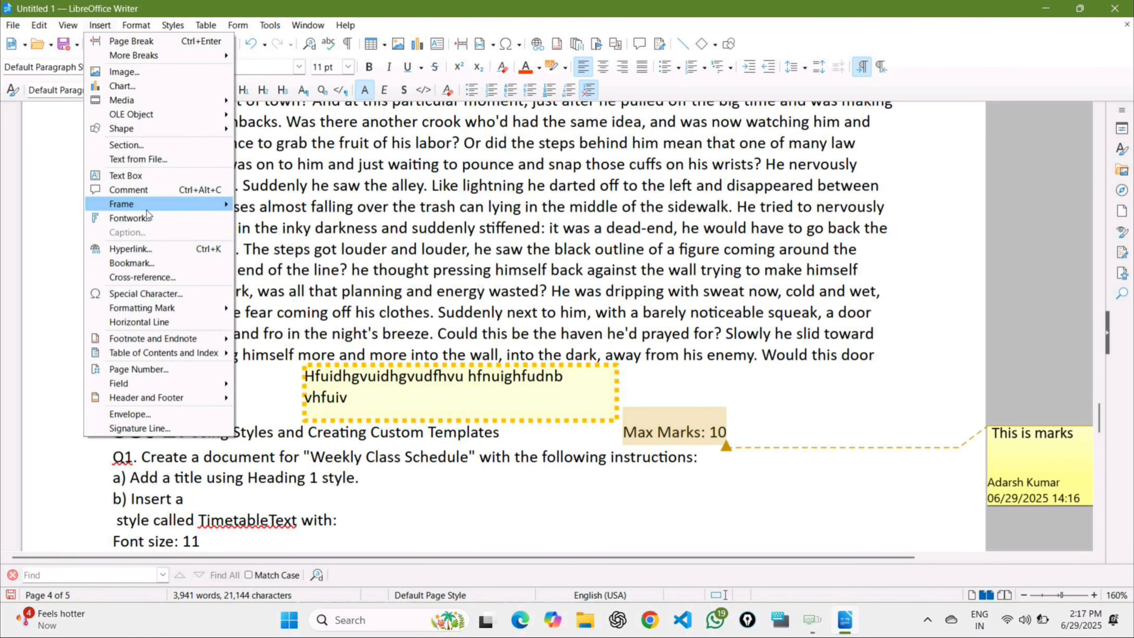
mouse_move(149, 212)
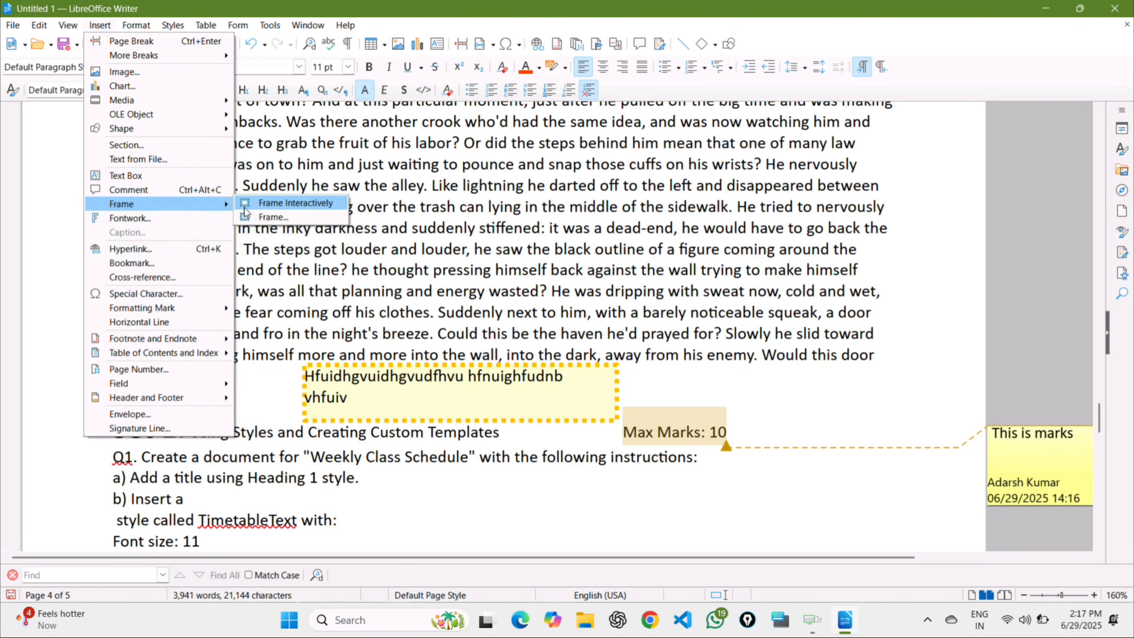
click(303, 203)
drag(323, 185, 705, 320)
drag(705, 318, 710, 331)
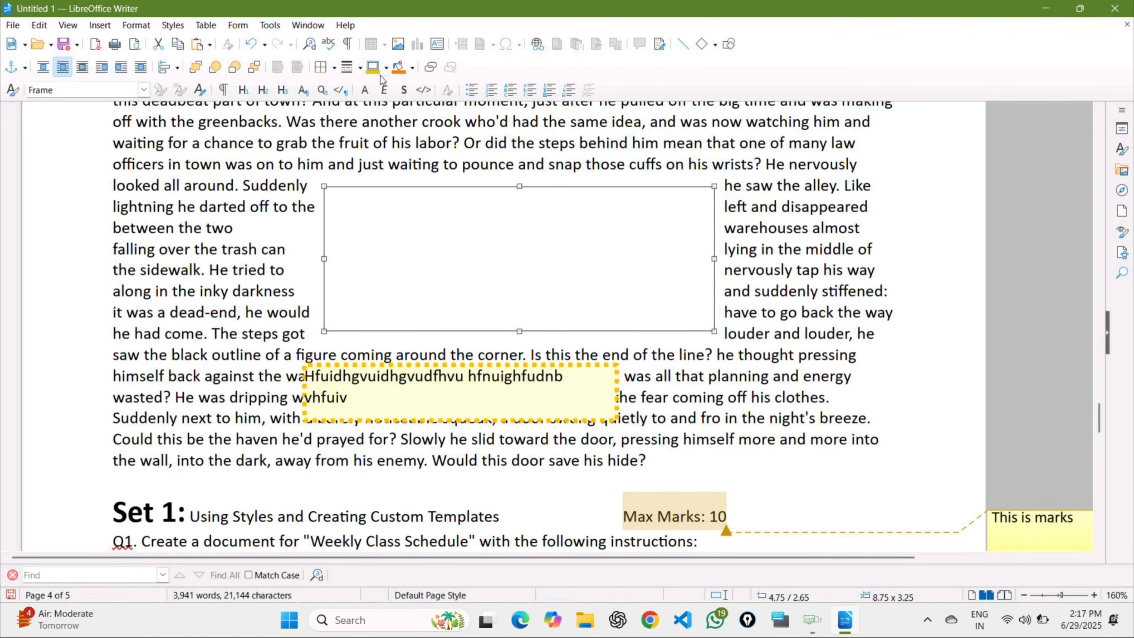
Give the frame a heavier border style and an orange background colour.
click(349, 67)
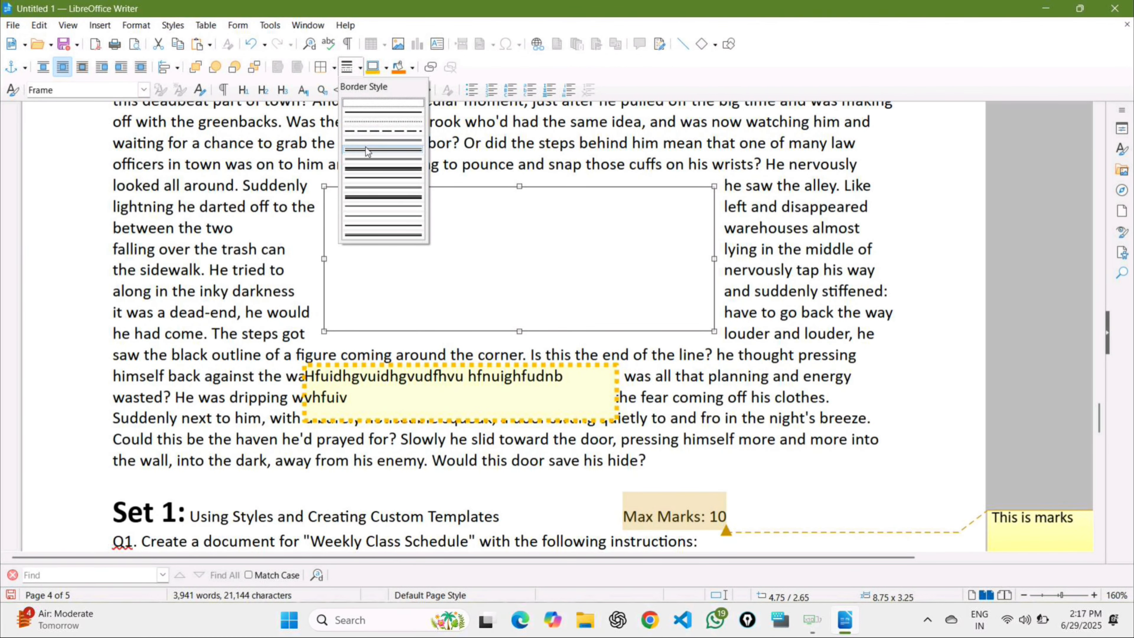
click(367, 160)
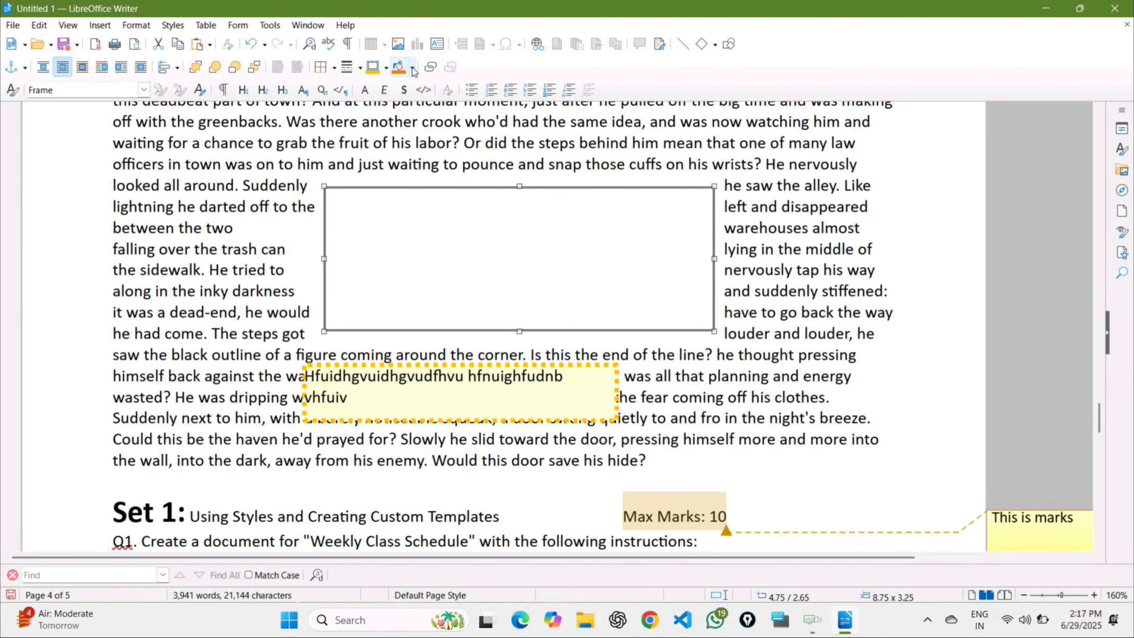
click(412, 67)
click(425, 165)
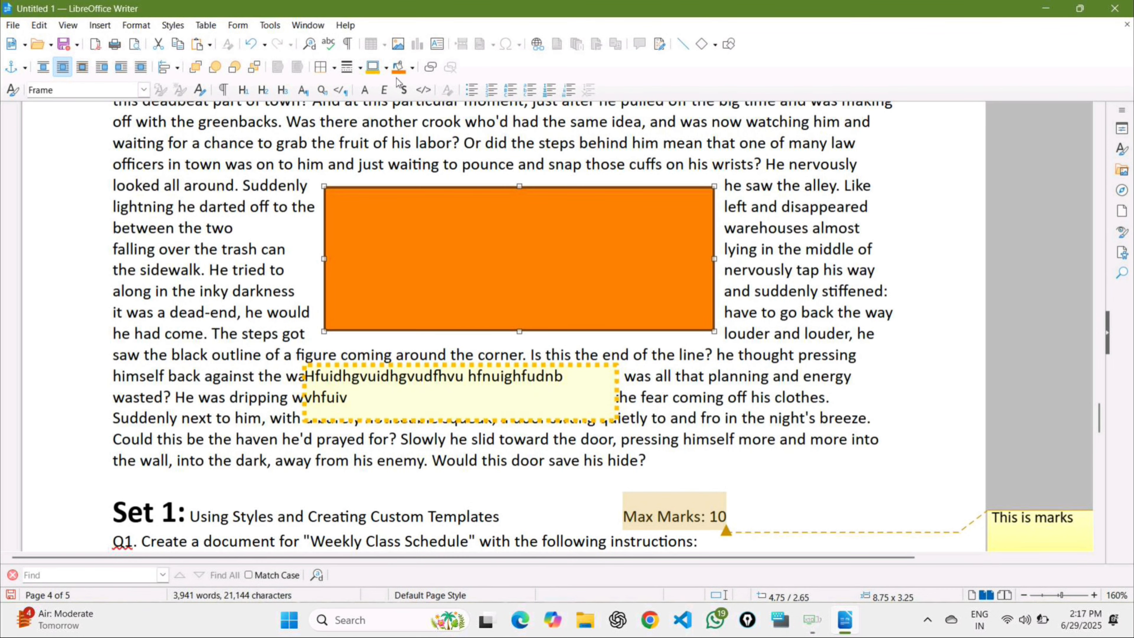
Enter "Fgdgvdgbf", "fdigjug" and "fjhug" on three separate lines inside the orange frame.
double_click(434, 237)
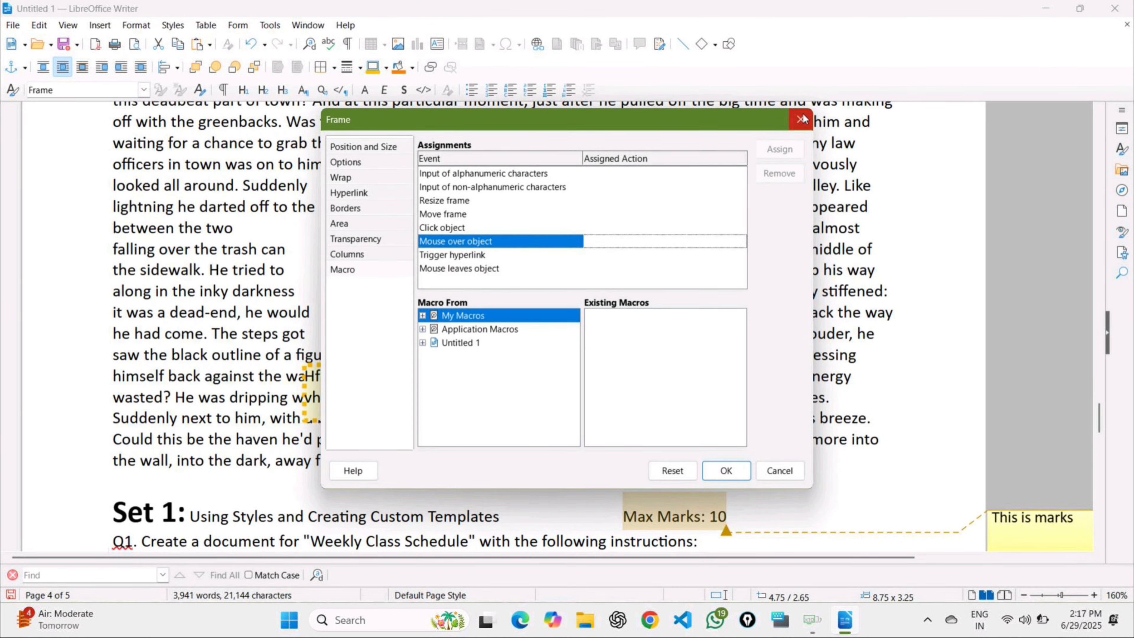
click(801, 119)
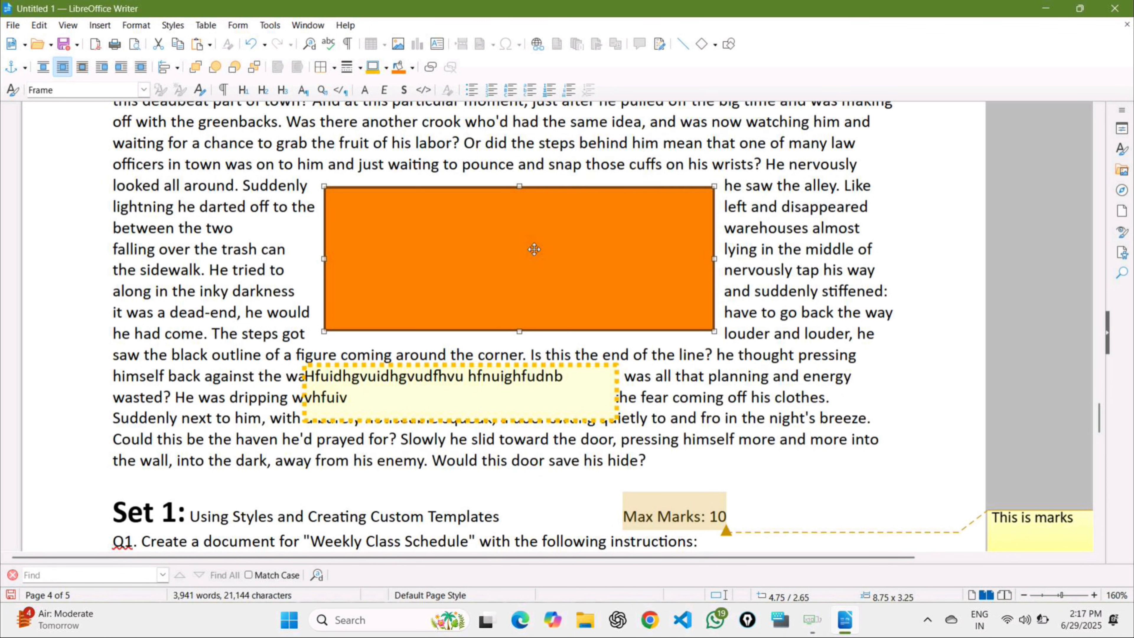
text(Fgdgvdgbf)
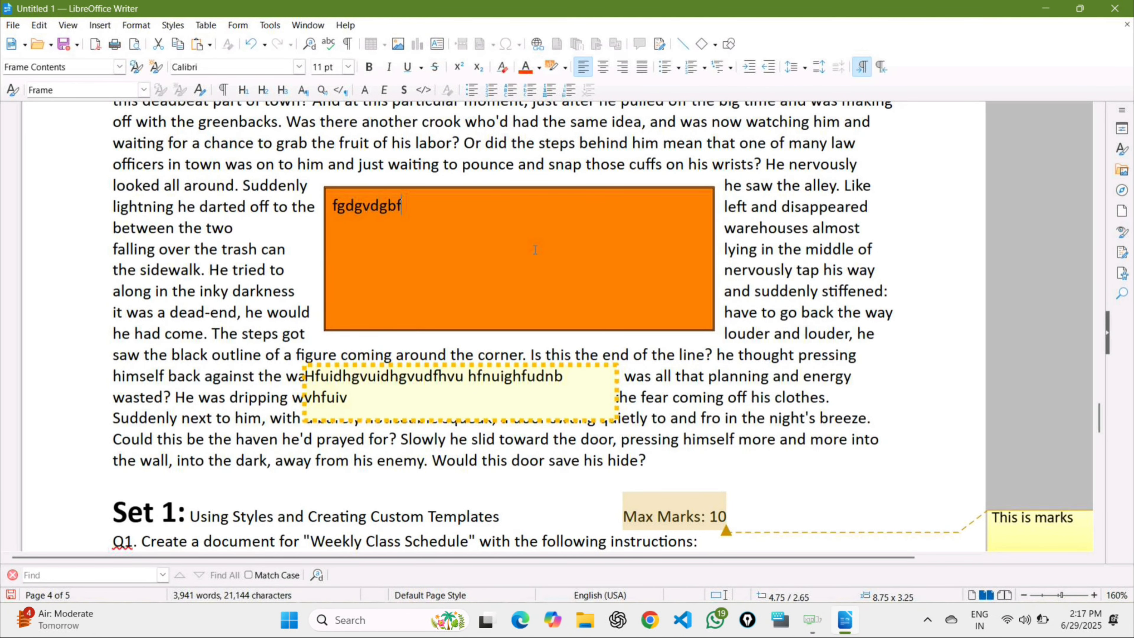
key(Return)
text(fdigjug)
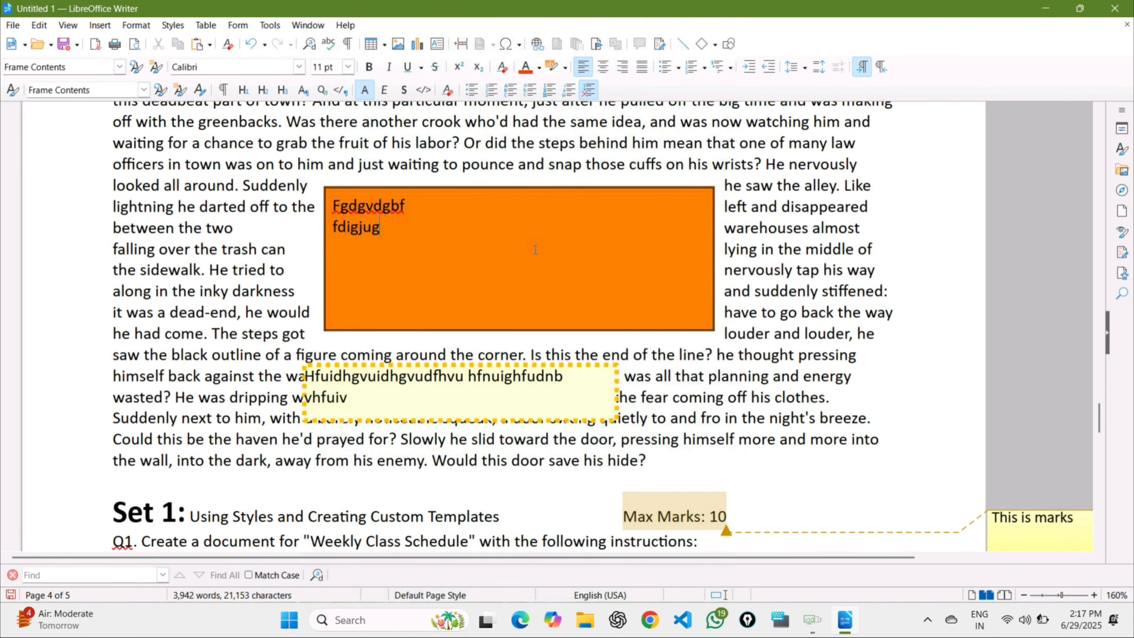
key(Return)
text(fjhug)
Go to page 1 and add two blank lines before the document's first paragraph.
click(101, 26)
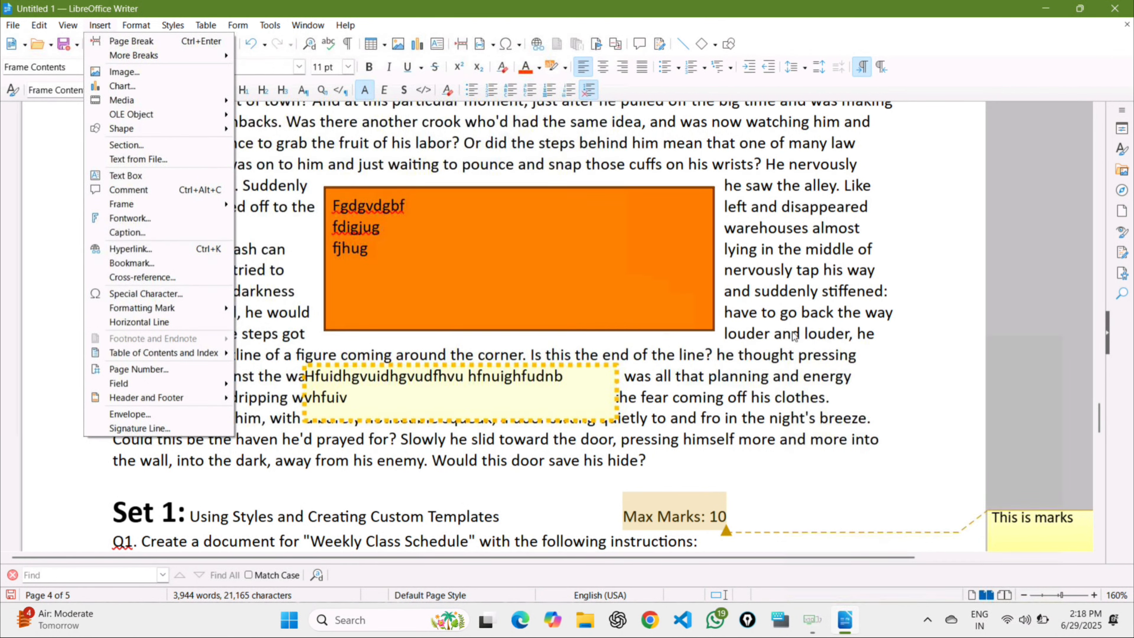
click(759, 404)
scroll(767, 402, down, 5)
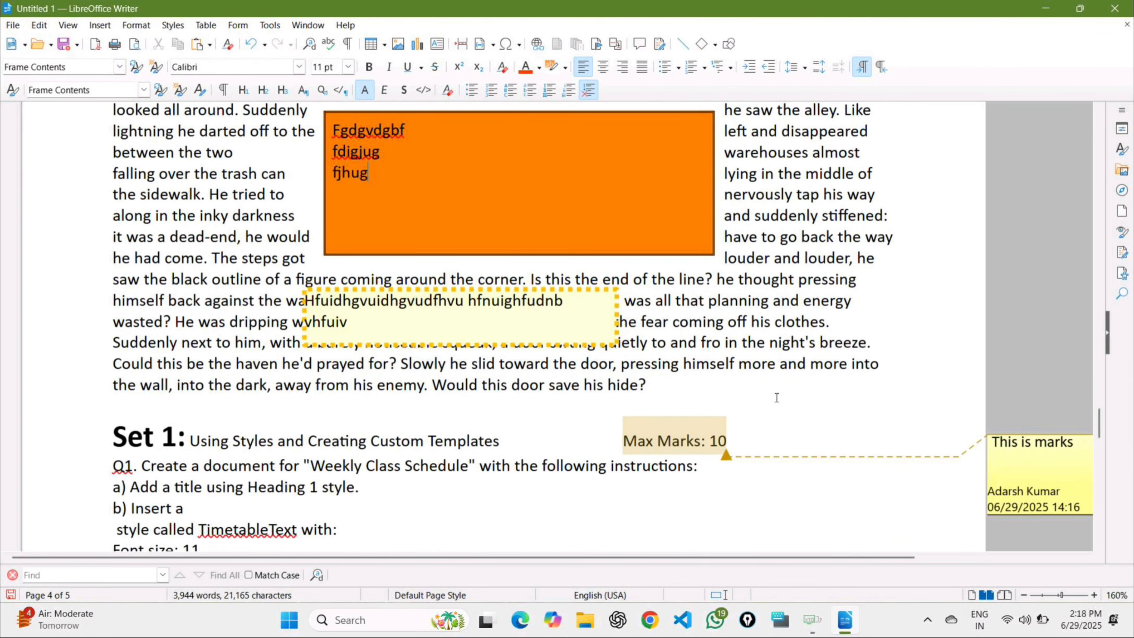
scroll(776, 397, down, 2)
scroll(776, 397, up, 20)
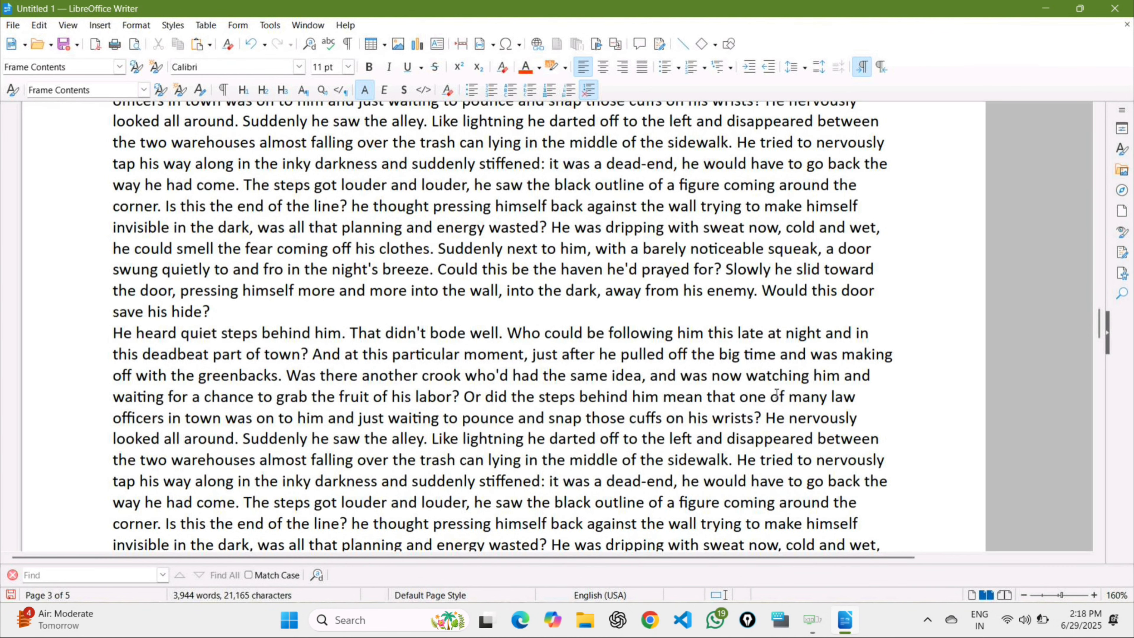
key(ctrl+g)
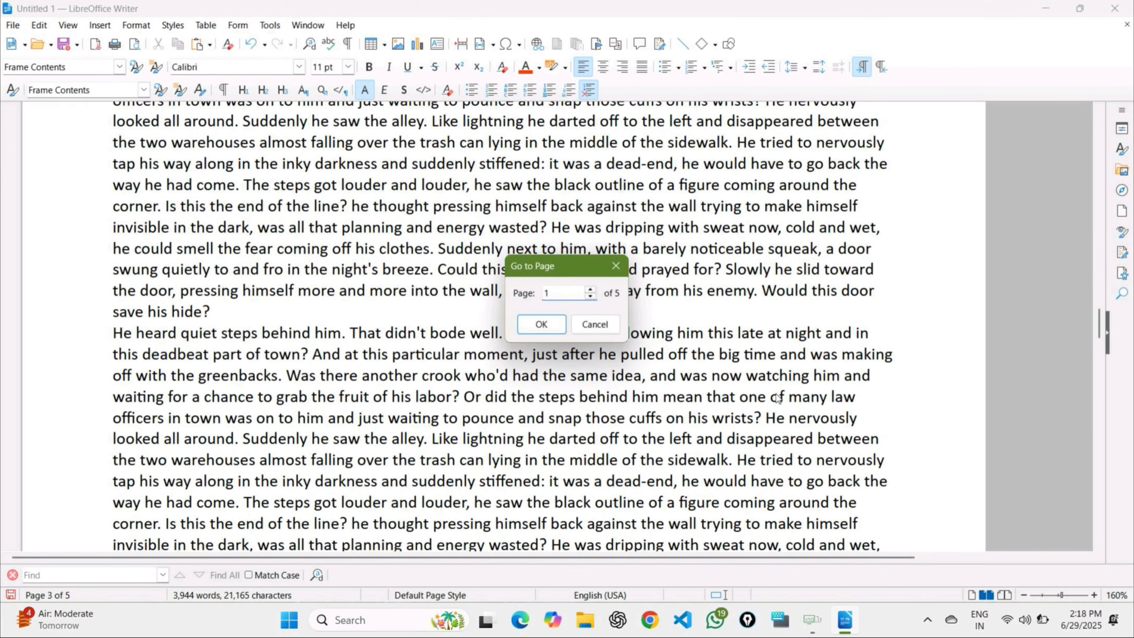
key(Return)
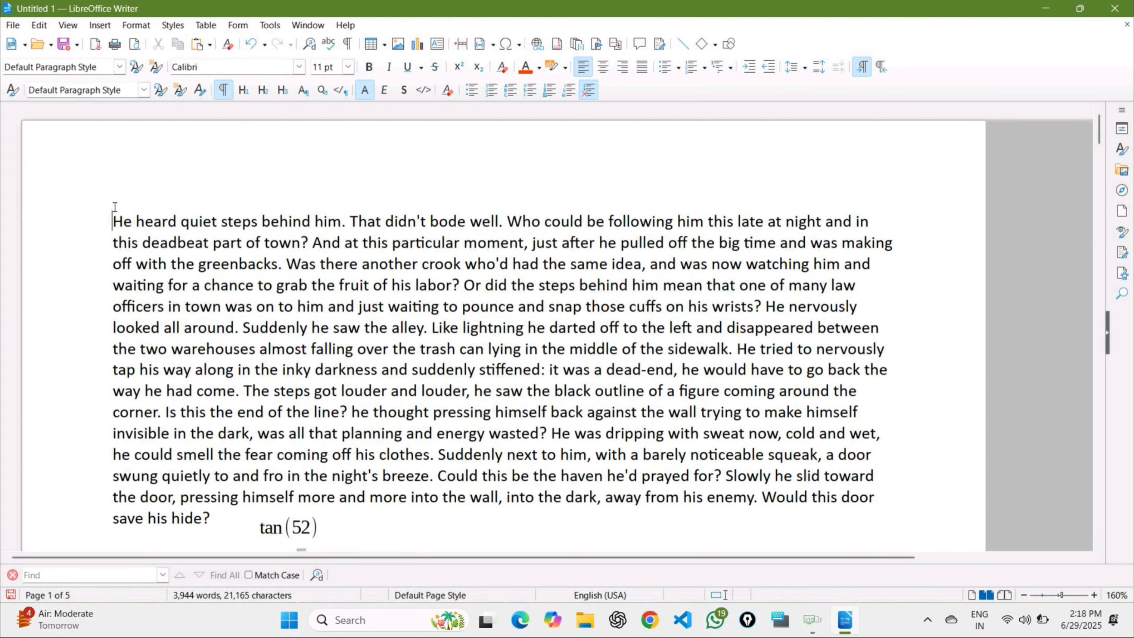
mouse_move(114, 208)
key(Return)
key(Return)
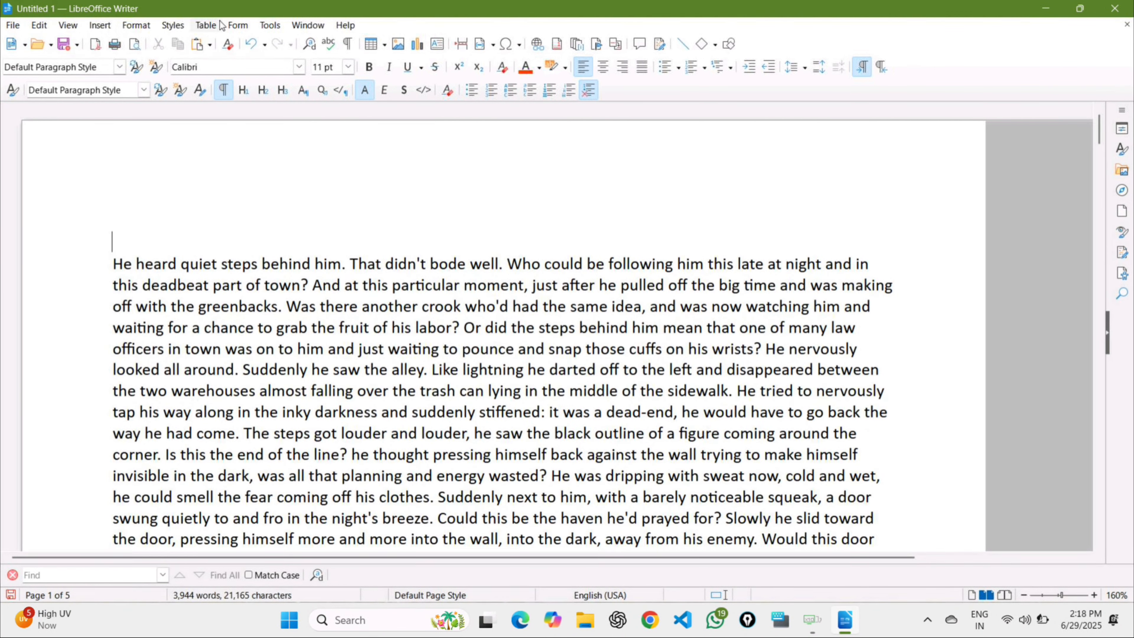
Insert a Fontwork object in the "Faster" style at the start of page 1.
click(101, 25)
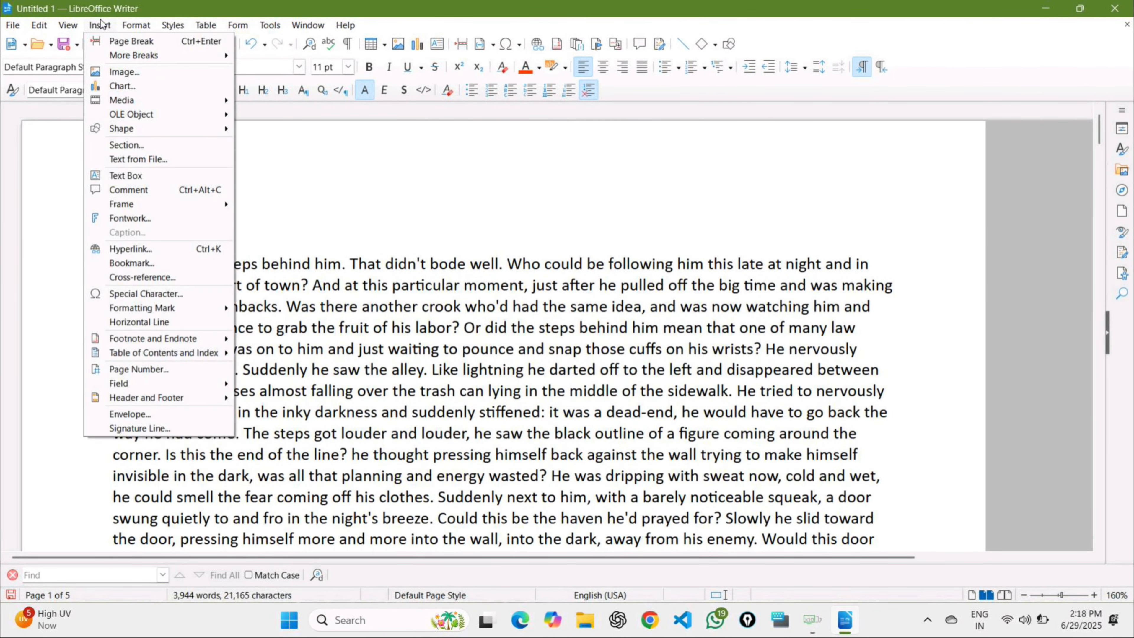
click(137, 219)
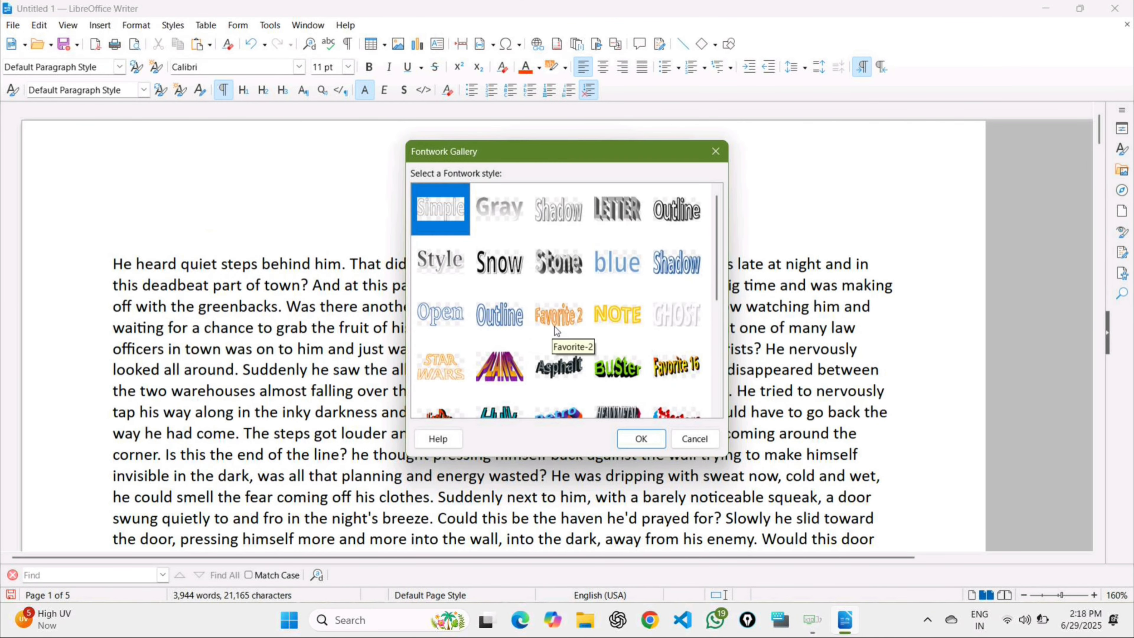
scroll(563, 318, down, 5)
scroll(564, 320, up, 5)
scroll(563, 316, down, 5)
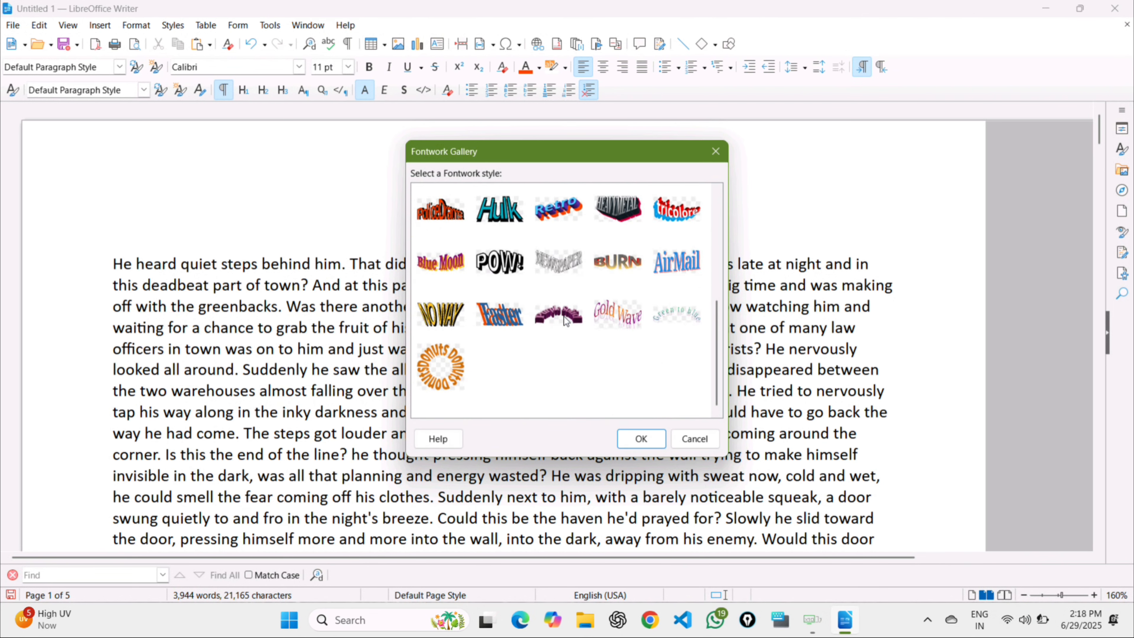
click(495, 317)
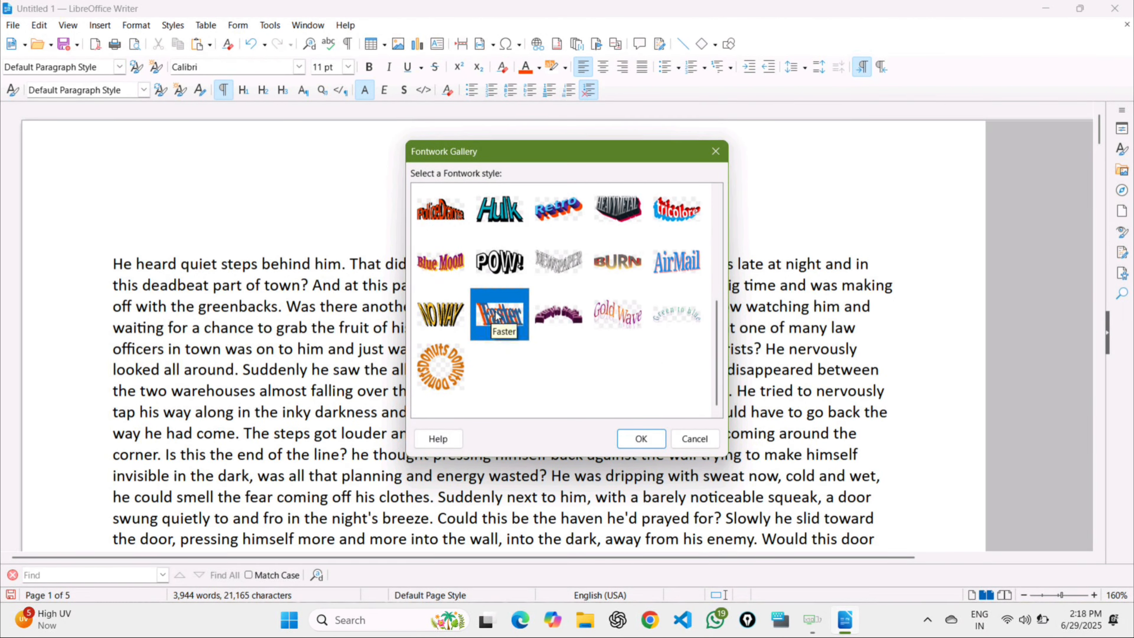
click(638, 438)
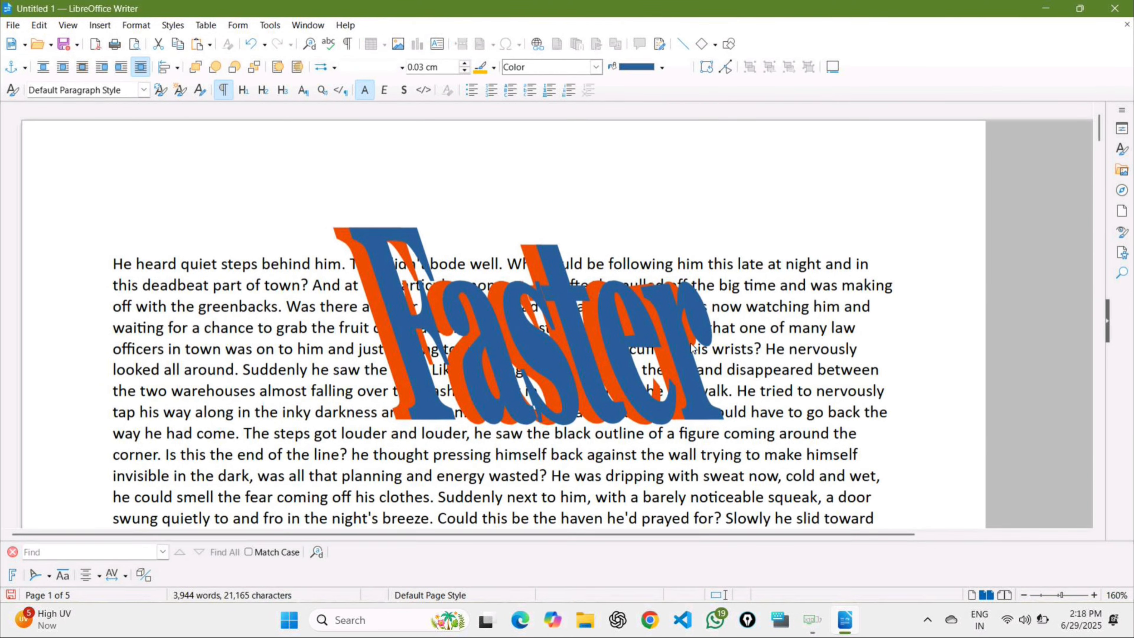
Replace the Fontwork object's text with "Aitkushinagar".
double_click(668, 345)
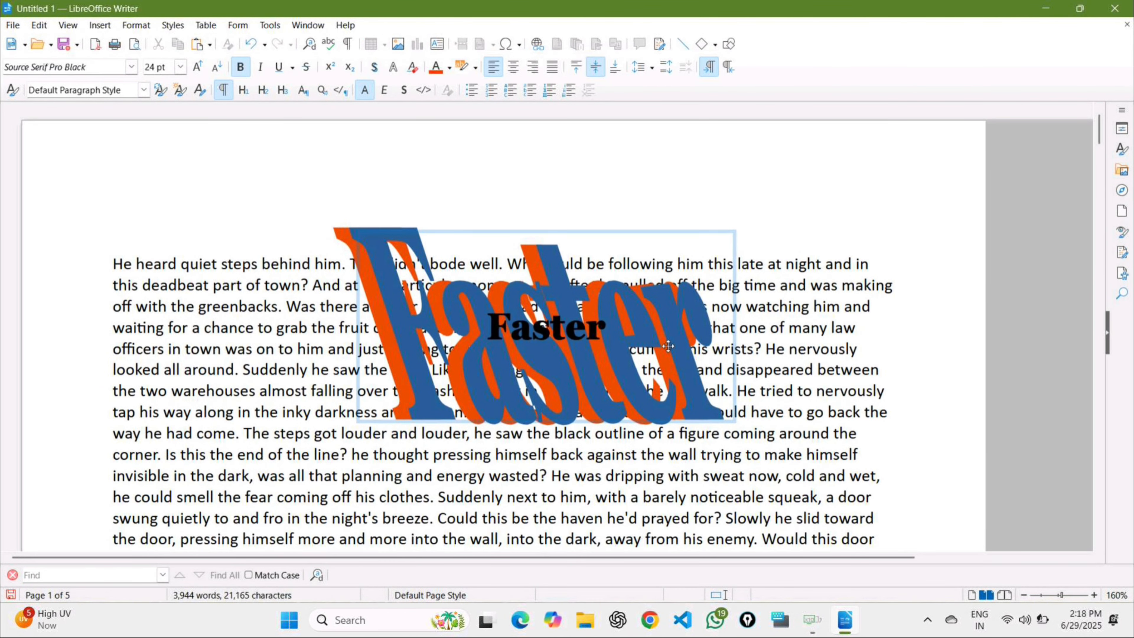
key(BackSpace)
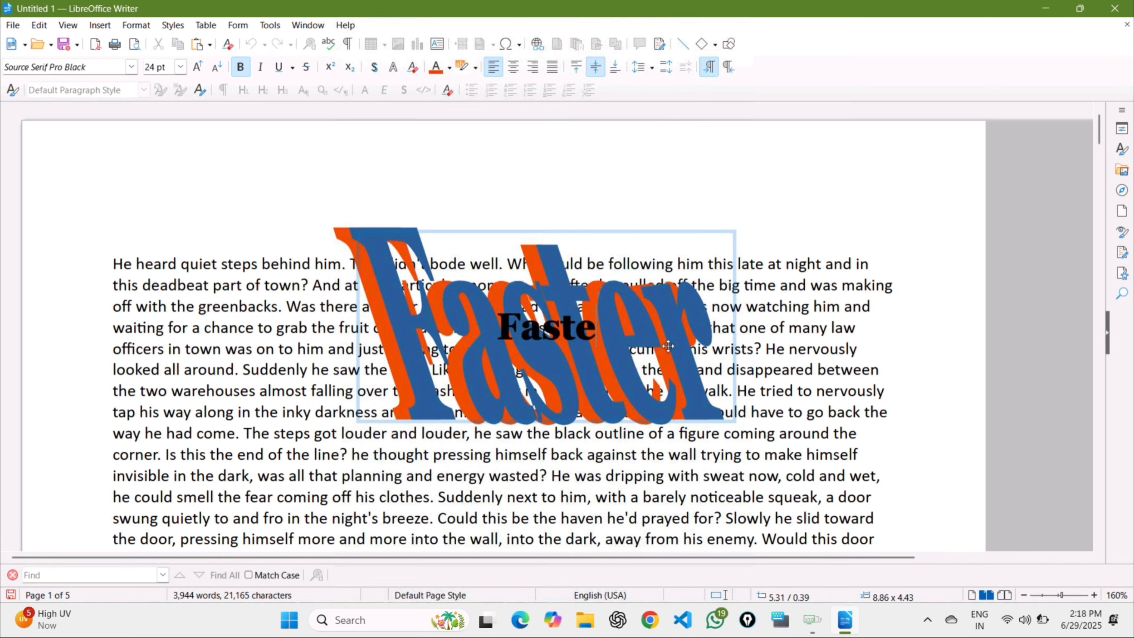
key(BackSpace)
key(BackSpace)
key(BackSpace)
key(BackSpace)
key(BackSpace)
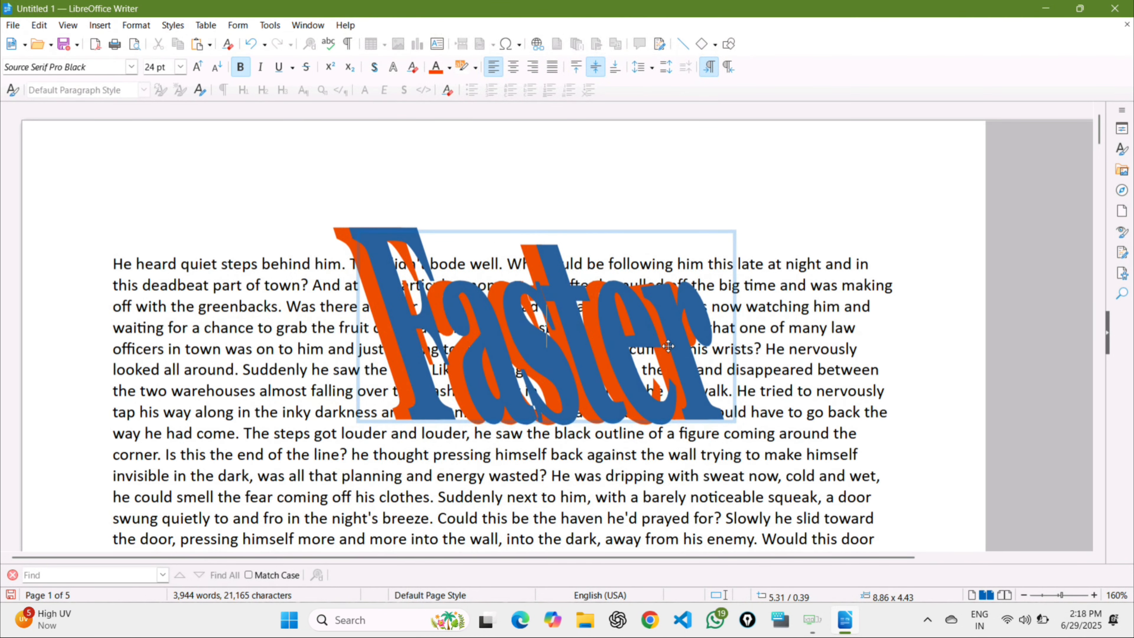
text(Ai)
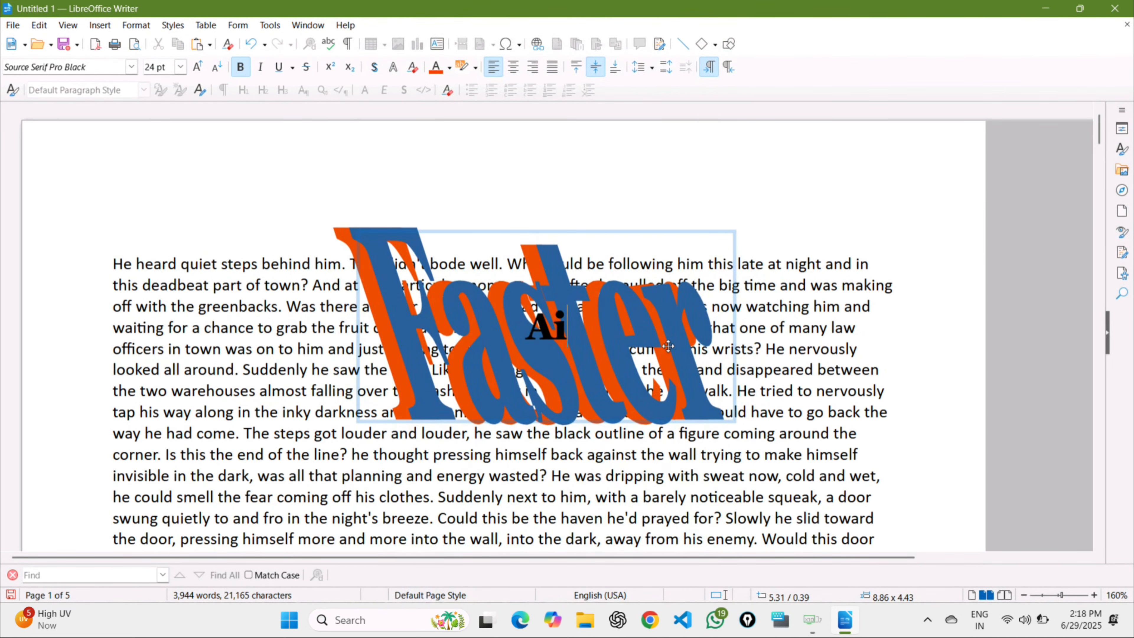
text(tkushinaga)
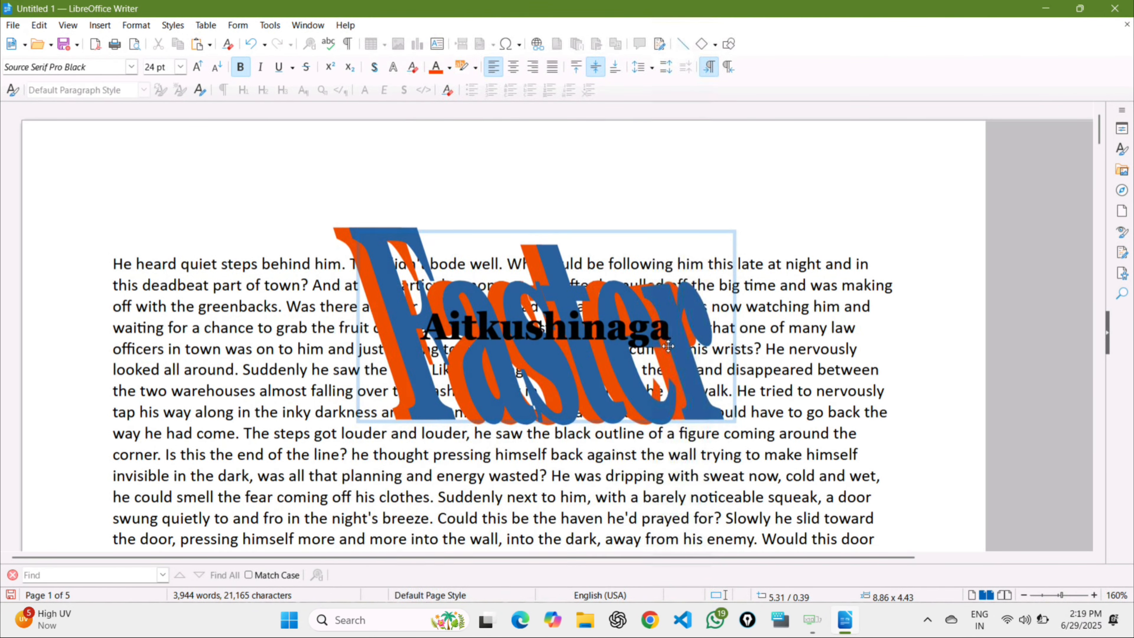
text(r)
key(Return)
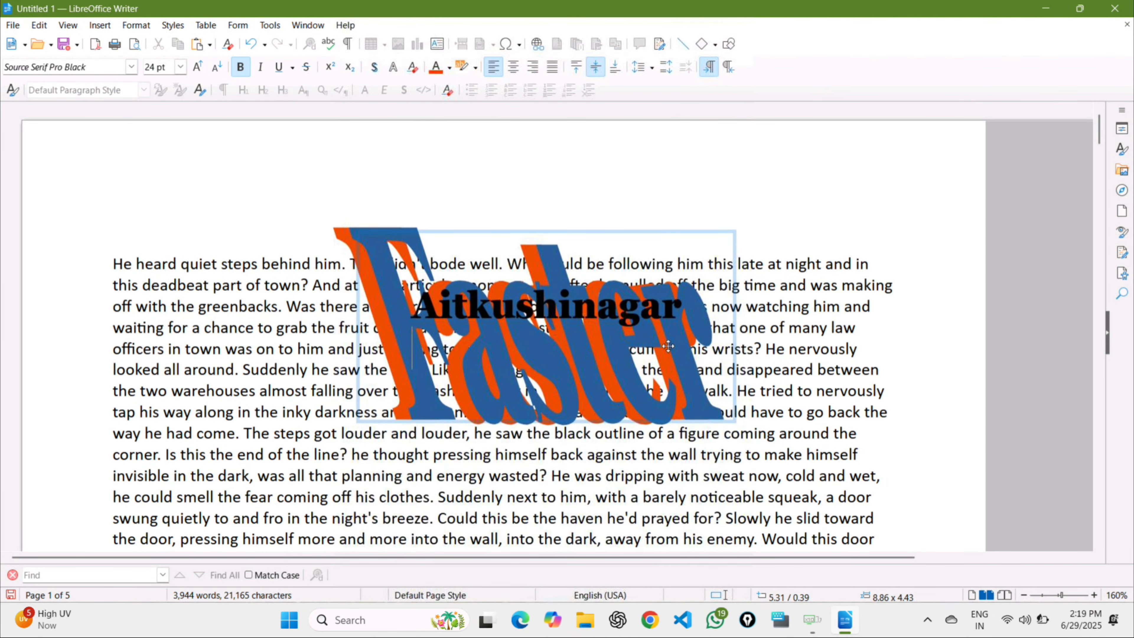
key(BackSpace)
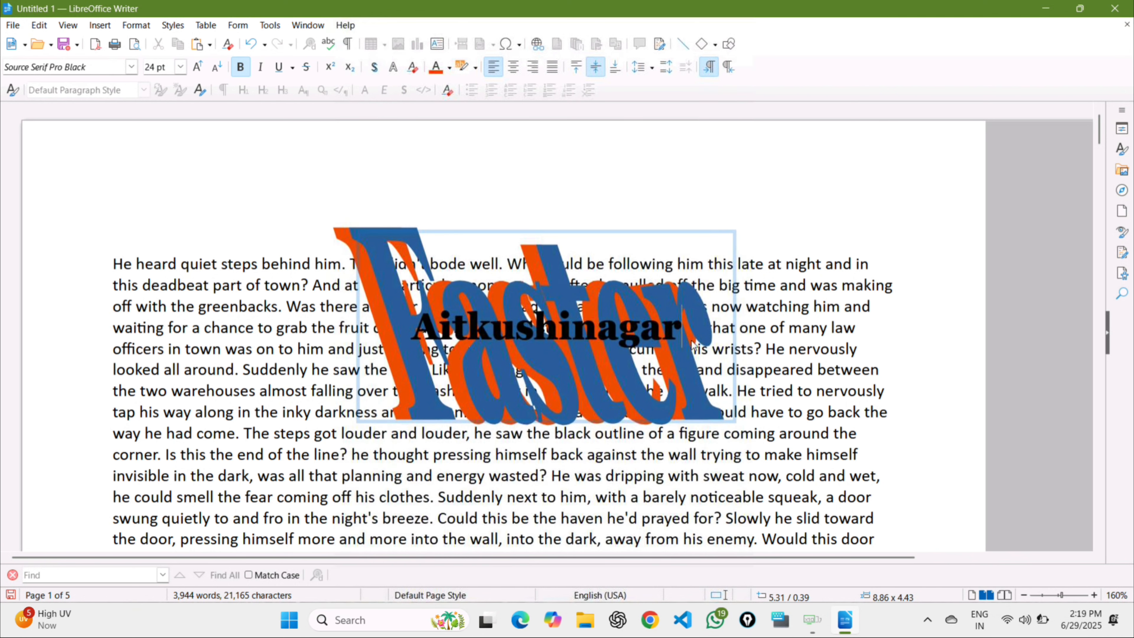
key(Escape)
key(Escape)
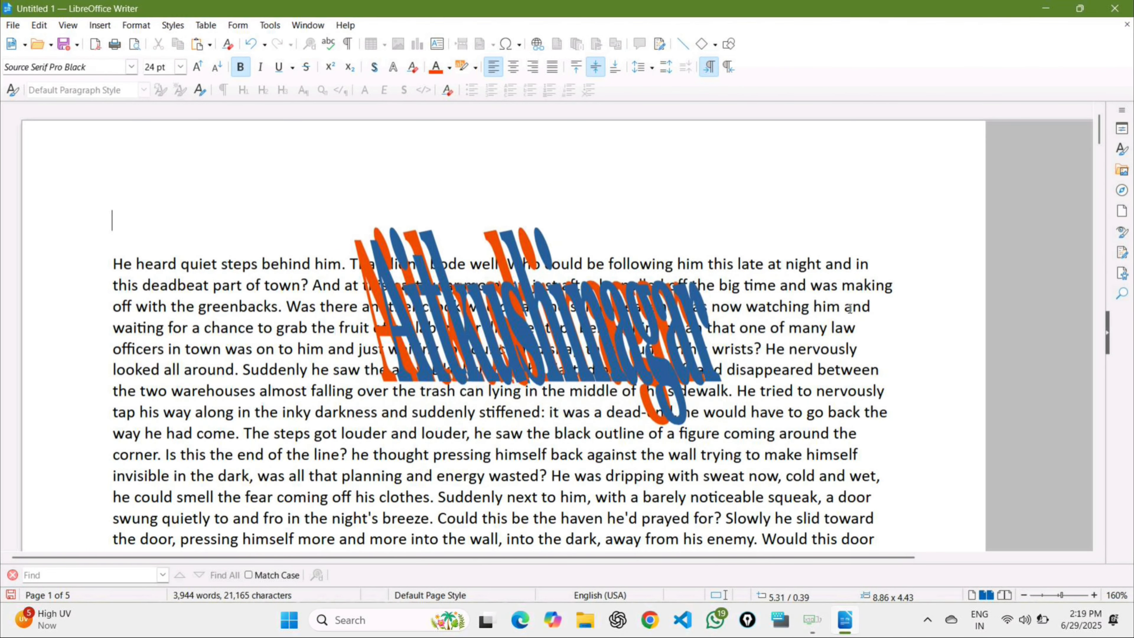
Widen the Fontwork on both sides to about 21.5 cm, slightly past the page margins, and adjust its slant so the letters stand nearly upright.
click(519, 341)
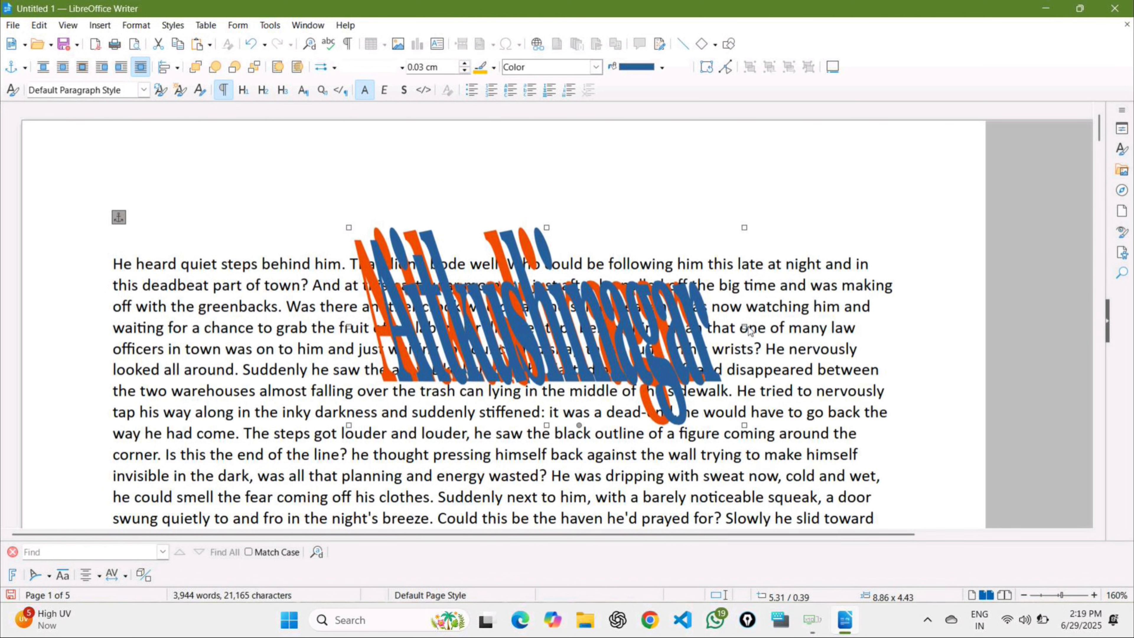
drag(742, 327, 992, 334)
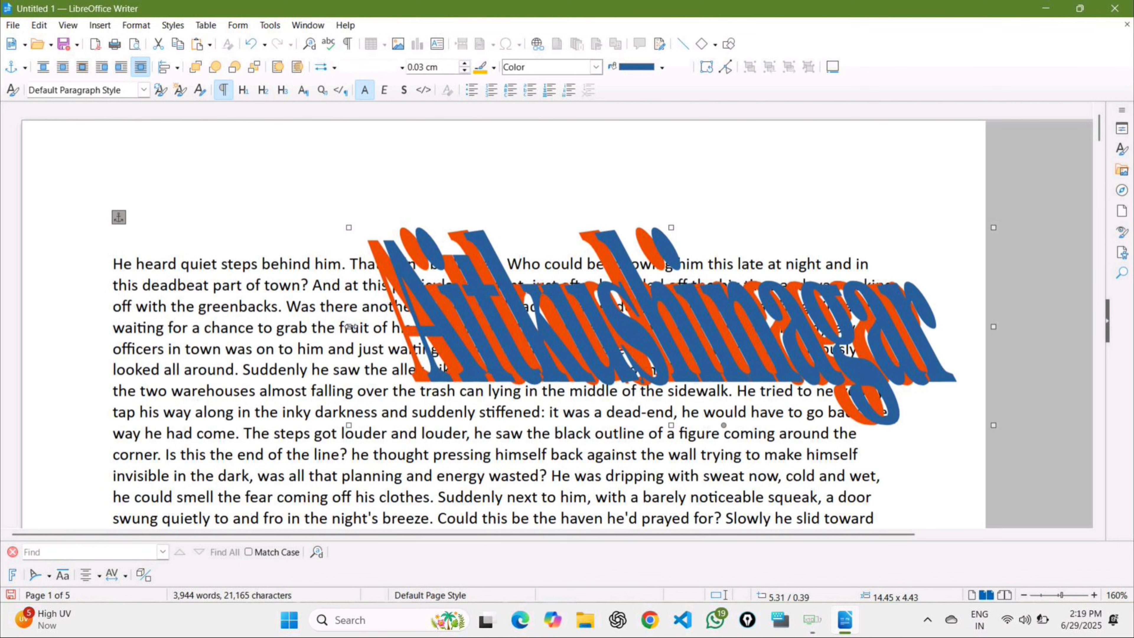
drag(348, 326, 34, 327)
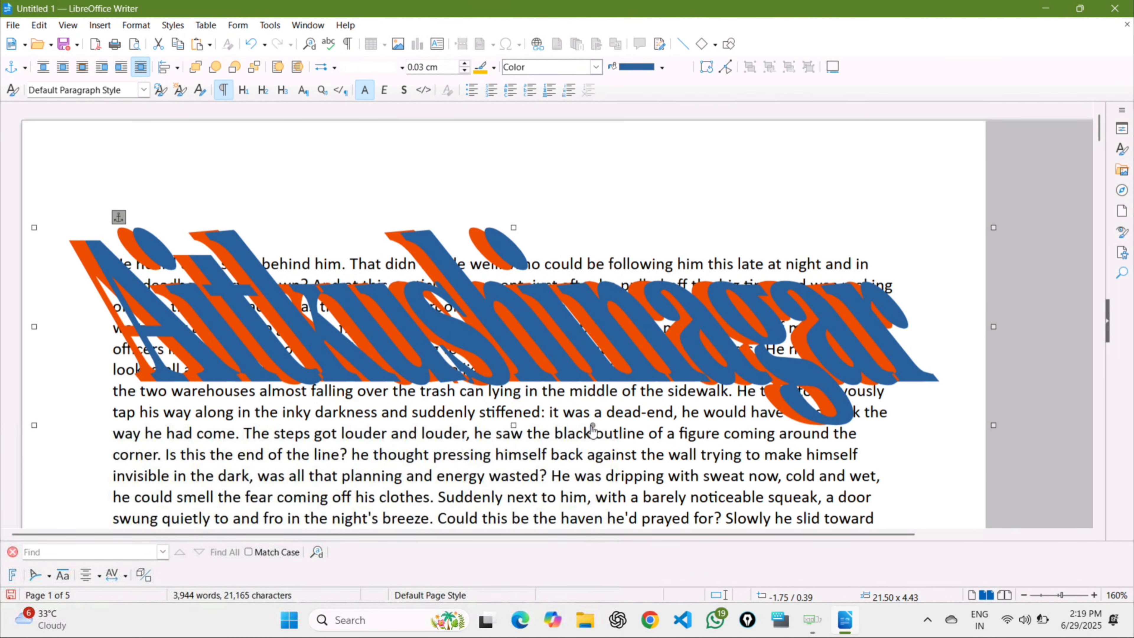
drag(593, 428, 523, 421)
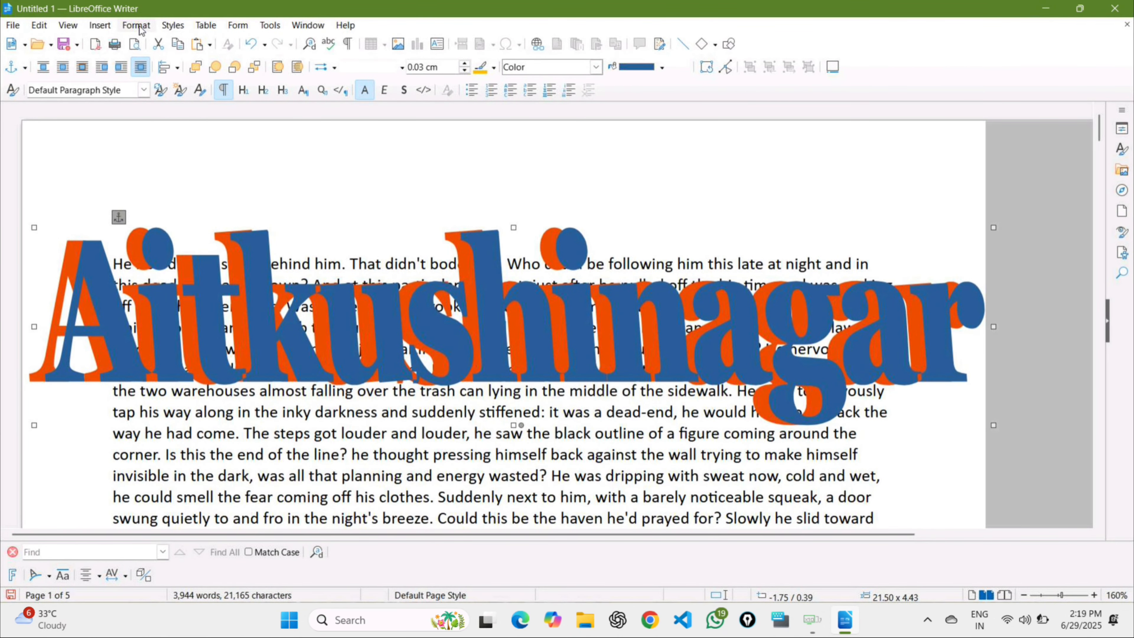
click(342, 240)
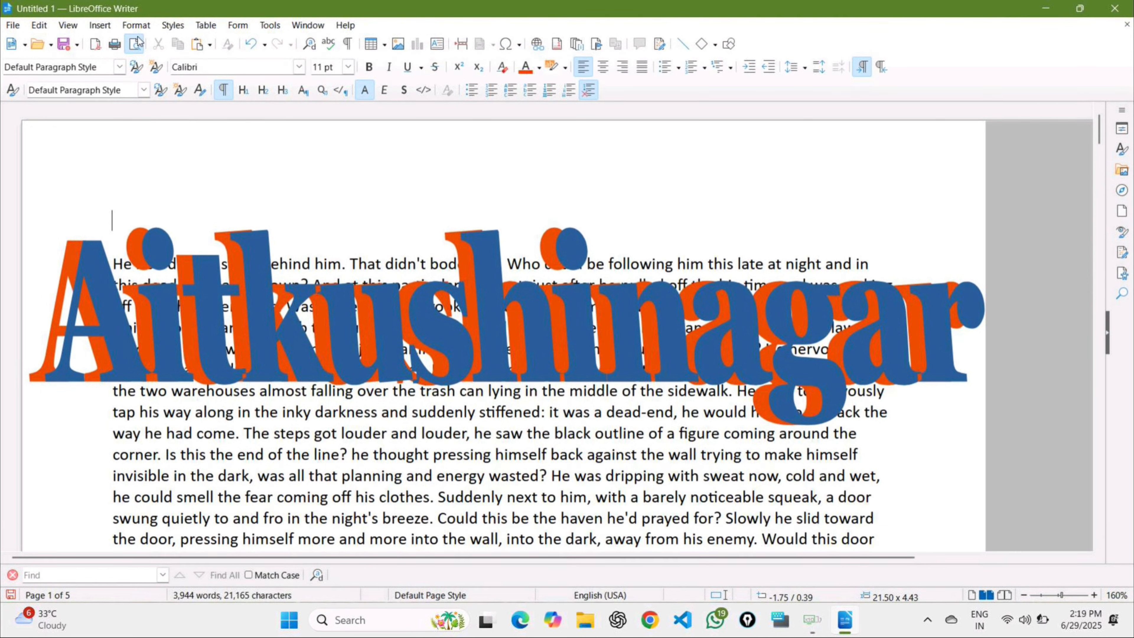
click(100, 24)
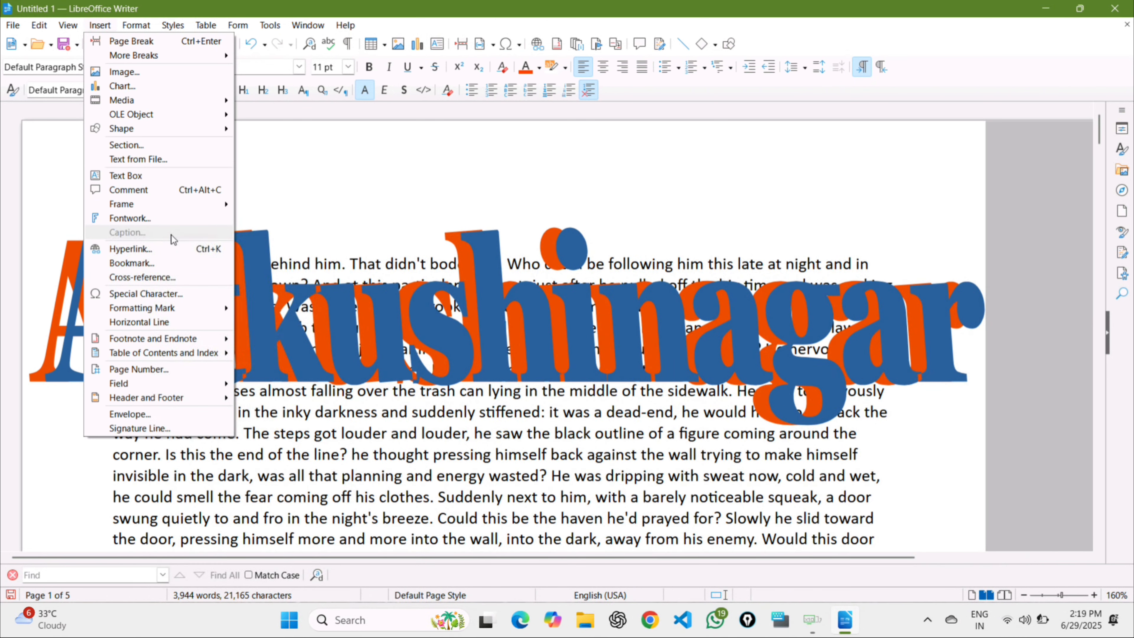
click(477, 422)
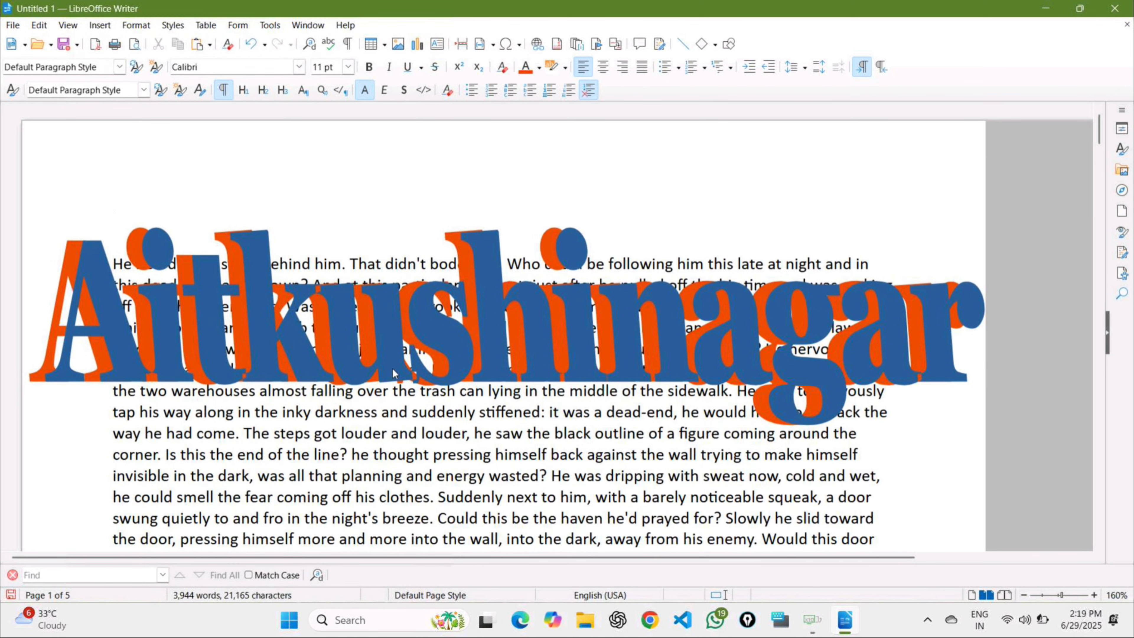
scroll(480, 420, down, 1)
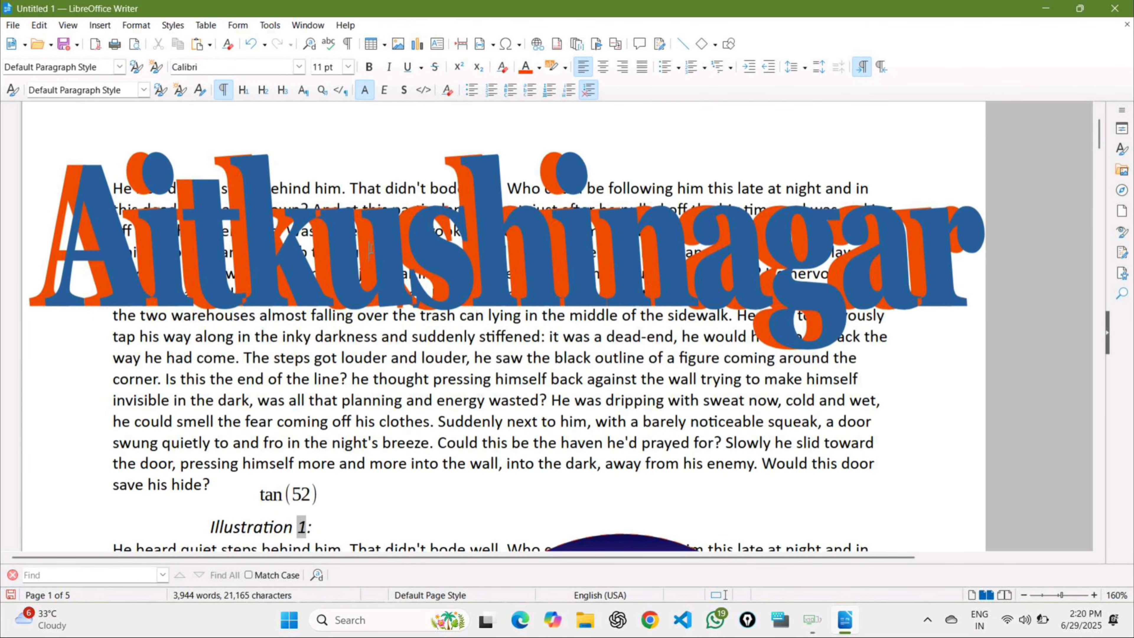
Start a caption for the "Aitkushinagar" Fontwork with "YouTube" as the caption text.
click(389, 262)
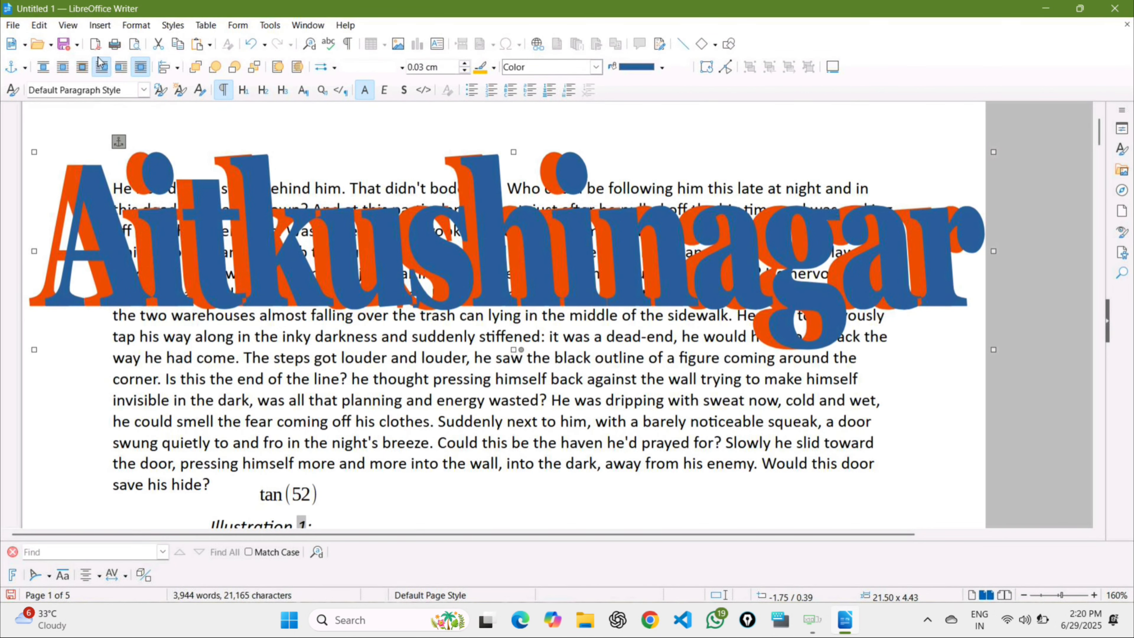
click(99, 26)
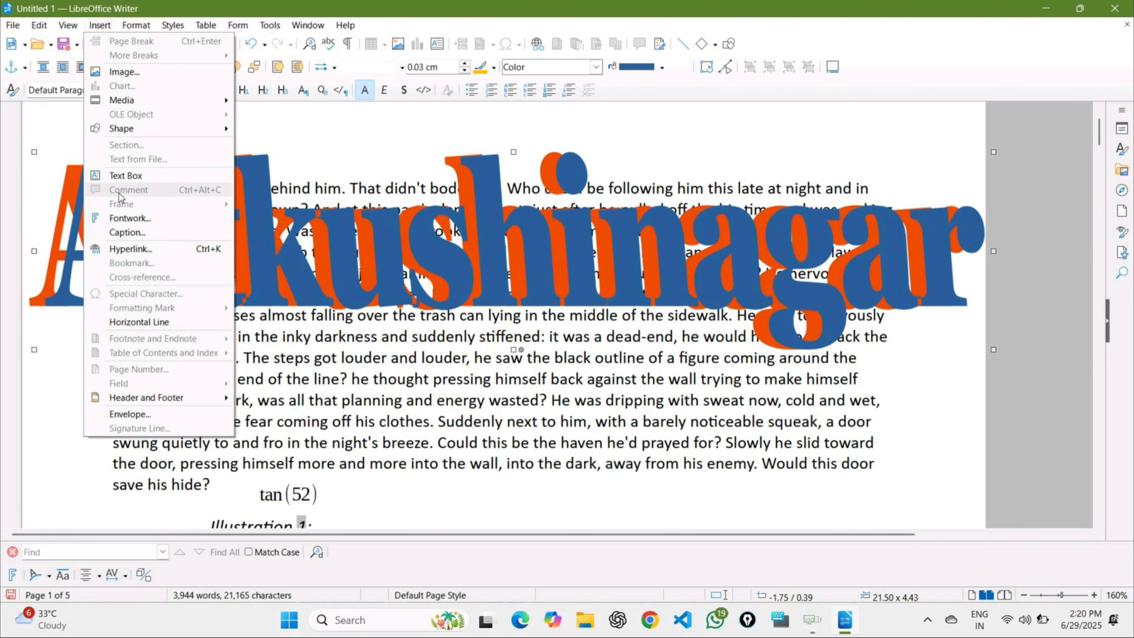
click(120, 234)
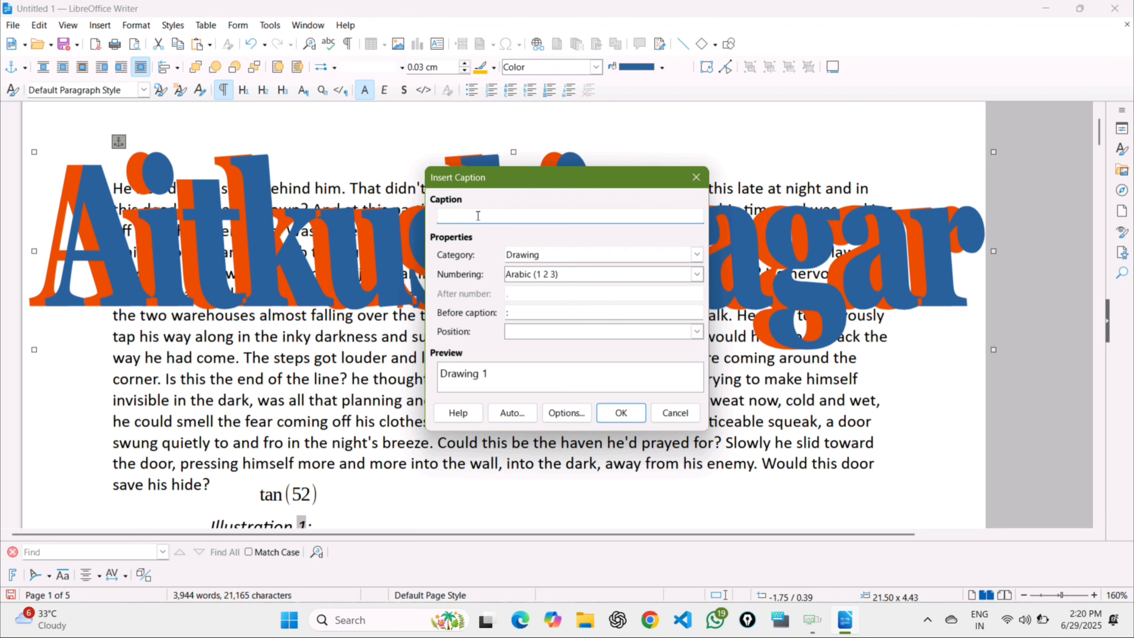
text(Y)
text(channe)
key(BackSpace)
key(BackSpace)
key(BackSpace)
key(BackSpace)
key(BackSpace)
key(BackSpace)
text(Tube)
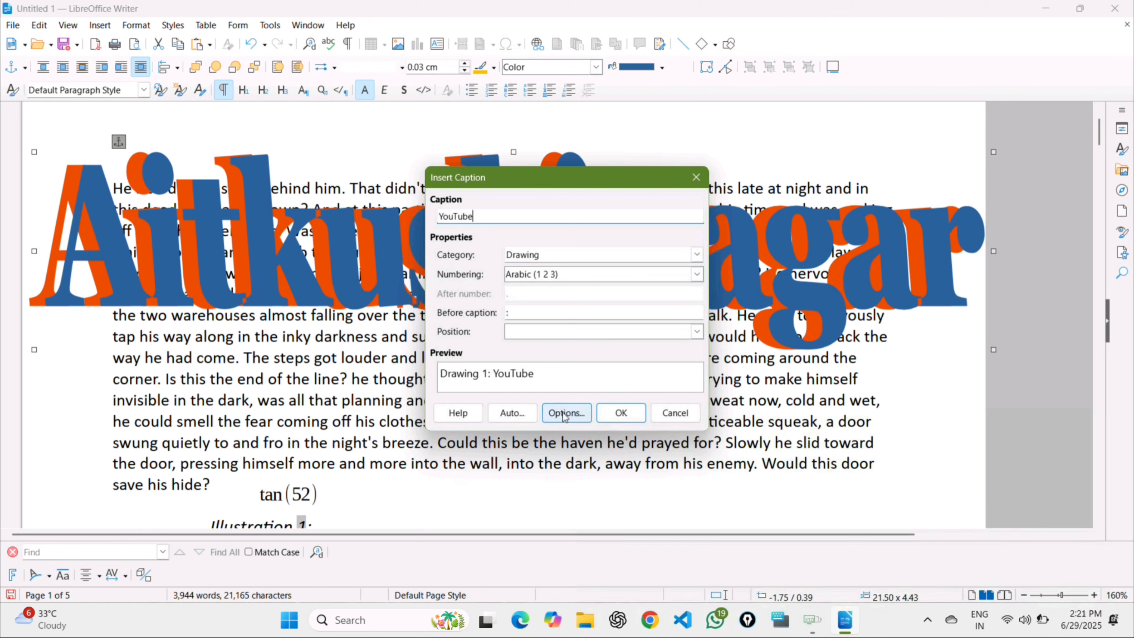
Browse the caption numbering formats, keep Arabic (1 2 3), and insert the caption in the Drawing category.
click(697, 276)
click(698, 277)
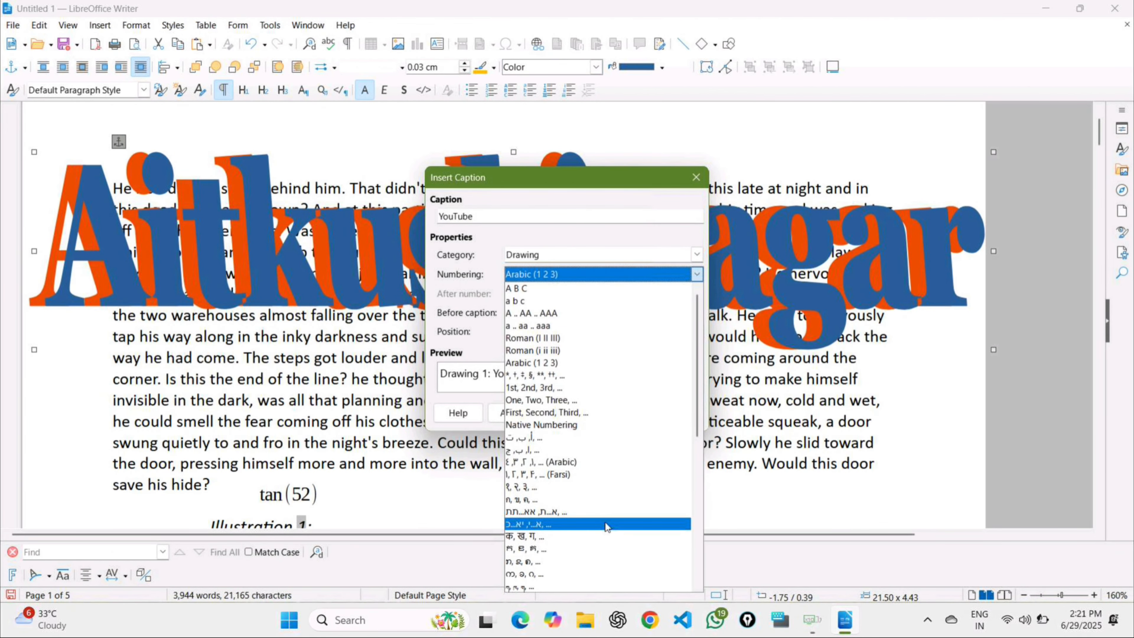
scroll(606, 526, down, 7)
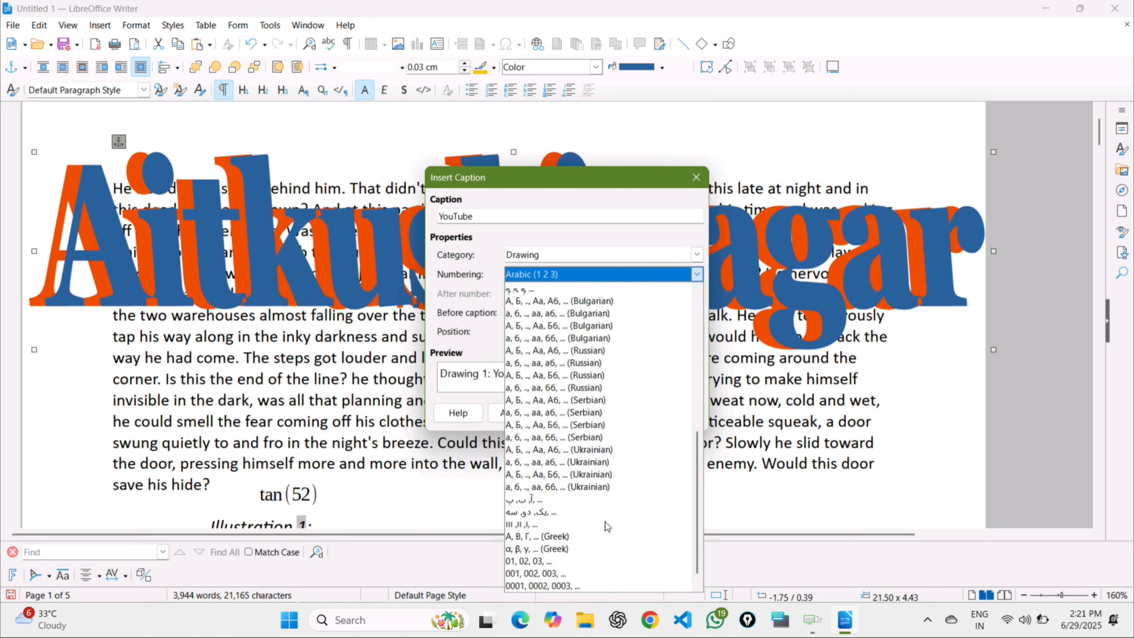
scroll(606, 526, down, 2)
scroll(607, 536, up, 7)
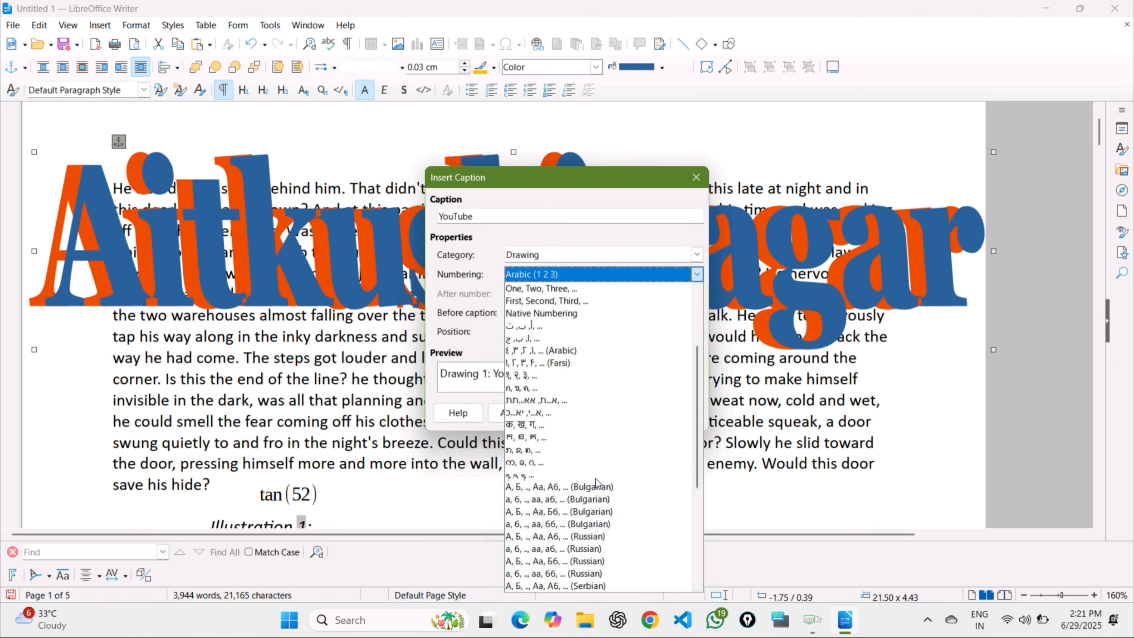
click(670, 275)
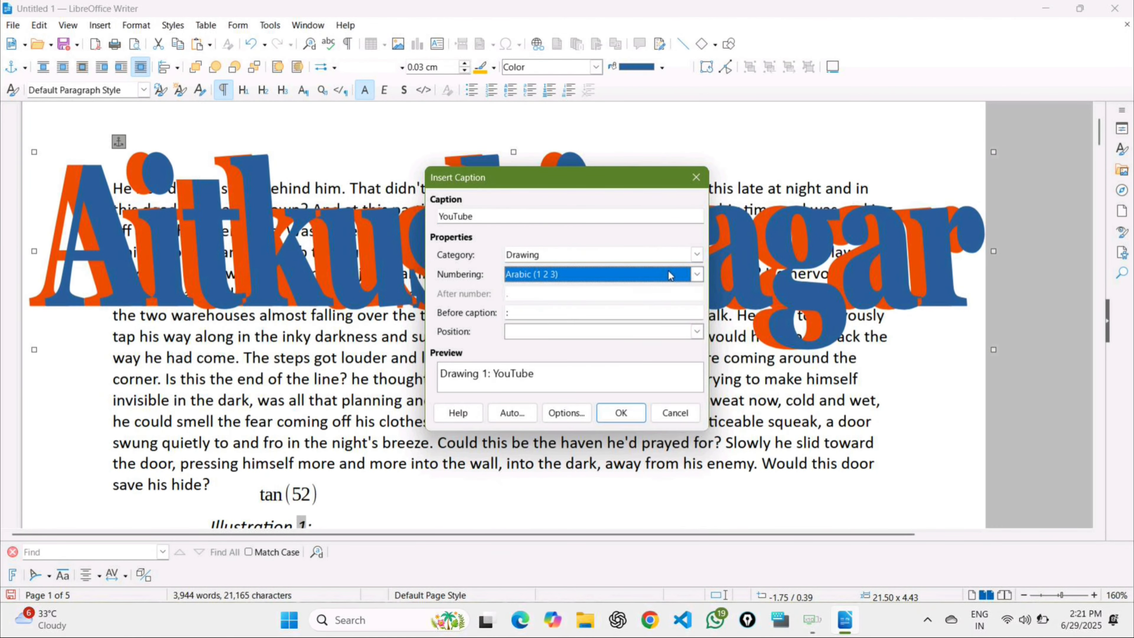
click(620, 413)
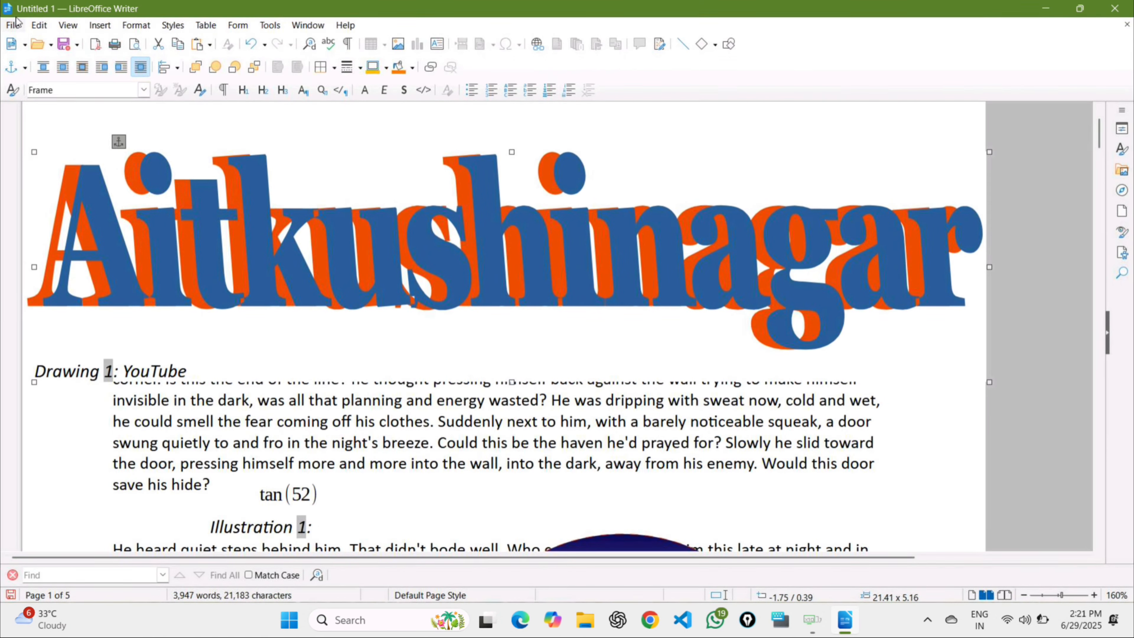
click(313, 461)
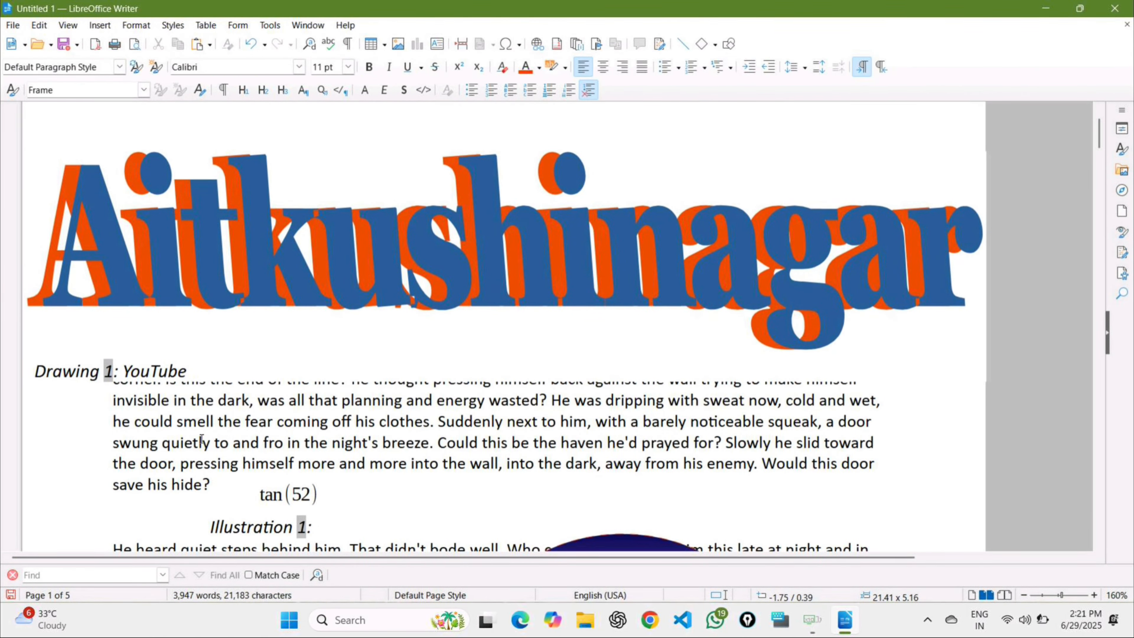
Add a blank line after the paragraph ending "Would this door save his hide?" just below the smiley shape.
click(100, 25)
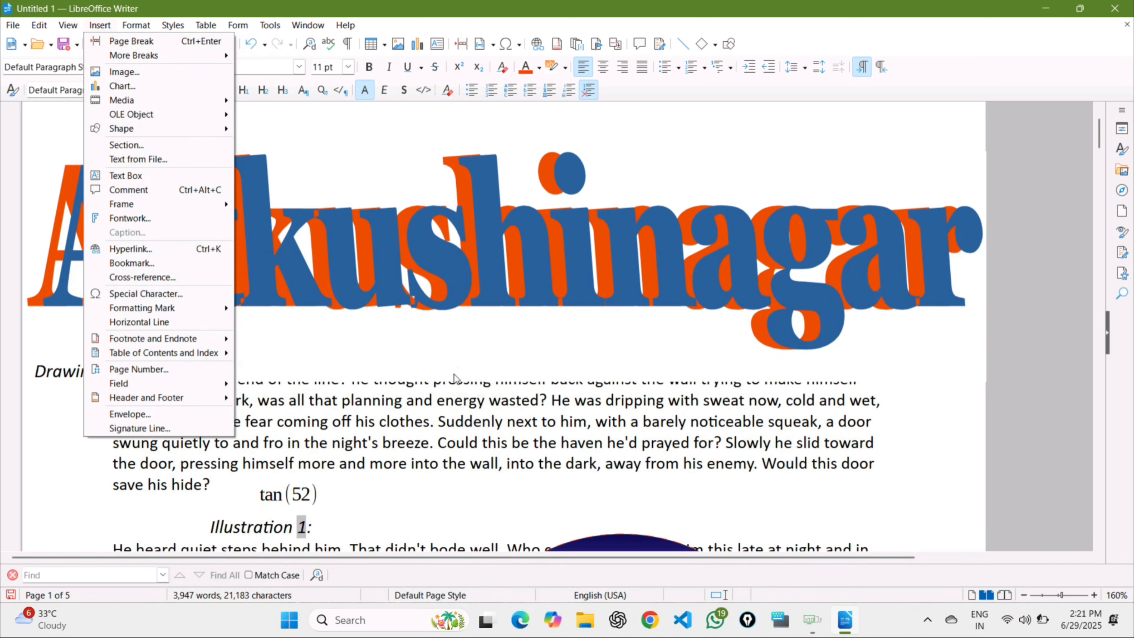
click(448, 426)
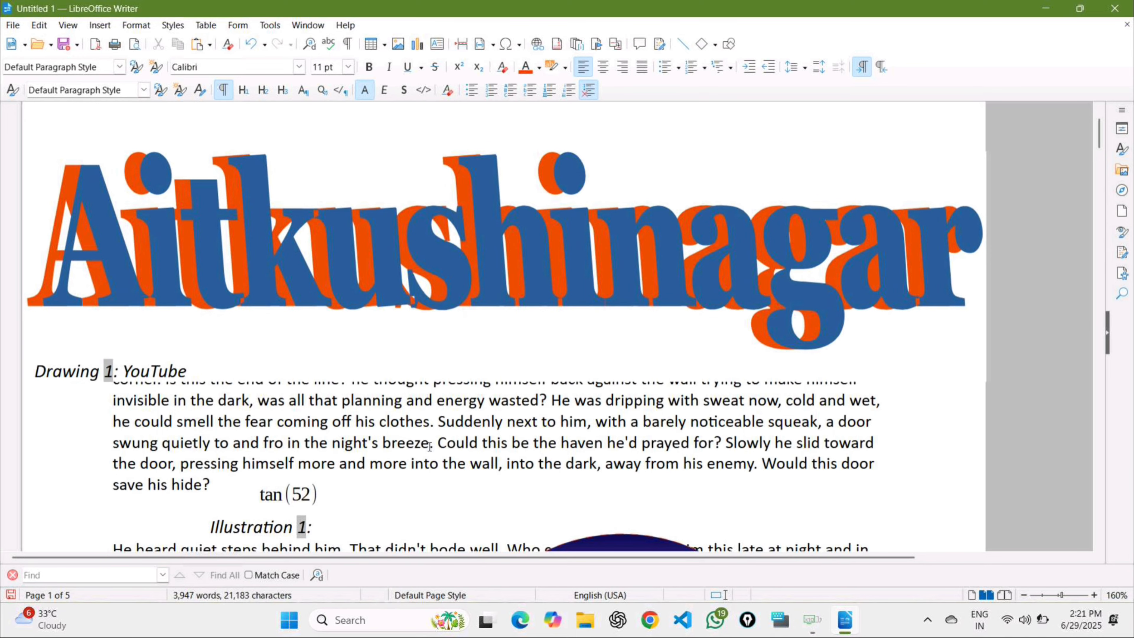
scroll(429, 446, down, 5)
scroll(429, 446, down, 3)
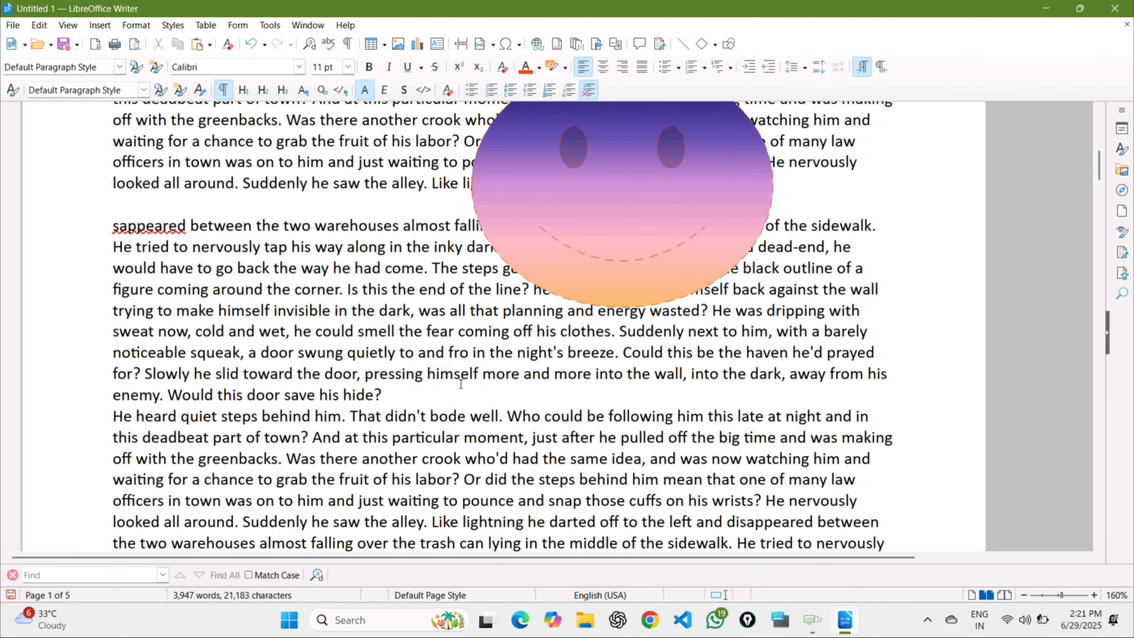
click(395, 392)
key(Return)
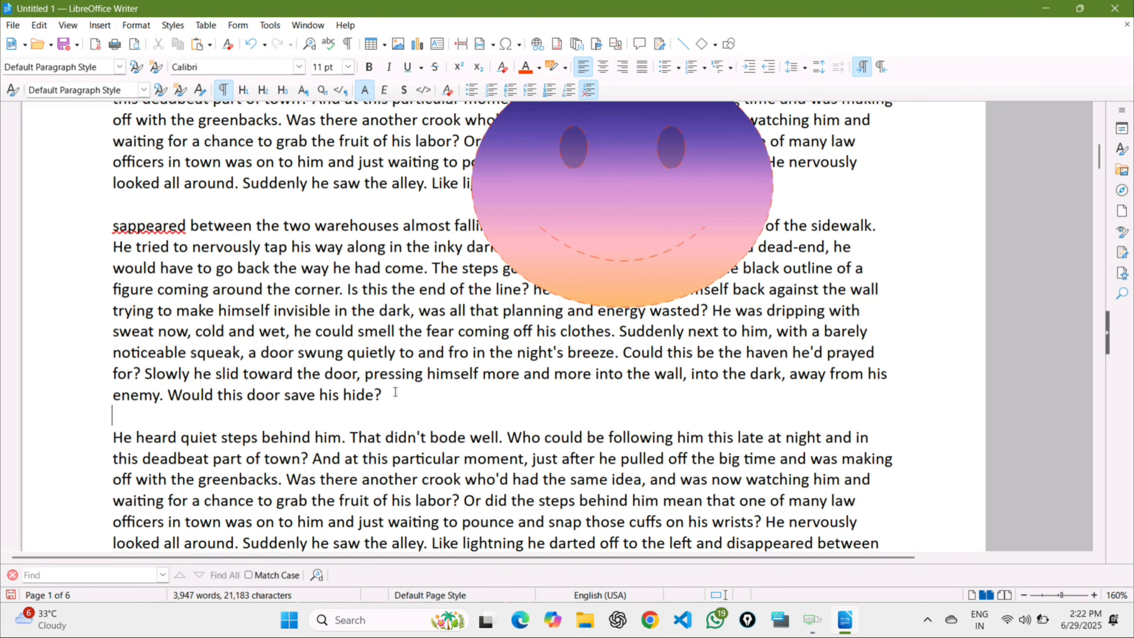
Add two more blank lines below "Would this door save his hide?" and place the cursor on the middle blank line.
key(Return)
key(Return)
key(Up)
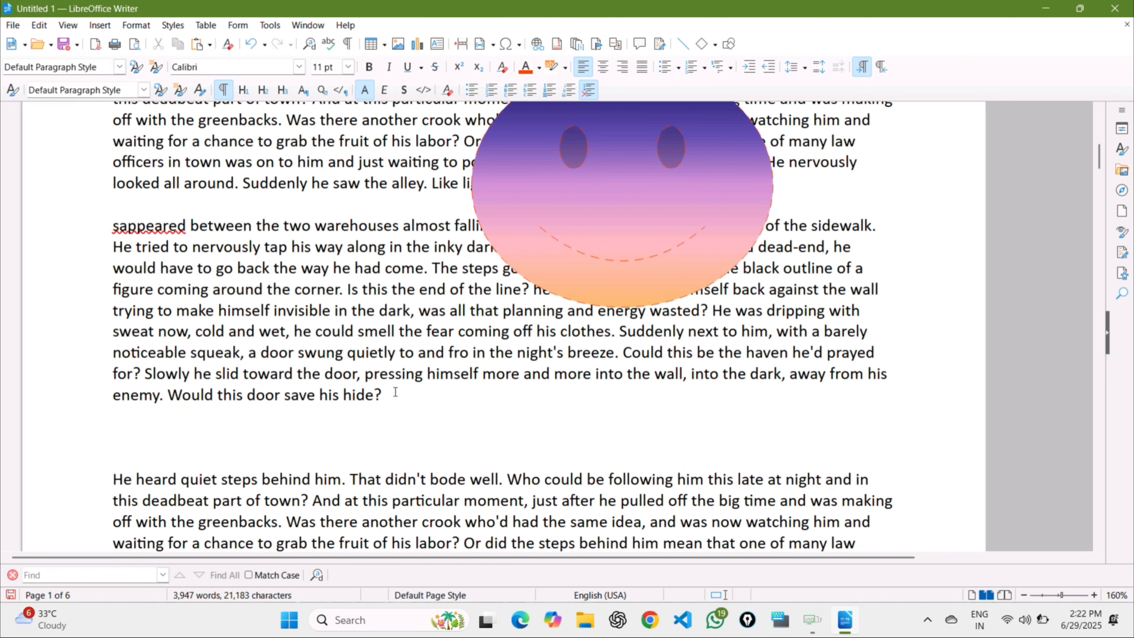
text(PIT)
drag(143, 445, 114, 438)
click(171, 450)
drag(136, 440, 110, 437)
key(BackSpace)
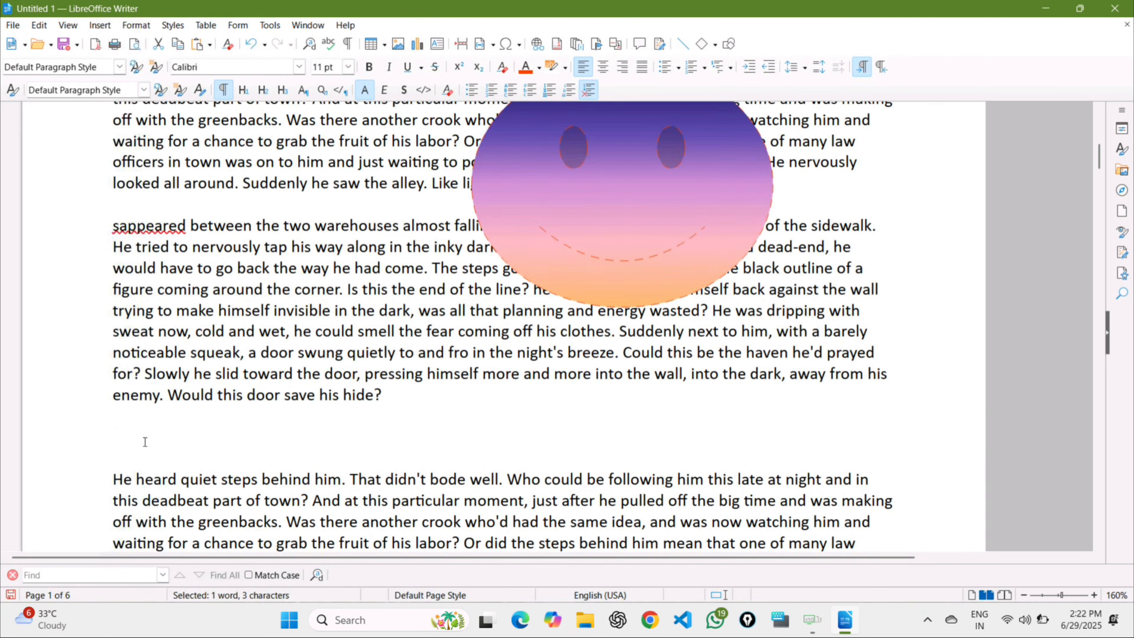
text(Sar)
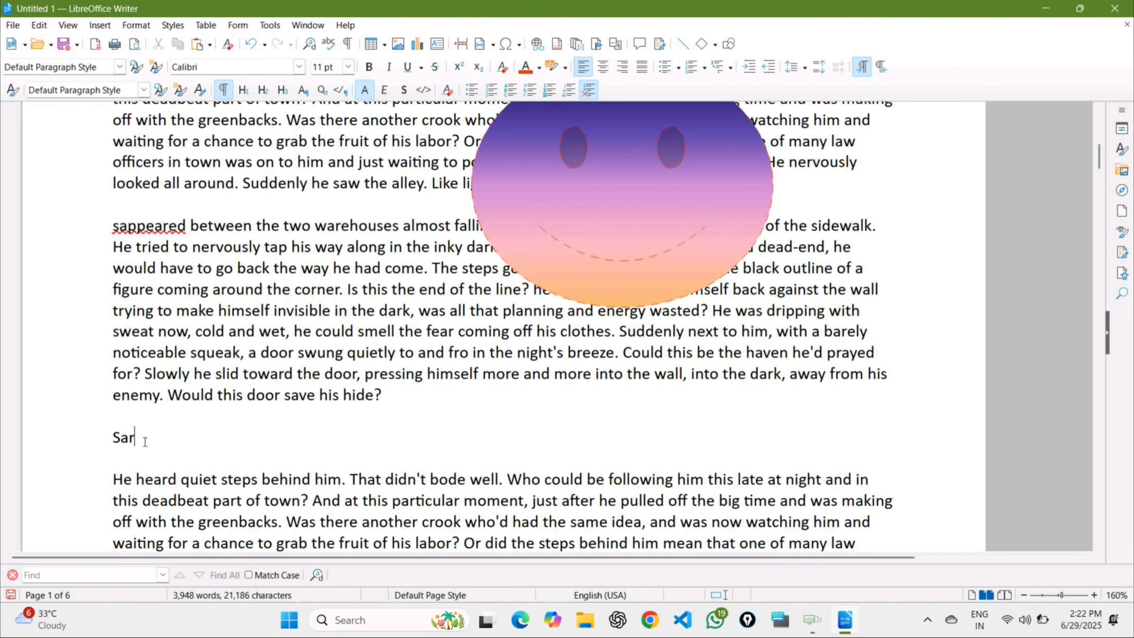
text(kary re)
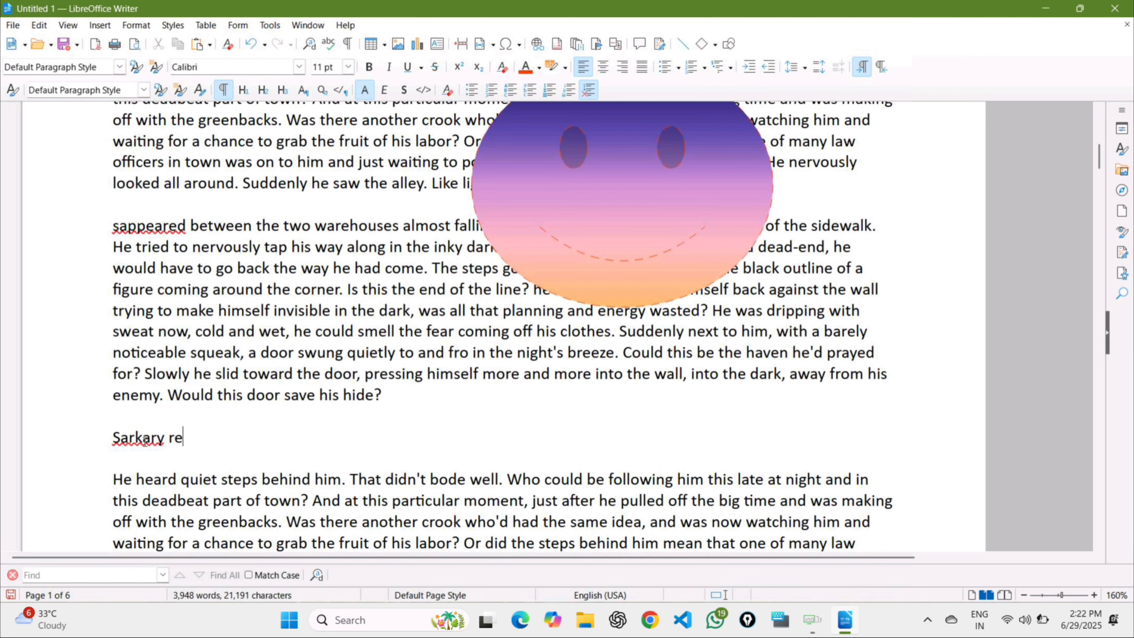
text(sult)
key(BackSpace)
key(BackSpace)
key(BackSpace)
key(BackSpace)
key(BackSpace)
key(BackSpace)
key(BackSpace)
key(BackSpace)
key(BackSpace)
key(BackSpace)
key(BackSpace)
key(BackSpace)
key(BackSpace)
key(BackSpace)
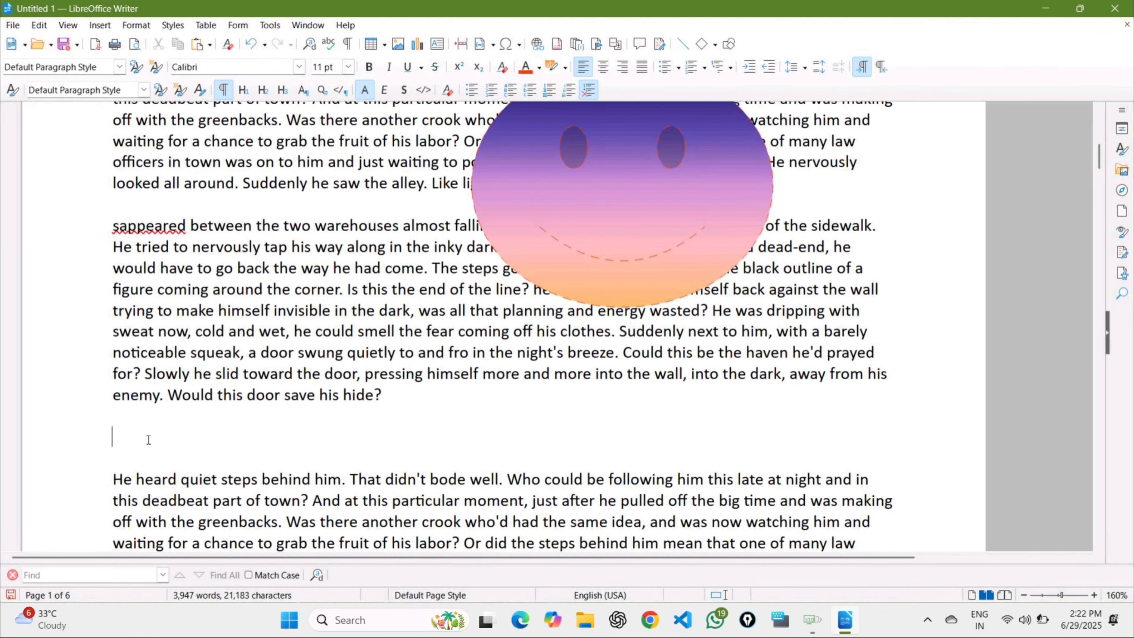
Enter "Result" on the middle blank line and start a hyperlink on that word.
text(Result)
drag(157, 438, 108, 443)
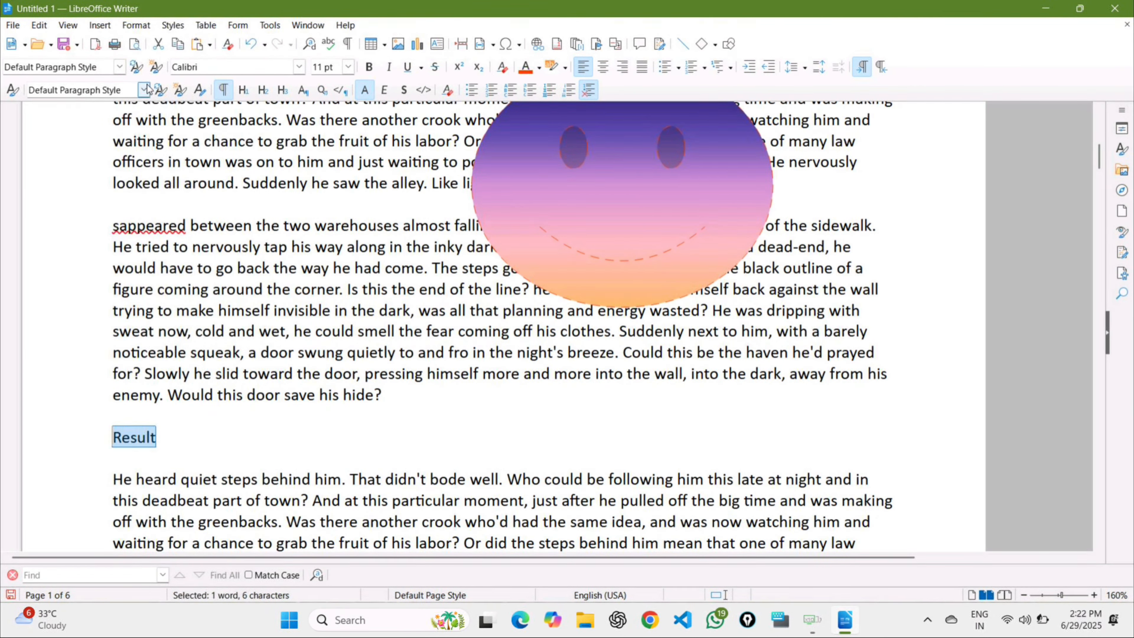
click(105, 26)
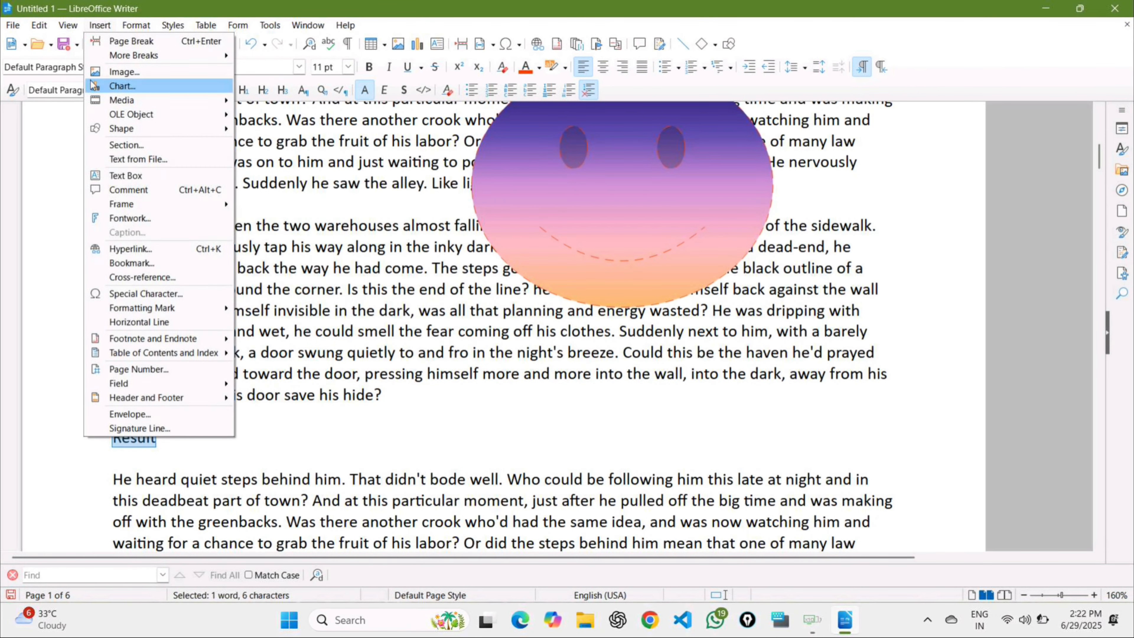
click(140, 252)
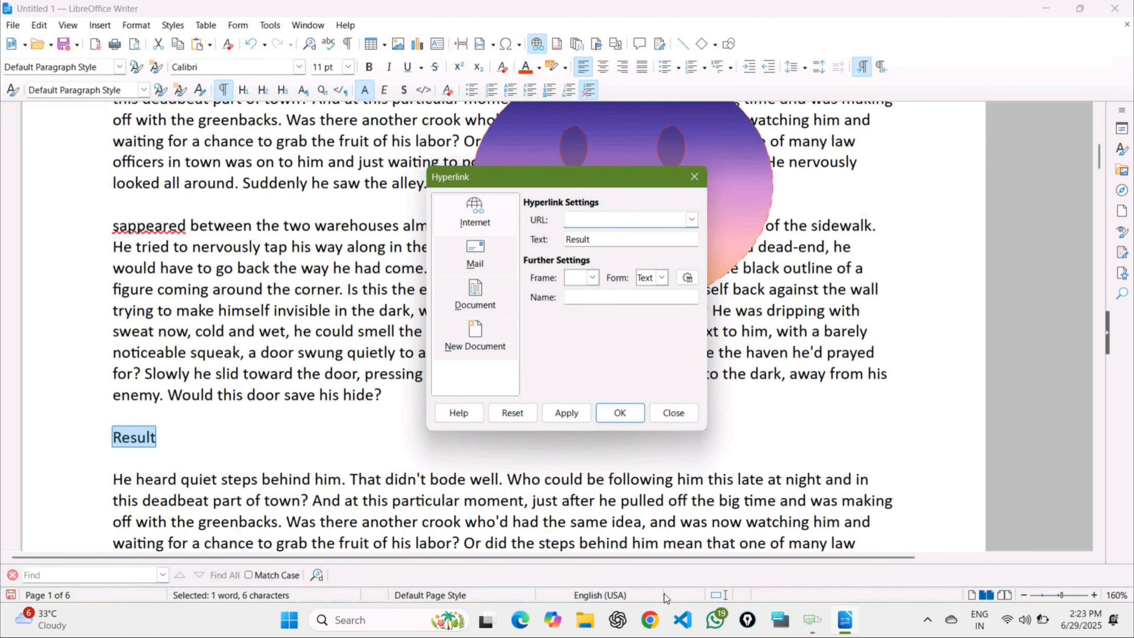
Switch to WhatsApp, copy the YouTube channel link from the self-chat, and return to the hyperlink's URL entry in Writer.
click(726, 629)
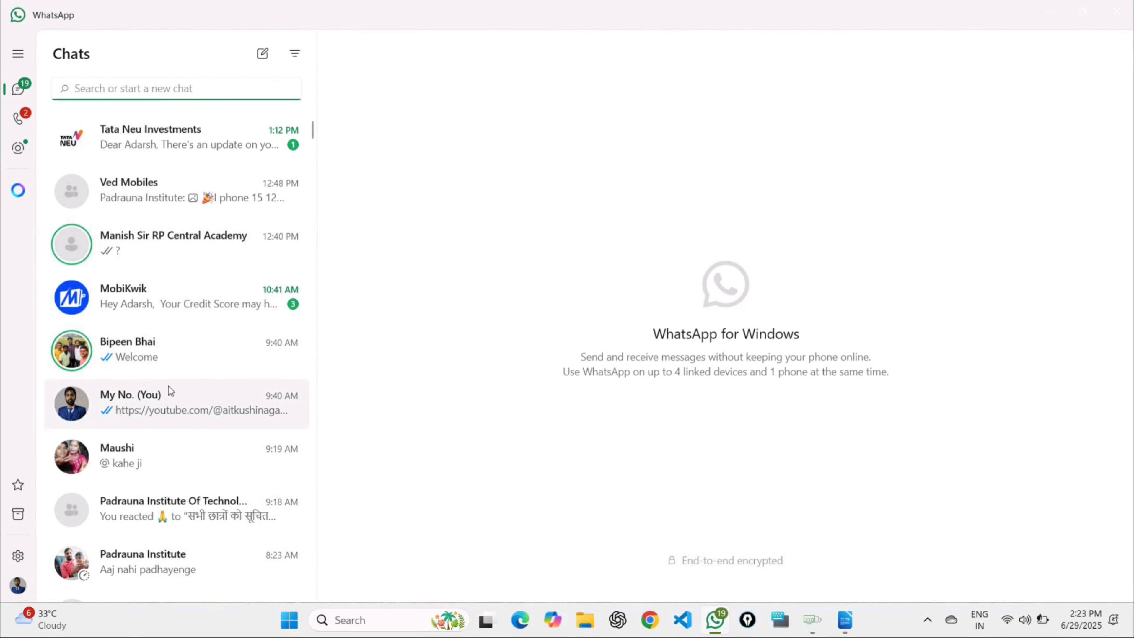
click(211, 387)
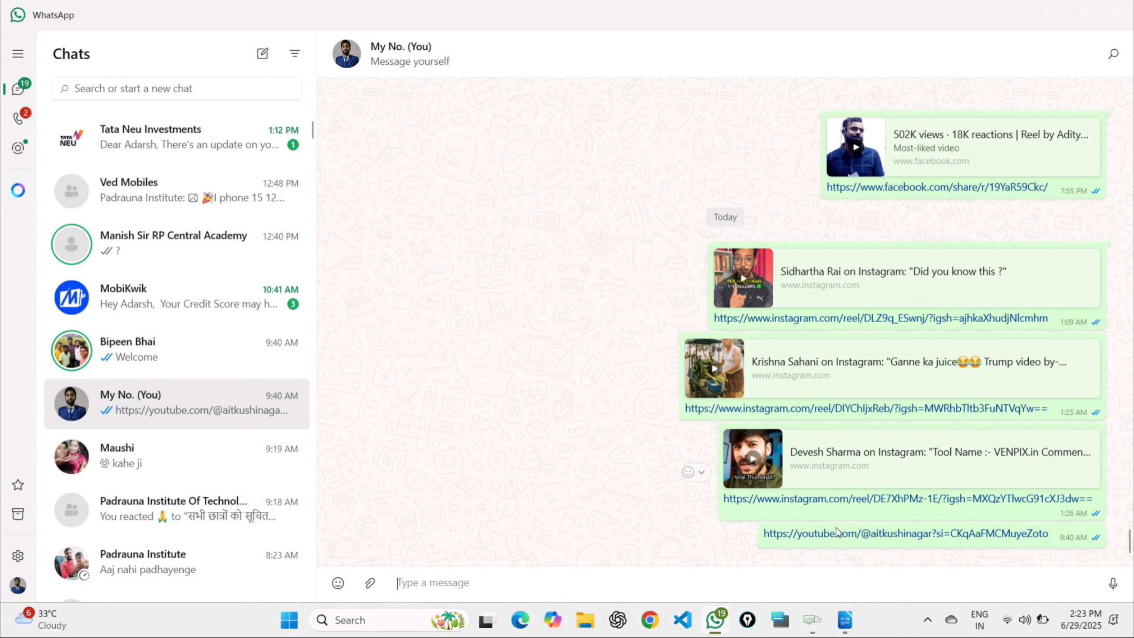
right_click(840, 541)
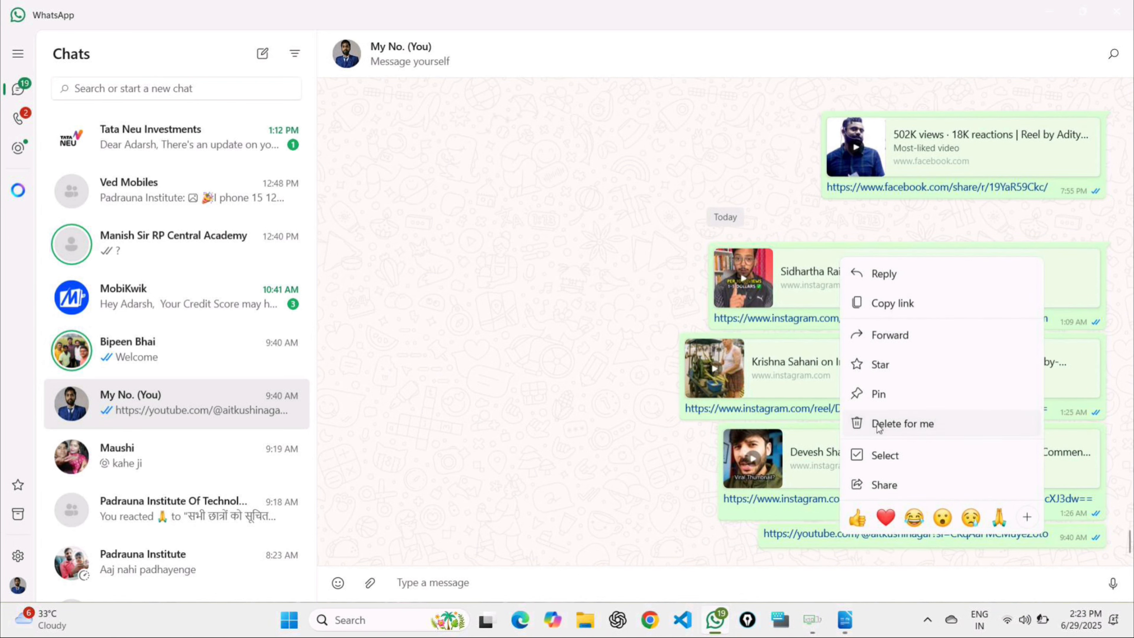
click(878, 304)
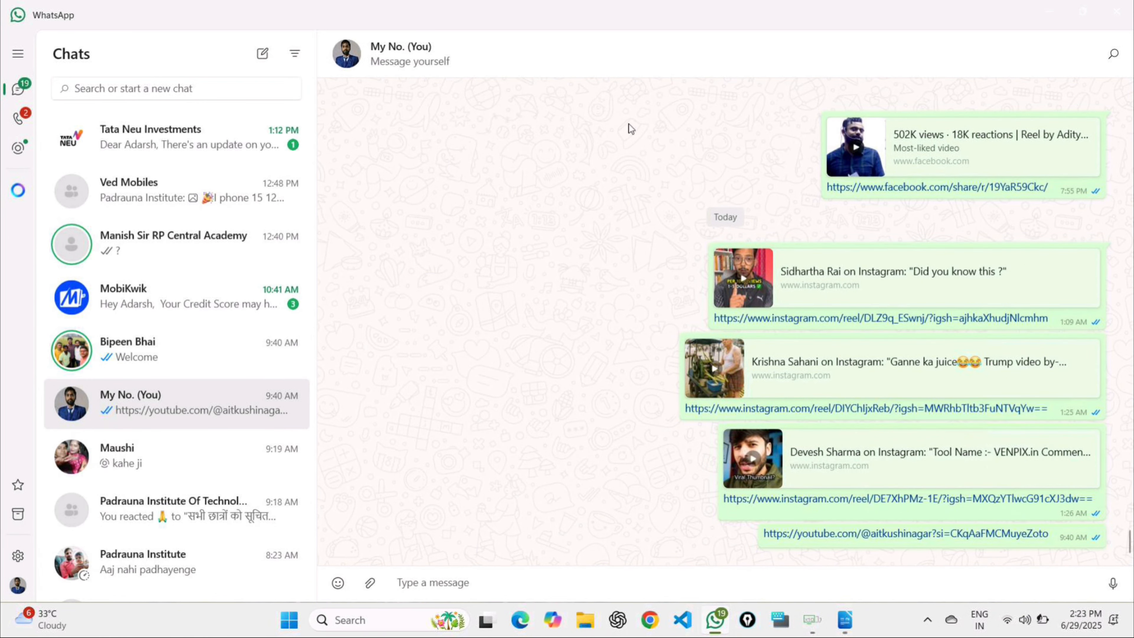
click(1110, 15)
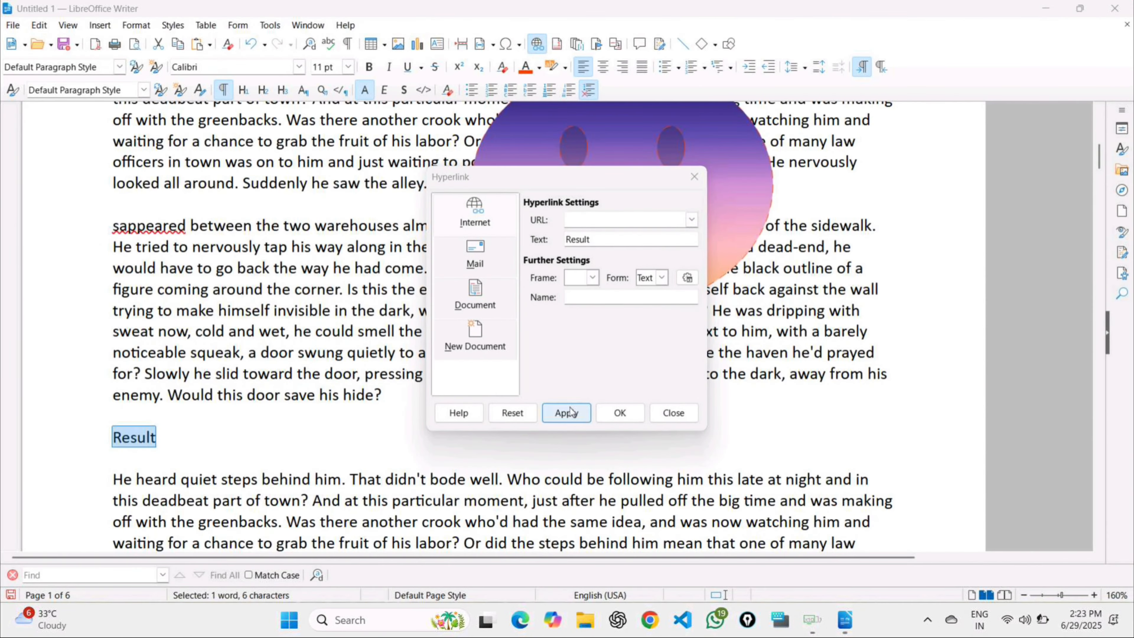
click(582, 216)
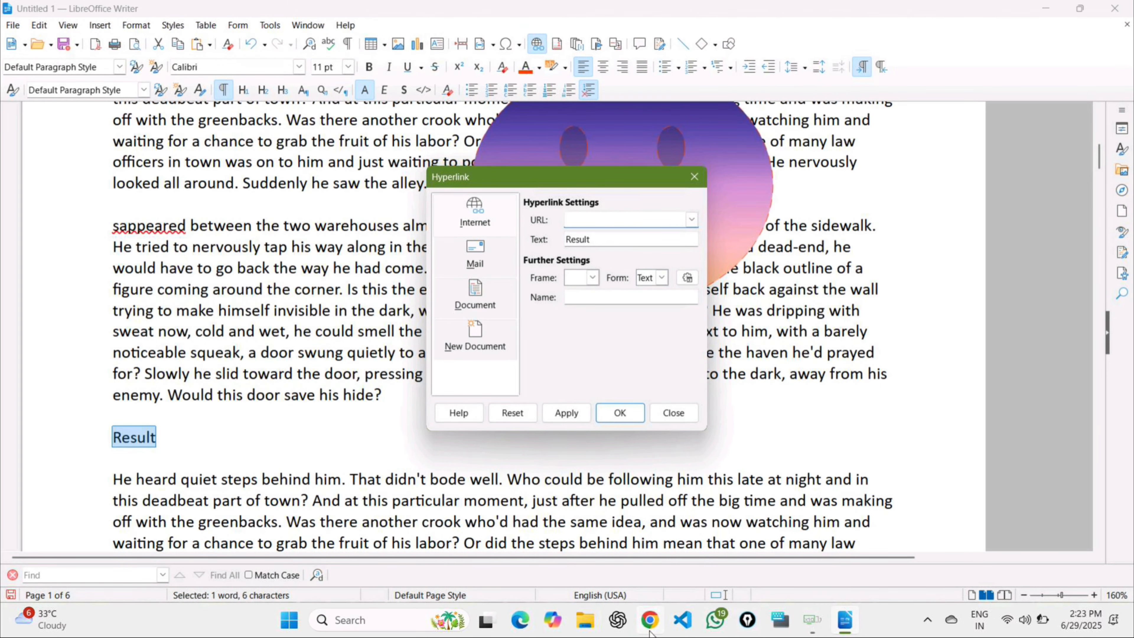
click(720, 627)
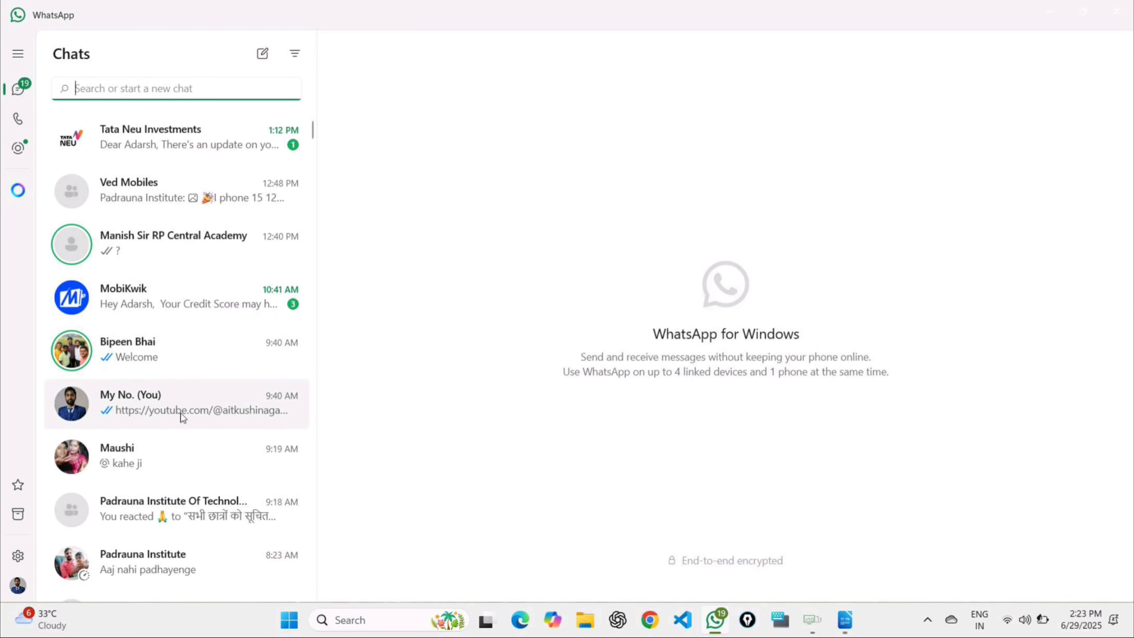
click(202, 407)
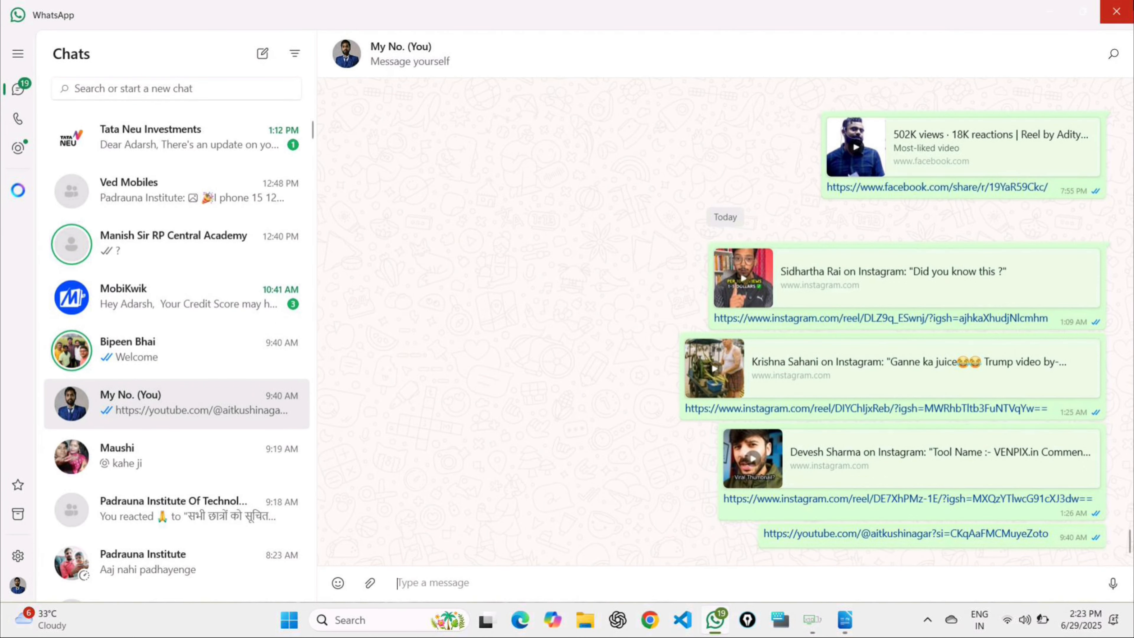
click(1121, 17)
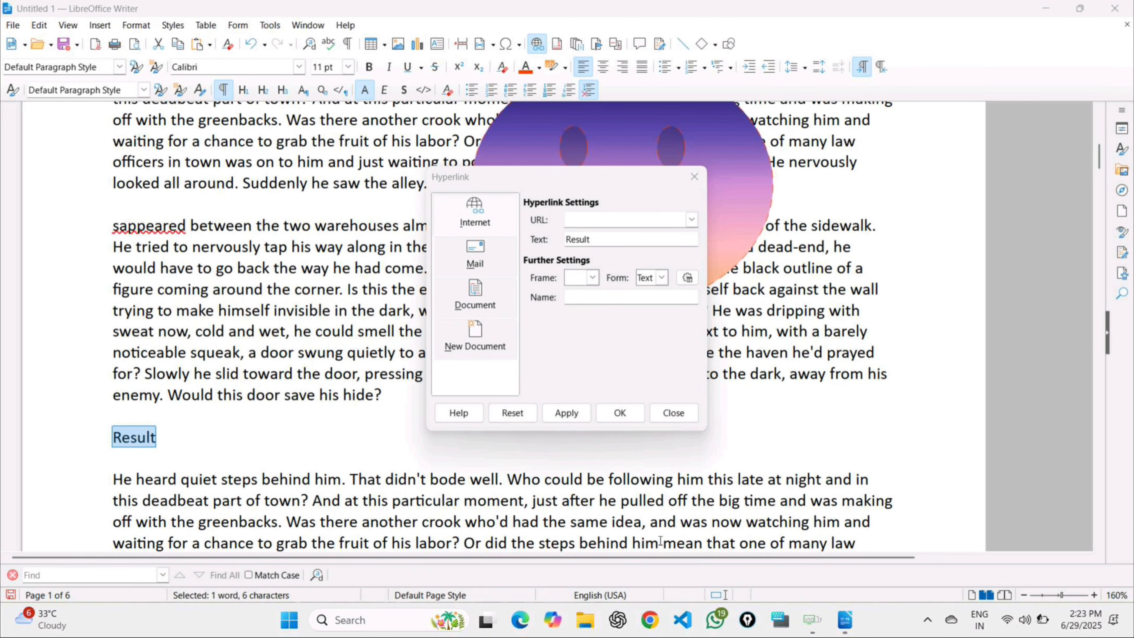
Switch to Chrome, go to youtube.com and open the LibreOffice Writer View Menu tutorial video from the home page.
key(alt+Tab)
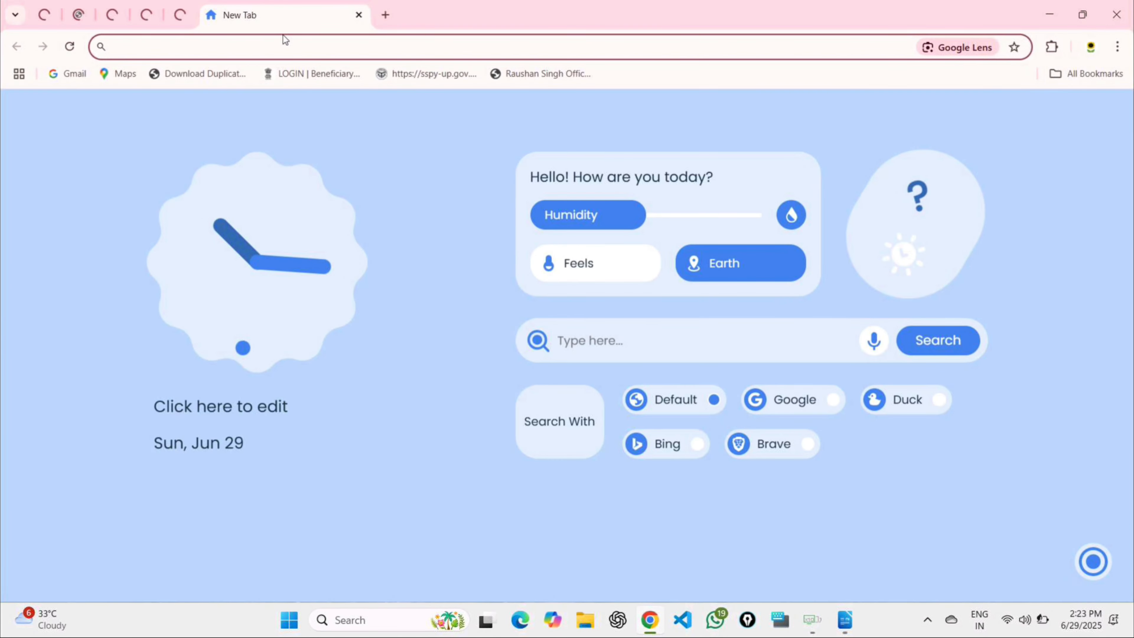
click(271, 46)
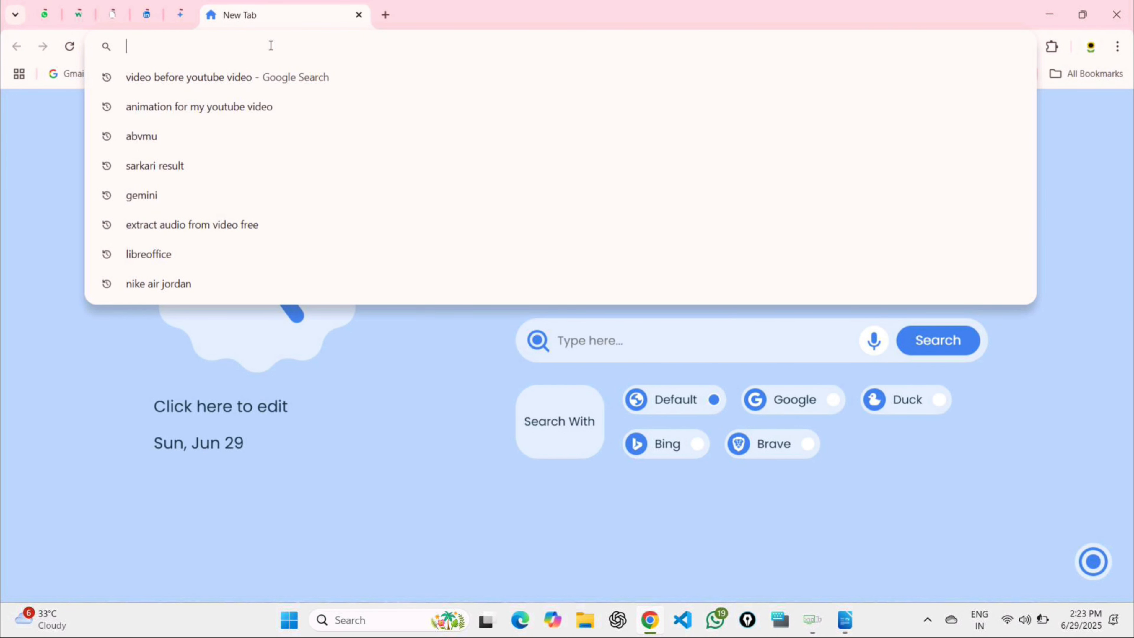
text(youtube.com)
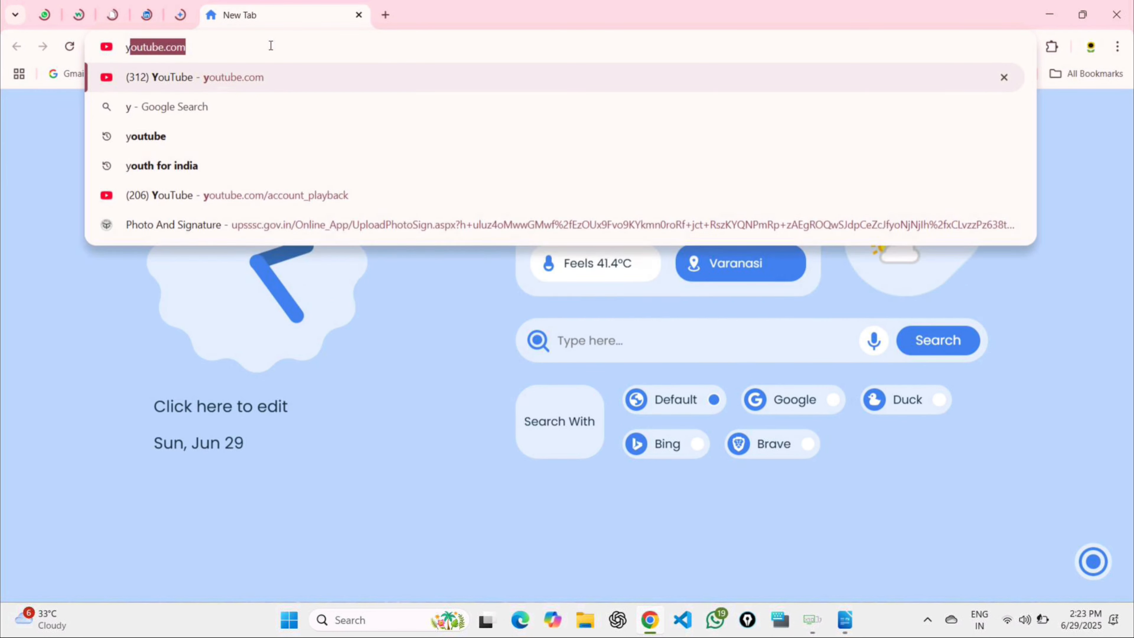
key(Return)
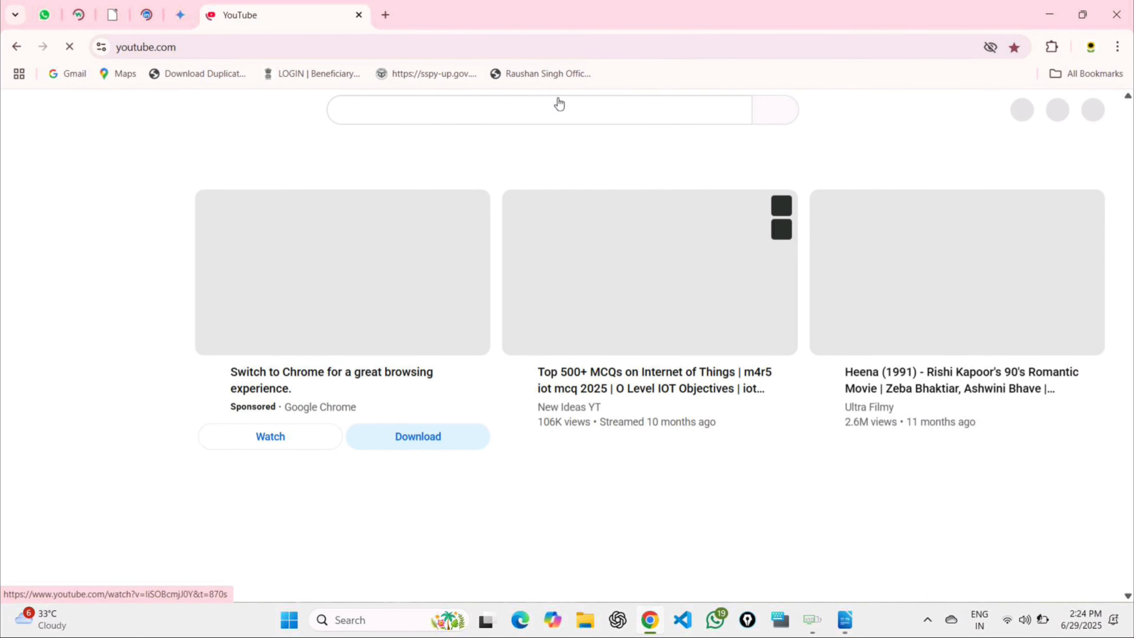
click(552, 111)
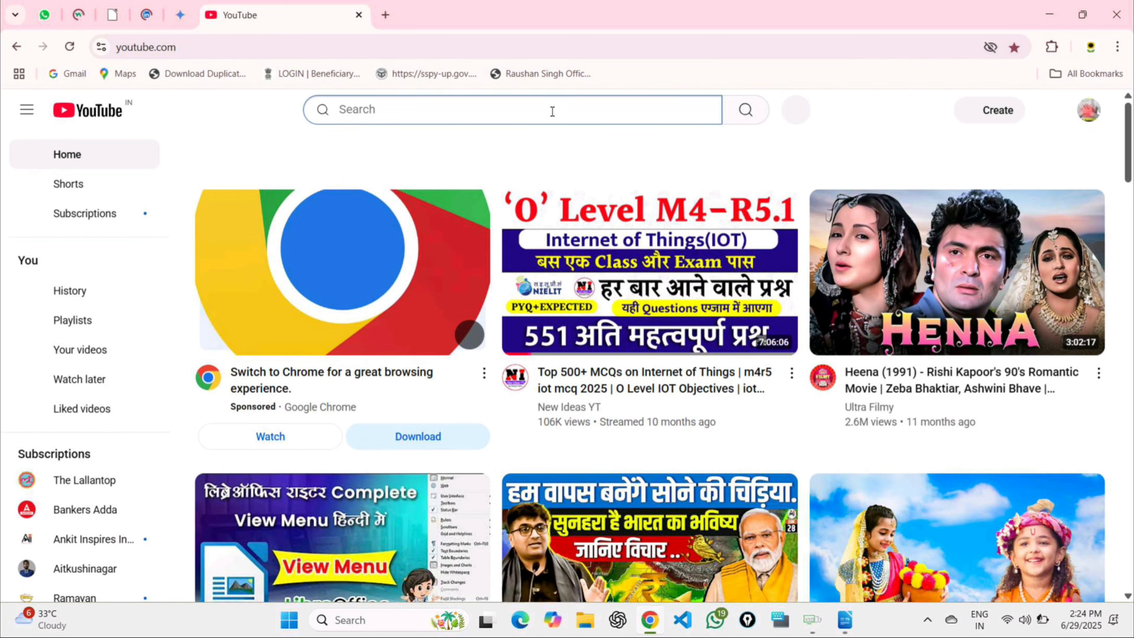
click(354, 539)
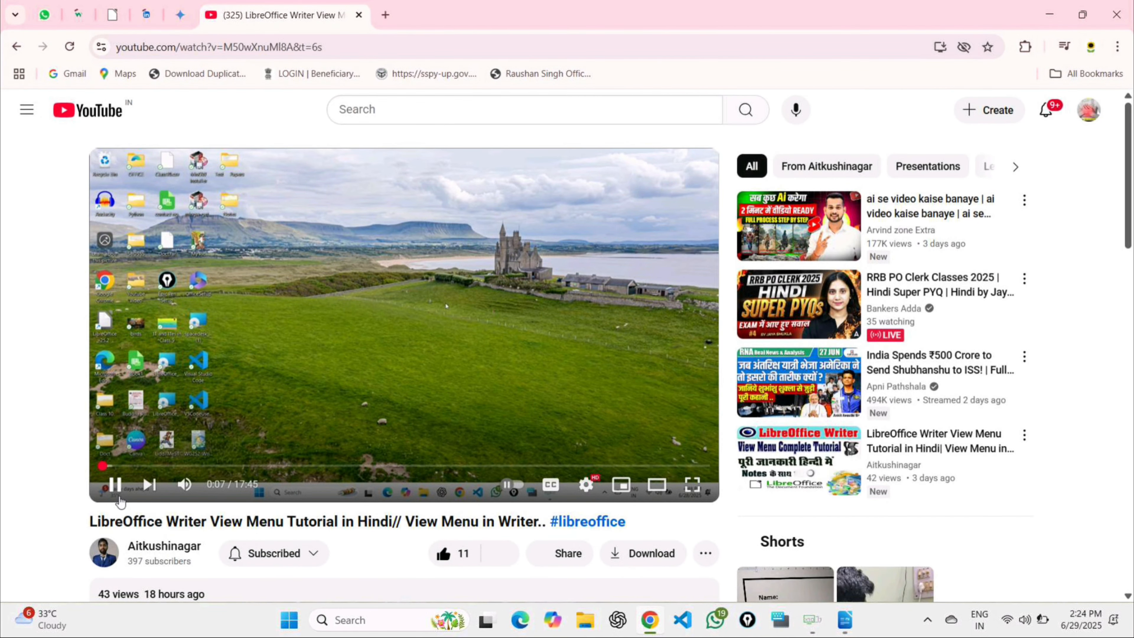
Copy the share link of the LibreOffice Writer View Menu tutorial video.
drag(209, 466, 422, 465)
scroll(422, 466, down, 1)
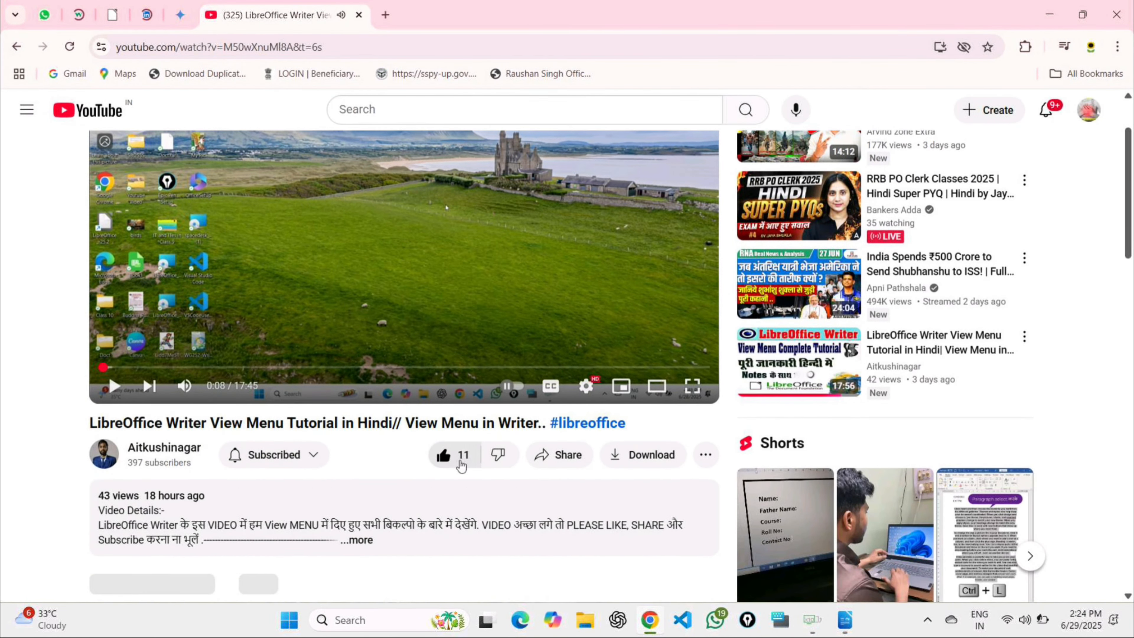
click(565, 455)
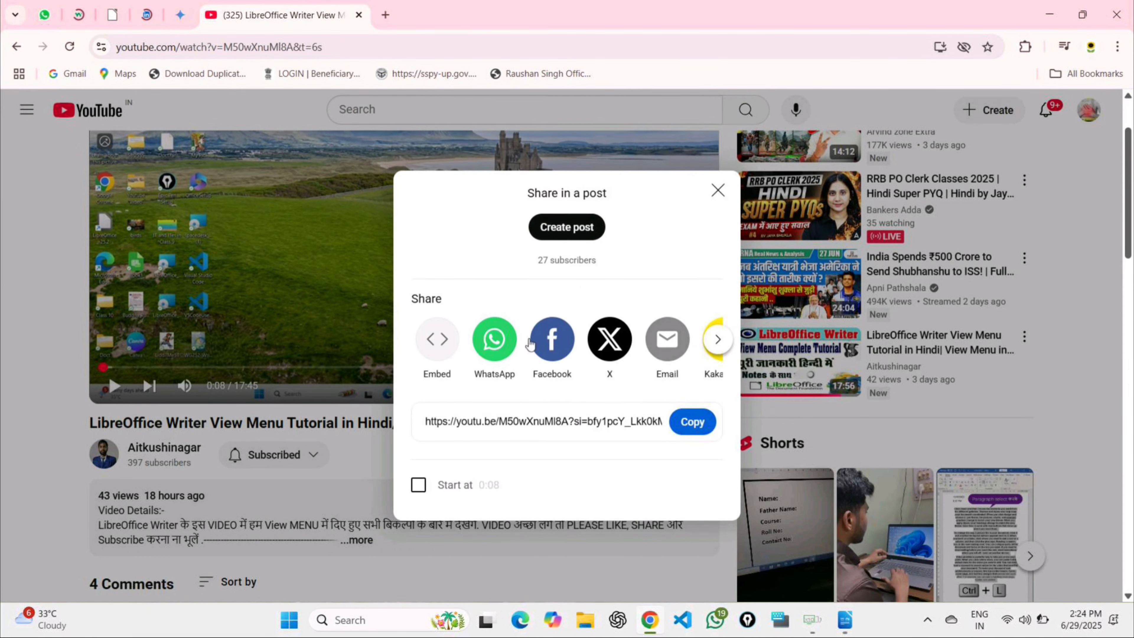
click(692, 422)
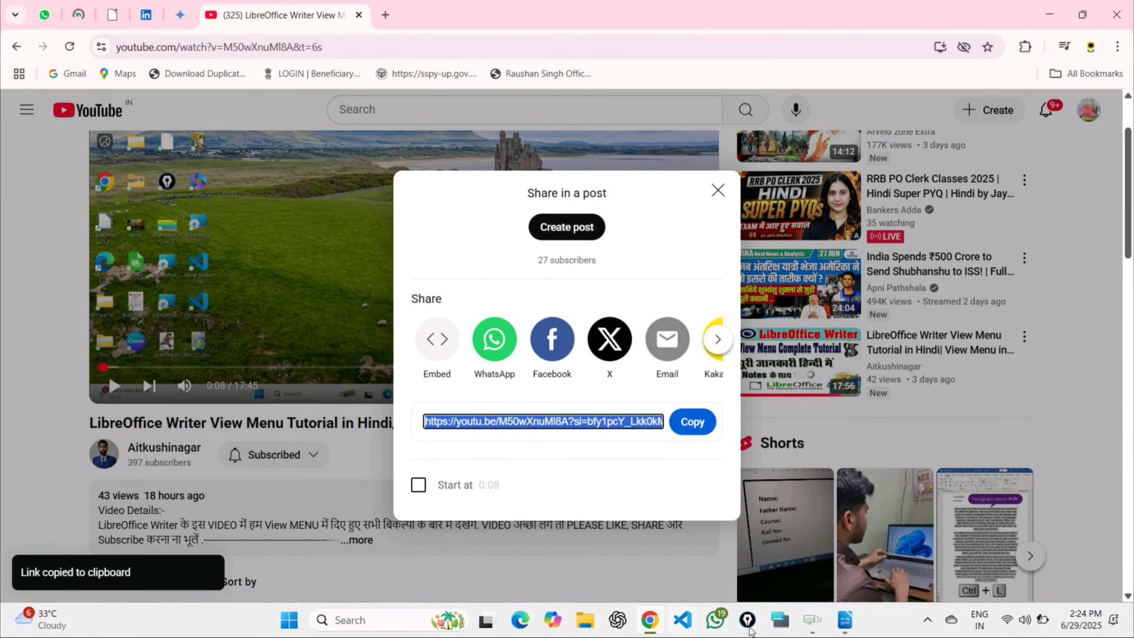
Return to Writer, paste the copied video link as the URL for "Result" and insert the hyperlink.
click(845, 625)
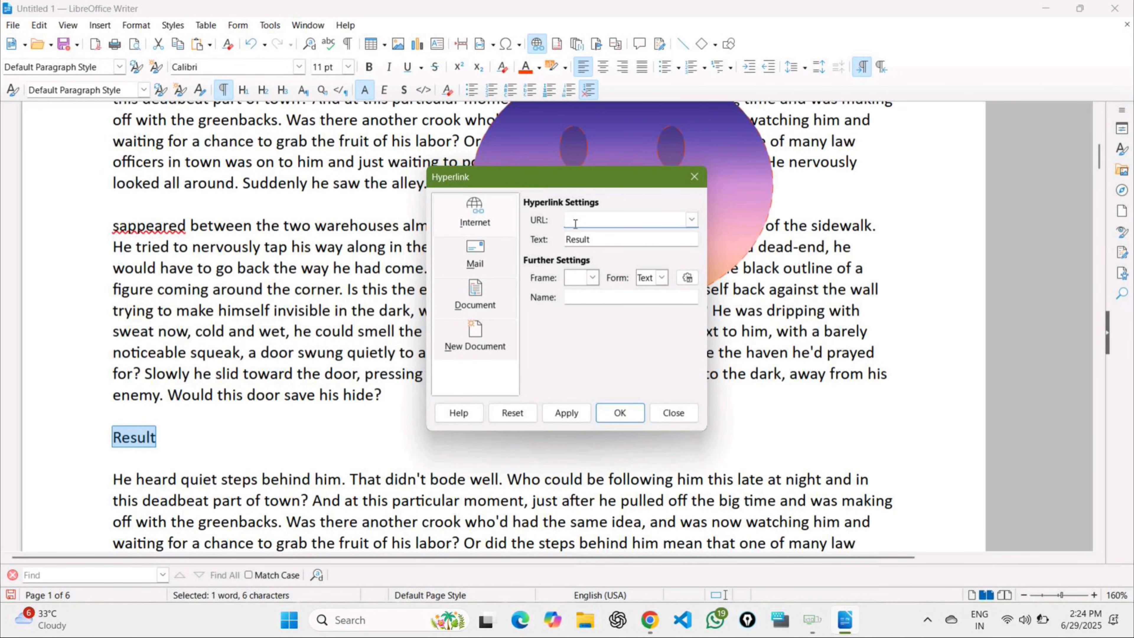
key(ctrl+v)
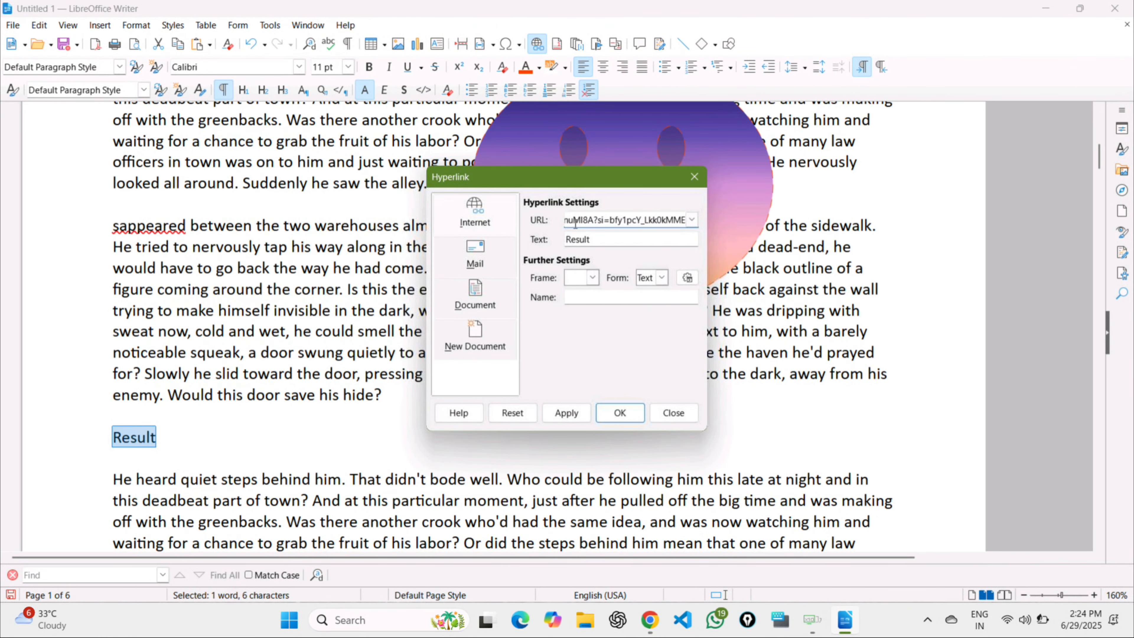
click(633, 415)
click(588, 443)
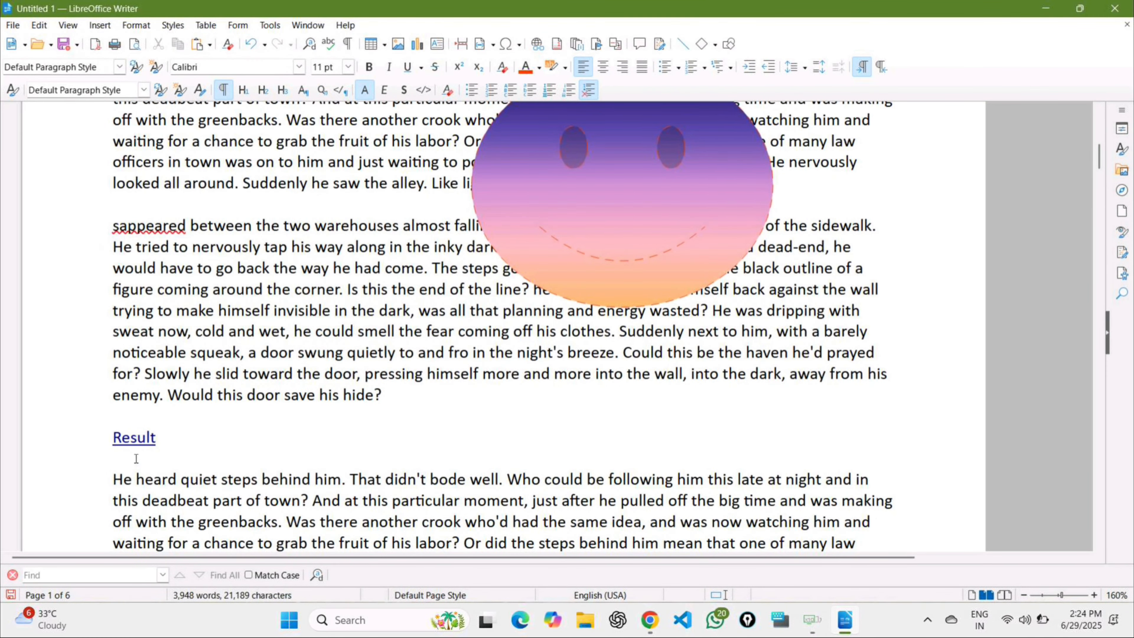
Follow the "Result" hyperlink to test it in the browser, and close the tab it opens.
ctrl+scroll(208, 433, down, 3)
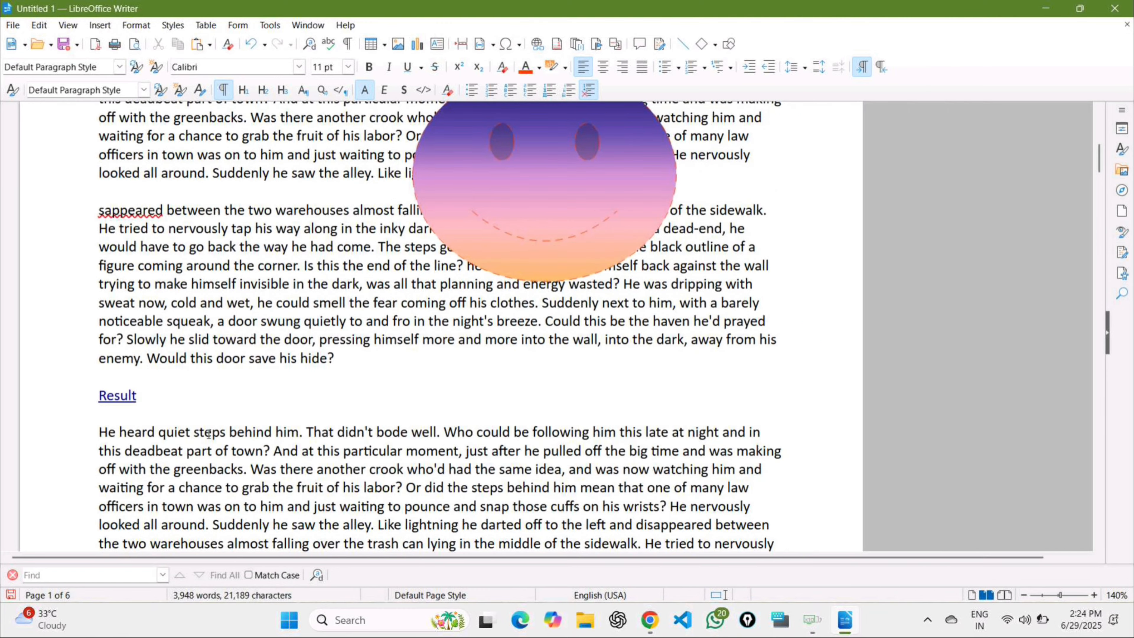
ctrl+scroll(209, 433, up, 5)
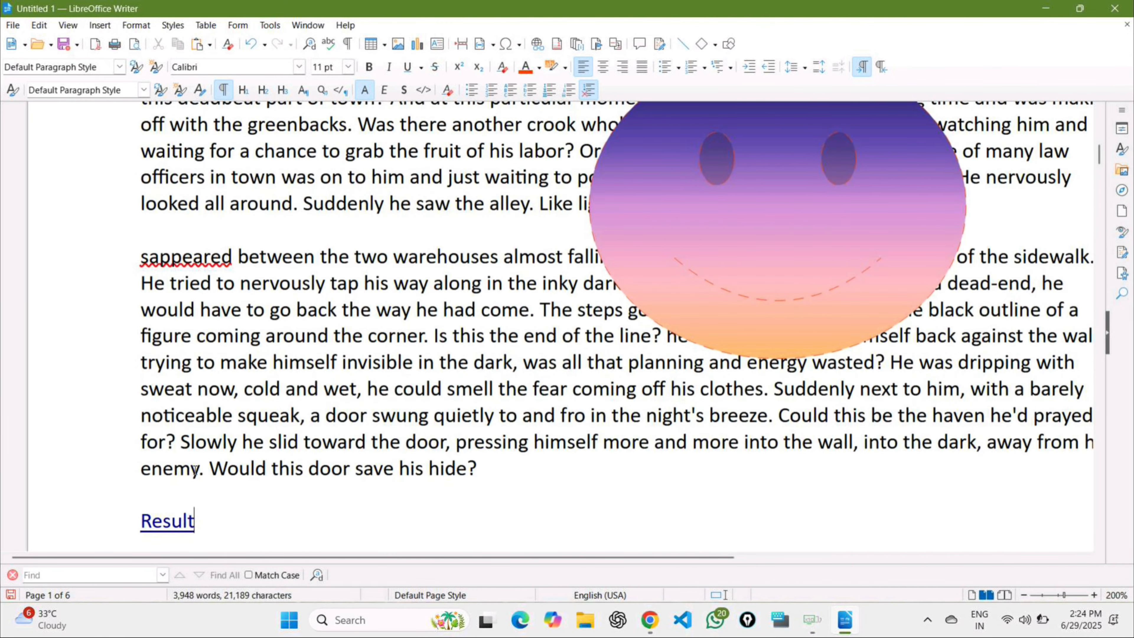
scroll(195, 469, down, 2)
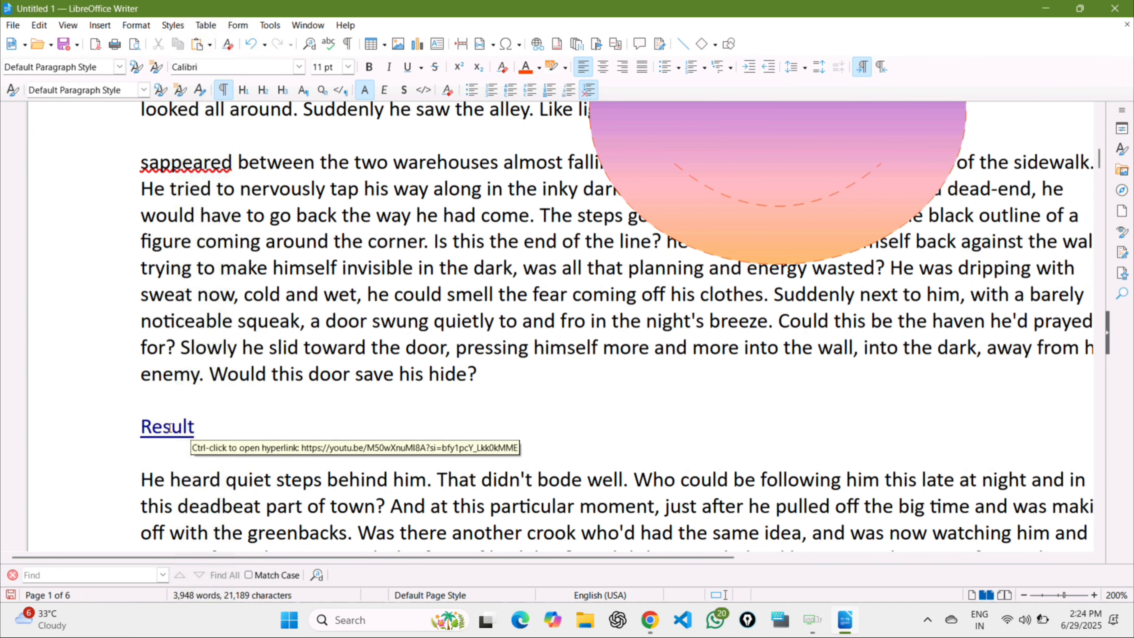
scroll(170, 427, down, 2)
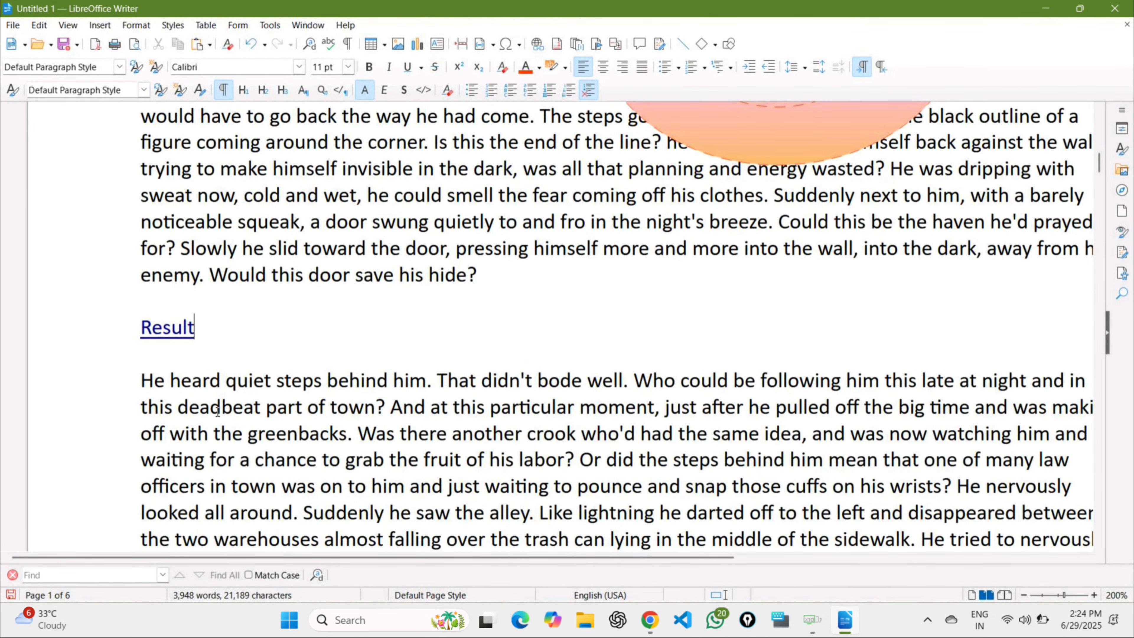
click(171, 333)
ctrl+click(171, 334)
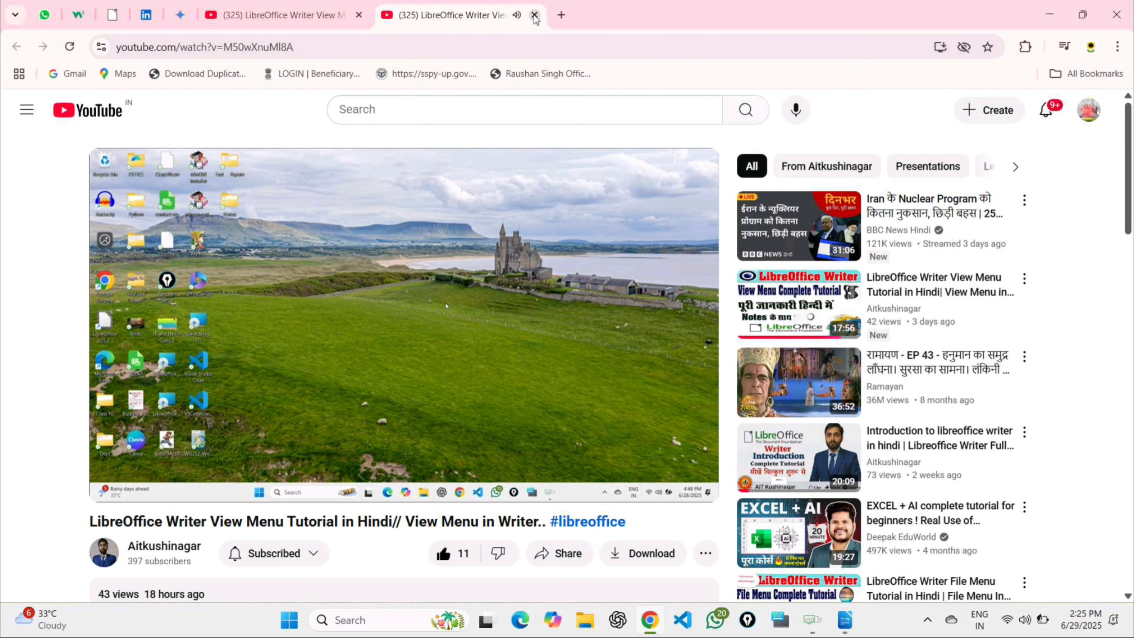
click(533, 14)
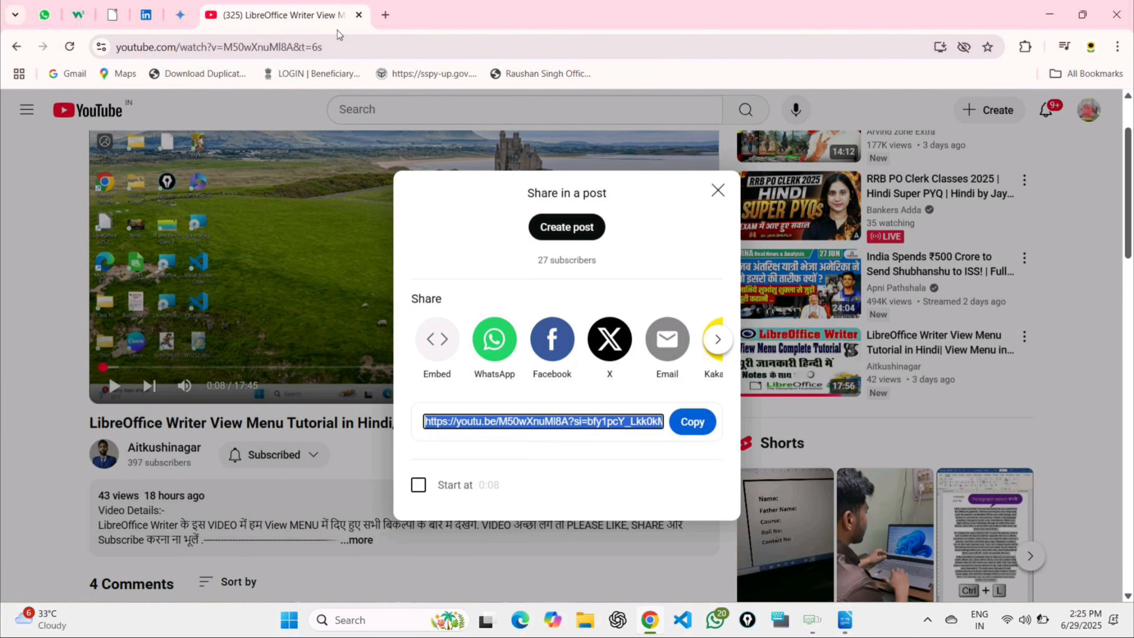
Close the YouTube tab and the browser window, and add the text "File" on the empty line below "Result" in Writer.
click(359, 15)
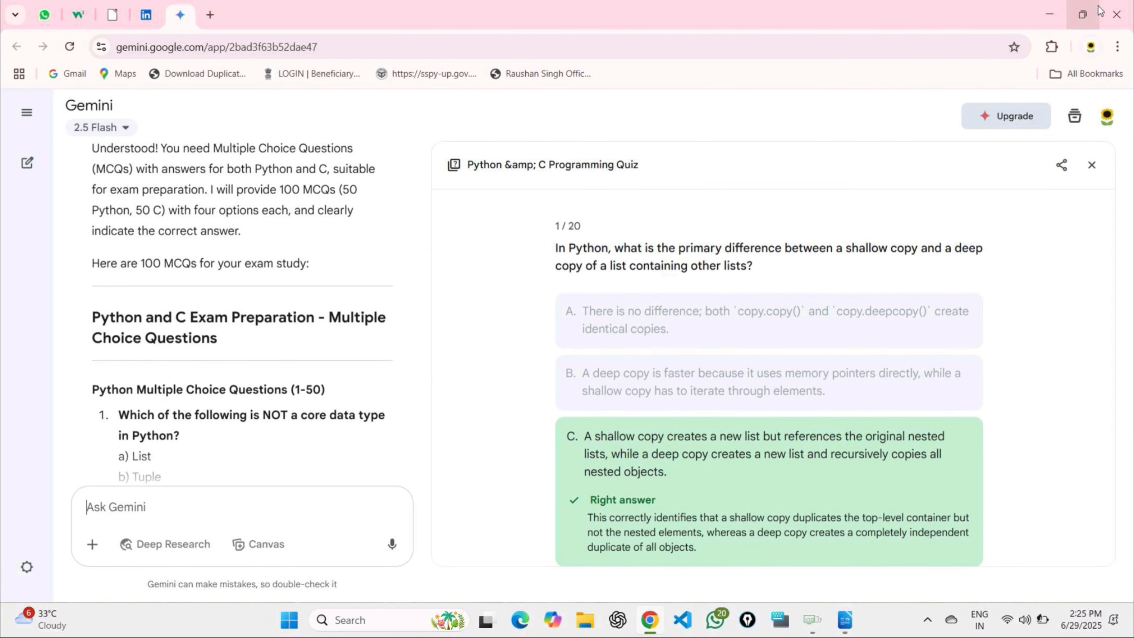
click(1111, 14)
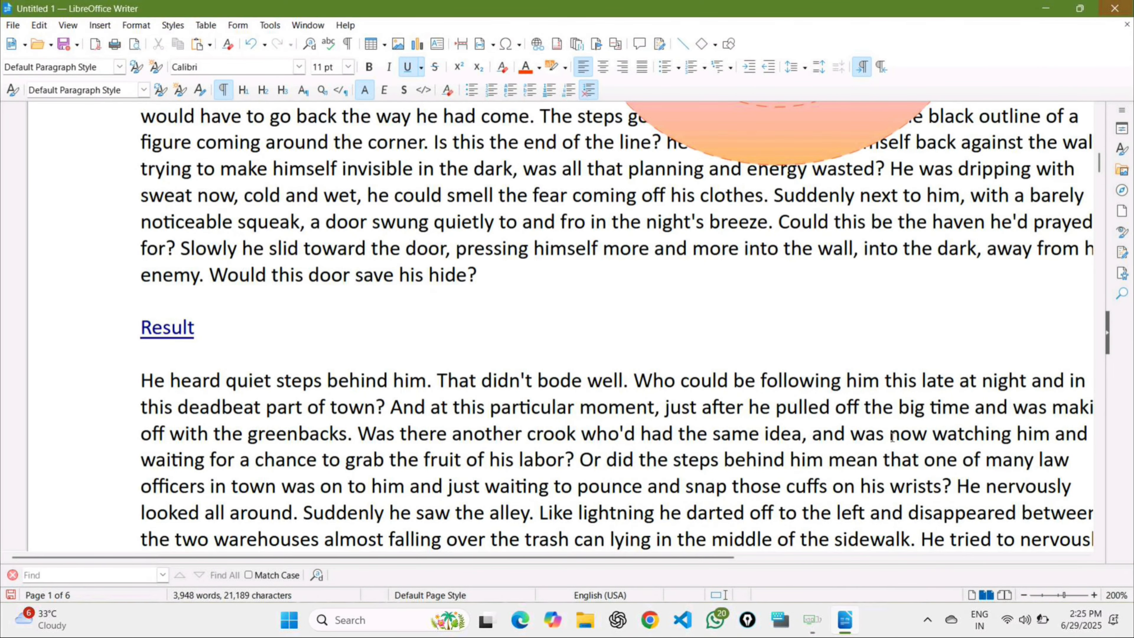
scroll(267, 385, down, 2)
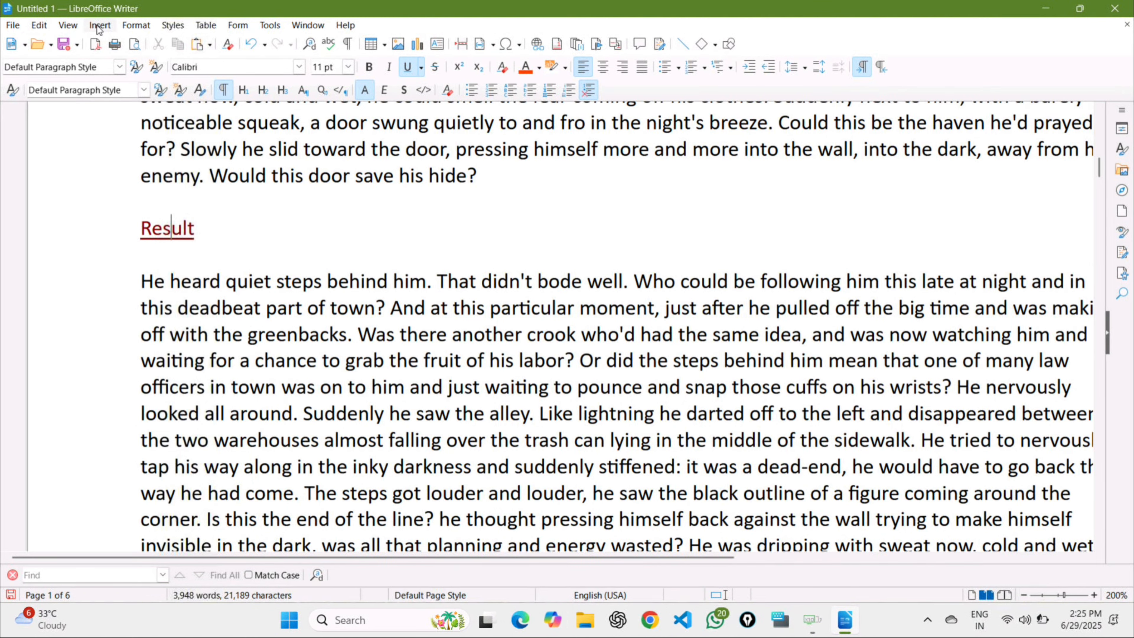
click(184, 263)
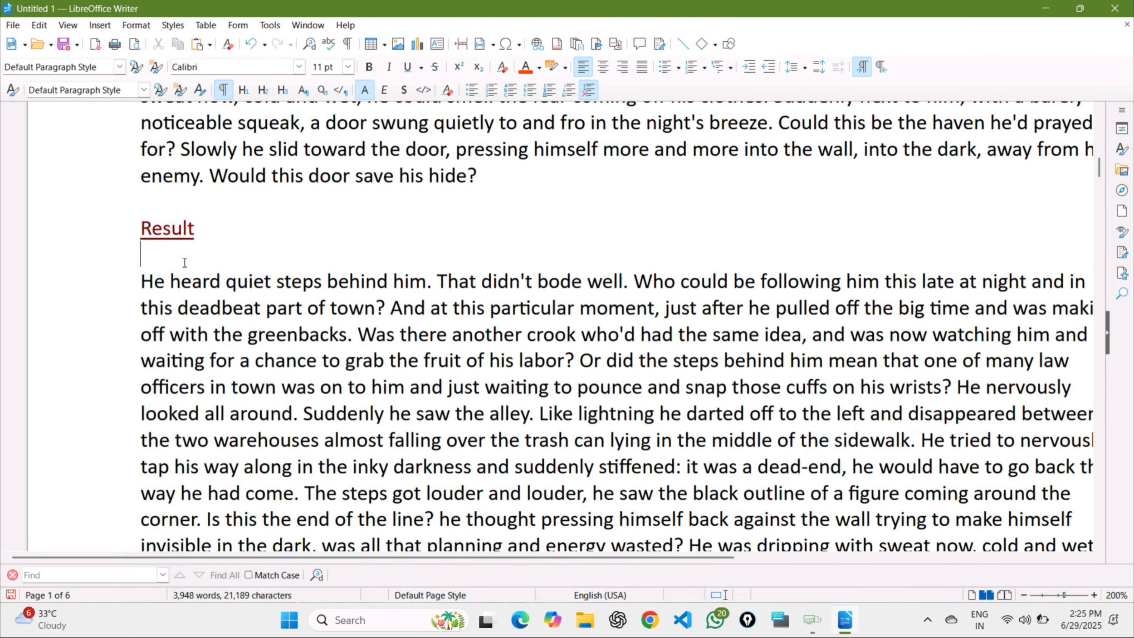
text(File)
Begin a hyperlink on the word "File" that points to an existing document.
drag(178, 254, 142, 255)
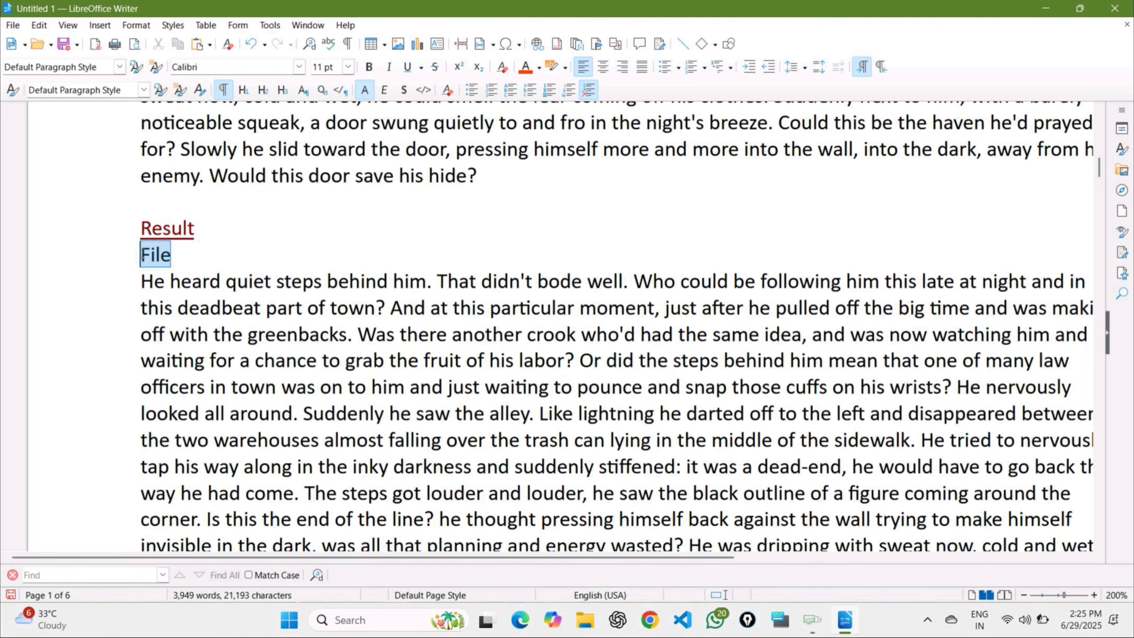
click(100, 25)
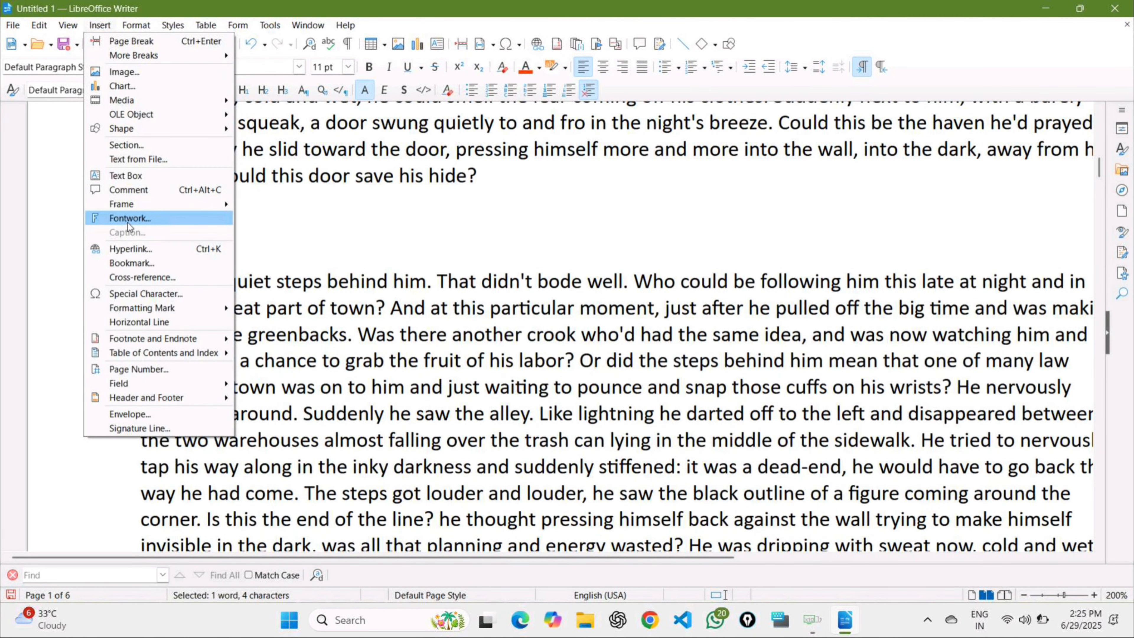
click(131, 248)
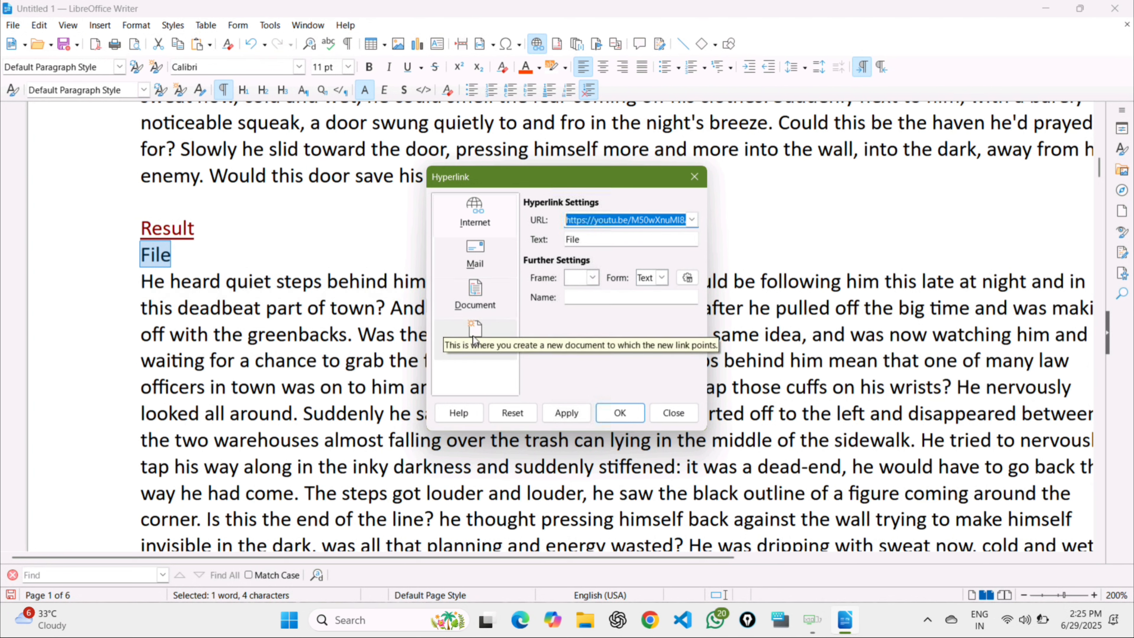
click(484, 296)
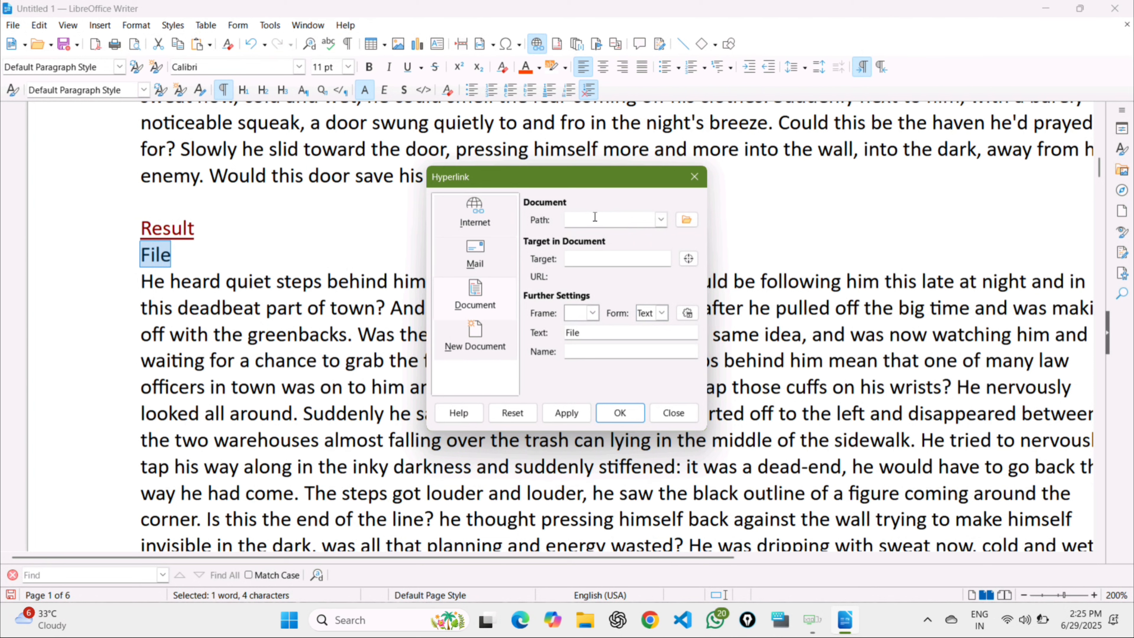
Set the Q1 file from the desktop's Test Papers folder as the path for "File" and insert the hyperlink.
click(686, 221)
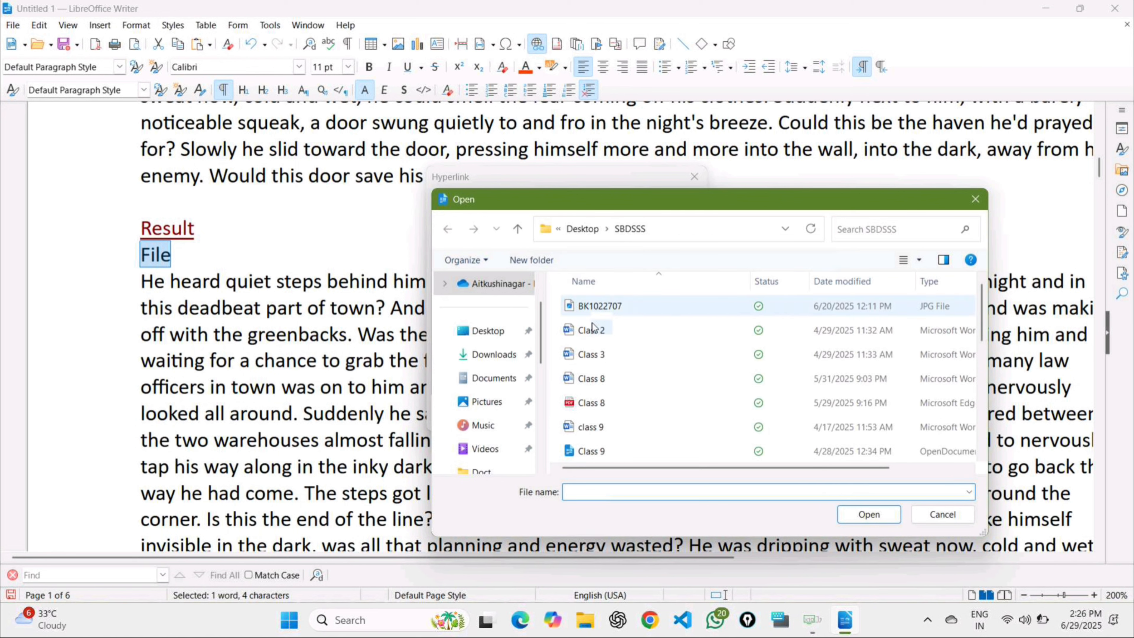
click(505, 334)
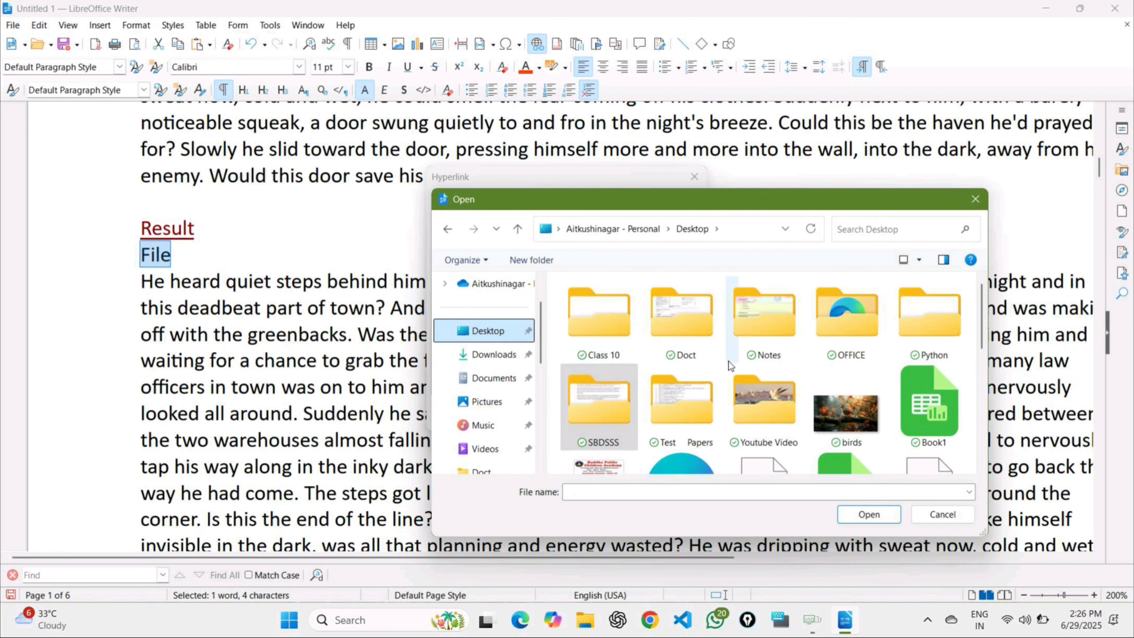
scroll(728, 361, down, 2)
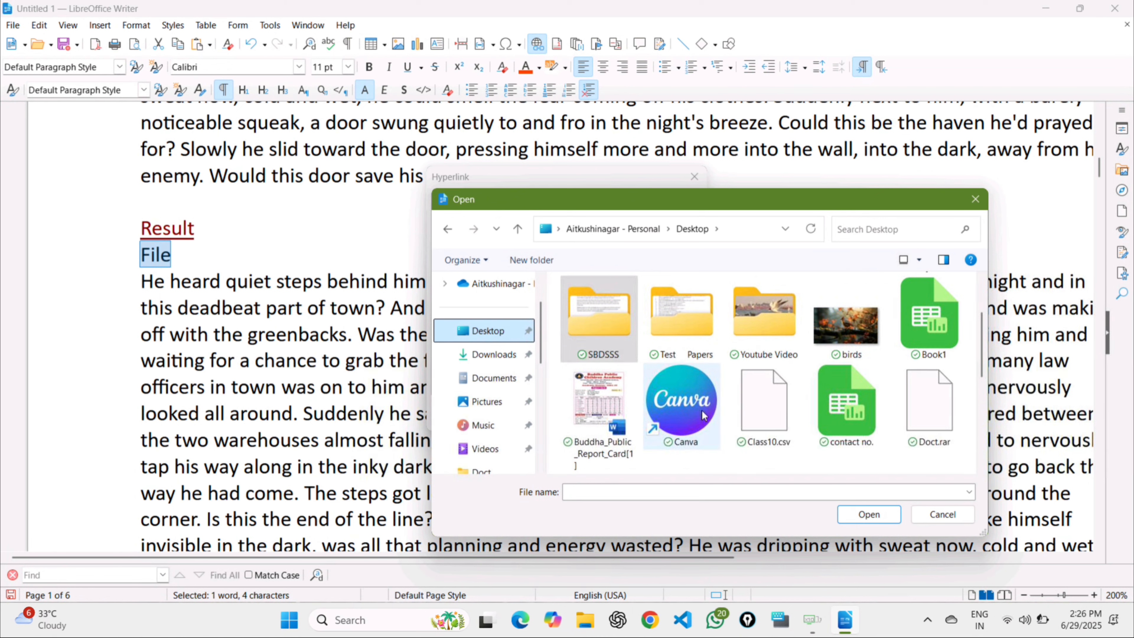
click(685, 332)
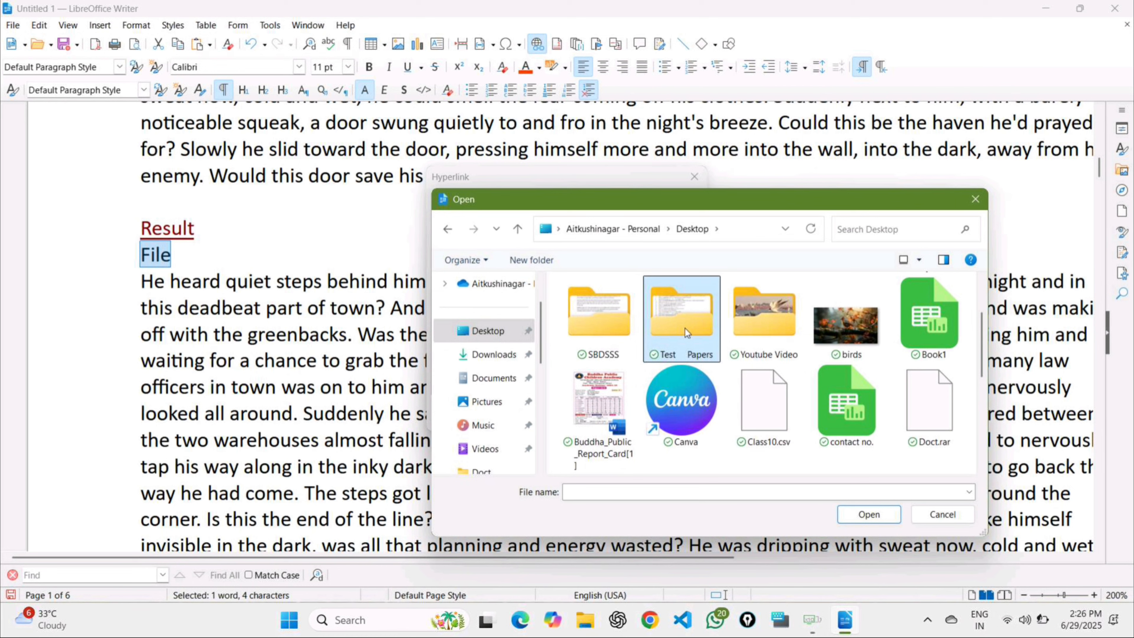
double_click(685, 327)
click(685, 328)
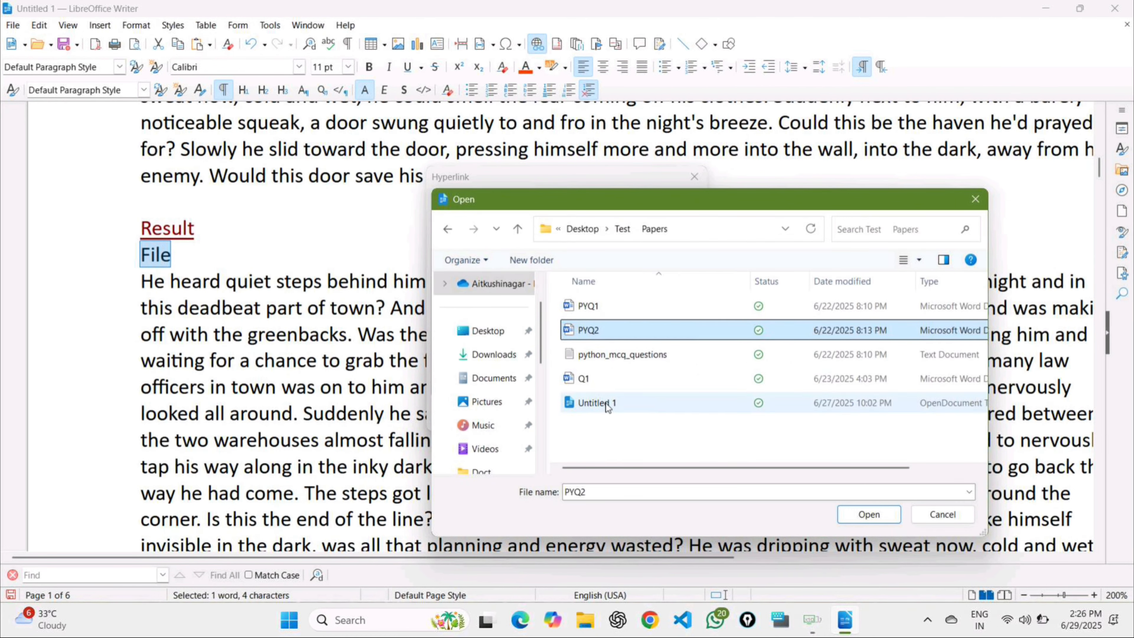
click(613, 385)
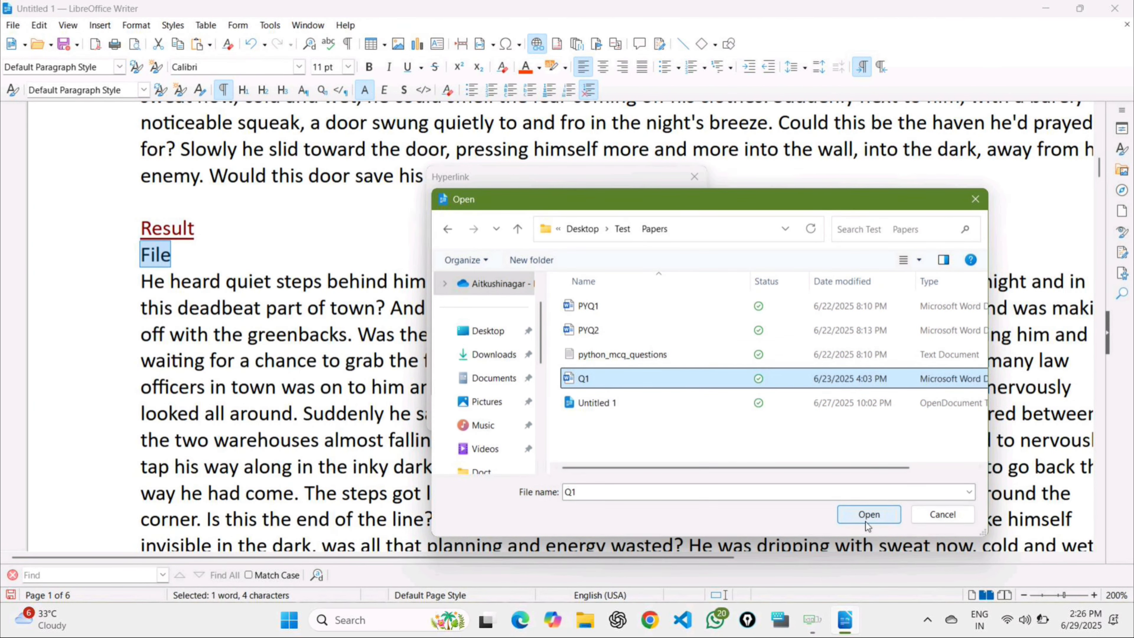
click(869, 514)
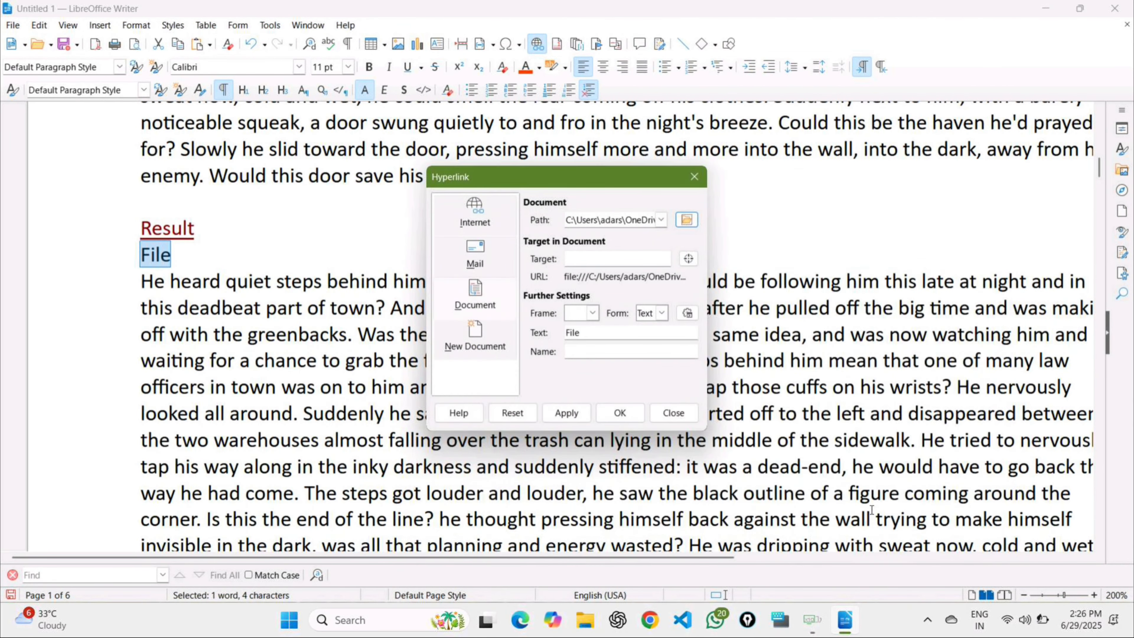
click(620, 412)
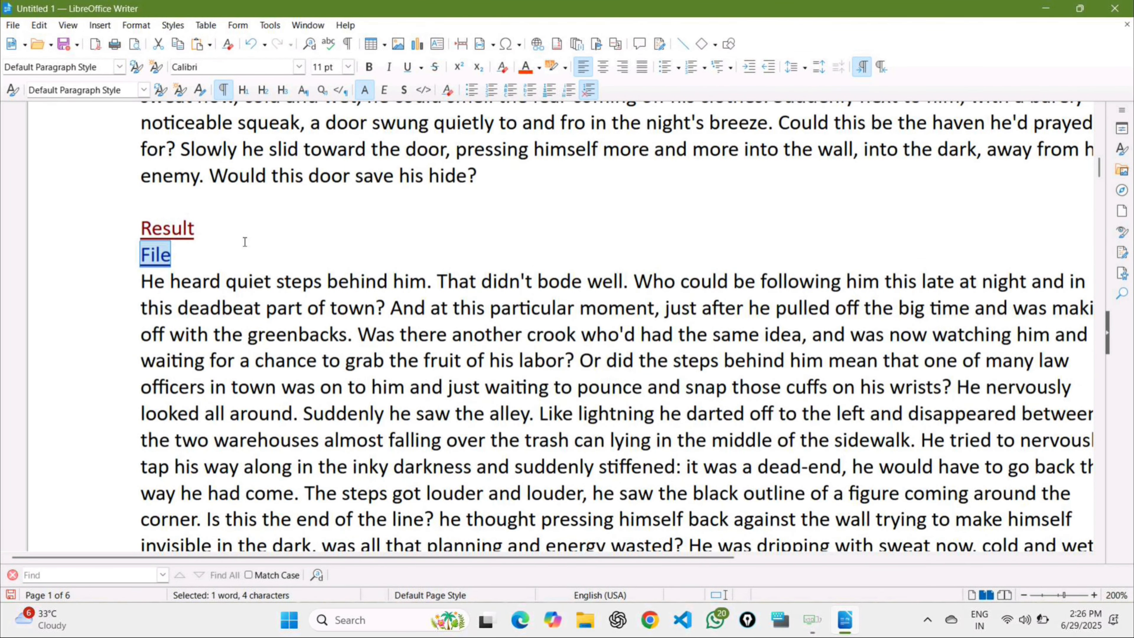
Follow the "File" hyperlink to test it, look through the linked Q1 document in Word and close it.
click(164, 269)
click(172, 258)
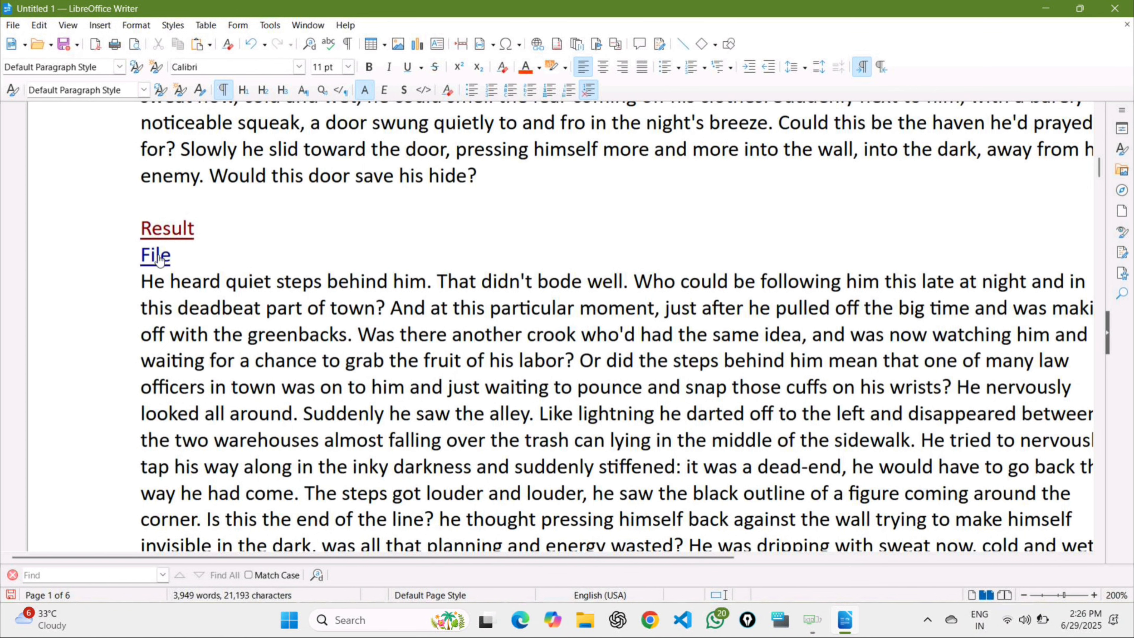
click(160, 260)
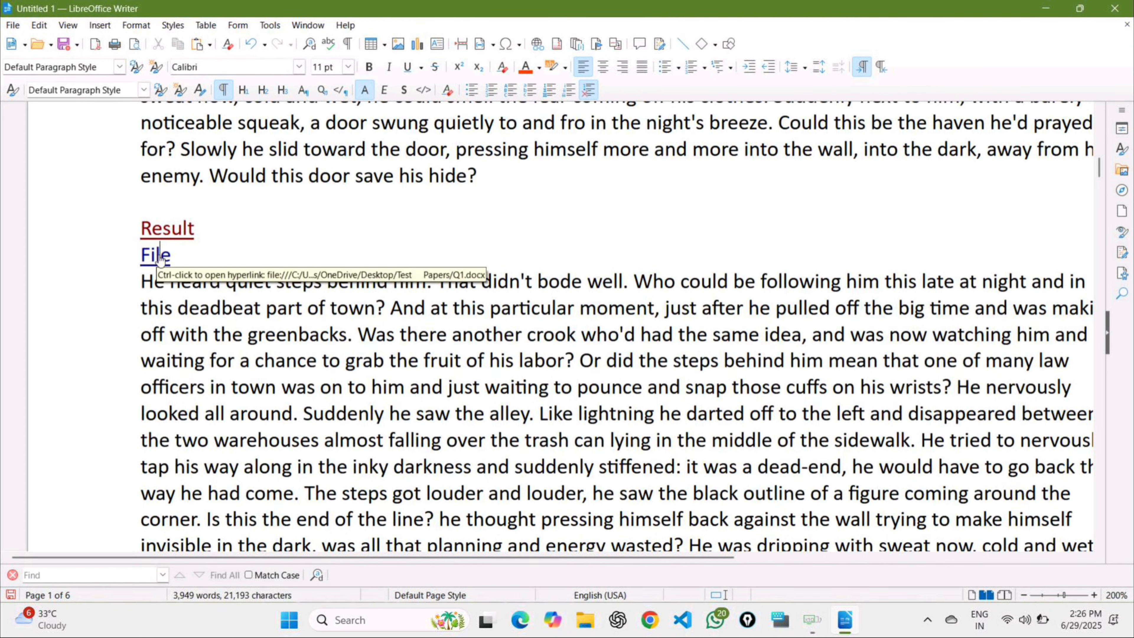
ctrl+click(160, 258)
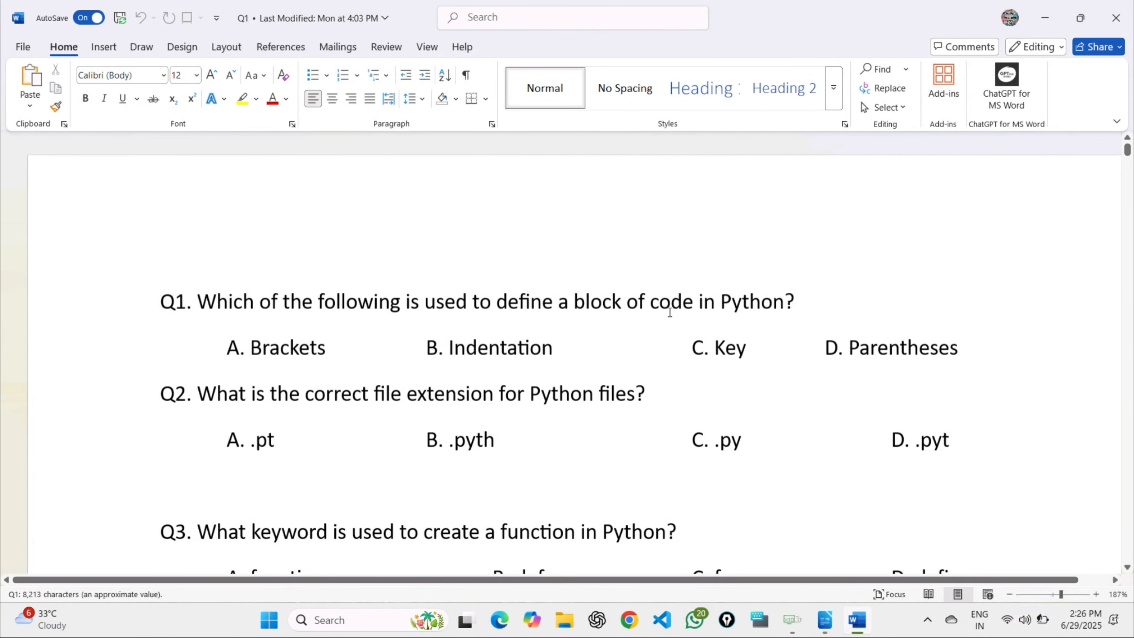
scroll(667, 324, down, 5)
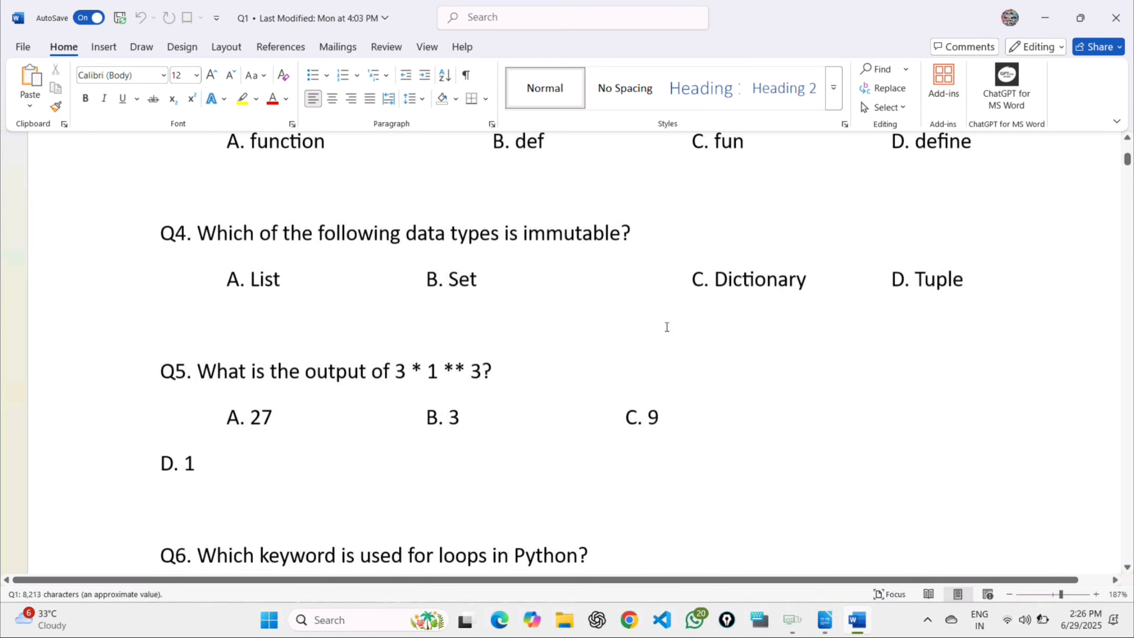
scroll(667, 327, down, 5)
scroll(667, 327, up, 10)
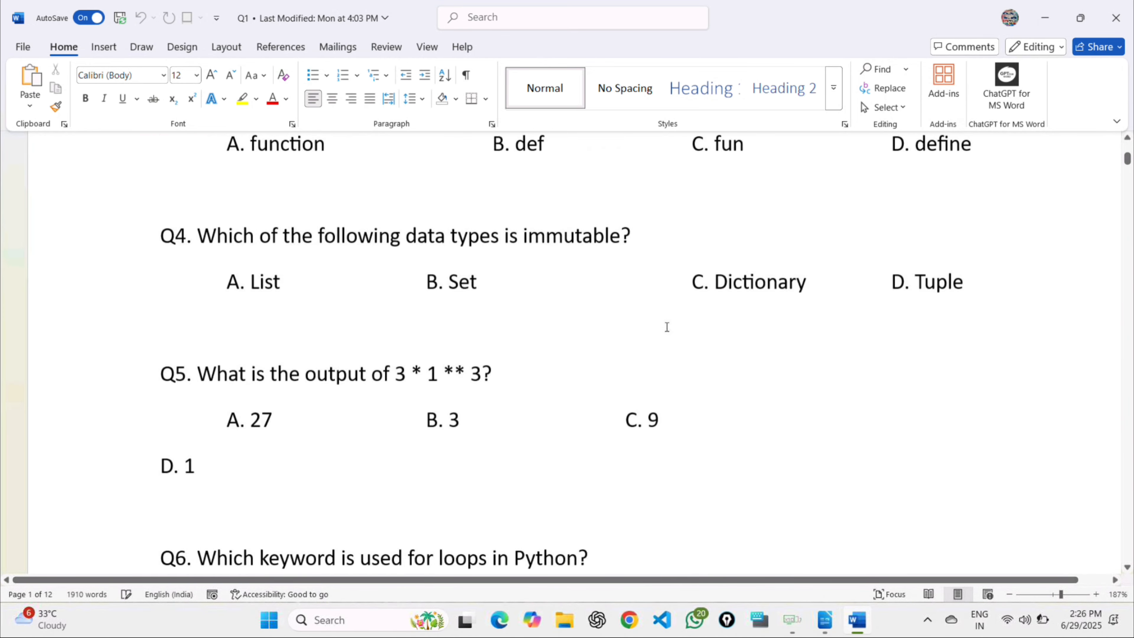
scroll(667, 327, up, 3)
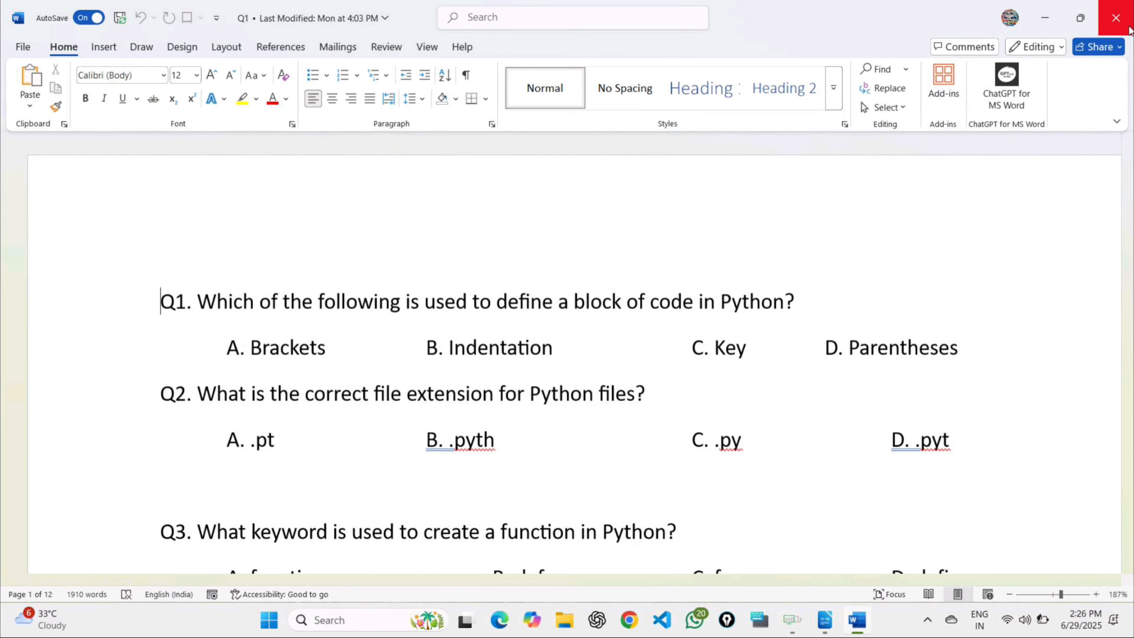
click(1121, 25)
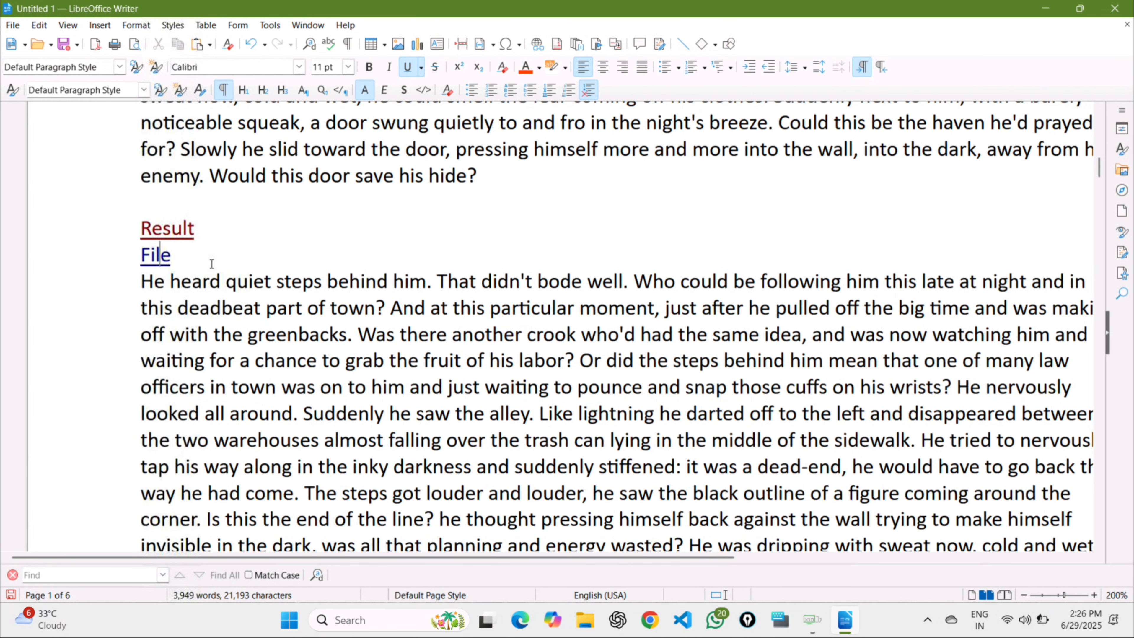
scroll(211, 263, up, 2)
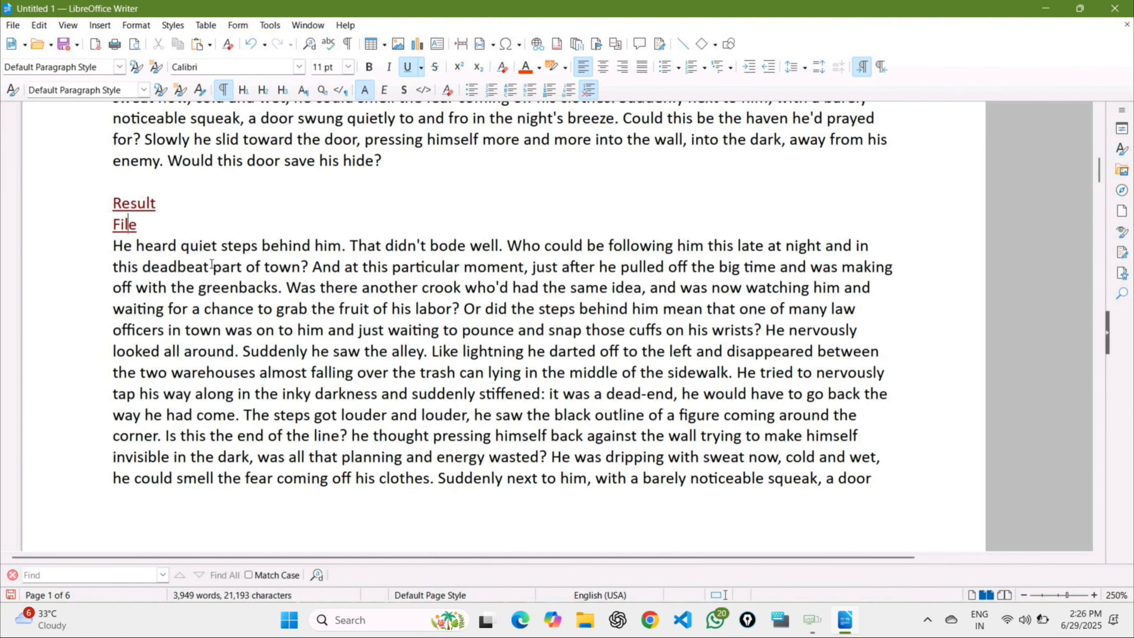
scroll(211, 263, down, 2)
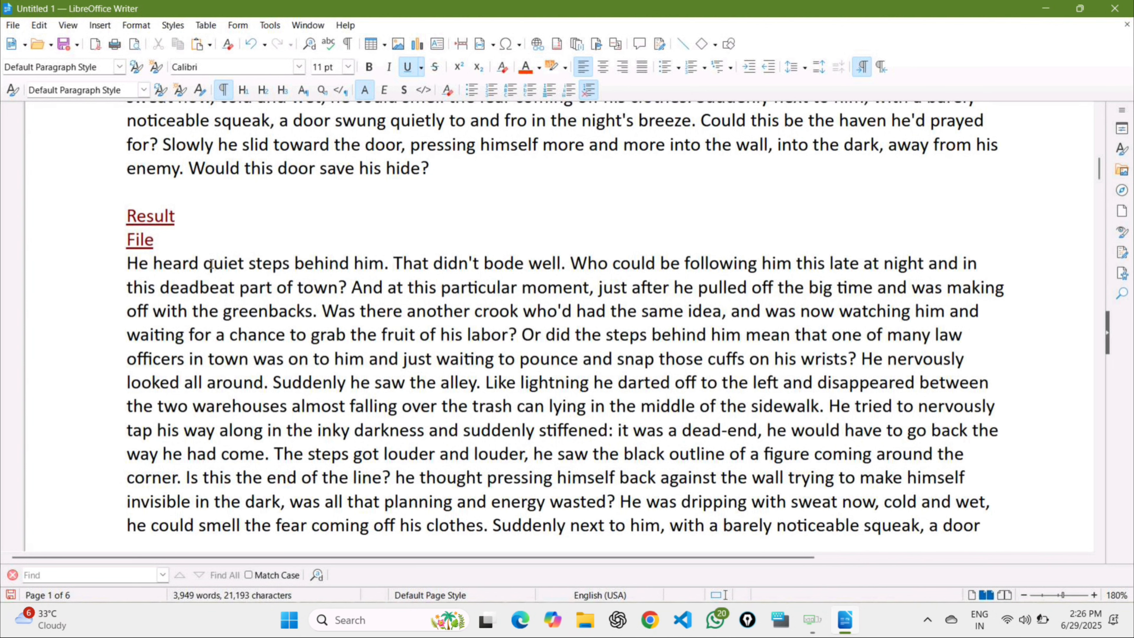
click(103, 26)
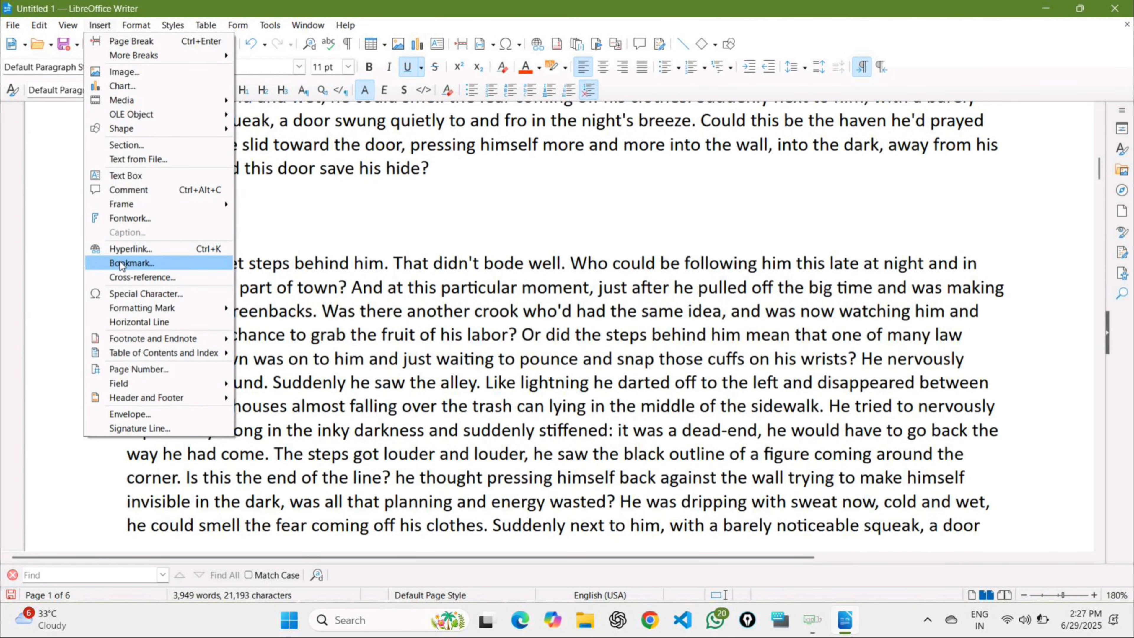
click(414, 338)
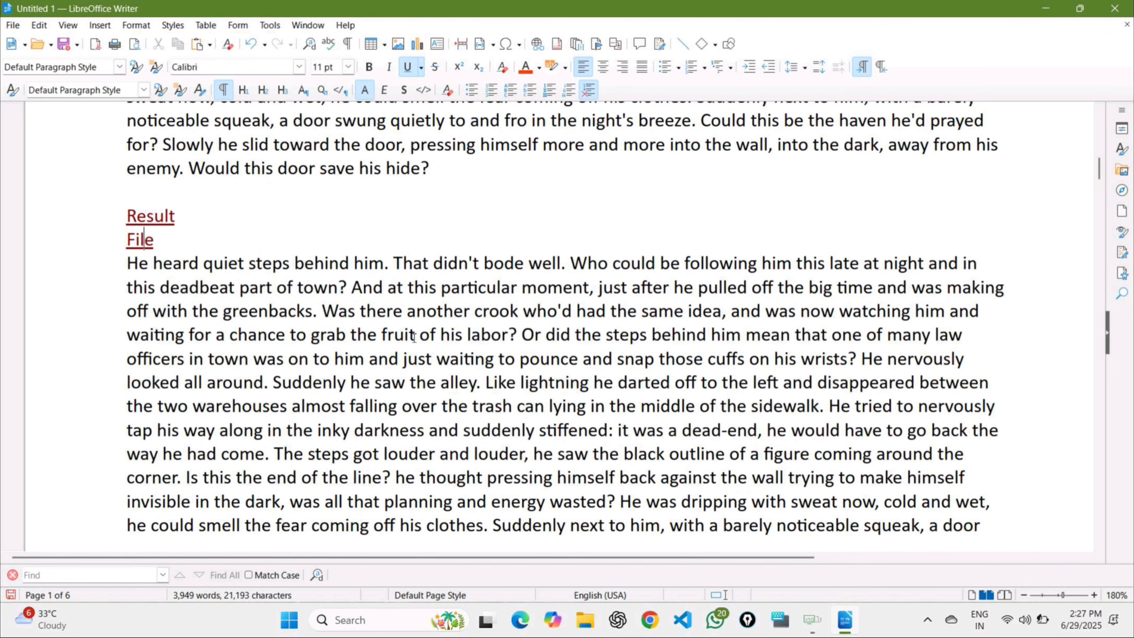
Insert a bookmark named "25456" on the phrase "save his hide?" that ends the paragraph below the "File" link.
scroll(414, 337, down, 3)
scroll(414, 337, up, 6)
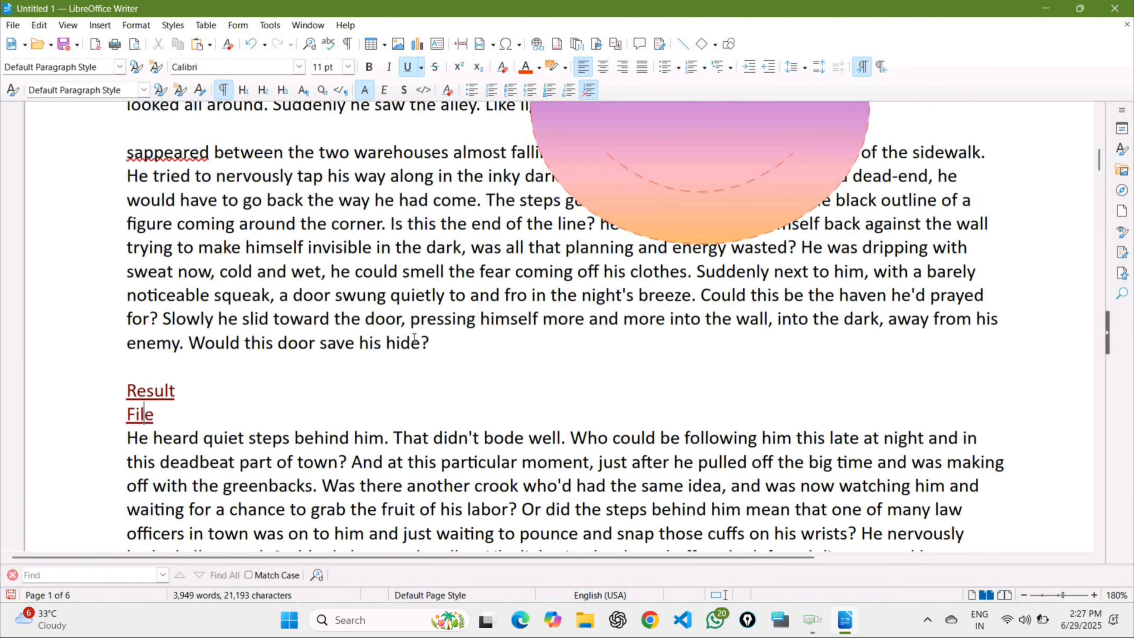
scroll(414, 337, down, 10)
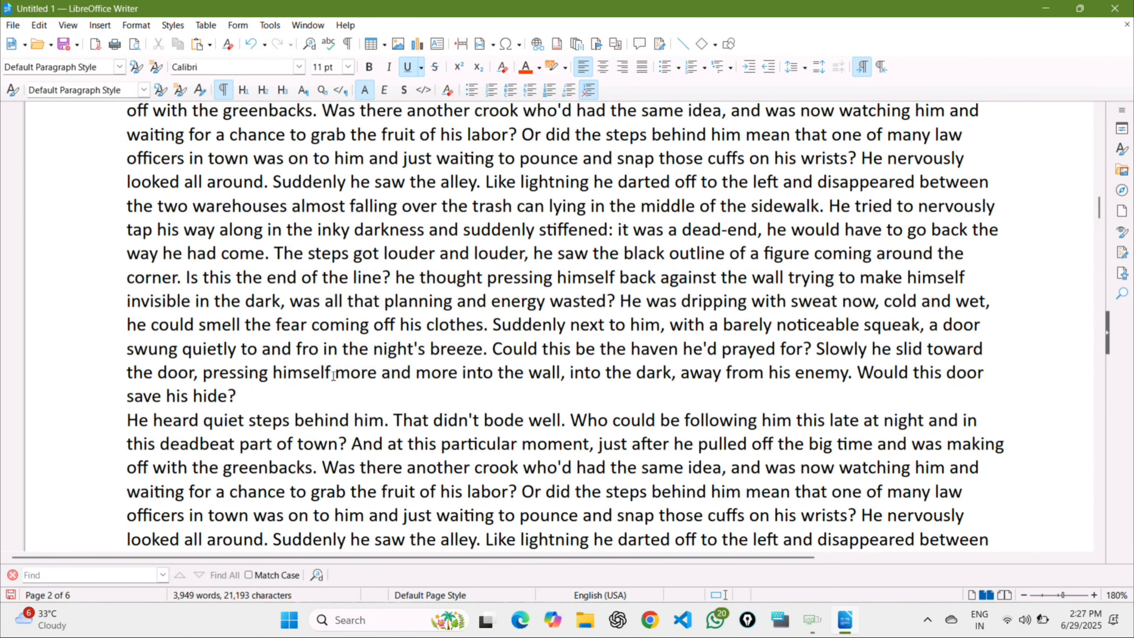
scroll(336, 391, down, 2)
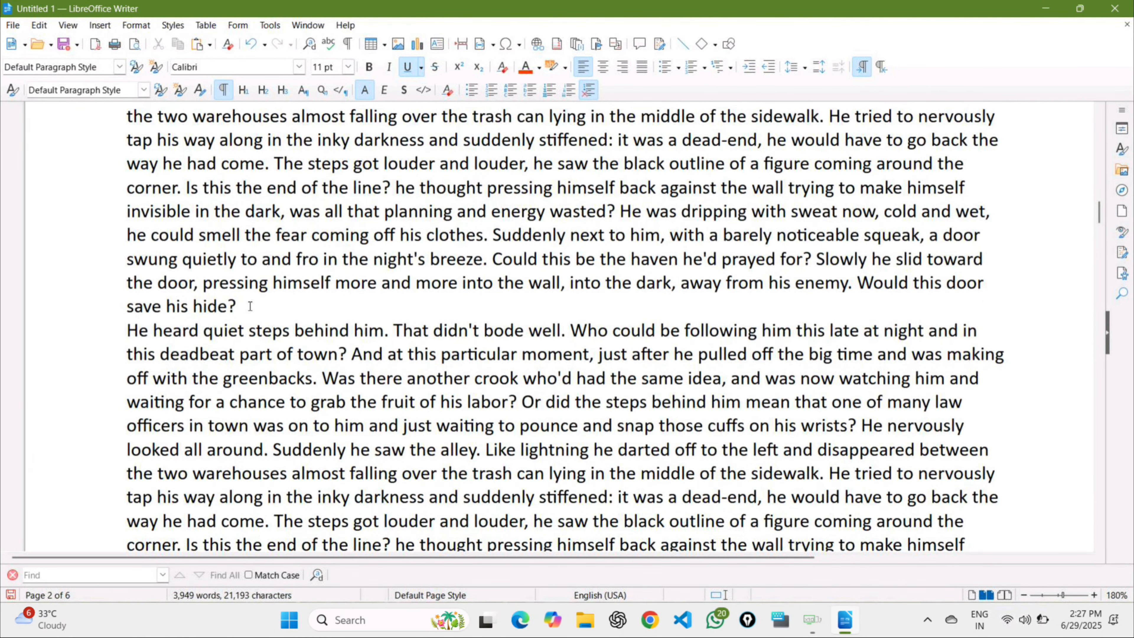
drag(248, 305, 124, 306)
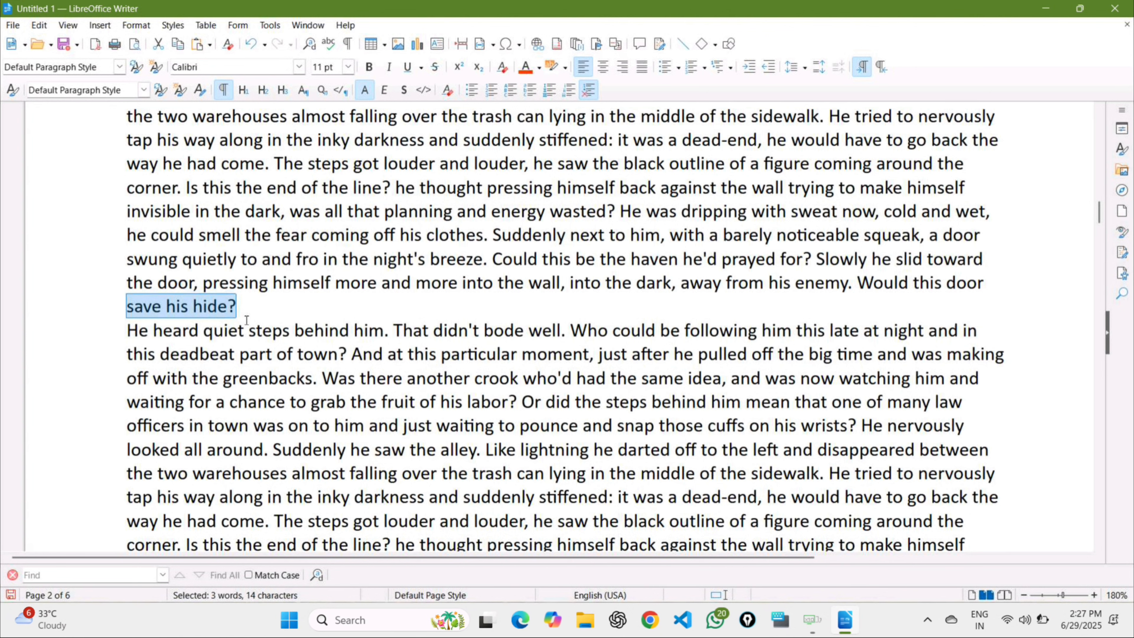
click(246, 308)
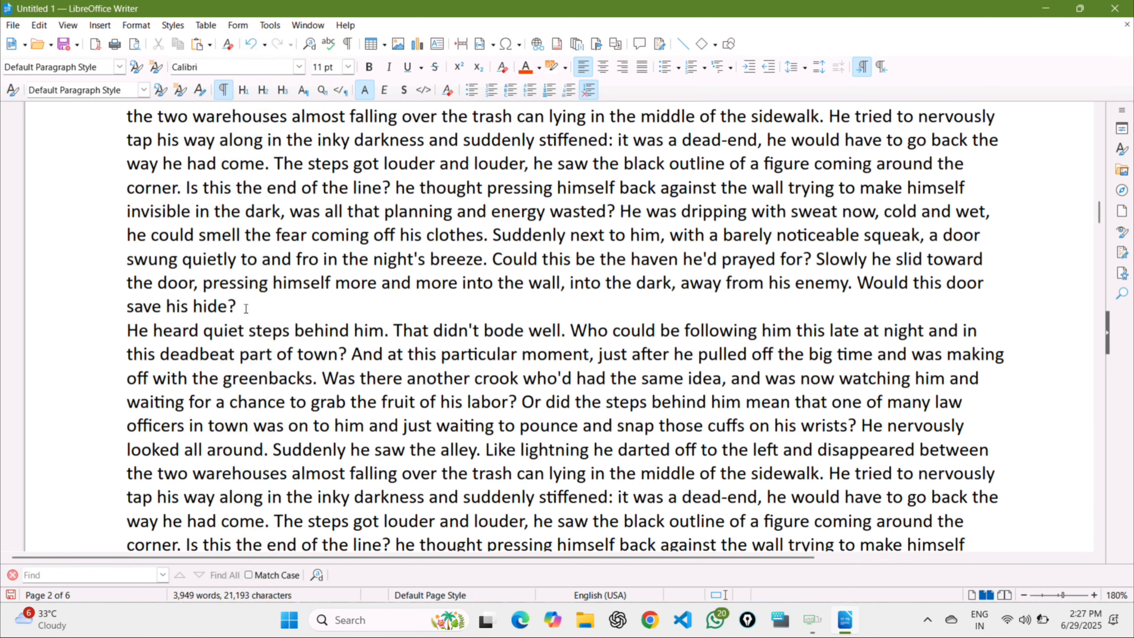
drag(238, 308, 129, 310)
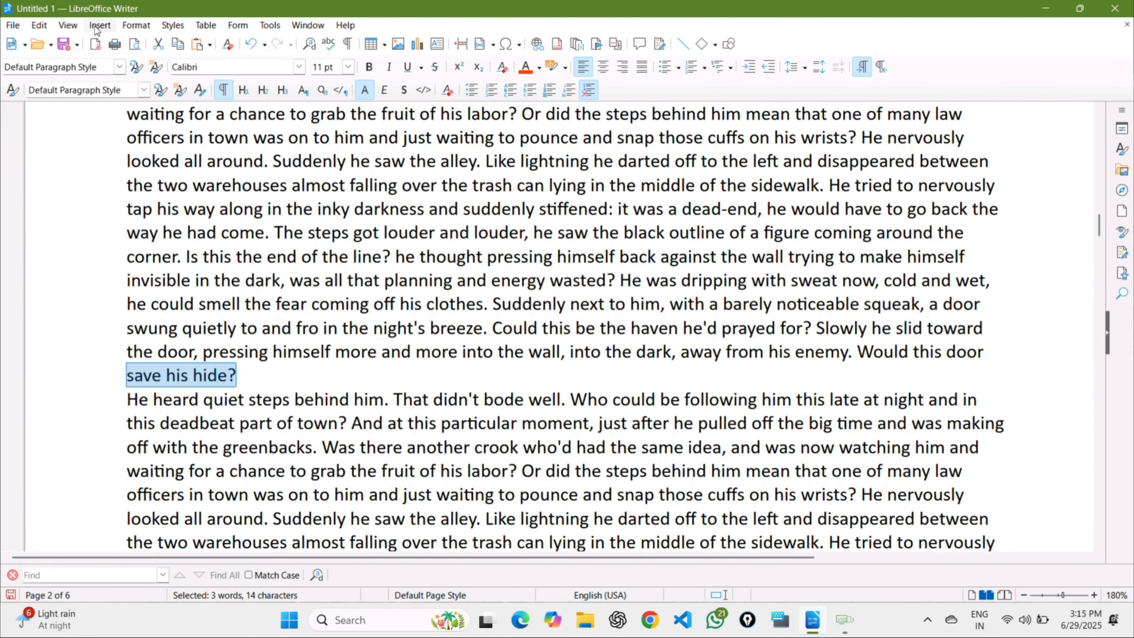
click(99, 25)
click(141, 262)
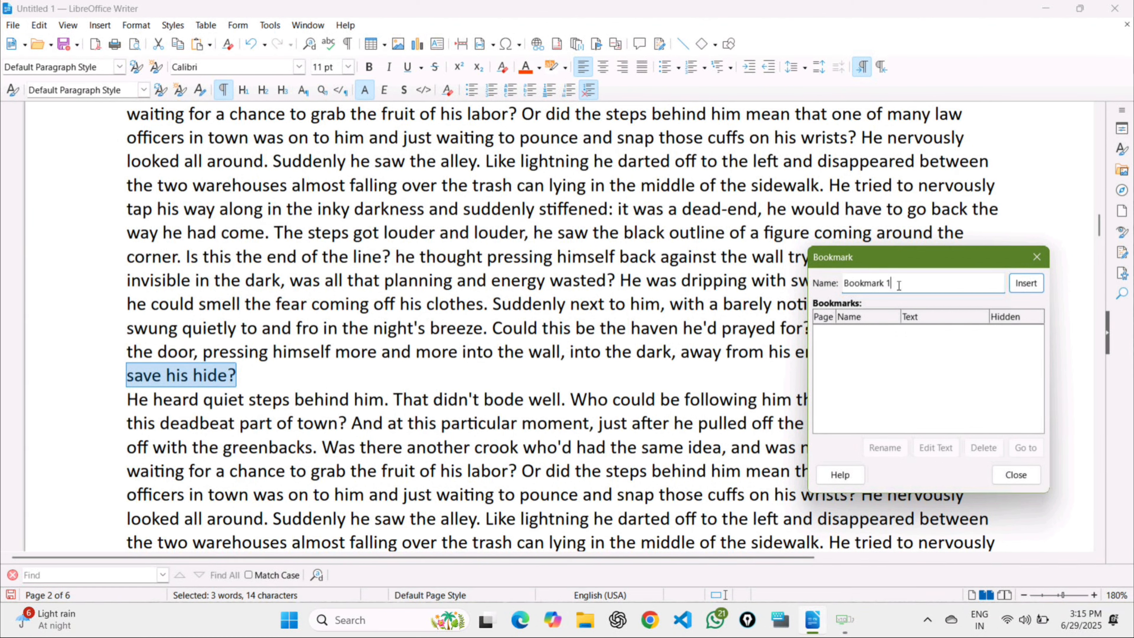
key(ctrl+a)
key(BackSpace)
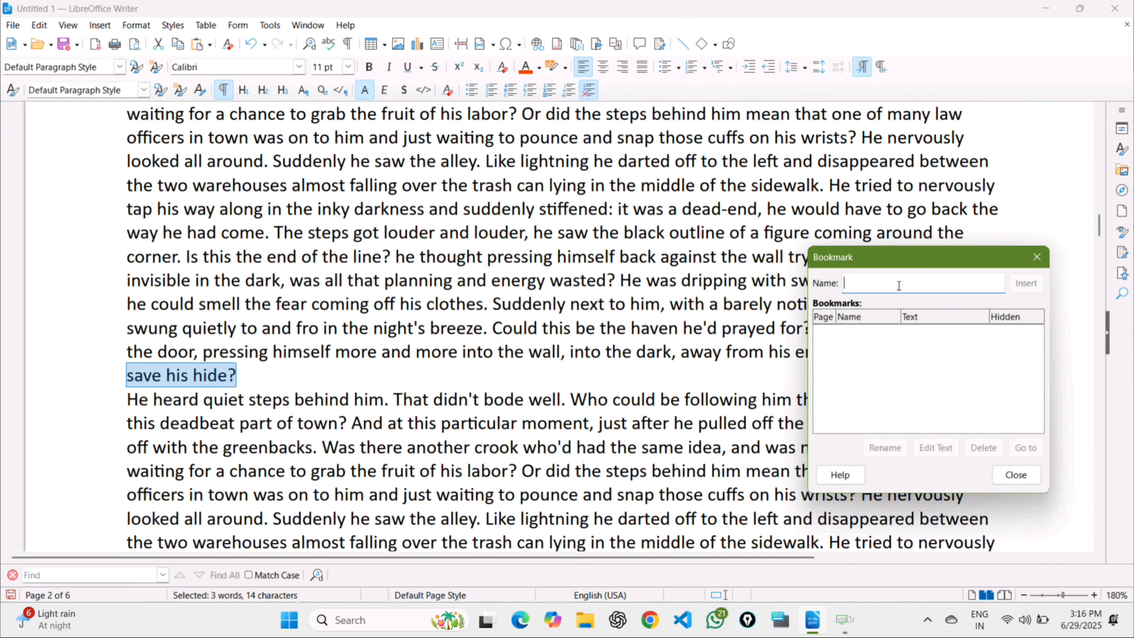
text(25456)
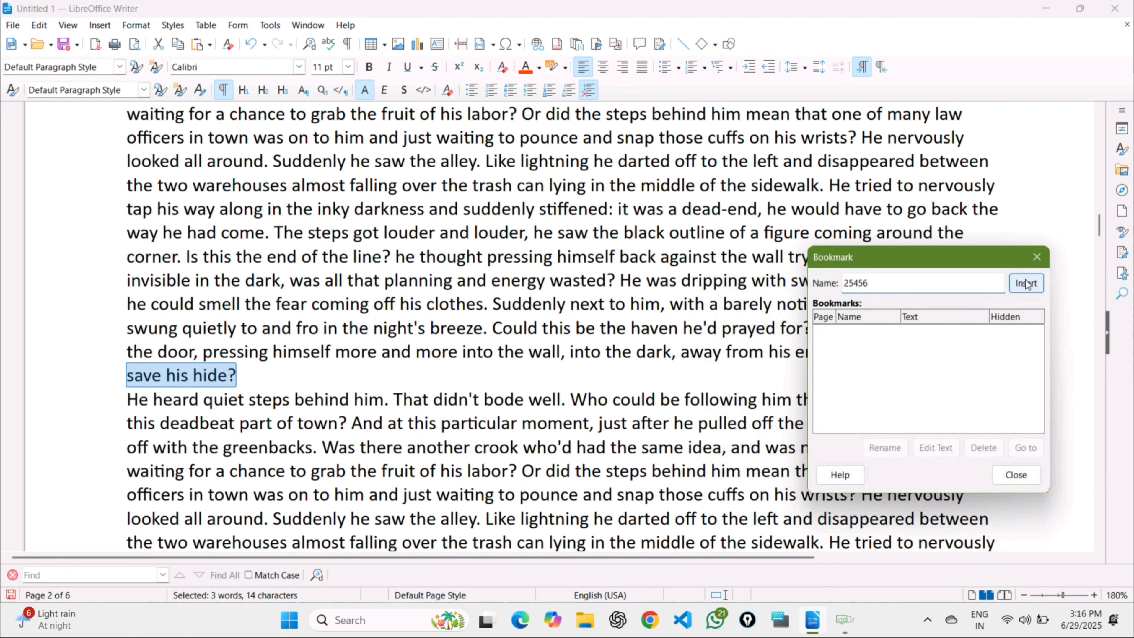
click(1026, 284)
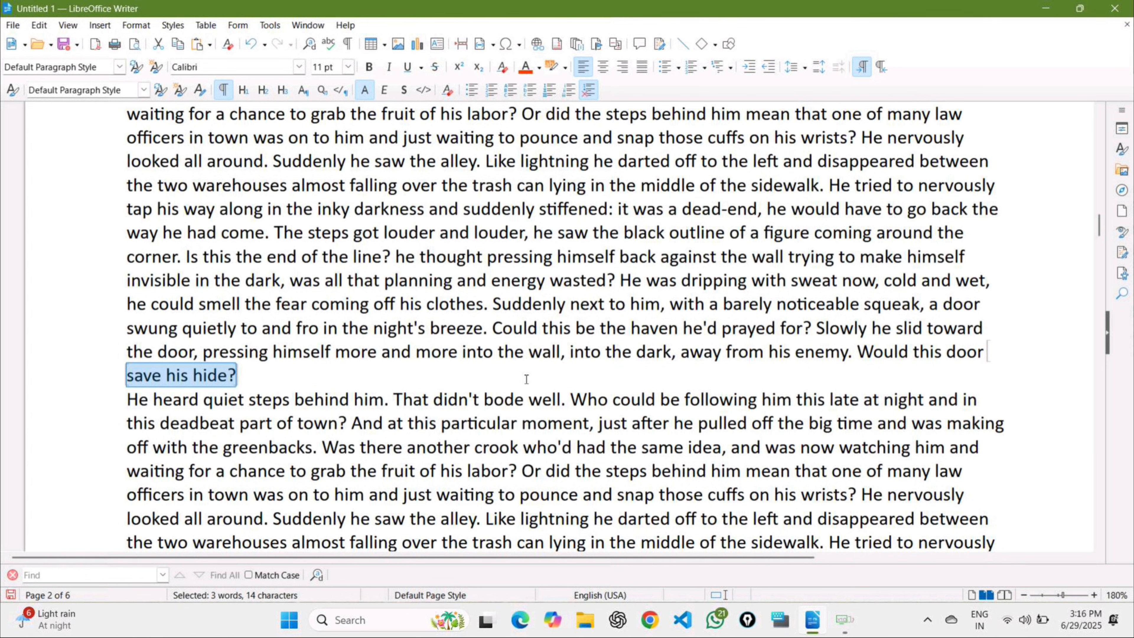
Deselect the phrase, review the list of existing bookmarks and close it without adding another.
click(353, 383)
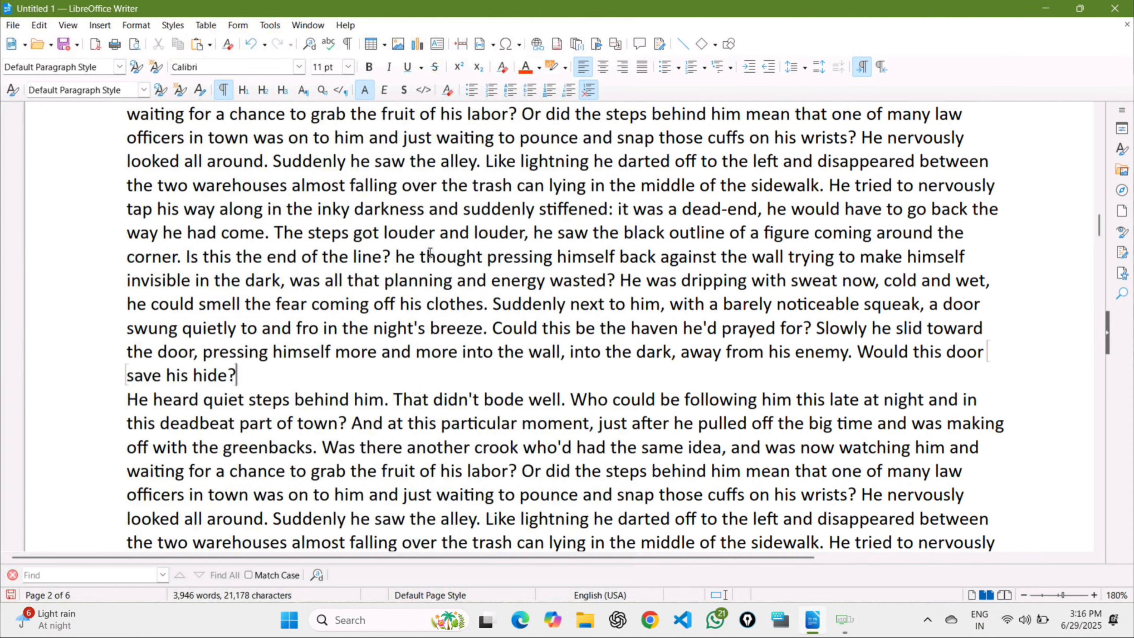
click(99, 24)
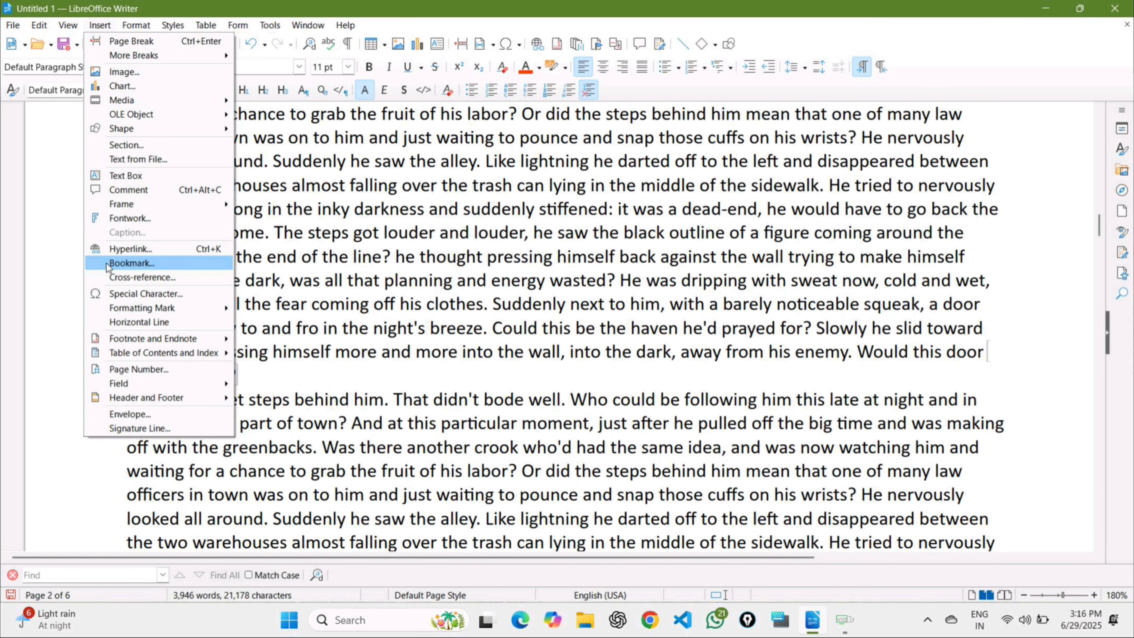
click(125, 263)
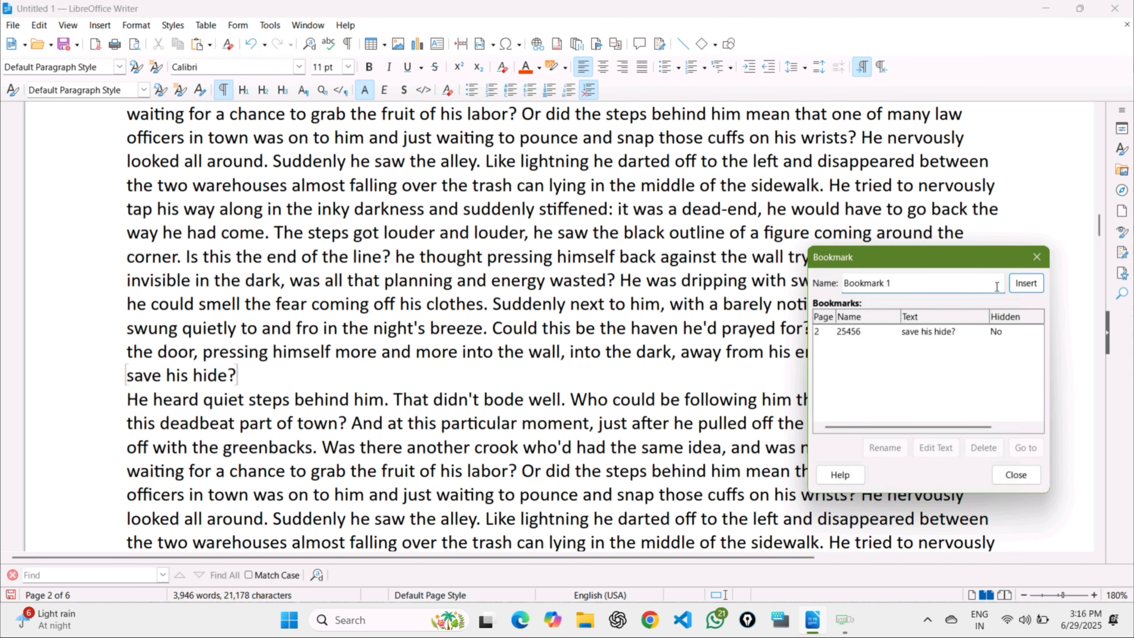
click(1039, 256)
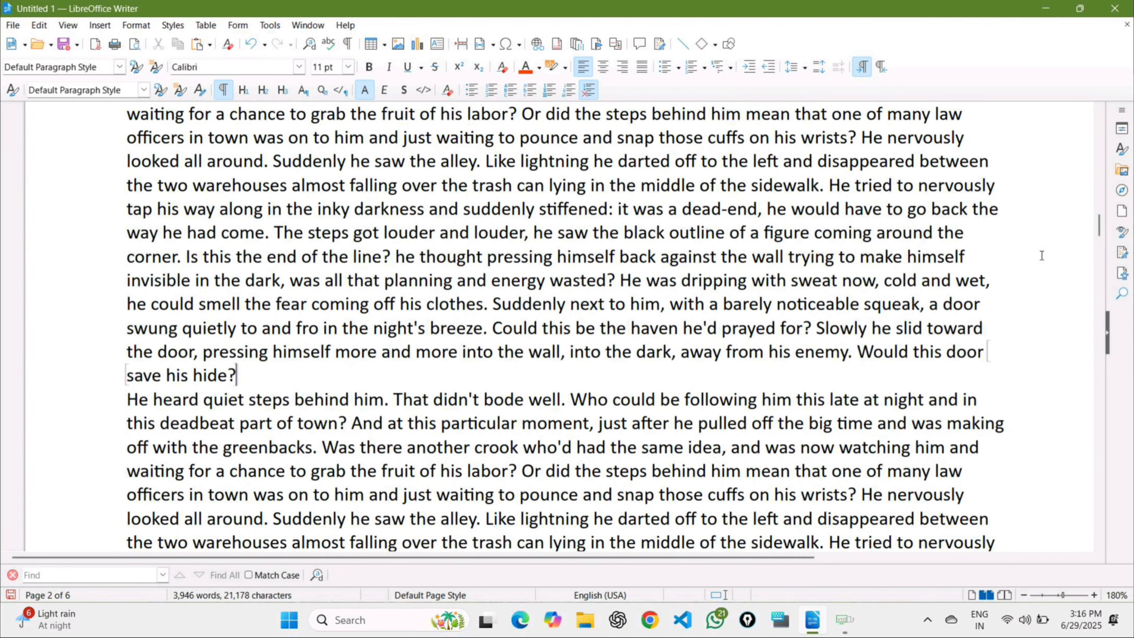
Begin a bookmark on "He heard quiet steps" at the start of the following paragraph and clear its suggested name.
scroll(707, 246, down, 4)
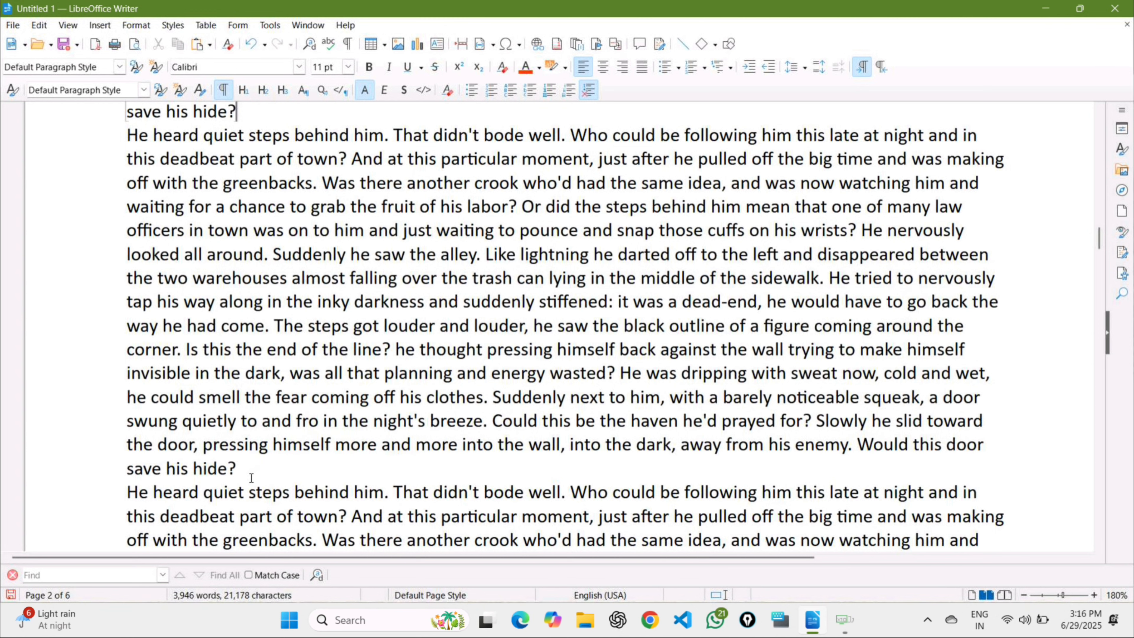
drag(248, 473, 129, 466)
click(273, 491)
drag(288, 496, 126, 492)
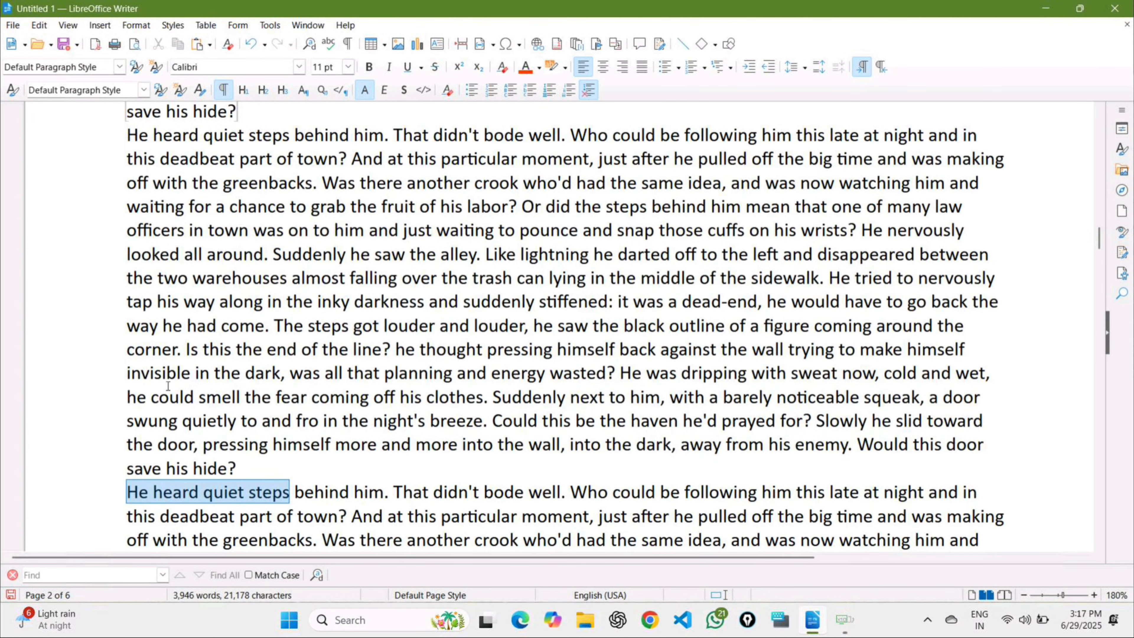
click(99, 26)
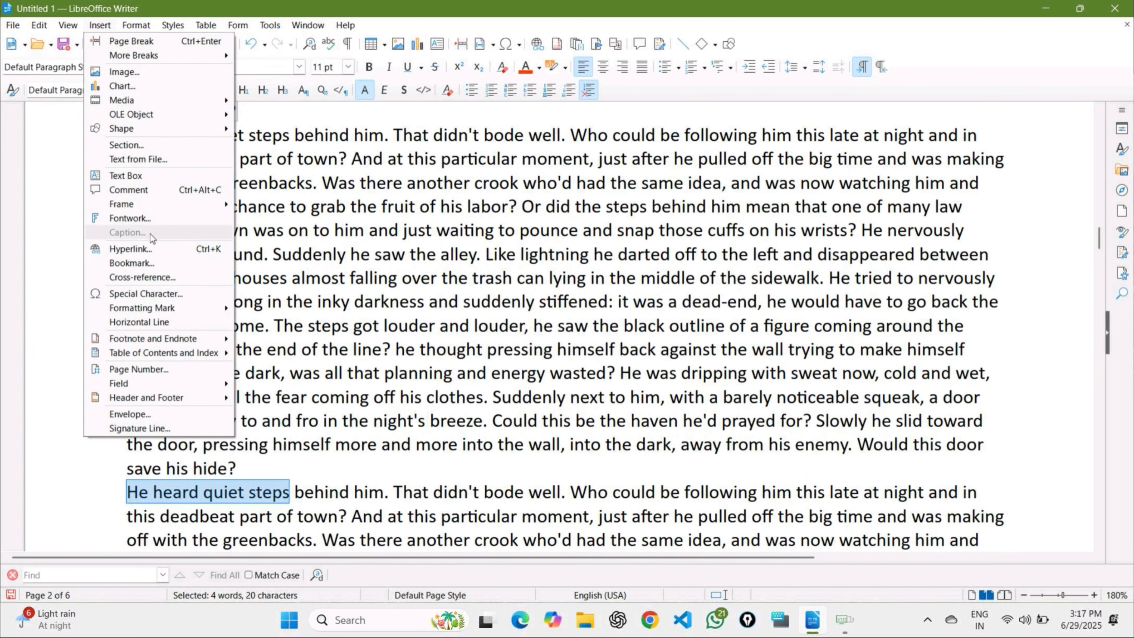
click(160, 262)
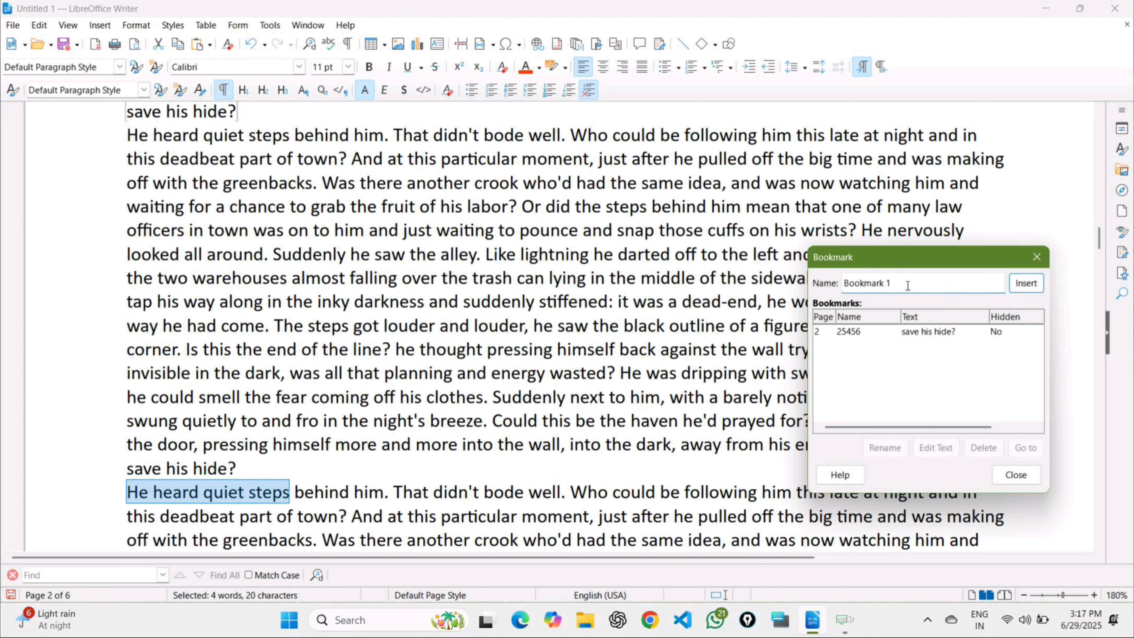
key(BackSpace)
key(BackSpace)
key(BackSpace)
key(BackSpace)
key(BackSpace)
key(BackSpace)
key(BackSpace)
key(BackSpace)
key(BackSpace)
key(BackSpace)
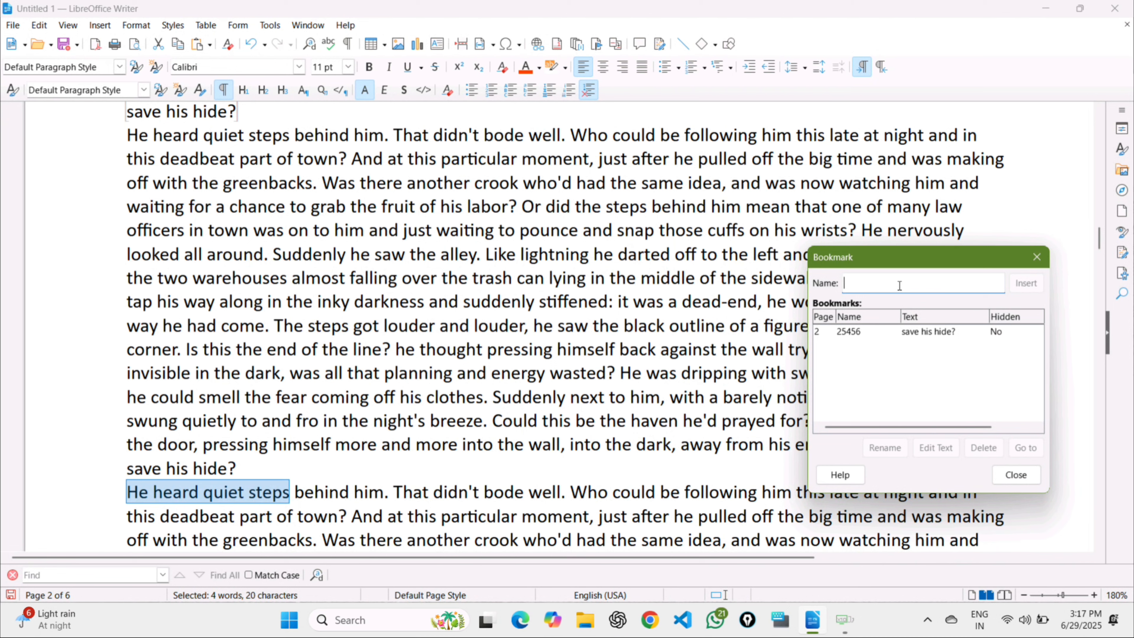
text(29/0)
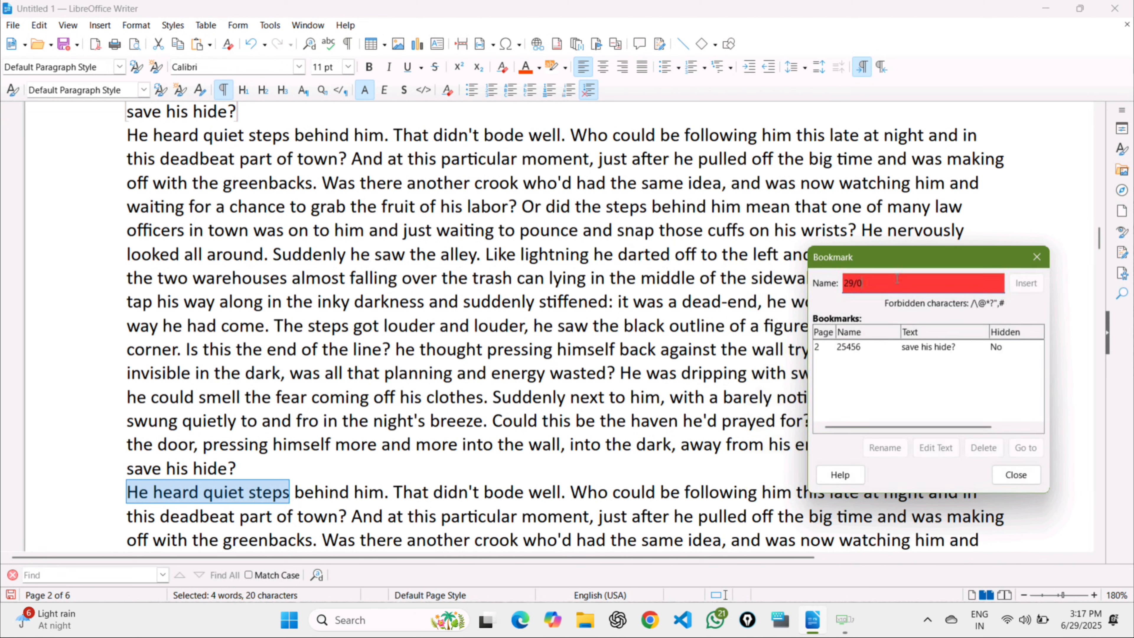
key(BackSpace)
key(BackSpace)
key(BackSpace)
key(BackSpace)
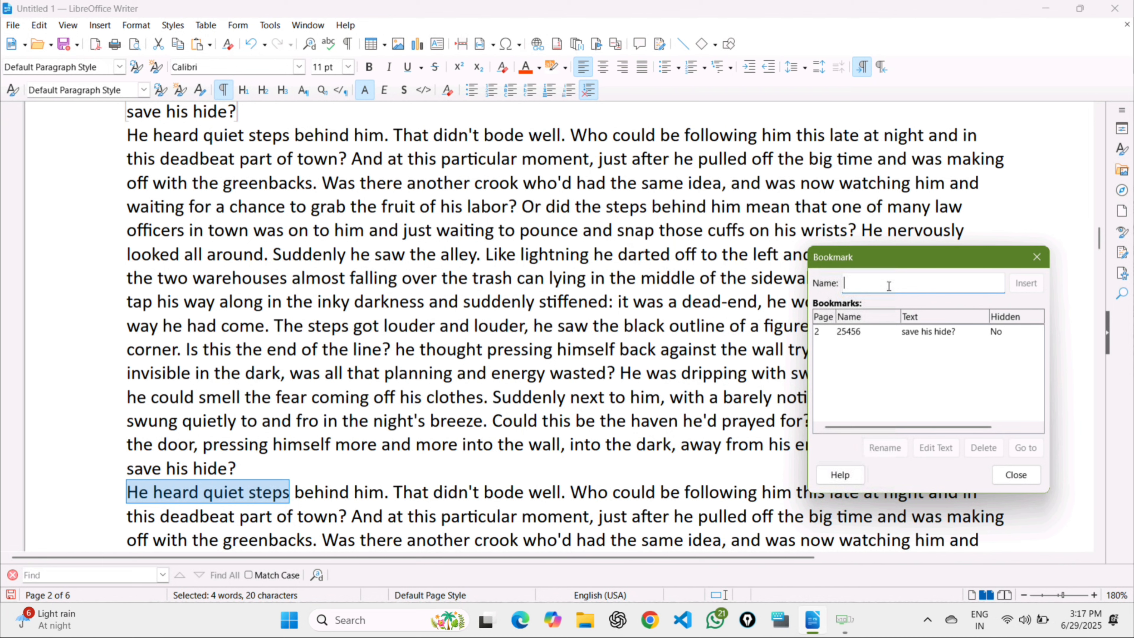
Name the bookmark "Today", insert it on "He heard quiet steps" and deselect the text.
text(Today)
click(1028, 281)
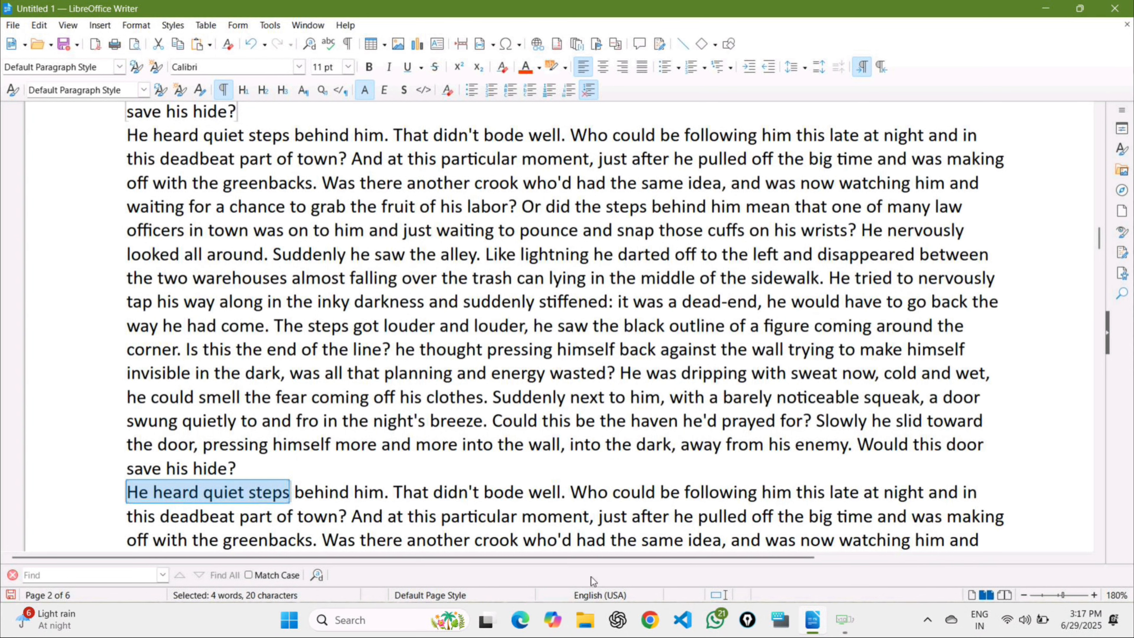
click(119, 488)
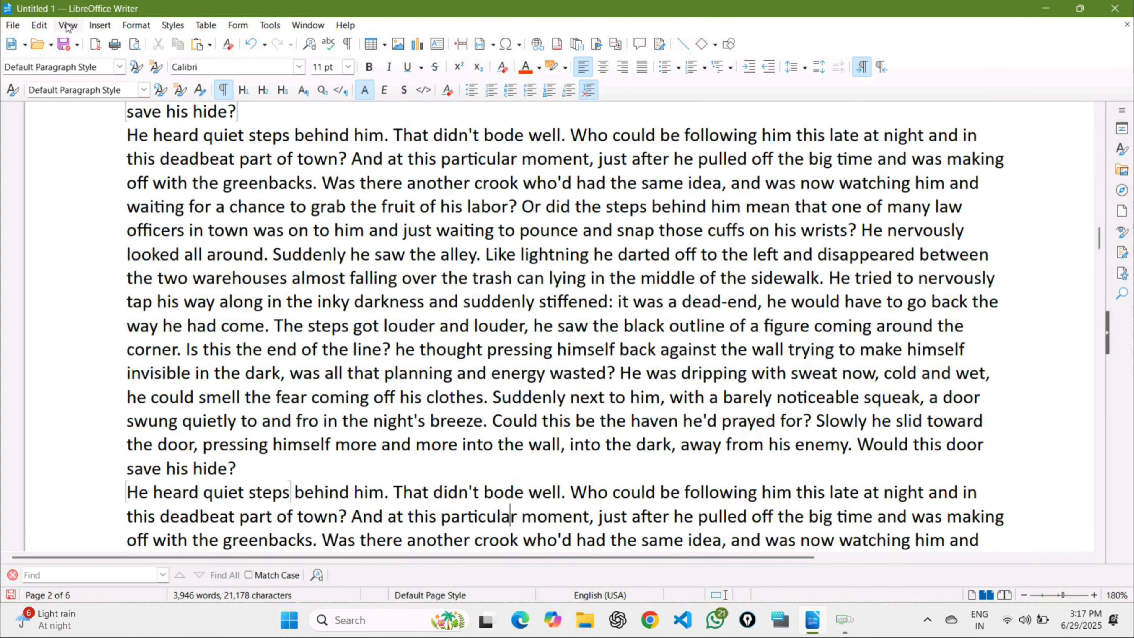
Jump to the "25456" bookmark and to the "Today" bookmark from the bookmark list to test them, and close the list.
click(100, 26)
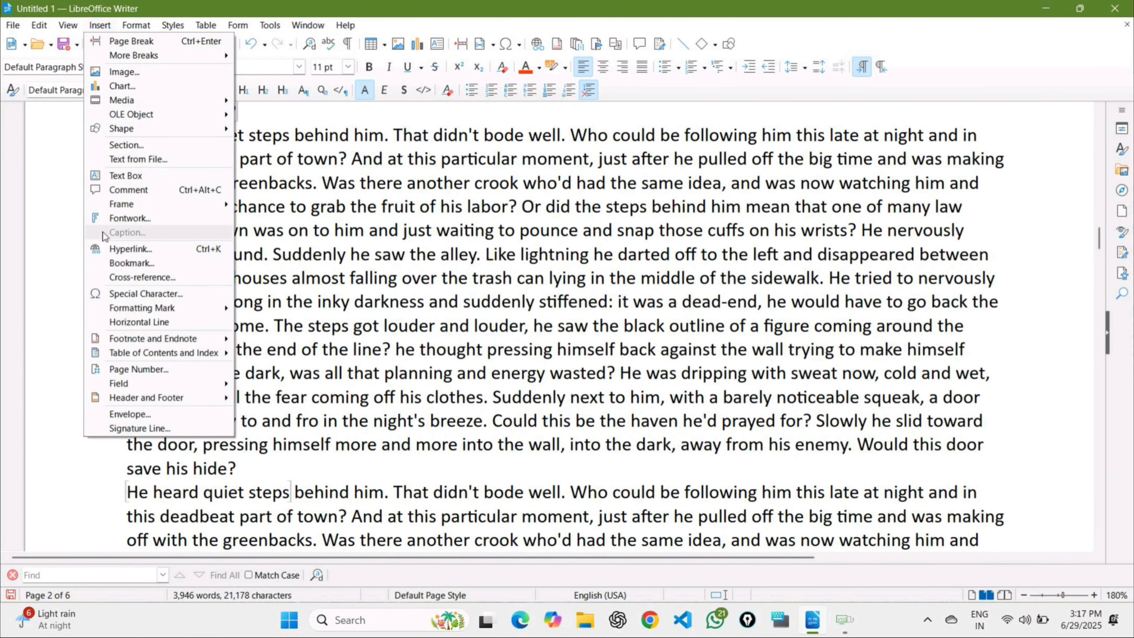
click(124, 263)
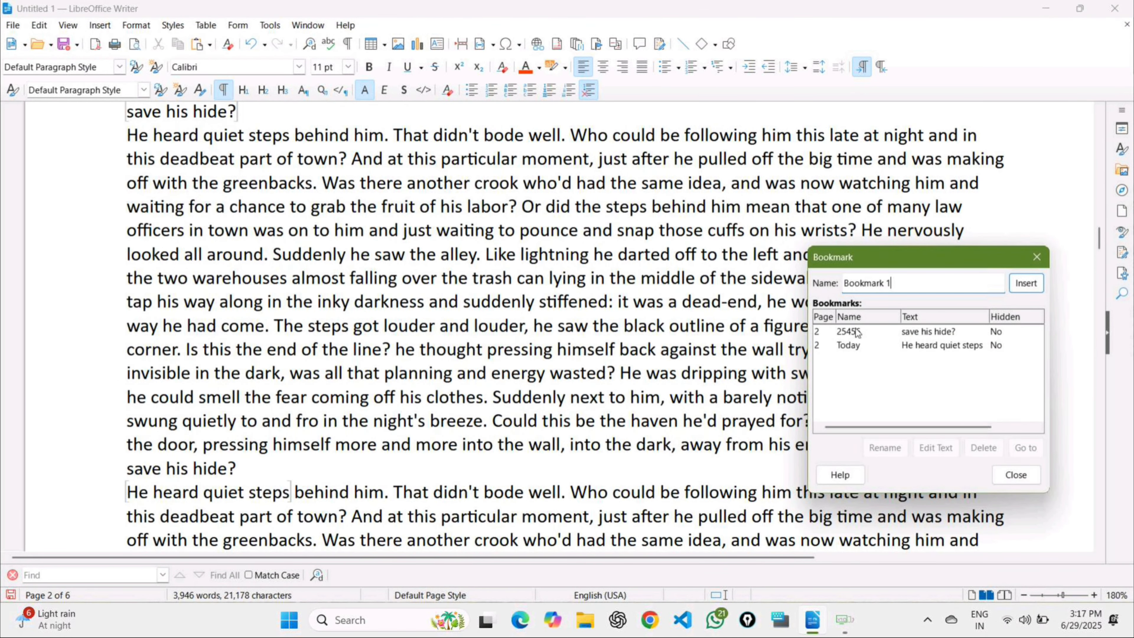
click(855, 333)
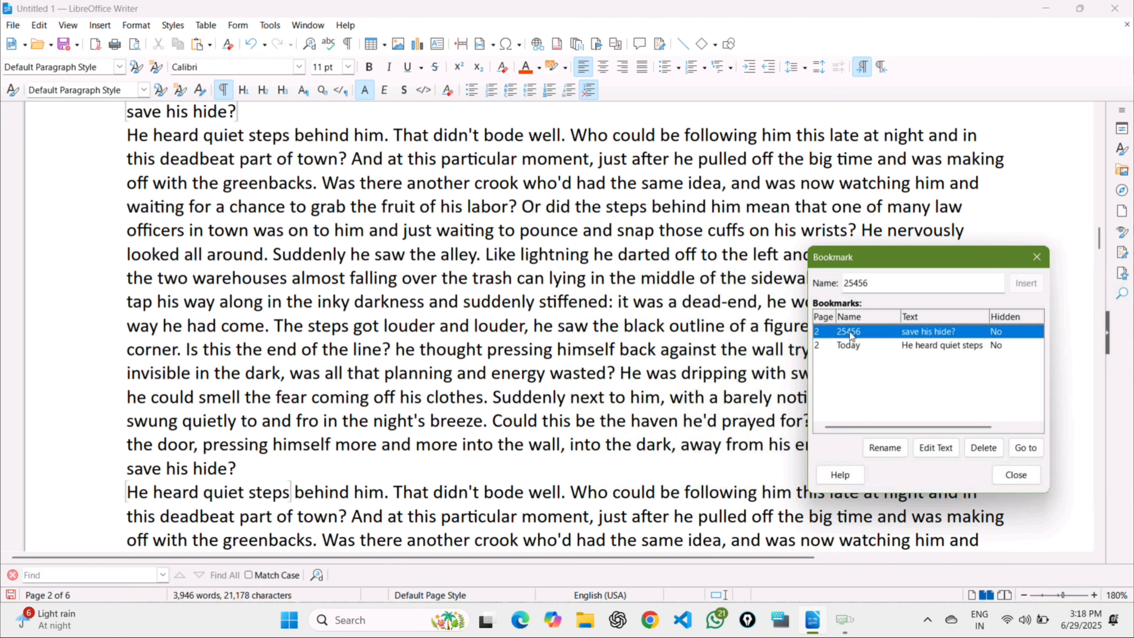
click(1023, 448)
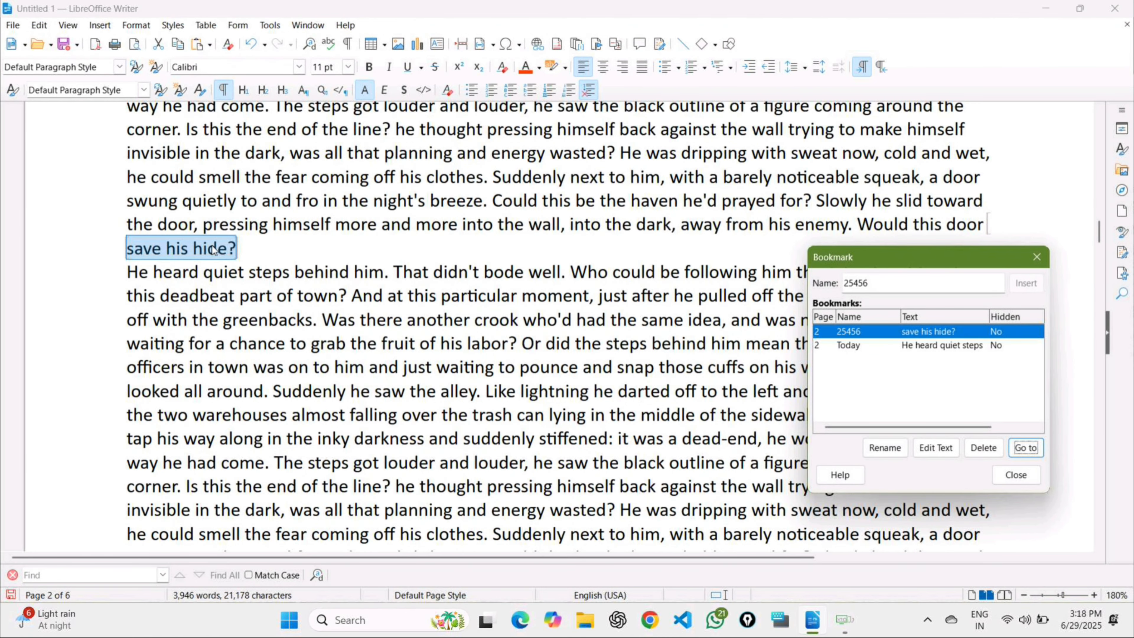
click(880, 347)
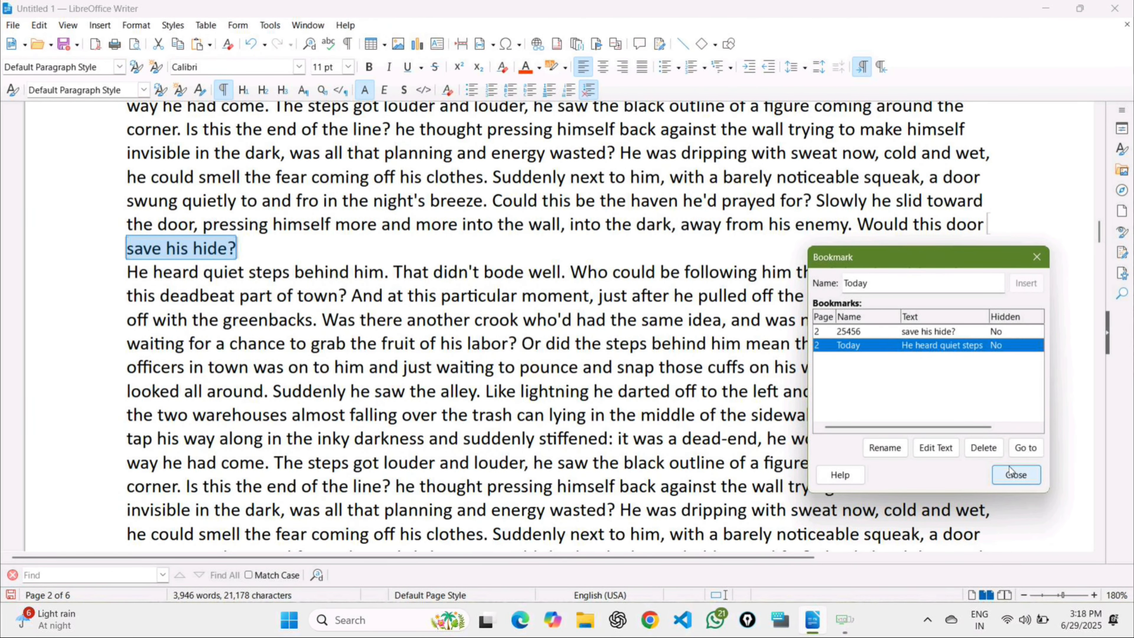
click(1026, 447)
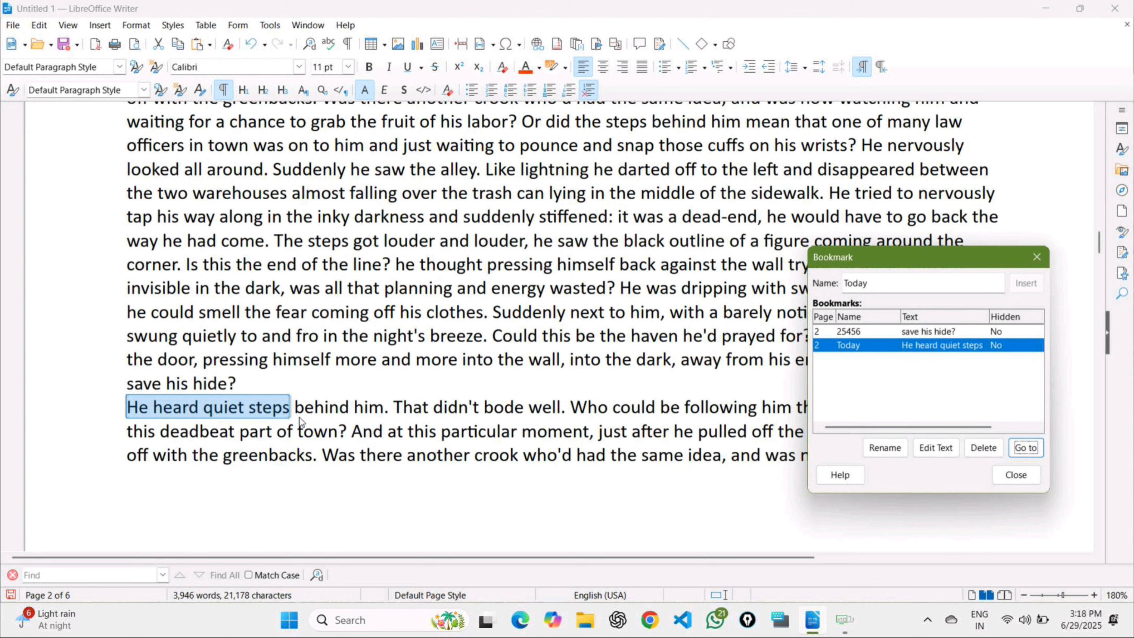
click(1035, 258)
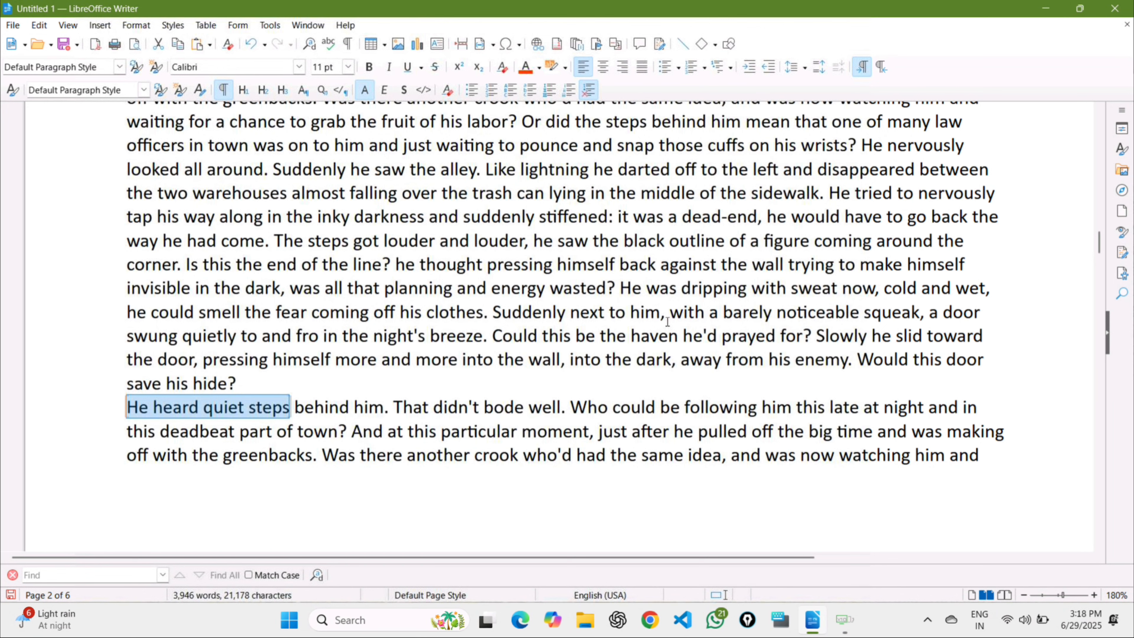